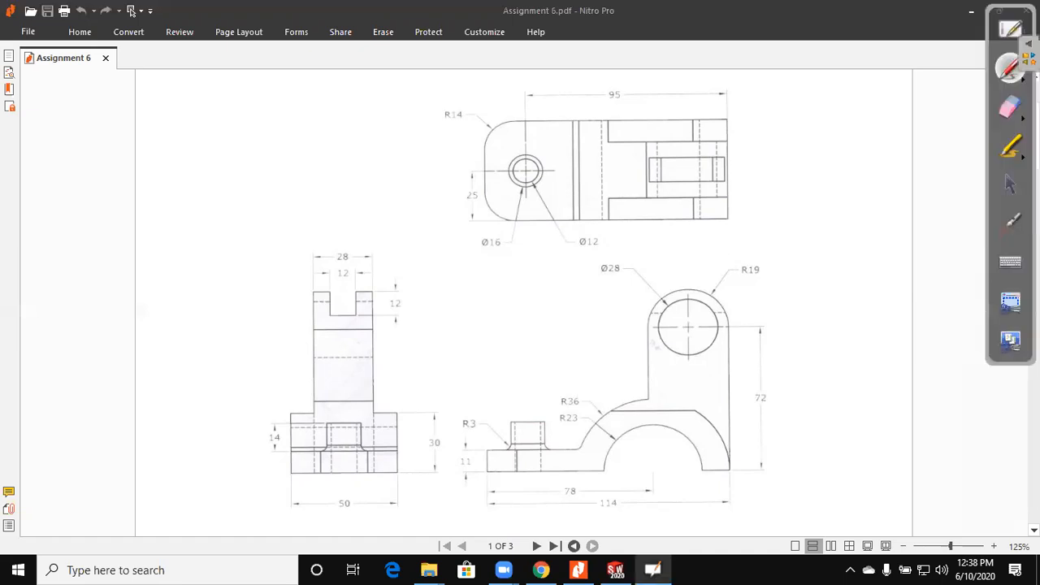
- Point out the side view and the 114 overall length dimension on the drawing with the laser pointer
{"action": "left_click", "coordinate": [1010, 222]}
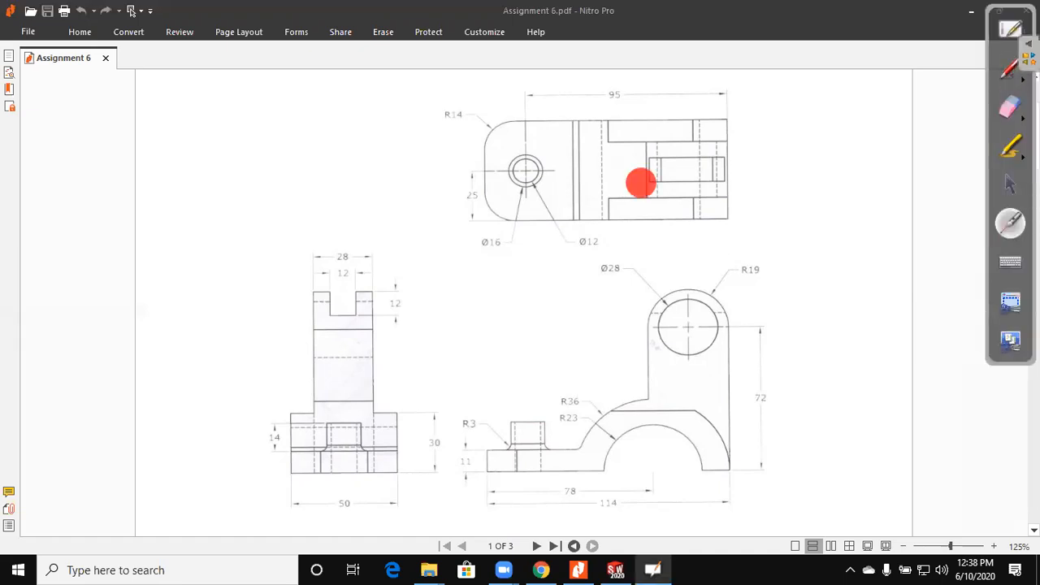
{"action": "left_click", "coordinate": [389, 439]}
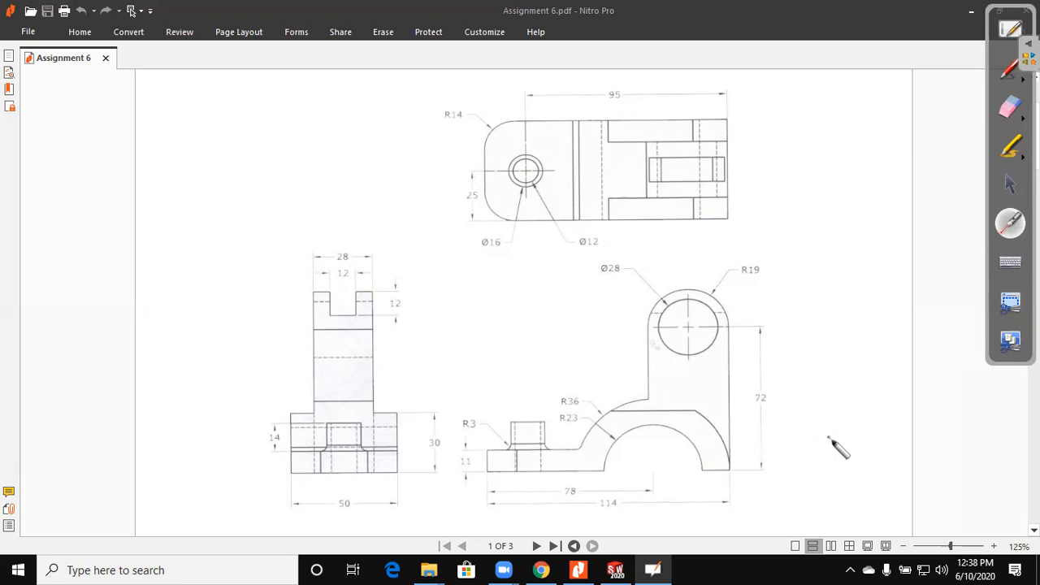
{"action": "left_click", "coordinate": [609, 505]}
- Highlight the front view's 78, 114, 72, R19, Ø28, R36, R23 and R3 dimensions in yellow
{"action": "left_click", "coordinate": [999, 154]}
{"action": "left_click_drag", "start_coordinate": [556, 489], "coordinate": [624, 502]}
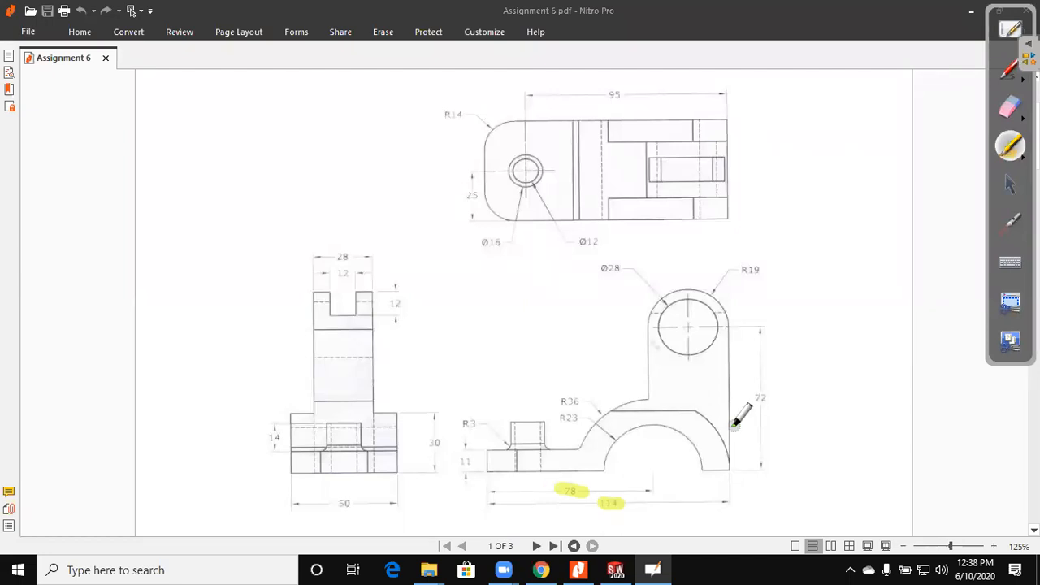
{"action": "left_click", "coordinate": [816, 448]}
{"action": "left_click", "coordinate": [759, 395]}
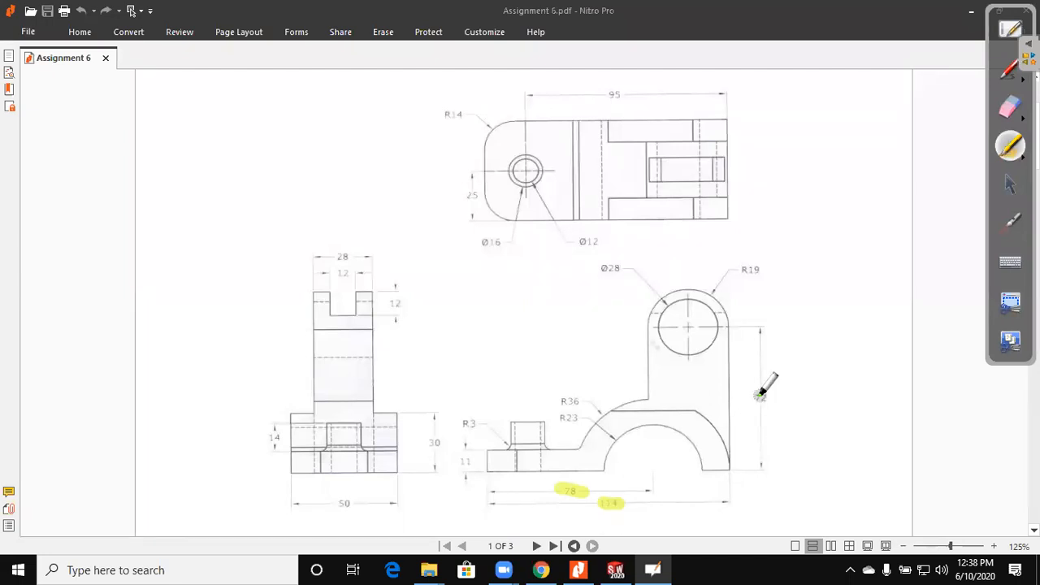
{"action": "left_click_drag", "start_coordinate": [744, 264], "coordinate": [771, 264]}
{"action": "left_click", "coordinate": [674, 268]}
{"action": "left_click", "coordinate": [562, 404]}
{"action": "left_click_drag", "start_coordinate": [560, 408], "coordinate": [591, 423]}
{"action": "left_click_drag", "start_coordinate": [467, 416], "coordinate": [486, 423]}
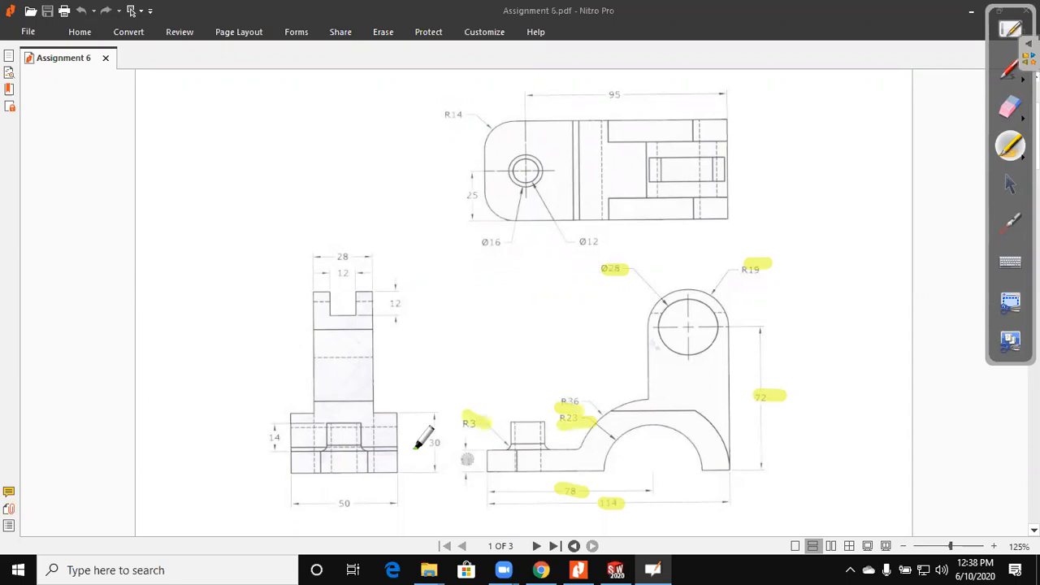
- Highlight the side view's 28, both 12, 50 and 14 dimensions in yellow
{"action": "mouse_move", "coordinate": [338, 275]}
{"action": "left_mouse_down"}
{"action": "mouse_move", "coordinate": [353, 275]}
{"action": "mouse_move", "coordinate": [352, 258]}
{"action": "left_mouse_up"}
{"action": "left_click", "coordinate": [400, 313]}
{"action": "left_click_drag", "start_coordinate": [394, 305], "coordinate": [406, 304]}
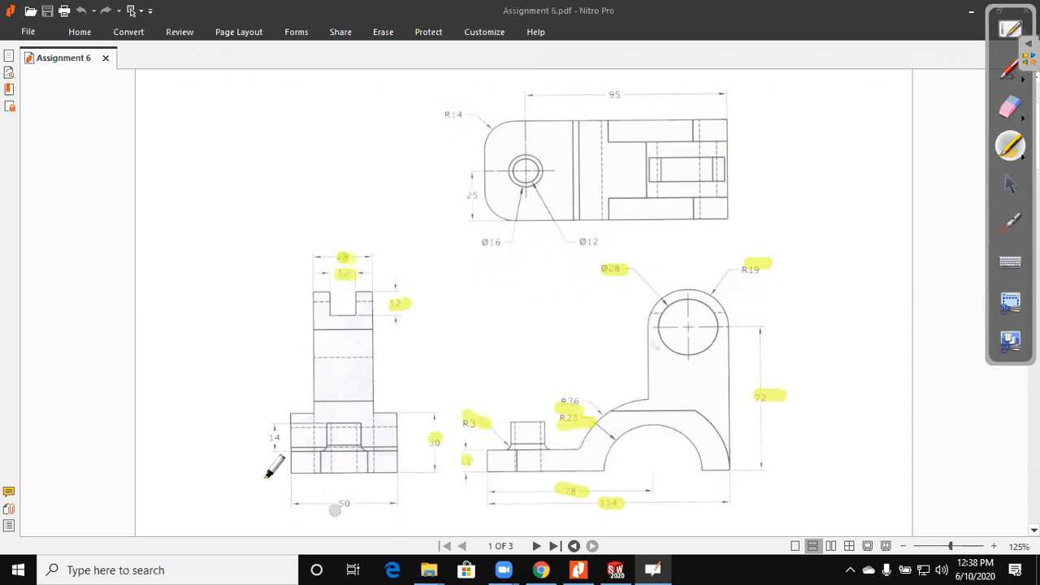
{"action": "left_click_drag", "start_coordinate": [266, 455], "coordinate": [286, 416]}
- Highlight the top view's Ø16, Ø12, 25, R14 and 95 dimensions in yellow
{"action": "left_click_drag", "start_coordinate": [483, 242], "coordinate": [622, 237]}
{"action": "left_click_drag", "start_coordinate": [479, 200], "coordinate": [479, 177]}
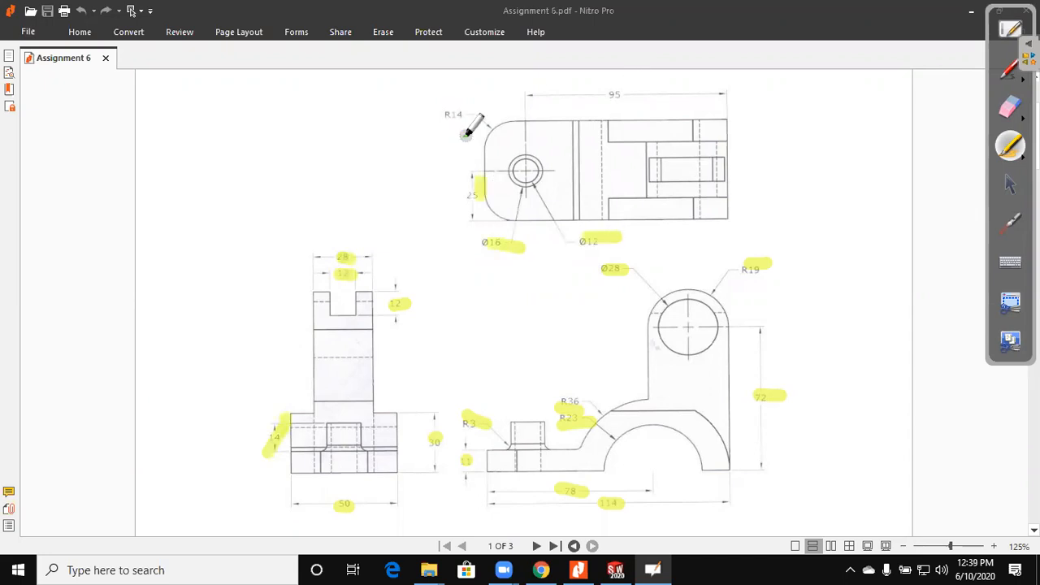
{"action": "left_click_drag", "start_coordinate": [447, 104], "coordinate": [483, 111]}
{"action": "left_click_drag", "start_coordinate": [601, 95], "coordinate": [637, 95]}
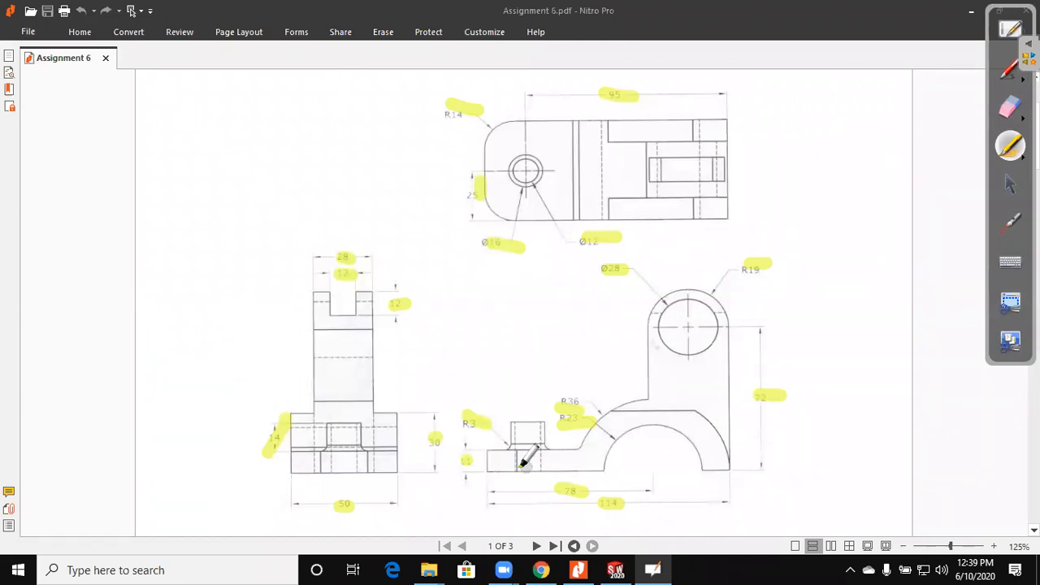
- Highlight the arched base profile in the front view, the top view's right edge and the 50 width dimension
{"action": "mouse_move", "coordinate": [493, 467]}
{"action": "left_mouse_down"}
{"action": "mouse_move", "coordinate": [554, 470]}
{"action": "mouse_move", "coordinate": [671, 421]}
{"action": "mouse_move", "coordinate": [734, 437]}
{"action": "mouse_move", "coordinate": [621, 416]}
{"action": "mouse_move", "coordinate": [497, 451]}
{"action": "left_mouse_up"}
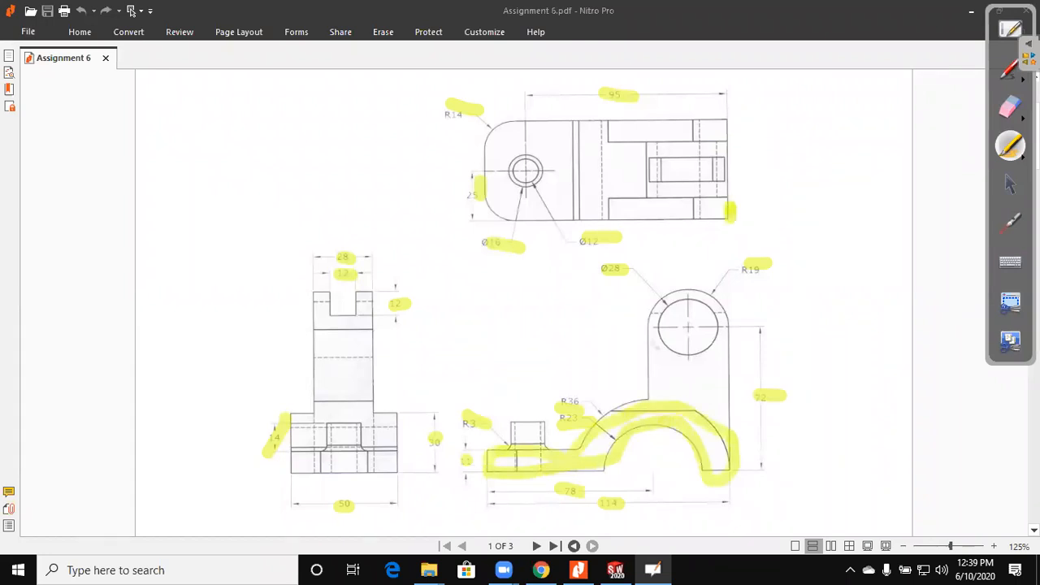
{"action": "left_click_drag", "start_coordinate": [729, 218], "coordinate": [728, 106]}
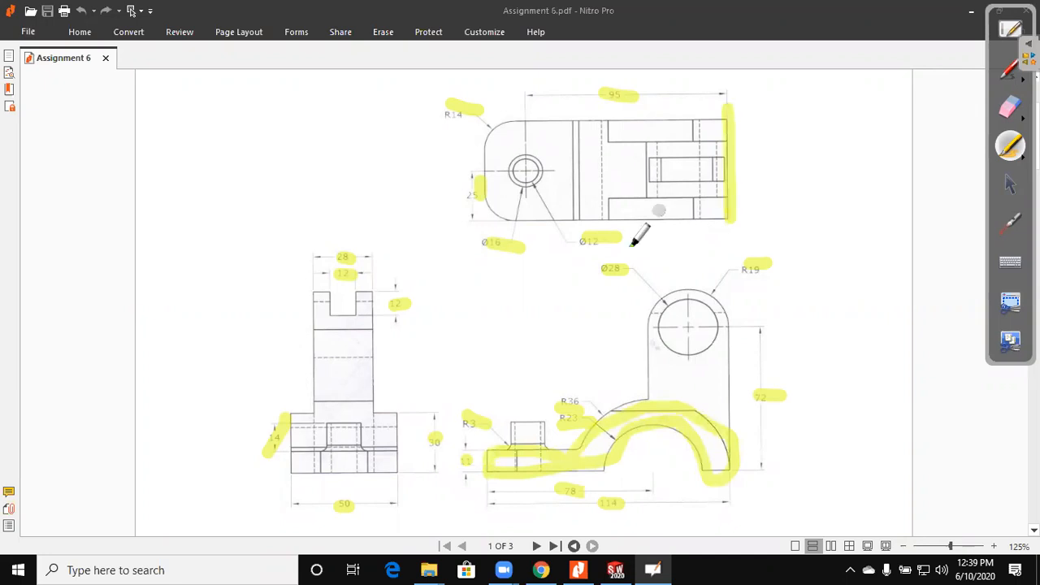
{"action": "left_click_drag", "start_coordinate": [332, 502], "coordinate": [365, 501]}
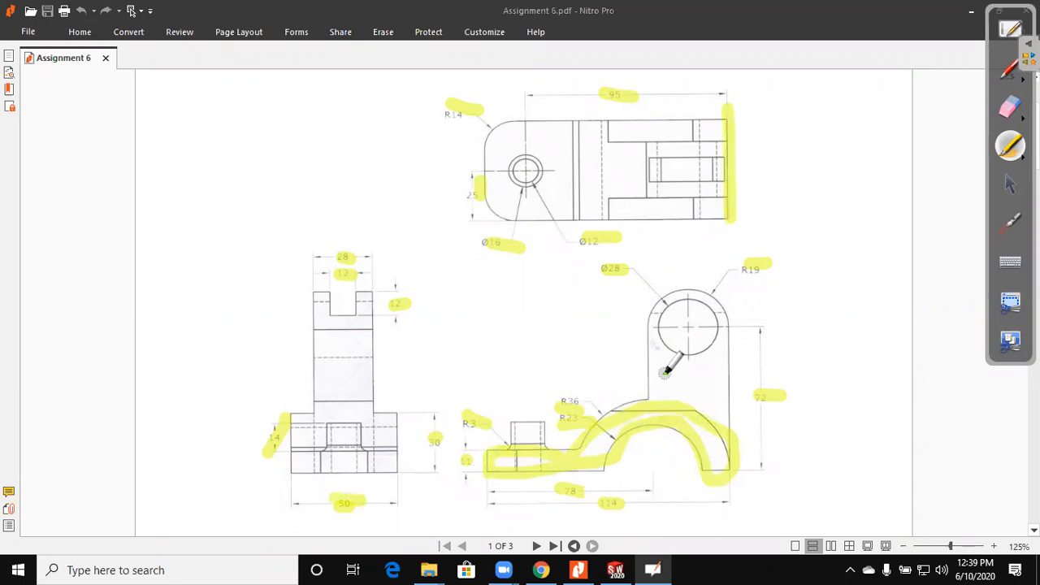
- Erase all the yellow highlights from the three drawing views
{"action": "left_click", "coordinate": [1011, 108]}
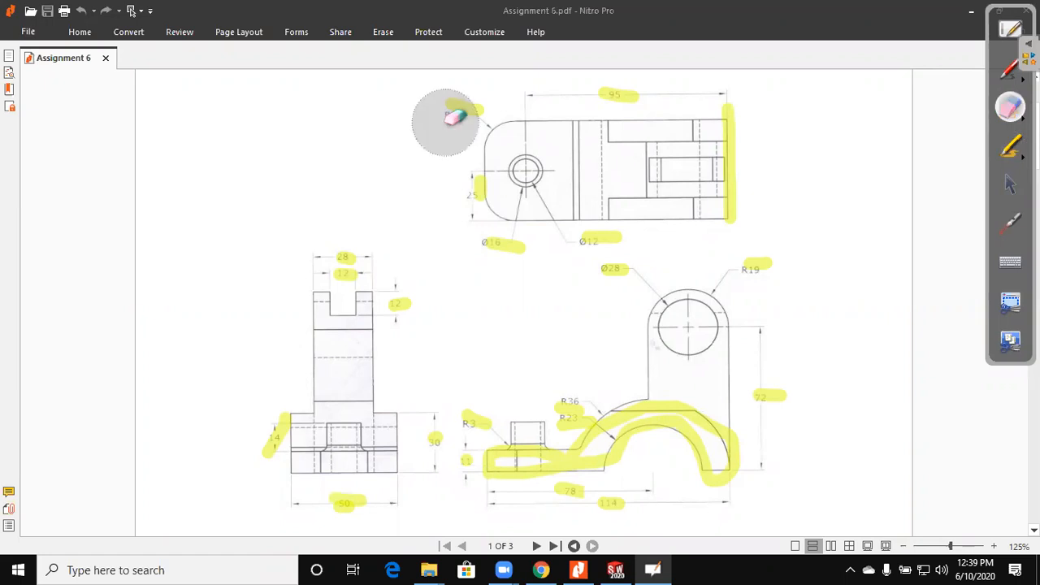
{"action": "mouse_move", "coordinate": [445, 122]}
{"action": "left_mouse_down"}
{"action": "mouse_move", "coordinate": [735, 155]}
{"action": "mouse_move", "coordinate": [455, 157]}
{"action": "mouse_move", "coordinate": [267, 409]}
{"action": "mouse_move", "coordinate": [500, 498]}
{"action": "mouse_move", "coordinate": [577, 468]}
{"action": "mouse_move", "coordinate": [770, 457]}
{"action": "mouse_move", "coordinate": [512, 496]}
{"action": "left_mouse_up"}
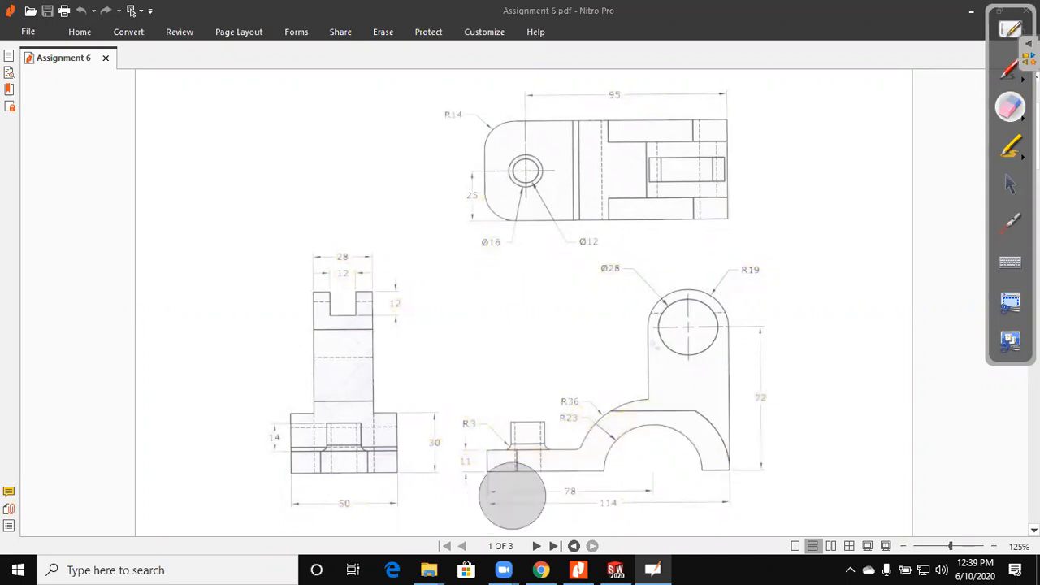
- Highlight the front view's 114, R23, R36 and 78 dimensions that define the base profile
{"action": "left_click", "coordinate": [1010, 146]}
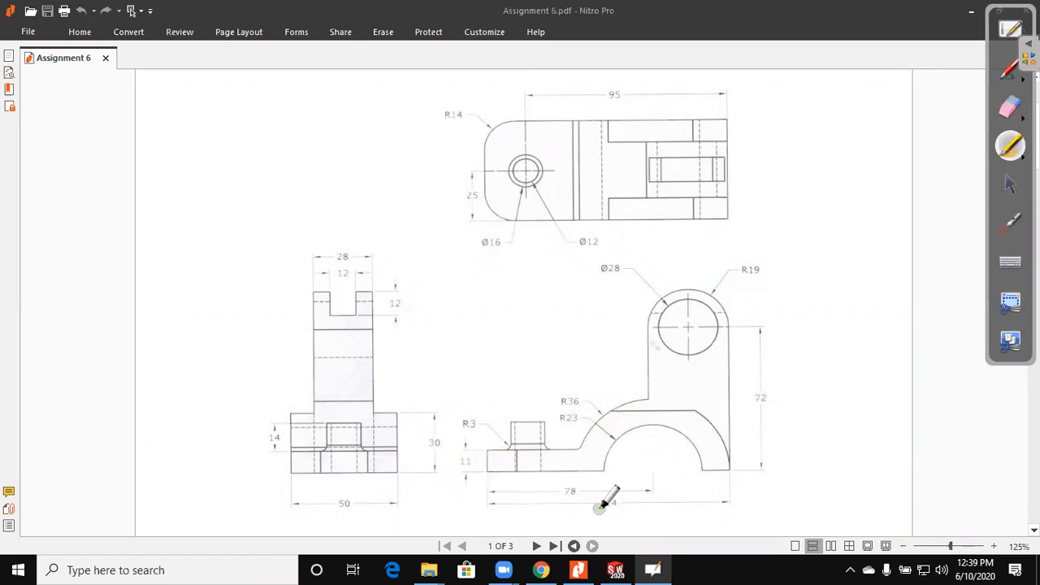
{"action": "left_click_drag", "start_coordinate": [599, 503], "coordinate": [617, 502]}
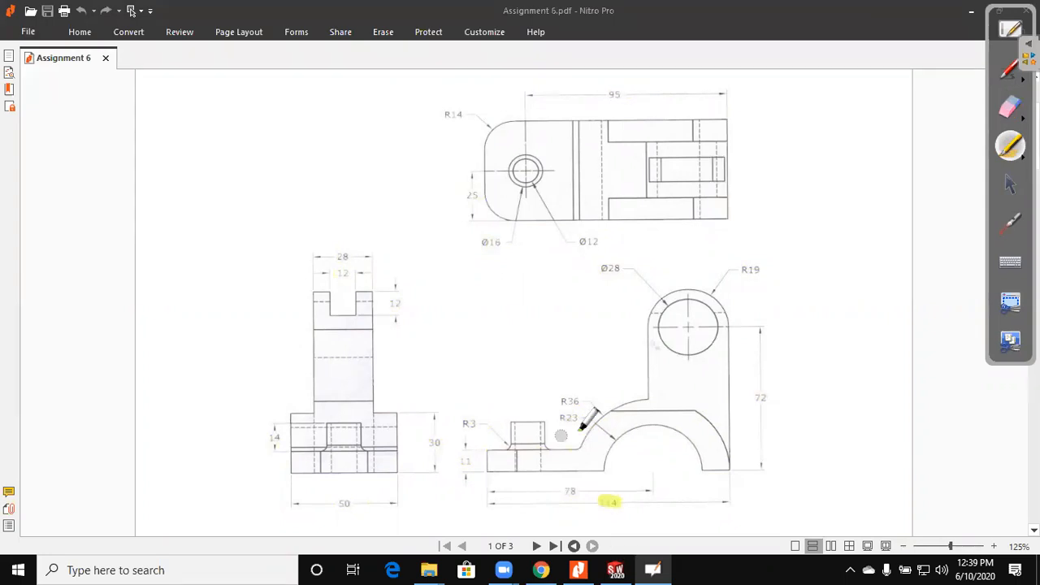
{"action": "mouse_move", "coordinate": [560, 417]}
{"action": "left_mouse_down"}
{"action": "mouse_move", "coordinate": [596, 423]}
{"action": "mouse_move", "coordinate": [614, 398]}
{"action": "left_mouse_up"}
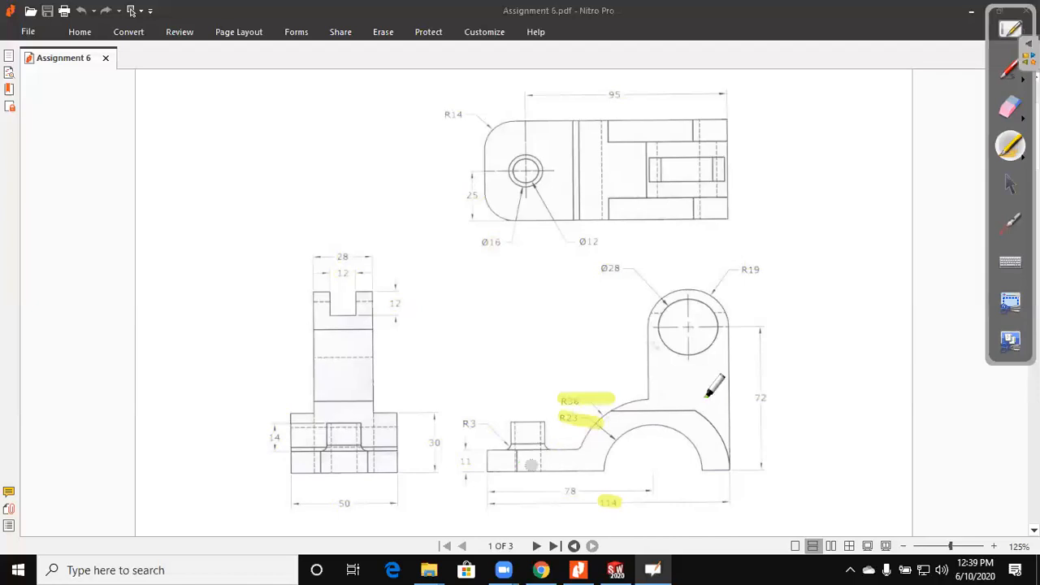
{"action": "left_click_drag", "start_coordinate": [601, 490], "coordinate": [562, 490]}
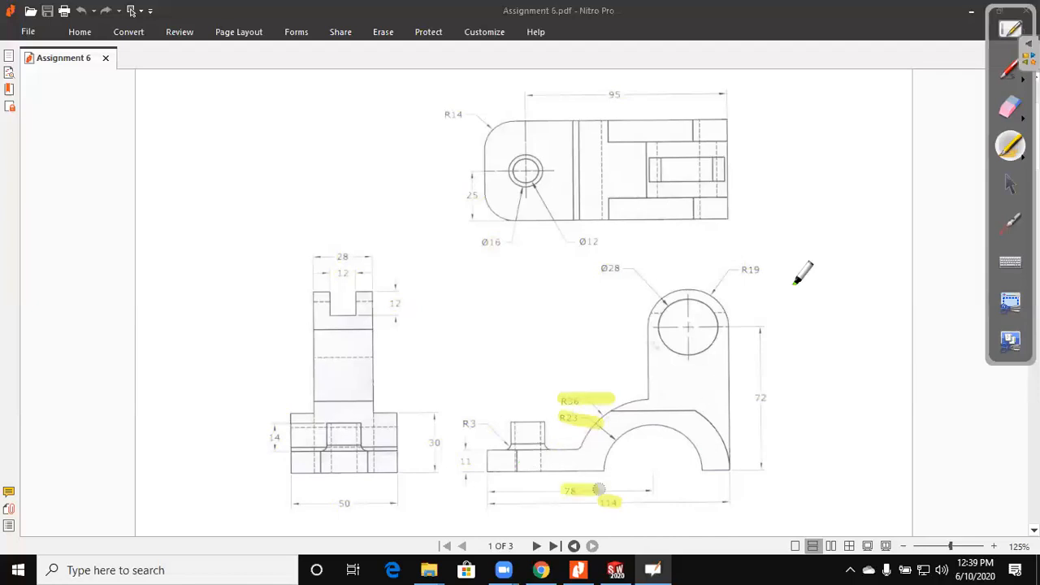
- Erase the front view highlights and return to the normal selection cursor
{"action": "left_click", "coordinate": [1010, 108]}
{"action": "left_click_drag", "start_coordinate": [660, 385], "coordinate": [558, 487]}
{"action": "left_click", "coordinate": [1010, 185]}
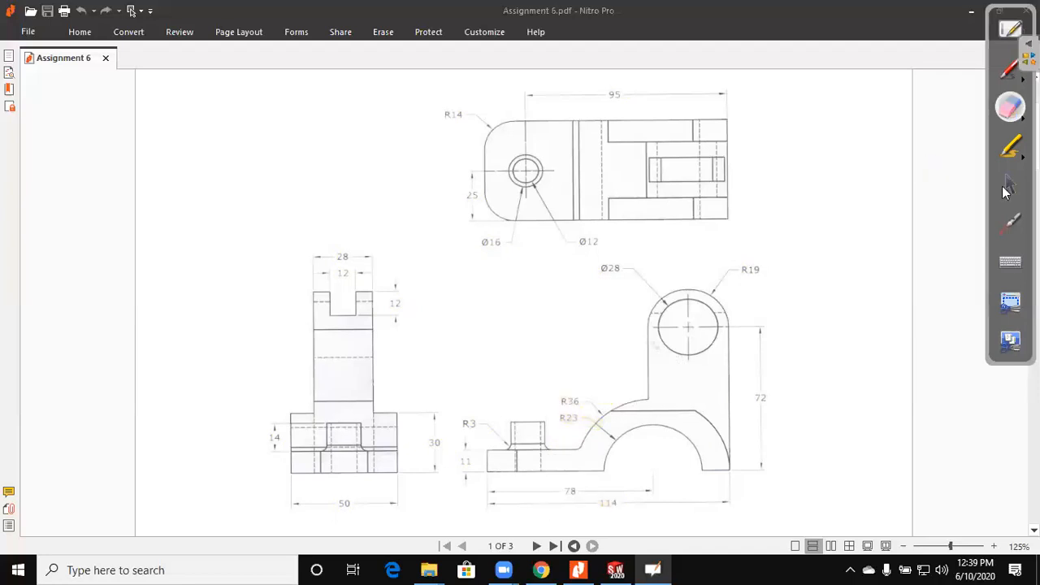
- Switch to SOLIDWORKS and create a new part document
{"action": "left_click", "coordinate": [615, 569]}
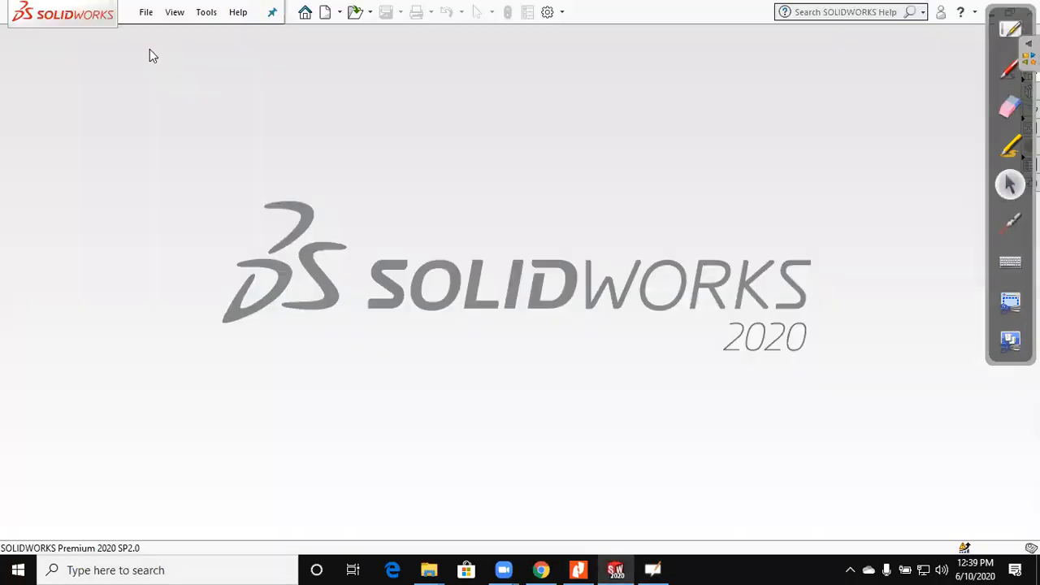
{"action": "left_click", "coordinate": [174, 12]}
{"action": "left_click", "coordinate": [297, 65]}
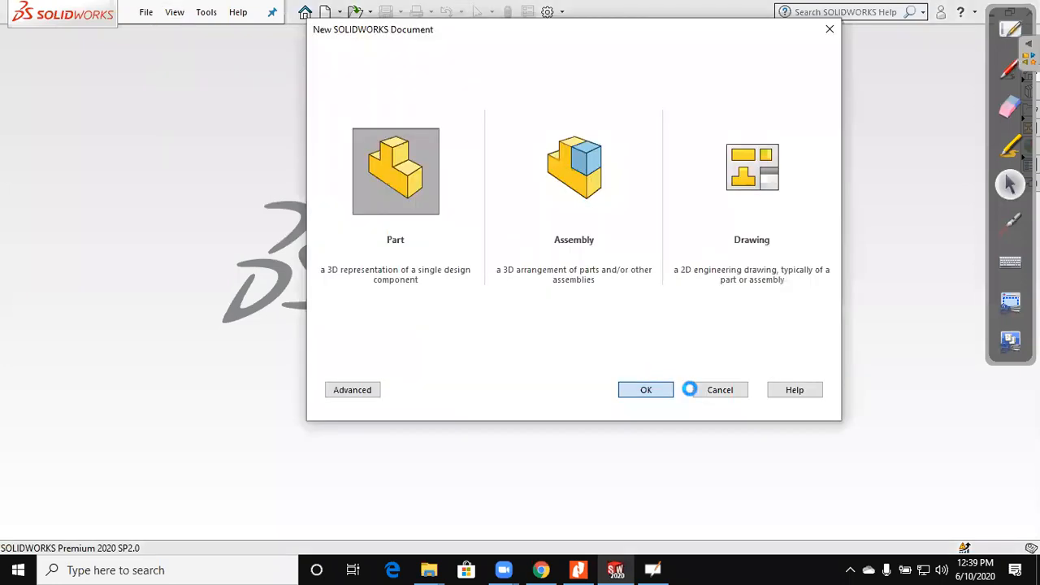
{"action": "left_click", "coordinate": [646, 389]}
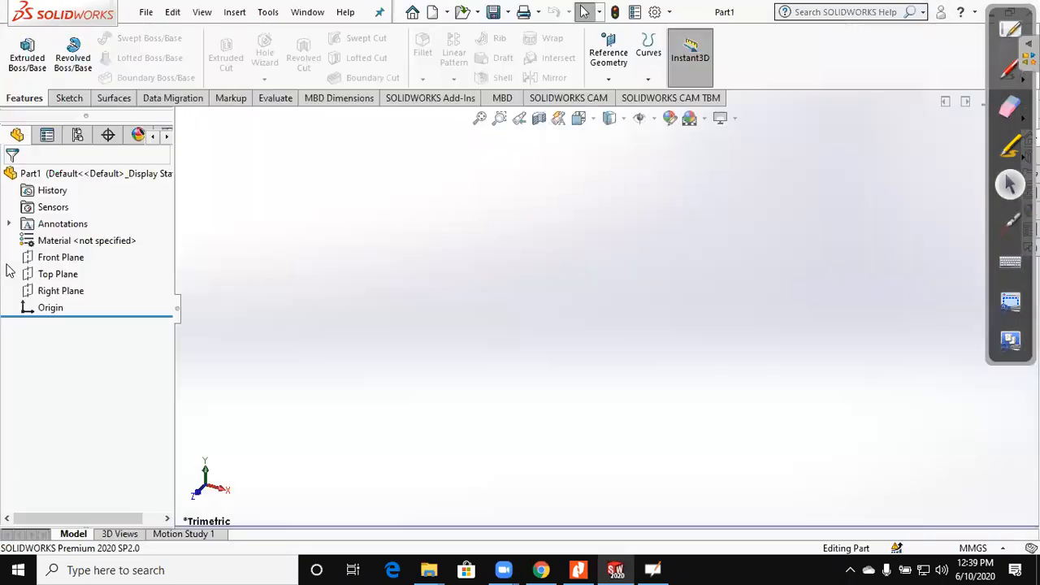
- Start a sketch on the Front Plane and draw a corner rectangle from the origin, about 185 by 41 mm, toward negative X
{"action": "left_click", "coordinate": [58, 258]}
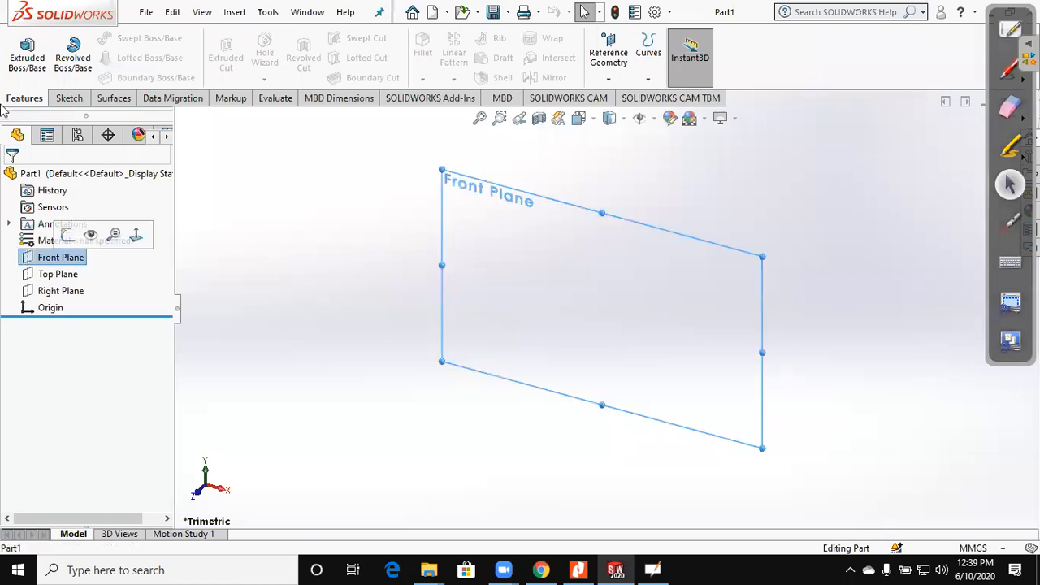
{"action": "left_click", "coordinate": [32, 67]}
{"action": "left_click", "coordinate": [105, 59]}
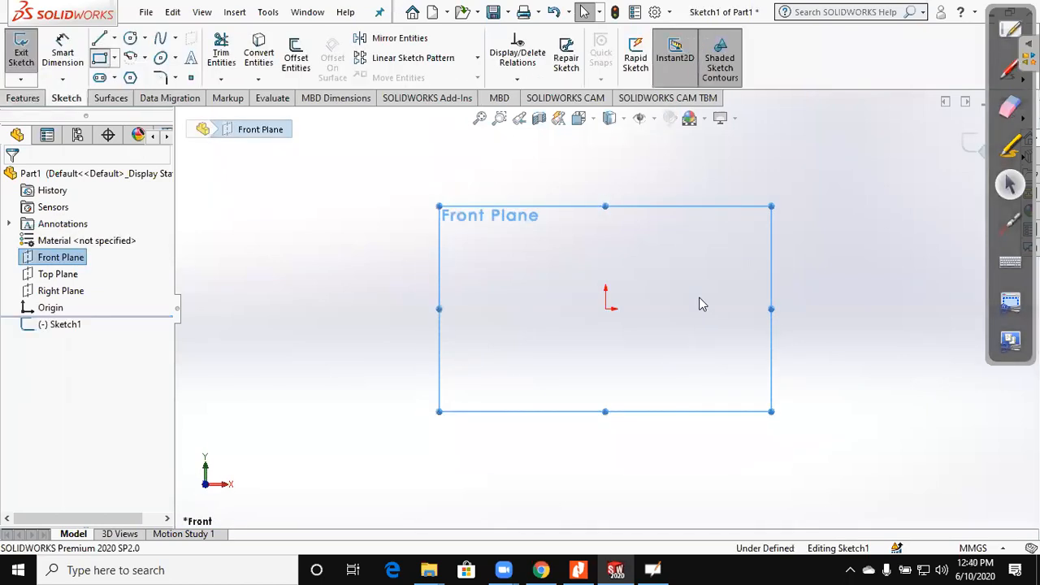
{"action": "left_click", "coordinate": [607, 310]}
{"action": "left_click", "coordinate": [260, 233]}
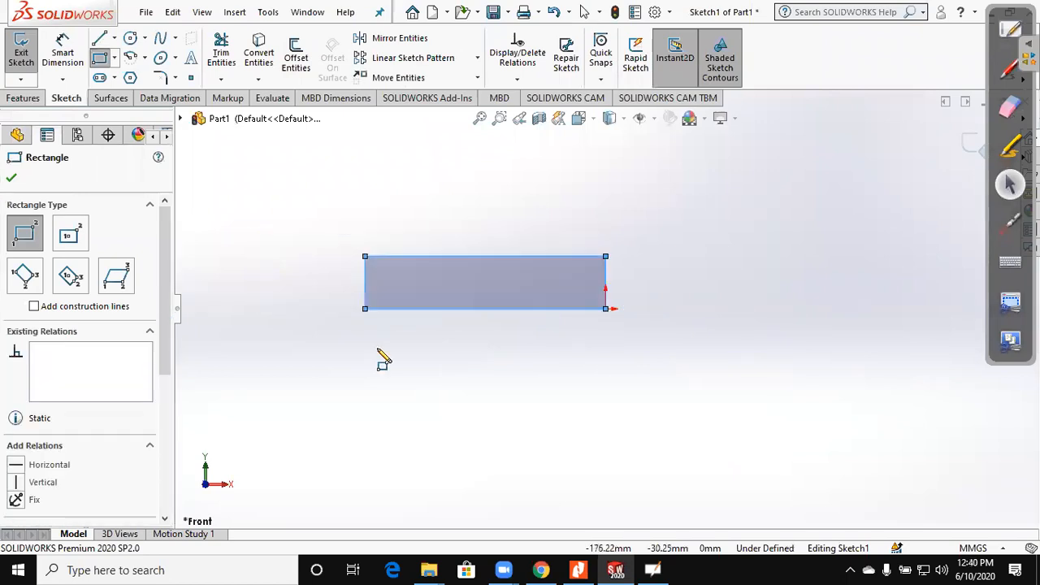
- Dimension the rectangle's horizontal length and set it to 114 mm
{"action": "left_click", "coordinate": [64, 66]}
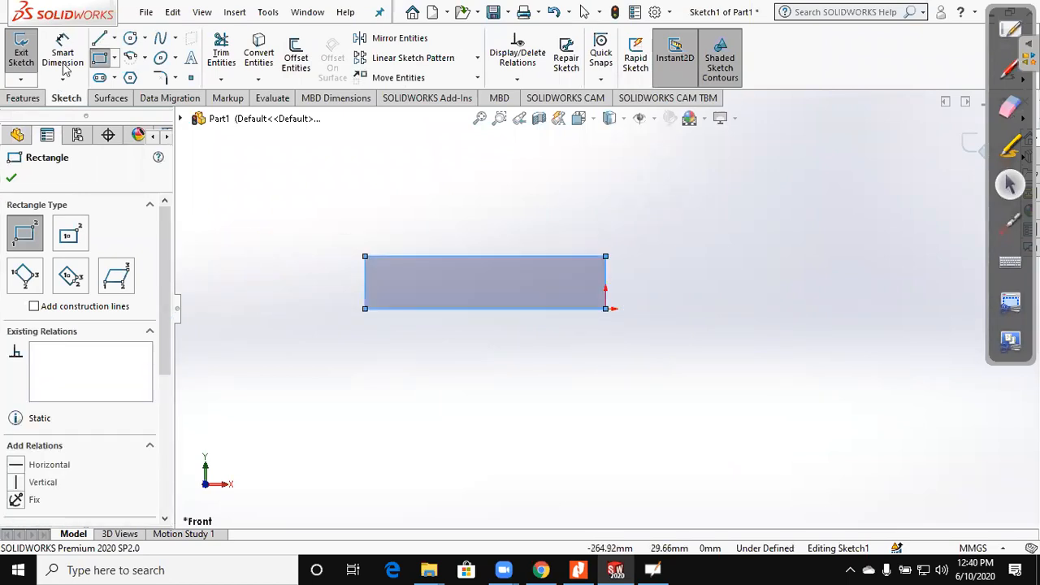
{"action": "left_click", "coordinate": [604, 305]}
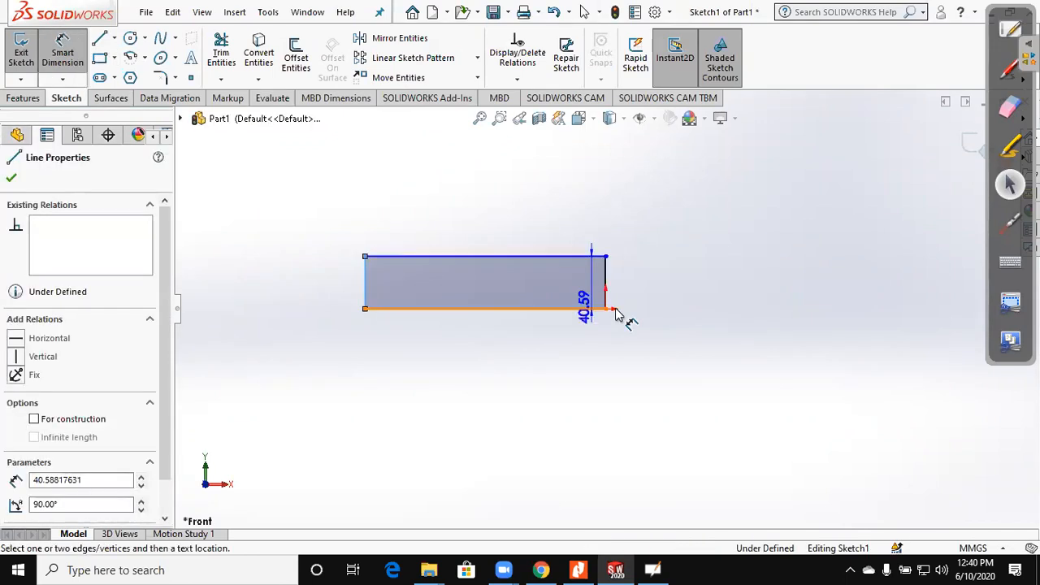
{"action": "left_click", "coordinate": [606, 309]}
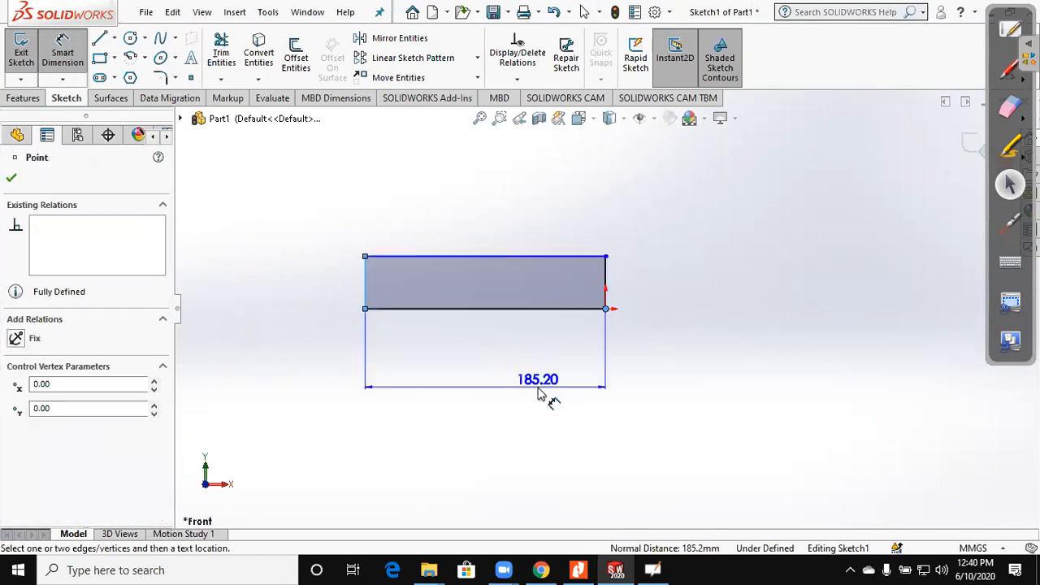
{"action": "left_click", "coordinate": [539, 393]}
{"action": "type", "text": "114"}
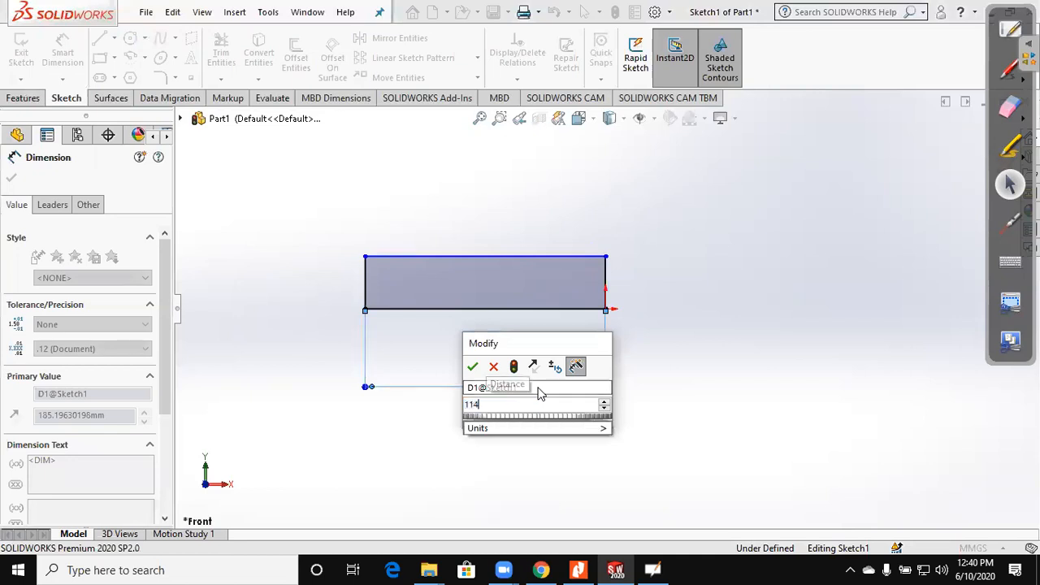
{"action": "key", "text": "Return"}
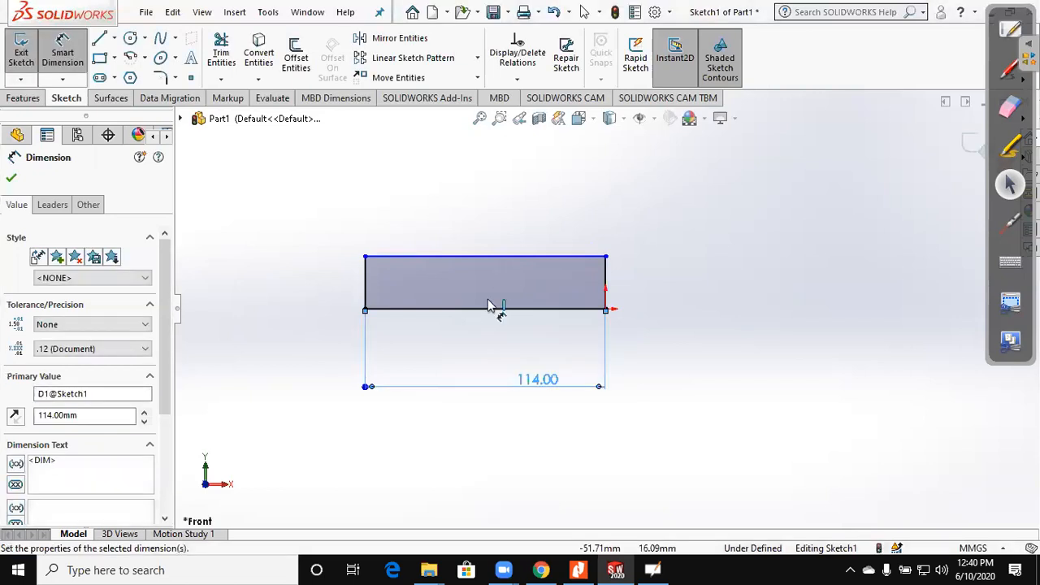
- Dimension the rectangle's height between its bottom and top edges and set it to 11 mm
{"action": "left_click", "coordinate": [459, 312]}
{"action": "left_click", "coordinate": [488, 257]}
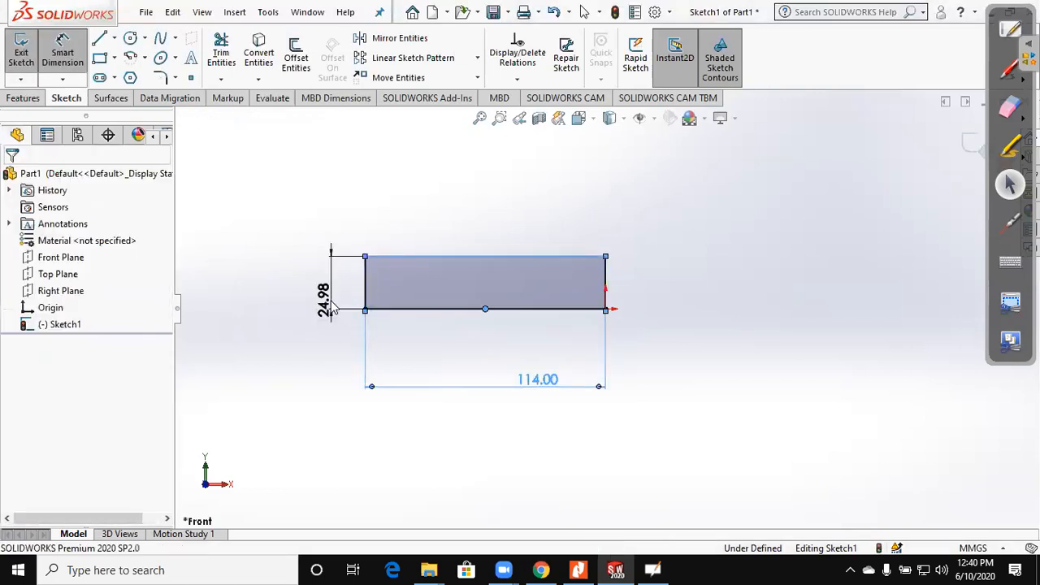
{"action": "left_click", "coordinate": [329, 305]}
{"action": "type", "text": "11"}
{"action": "key", "text": "Return"}
- Recheck the drawing in Nitro Pro and sketch two concentric circles centred on the rectangle's bottom edge, the outer about 28 mm in radius
{"action": "left_click", "coordinate": [579, 568]}
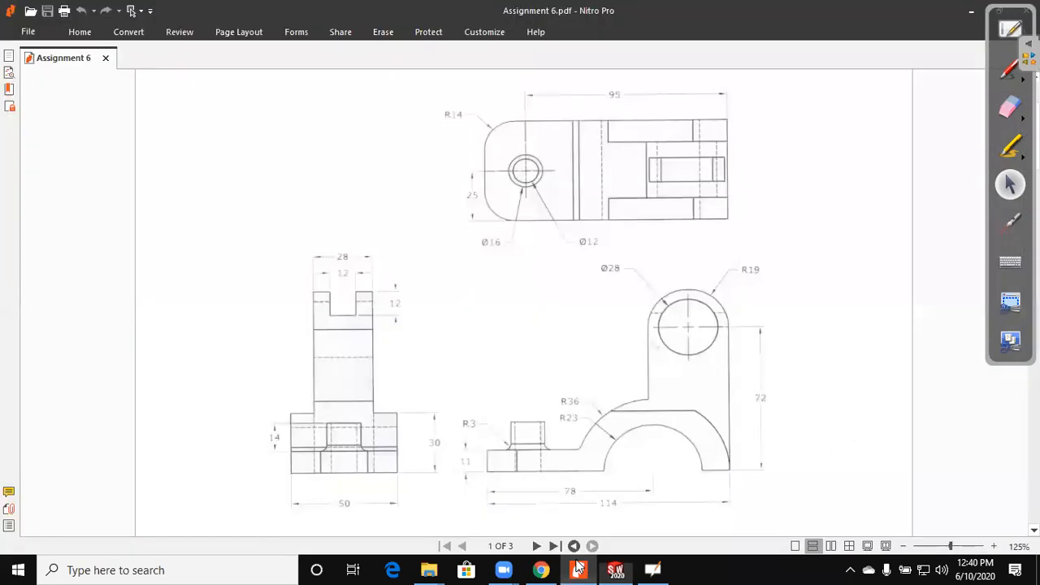
{"action": "key", "text": "alt+Tab"}
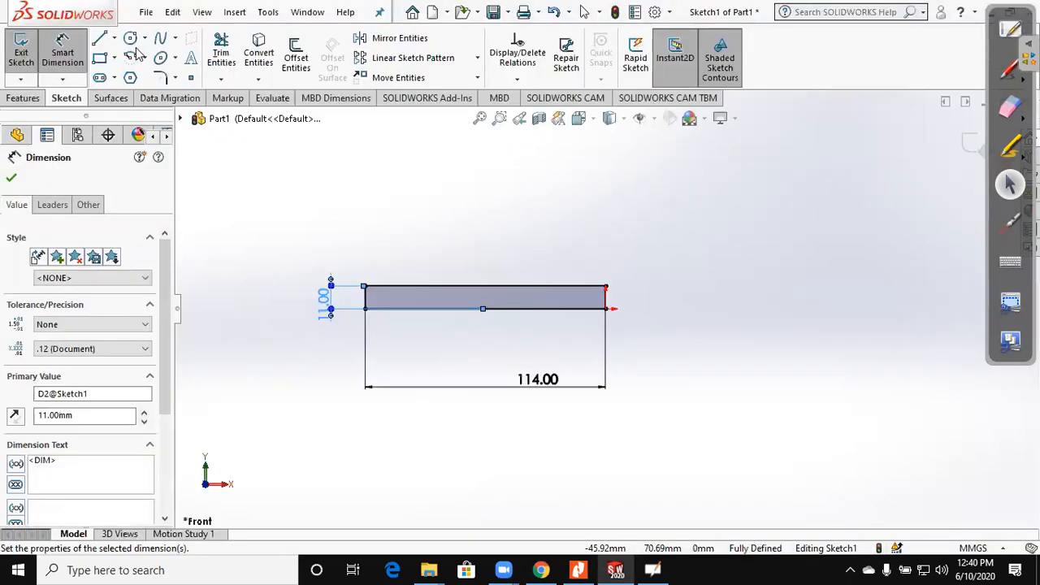
{"action": "left_click", "coordinate": [131, 40]}
{"action": "scroll", "coordinate": [396, 211], "scroll_direction": "down", "scroll_amount": 1}
{"action": "left_click_drag", "start_coordinate": [550, 330], "coordinate": [560, 263]}
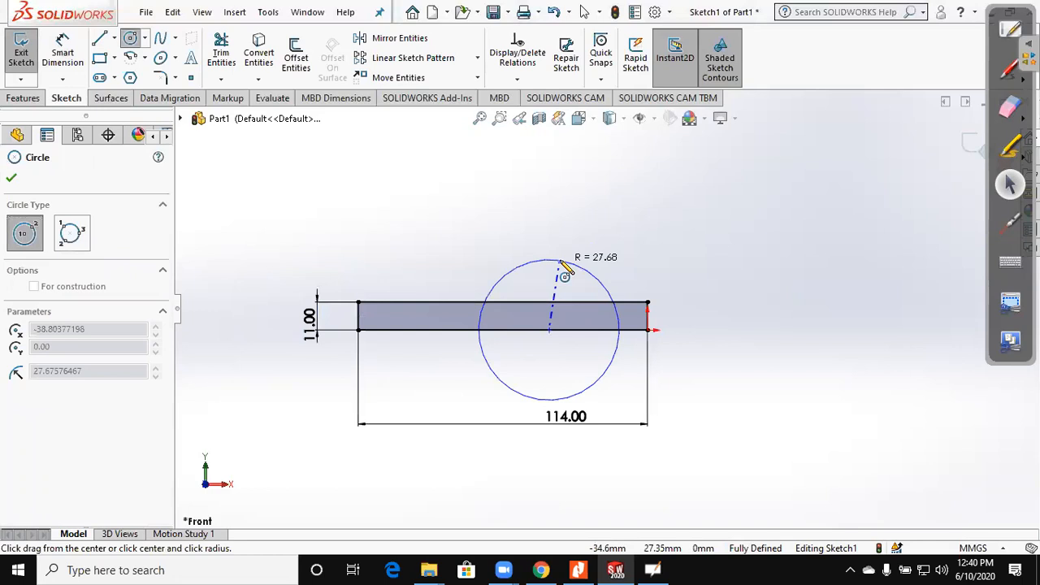
{"action": "left_click", "coordinate": [550, 329]}
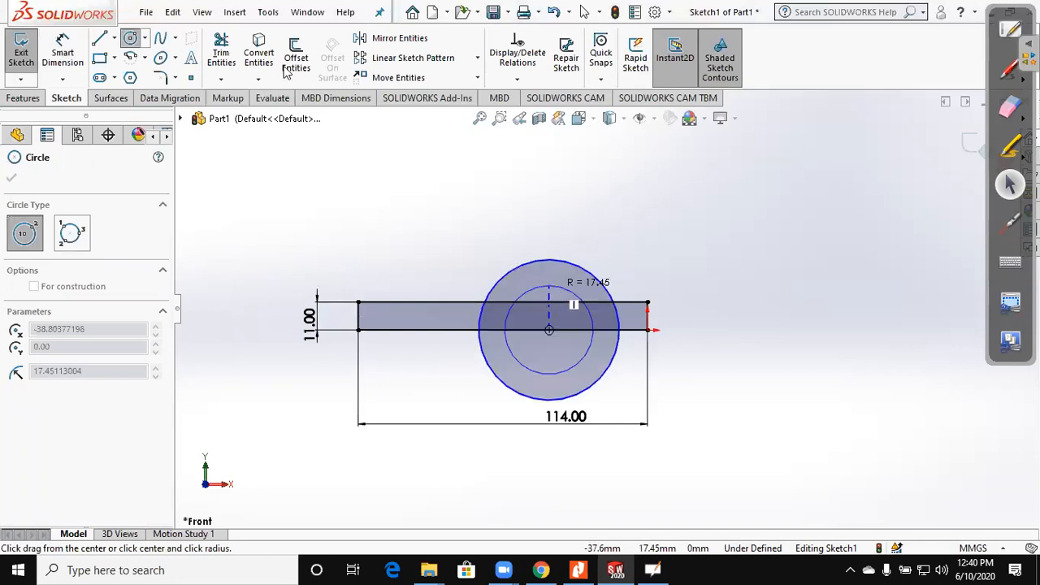
- Trim away the circles' lower halves and the overlapping rectangle segments to leave one arched strip profile
{"action": "left_click", "coordinate": [553, 382]}
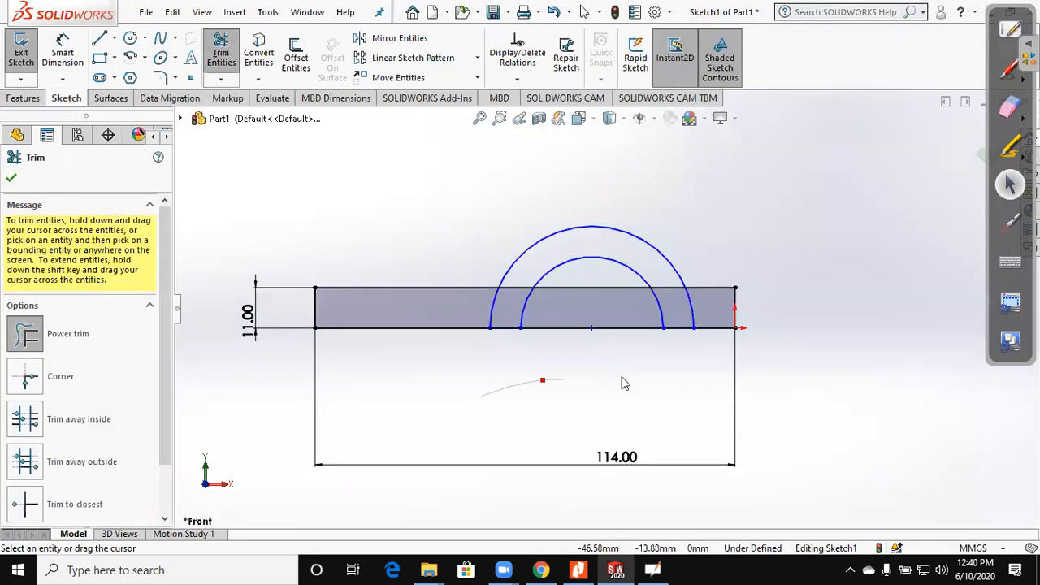
{"action": "left_click_drag", "start_coordinate": [606, 293], "coordinate": [674, 279]}
{"action": "mouse_move", "coordinate": [690, 313]}
{"action": "left_mouse_down"}
{"action": "mouse_move", "coordinate": [528, 274]}
{"action": "mouse_move", "coordinate": [487, 315]}
{"action": "left_mouse_up"}
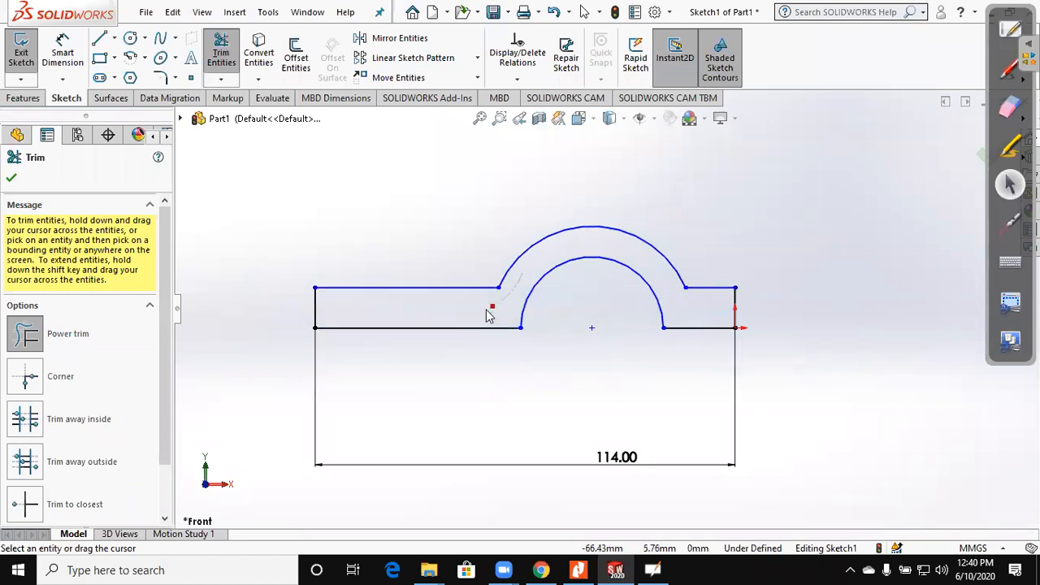
- Dimension the horizontal distance from the profile's far left edge to the arc centre and set it to 78 mm
{"action": "left_click", "coordinate": [74, 58]}
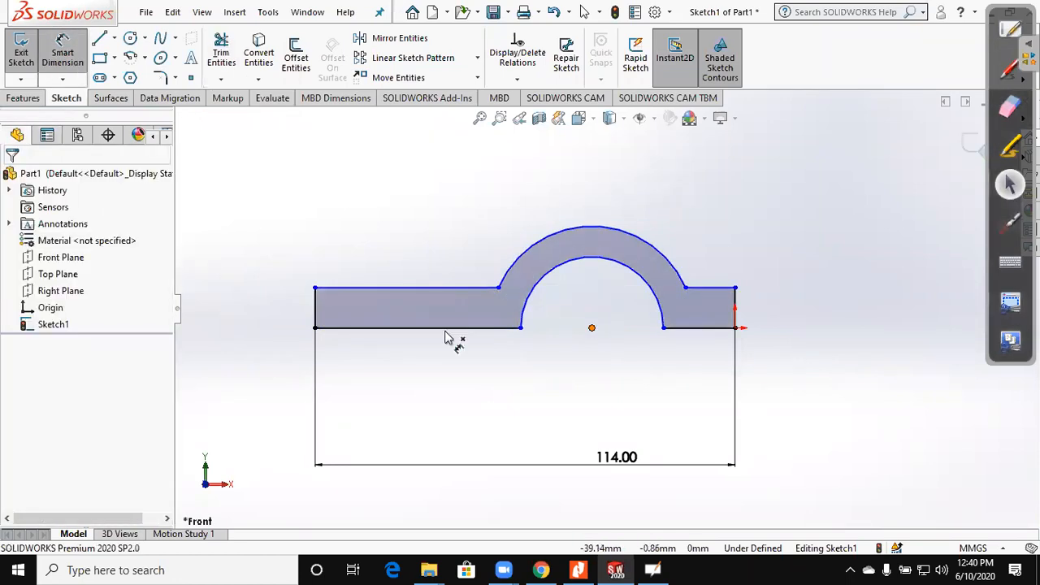
{"action": "left_click", "coordinate": [316, 322]}
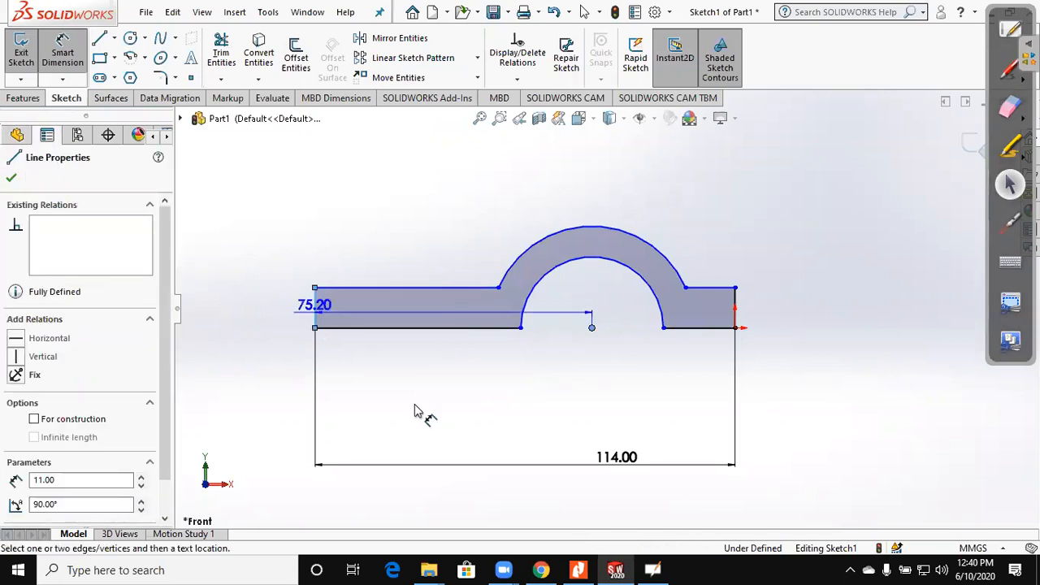
{"action": "left_click", "coordinate": [414, 406]}
{"action": "type", "text": "78"}
{"action": "key", "text": "Return"}
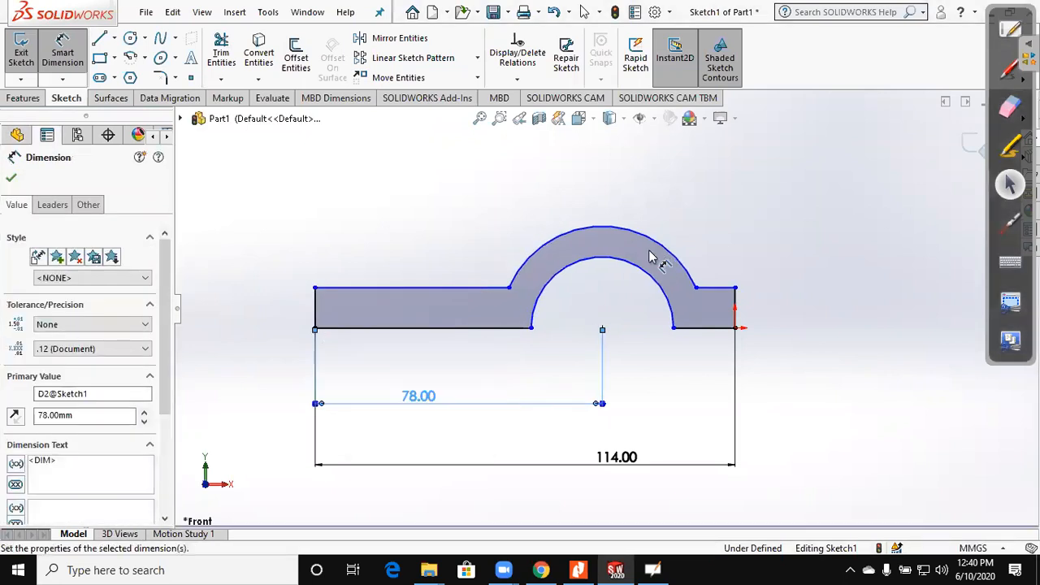
- Set the outer arc's radius to 36 mm and the inner arc's radius to 23 mm
{"action": "left_click", "coordinate": [696, 221]}
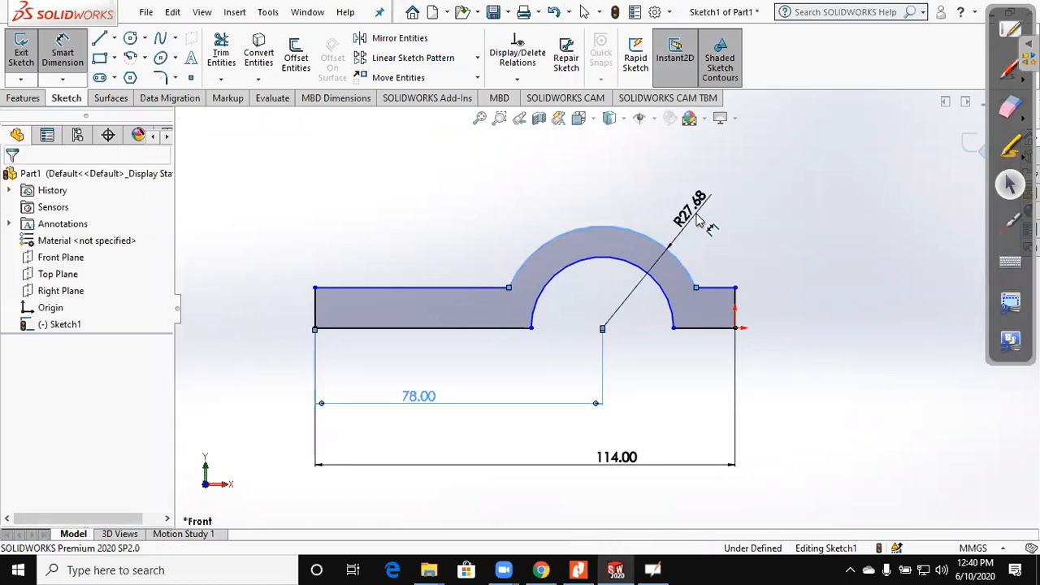
{"action": "left_click", "coordinate": [696, 221]}
{"action": "type", "text": "36"}
{"action": "key", "text": "Return"}
{"action": "left_click", "coordinate": [645, 264]}
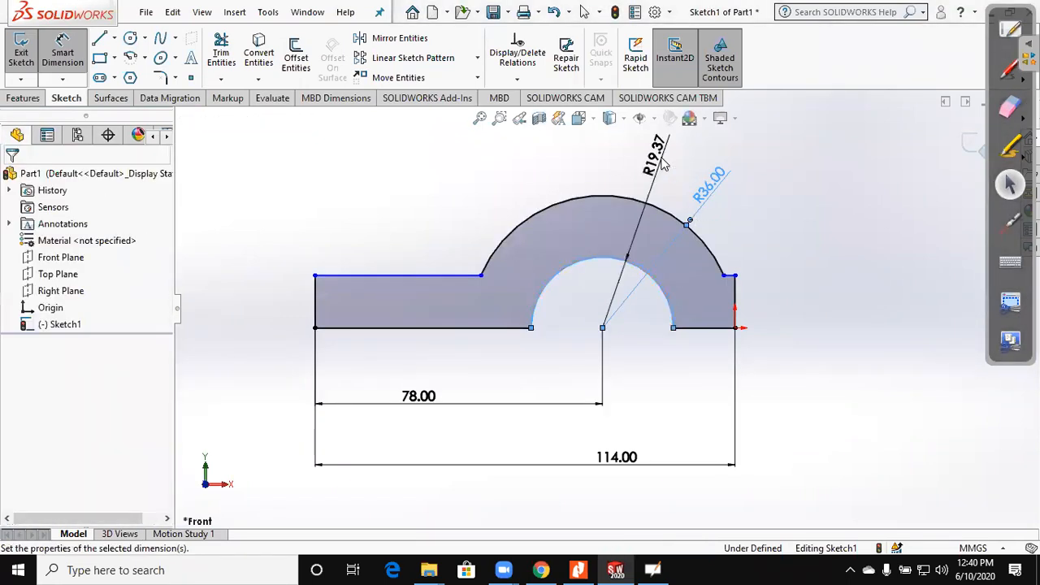
{"action": "left_click", "coordinate": [662, 162]}
{"action": "type", "text": "23"}
{"action": "key", "text": "Return"}
{"action": "key", "text": "Escape"}
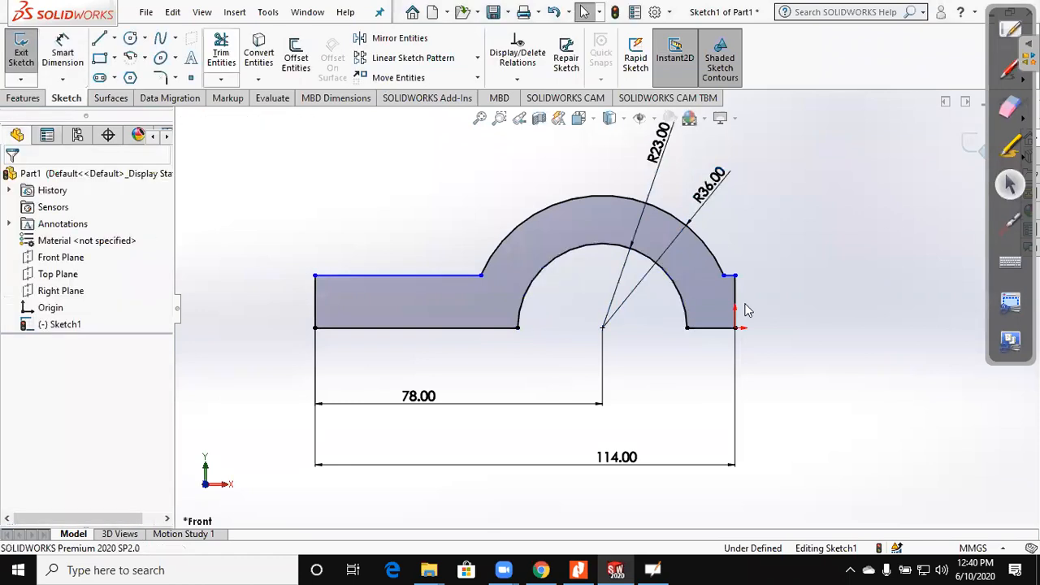
- Extend the outer arc past the origin and trim off the small corner and the overhang so the arc ends at the origin
{"action": "left_click", "coordinate": [714, 262]}
{"action": "scroll", "coordinate": [749, 281], "scroll_direction": "down", "scroll_amount": 1}
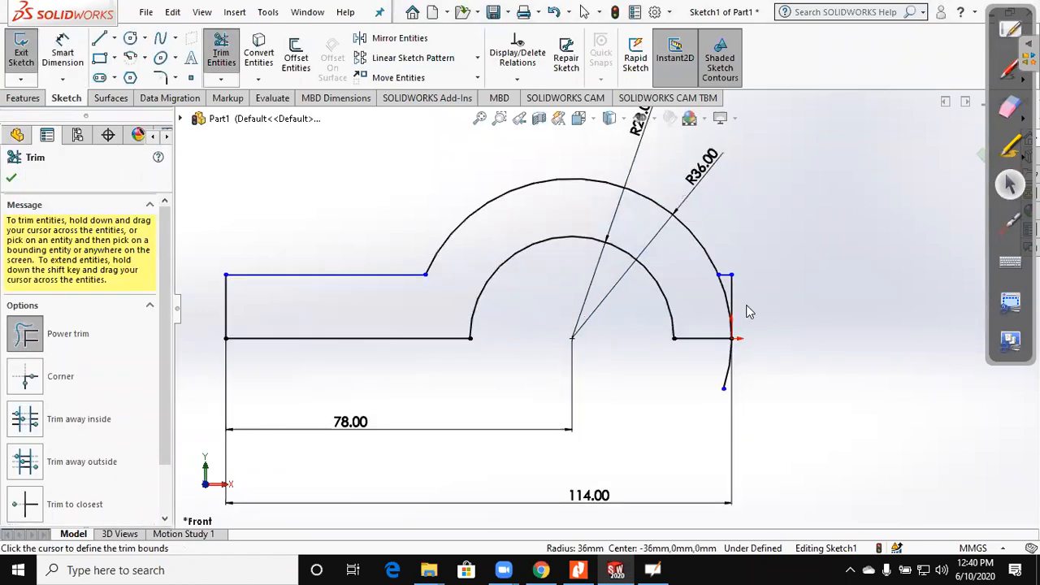
{"action": "scroll", "coordinate": [743, 281], "scroll_direction": "down", "scroll_amount": 1}
{"action": "left_click_drag", "start_coordinate": [740, 375], "coordinate": [697, 377]}
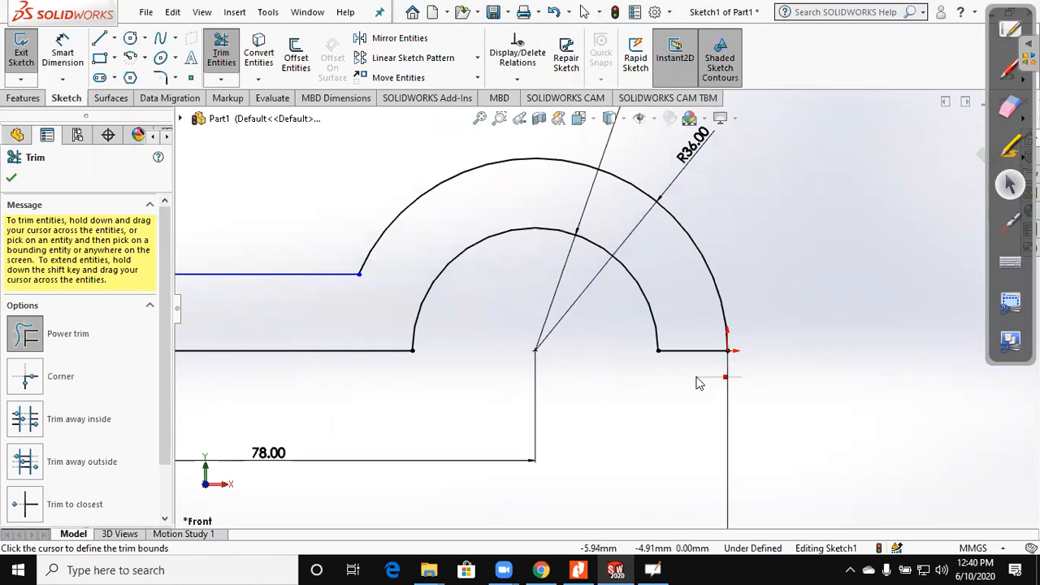
{"action": "key", "text": "Escape"}
- Delete the 78 mm arc-centre dimension and dimension the flat arm's thickness as 11 mm between its upper and lower edges
{"action": "scroll", "coordinate": [732, 358], "scroll_direction": "up", "scroll_amount": 1}
{"action": "scroll", "coordinate": [593, 382], "scroll_direction": "up", "scroll_amount": 1}
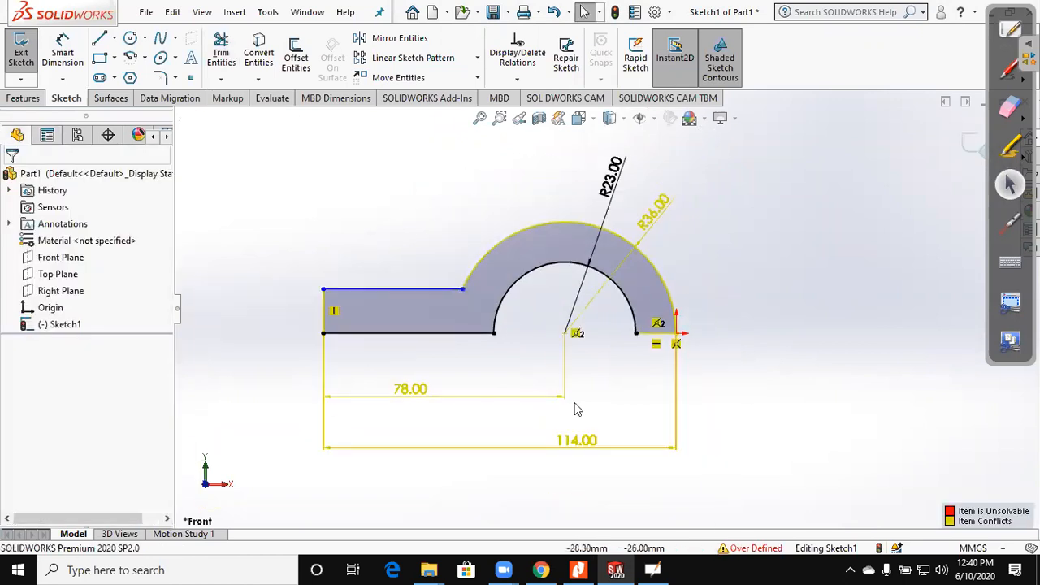
{"action": "left_click", "coordinate": [410, 388]}
{"action": "key", "text": "Delete"}
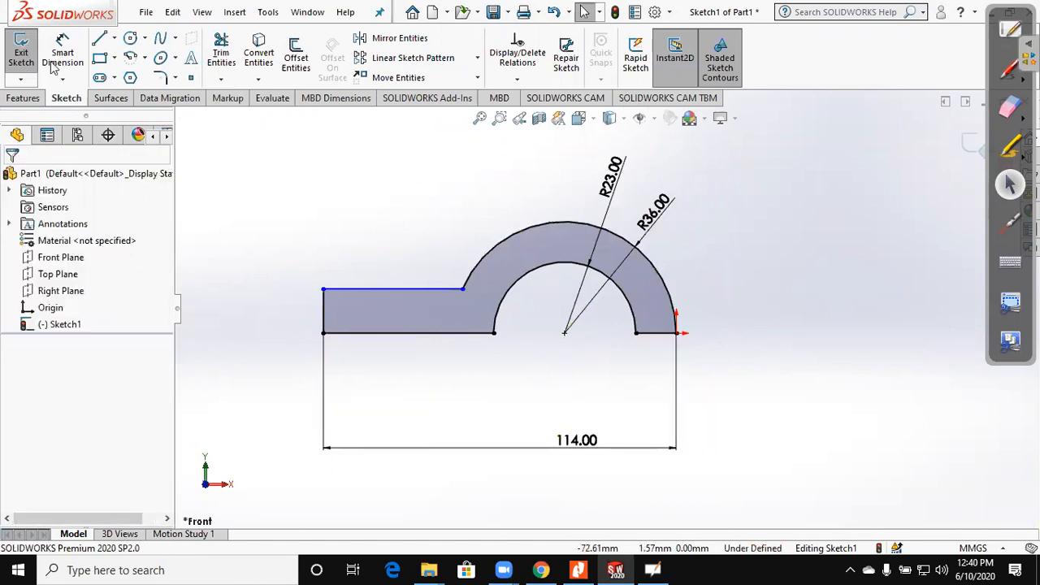
{"action": "left_click", "coordinate": [395, 333]}
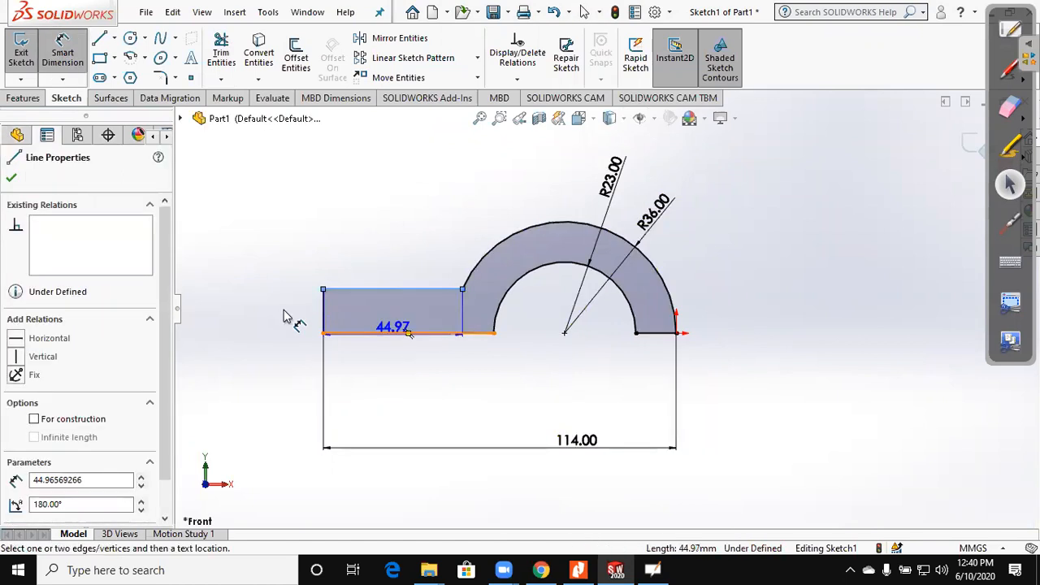
{"action": "left_click", "coordinate": [285, 310]}
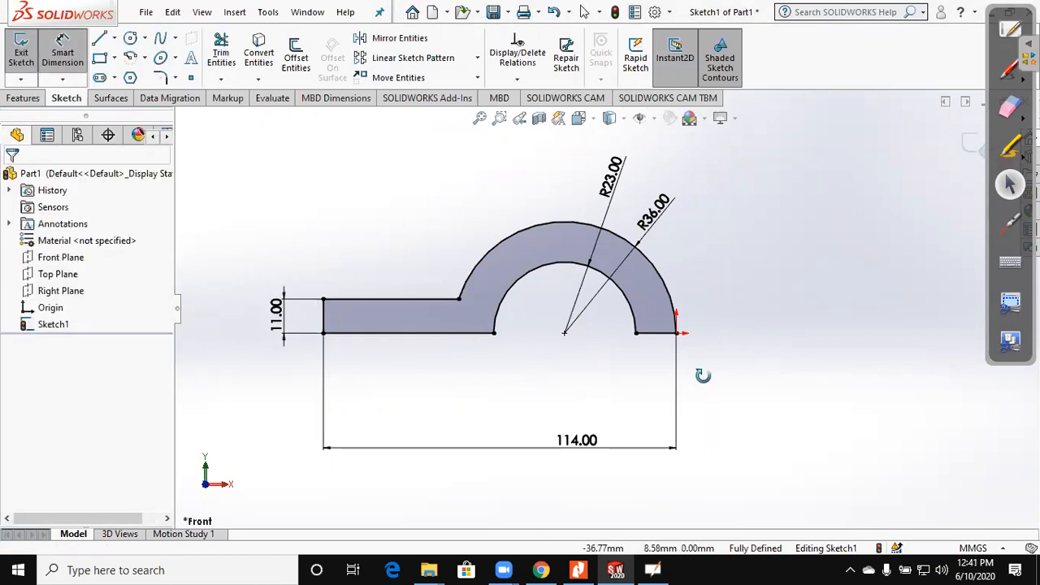
- Check the base width on the drawing in Nitro Pro and extrude the profile 50 mm with the Mid Plane end condition
{"action": "middle_click_drag", "start_coordinate": [703, 373], "coordinate": [703, 414]}
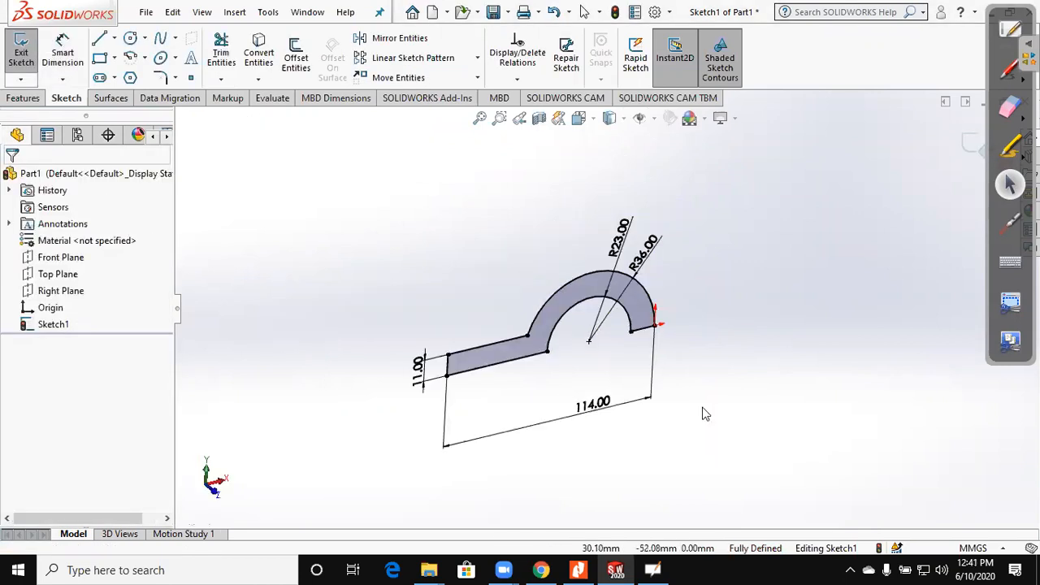
{"action": "left_click", "coordinate": [28, 59]}
{"action": "left_click", "coordinate": [28, 58]}
{"action": "left_click", "coordinate": [579, 569]}
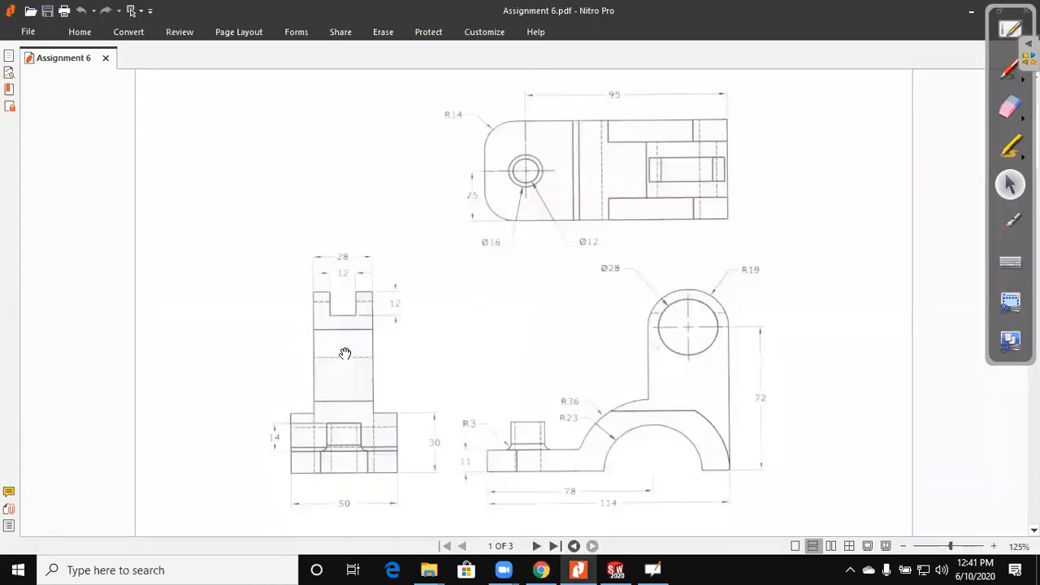
{"action": "left_click", "coordinate": [974, 15]}
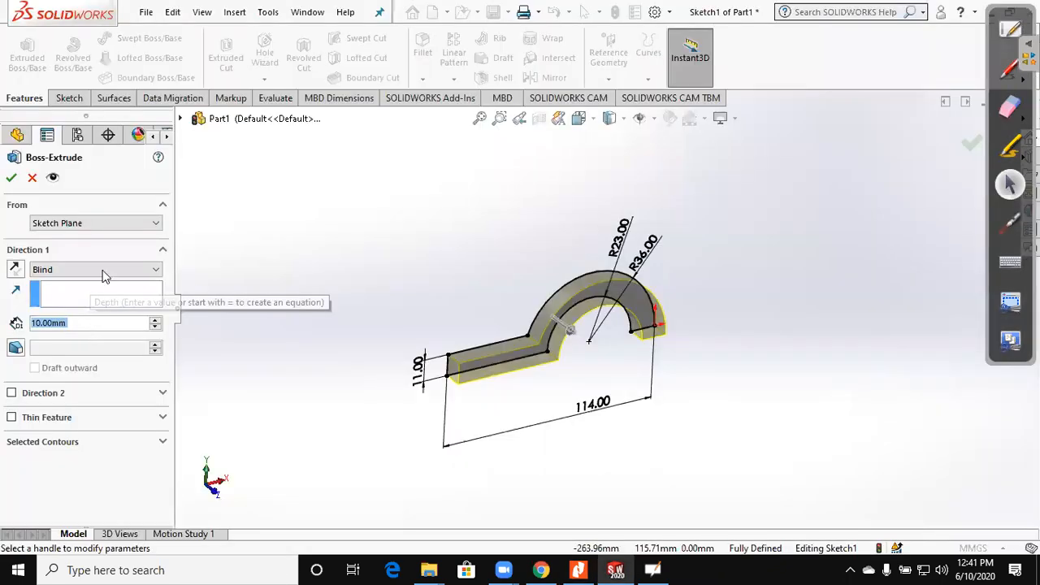
{"action": "left_click", "coordinate": [103, 273]}
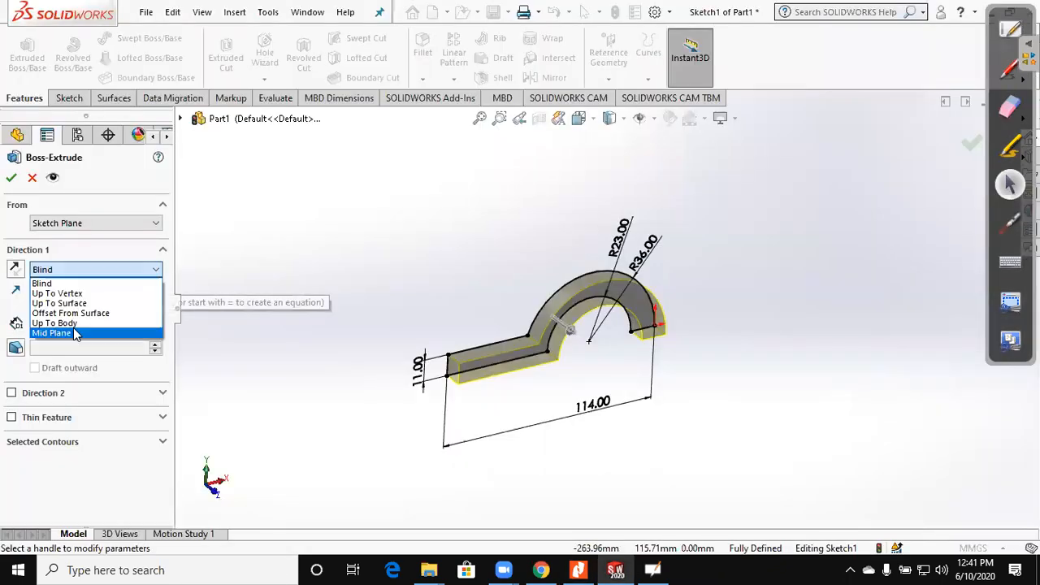
{"action": "left_click", "coordinate": [51, 332]}
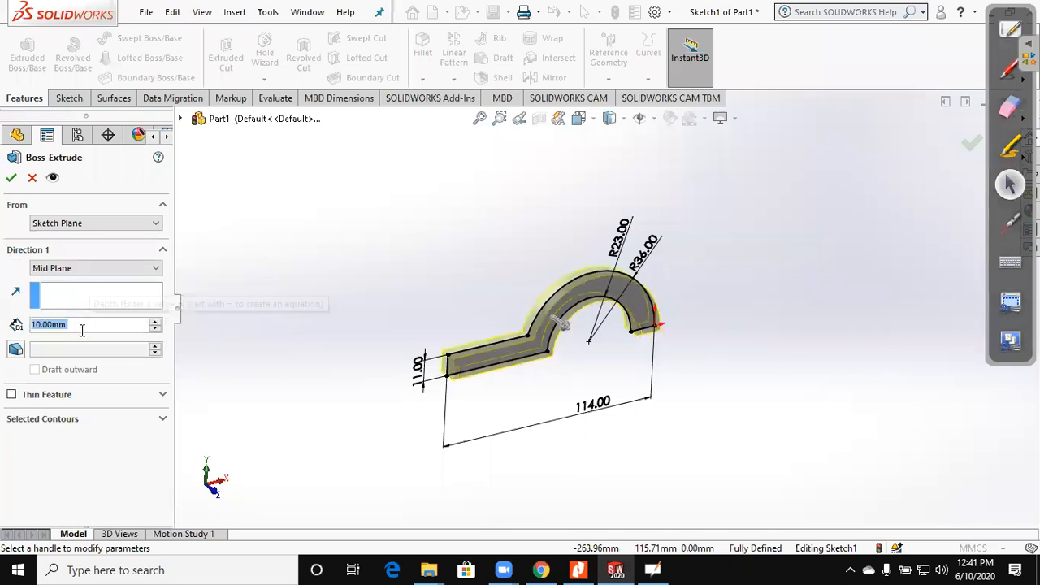
{"action": "type", "text": "50"}
{"action": "key", "text": "Return"}
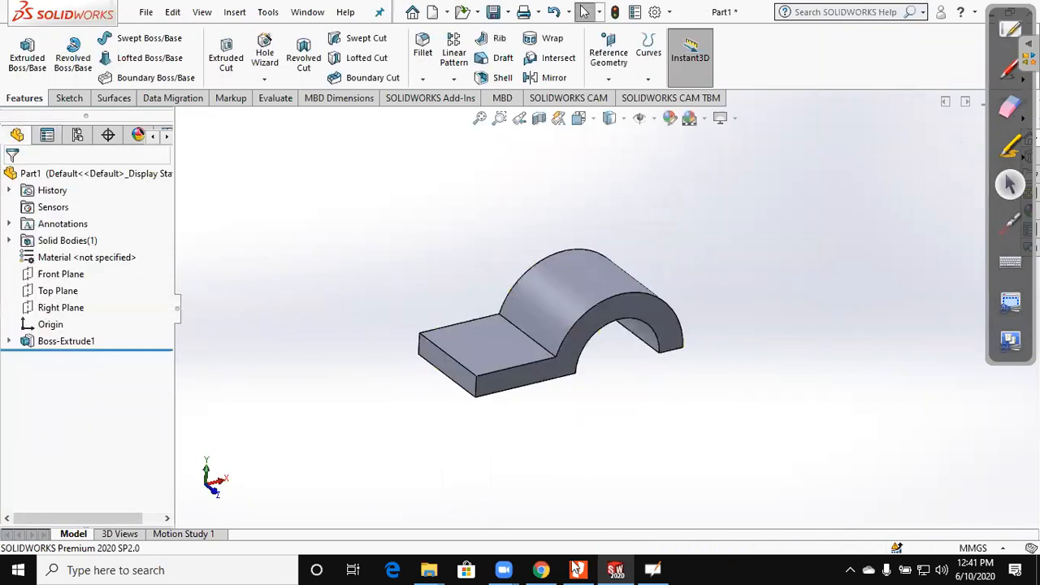
- Consult the drawing in Nitro Pro and, in a new sketch on the Front Plane, draw a circle about 26 mm in radius above the arch
{"action": "left_click", "coordinate": [577, 569]}
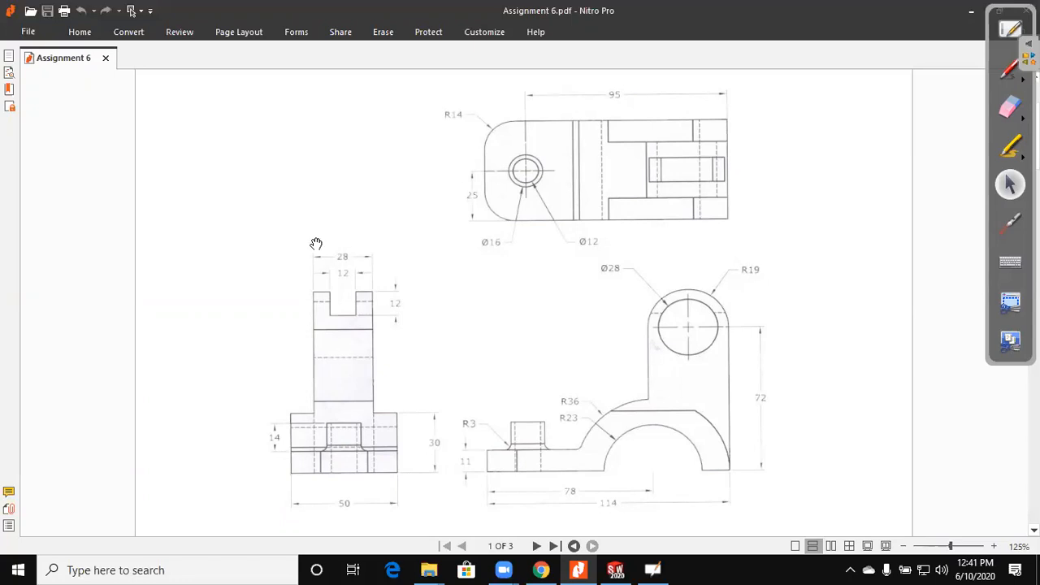
{"action": "key", "text": "alt+Tab"}
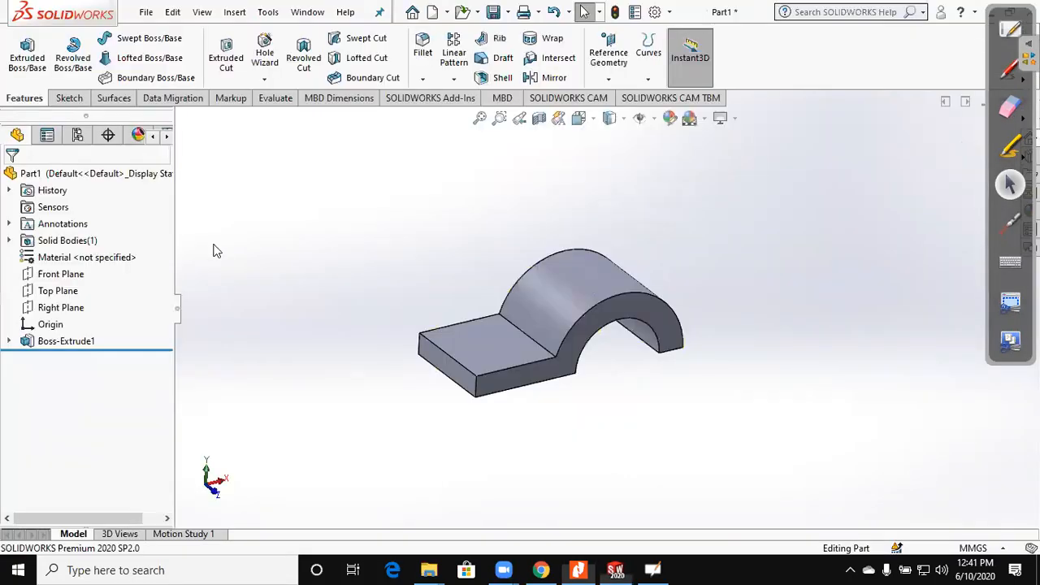
{"action": "left_click", "coordinate": [61, 274]}
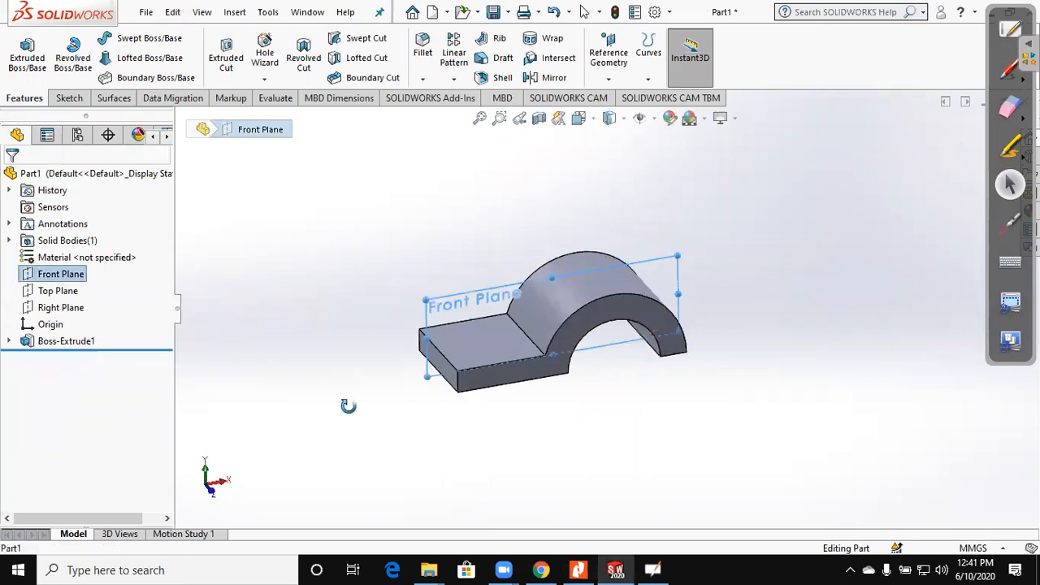
{"action": "left_click", "coordinate": [69, 98]}
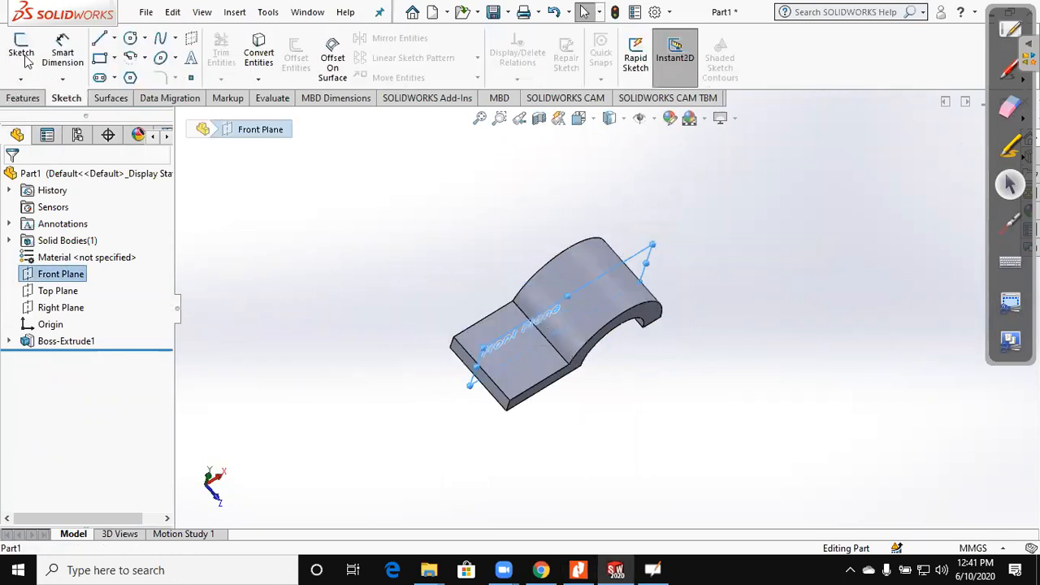
{"action": "left_click", "coordinate": [23, 57]}
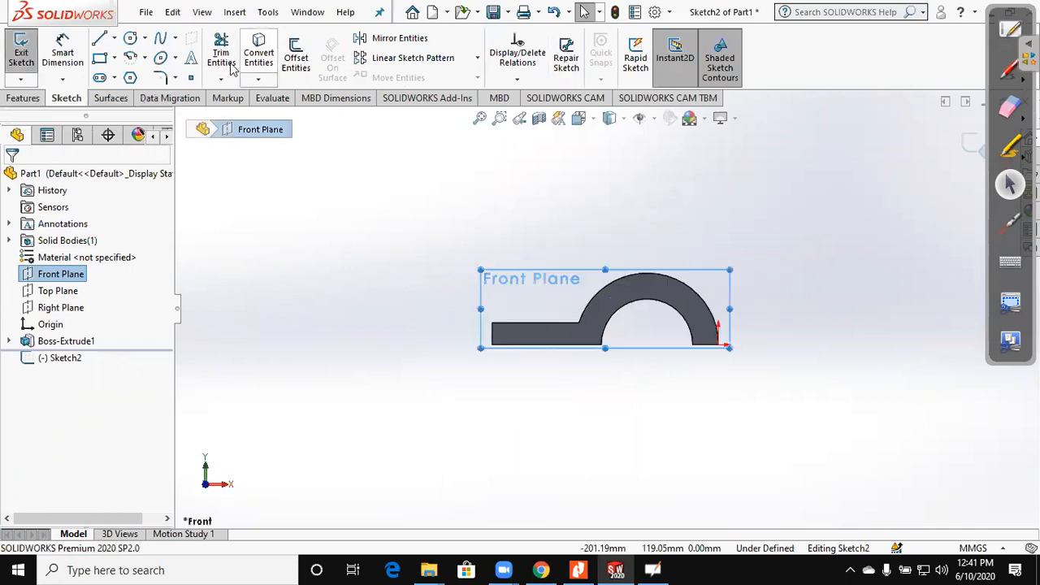
{"action": "left_click", "coordinate": [129, 39]}
{"action": "left_click_drag", "start_coordinate": [644, 173], "coordinate": [686, 161]}
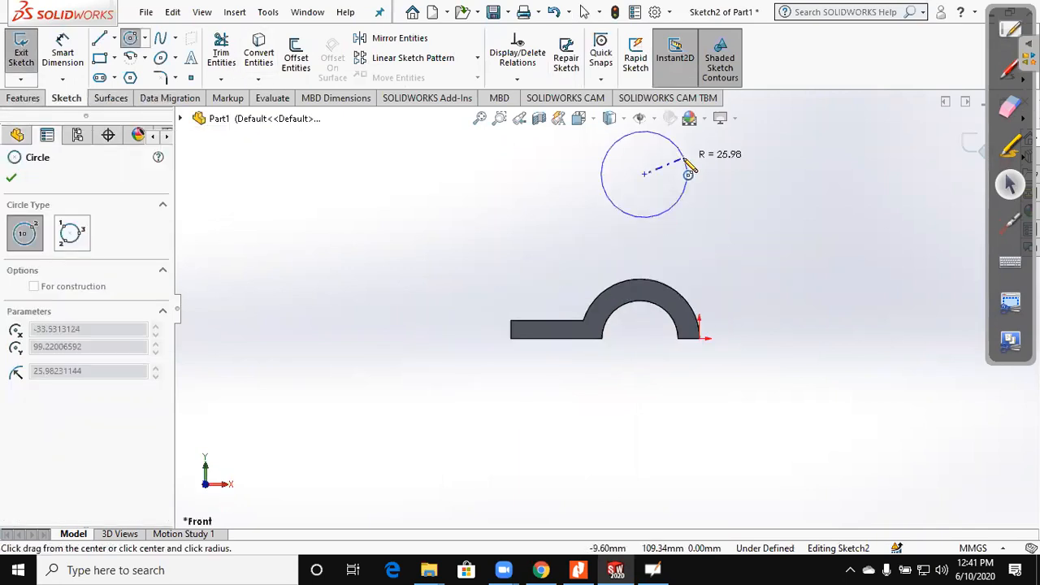
- Draw a vertical line about 94 mm long upward from the origin beside the circle
{"action": "left_click", "coordinate": [100, 38]}
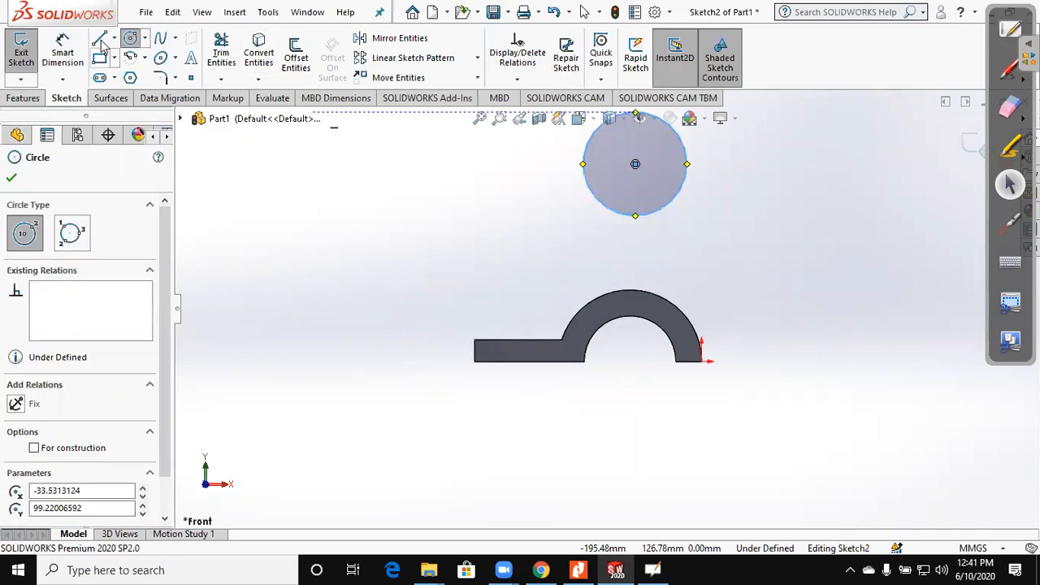
{"action": "mouse_move", "coordinate": [703, 362]}
{"action": "left_mouse_down"}
{"action": "mouse_move", "coordinate": [712, 232]}
{"action": "mouse_move", "coordinate": [701, 175]}
{"action": "left_mouse_up"}
{"action": "key", "text": "Escape"}
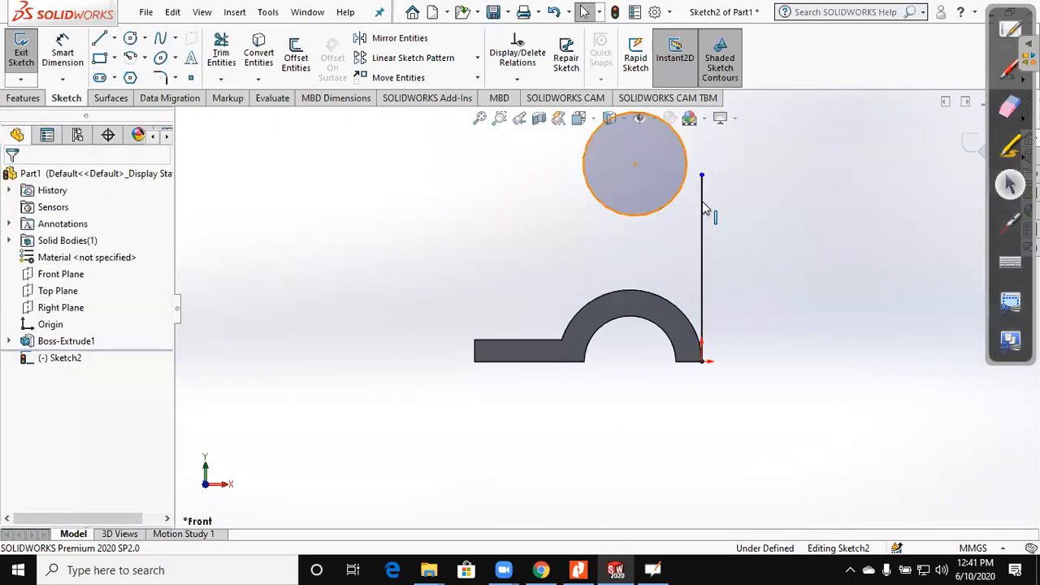
- Make the circle tangent to the vertical line and put the line's upper endpoint on the circle
{"action": "left_click", "coordinate": [702, 210]}
{"action": "key", "text": "ctrl+a"}
{"action": "left_click", "coordinate": [40, 424]}
{"action": "left_click", "coordinate": [277, 311]}
{"action": "left_click", "coordinate": [702, 175]}
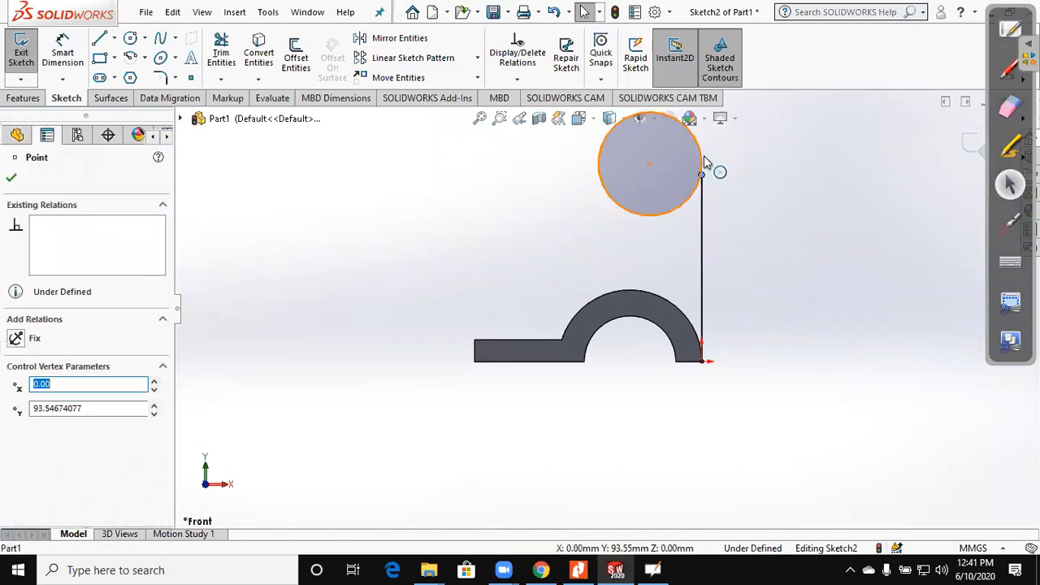
{"action": "left_click", "coordinate": [62, 436]}
{"action": "left_click", "coordinate": [324, 289]}
- Draw a second vertical line from the circle's left quadrant down past the base and trim away the circle's lower half
{"action": "scroll", "coordinate": [607, 310], "scroll_direction": "up", "scroll_amount": 3}
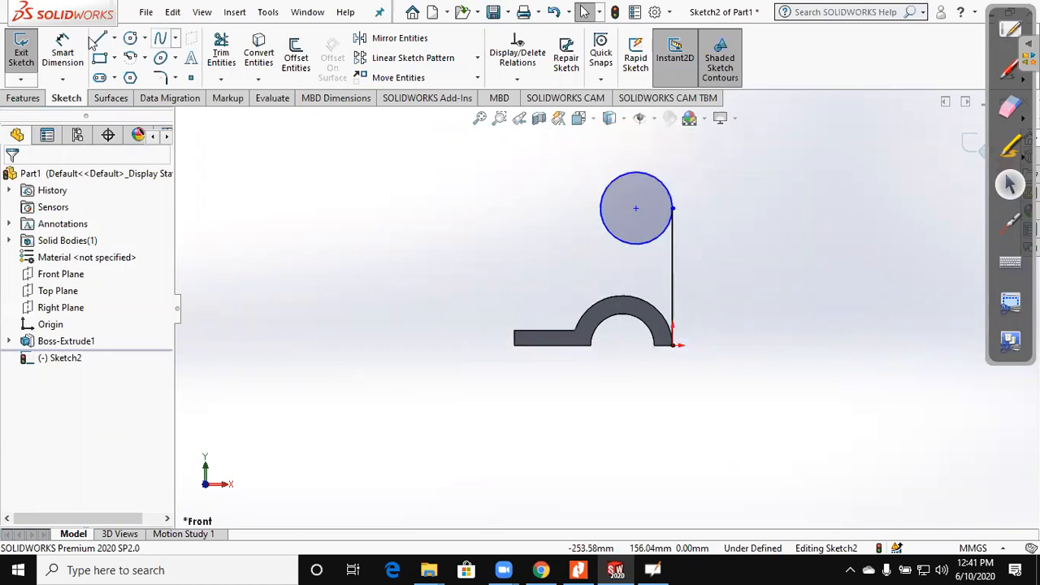
{"action": "key", "text": "l"}
{"action": "scroll", "coordinate": [627, 216], "scroll_direction": "up", "scroll_amount": 1}
{"action": "left_click", "coordinate": [594, 214]}
{"action": "left_click", "coordinate": [595, 427]}
{"action": "key", "text": "Escape"}
{"action": "scroll", "coordinate": [595, 432], "scroll_direction": "up", "scroll_amount": 1}
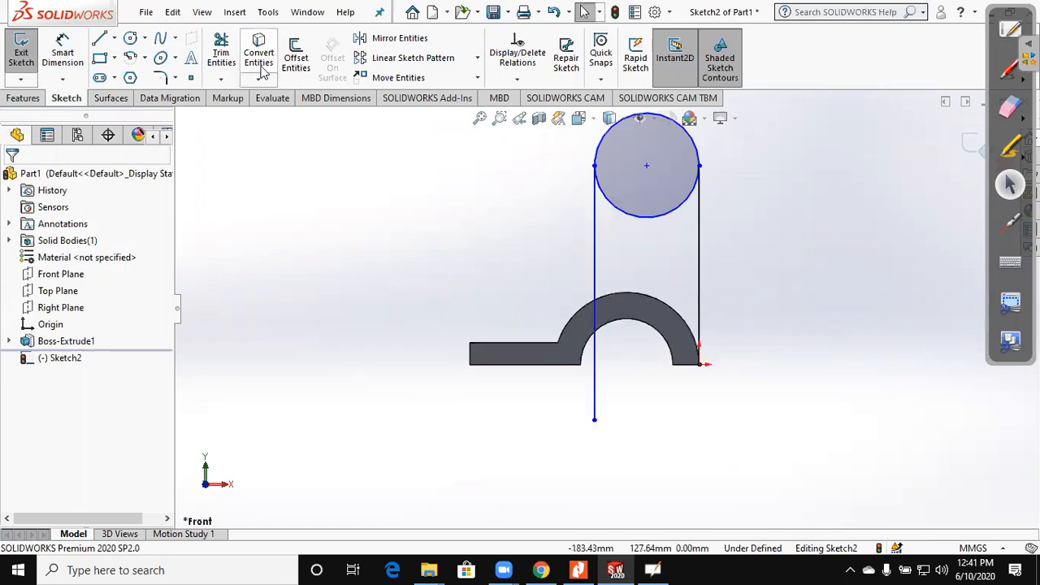
{"action": "key", "text": "t"}
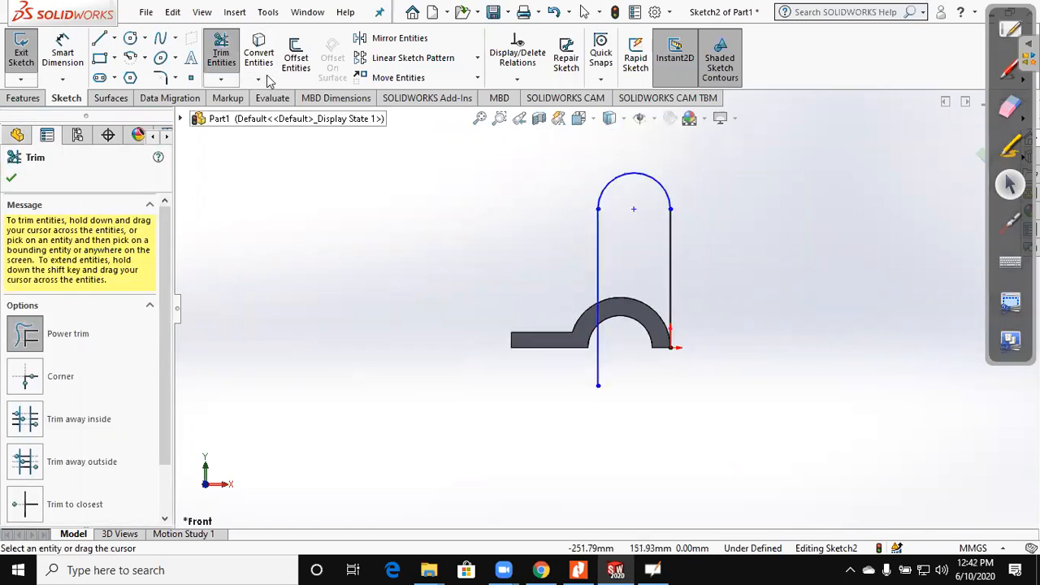
- Convert the arch's outer curved edge into the current sketch
{"action": "left_click", "coordinate": [260, 58]}
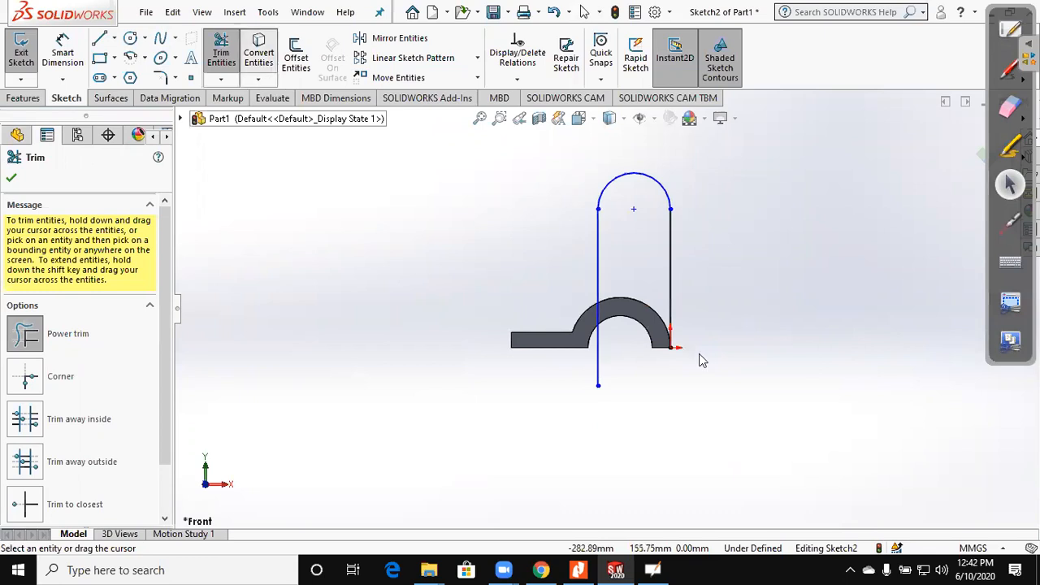
{"action": "left_click", "coordinate": [651, 308]}
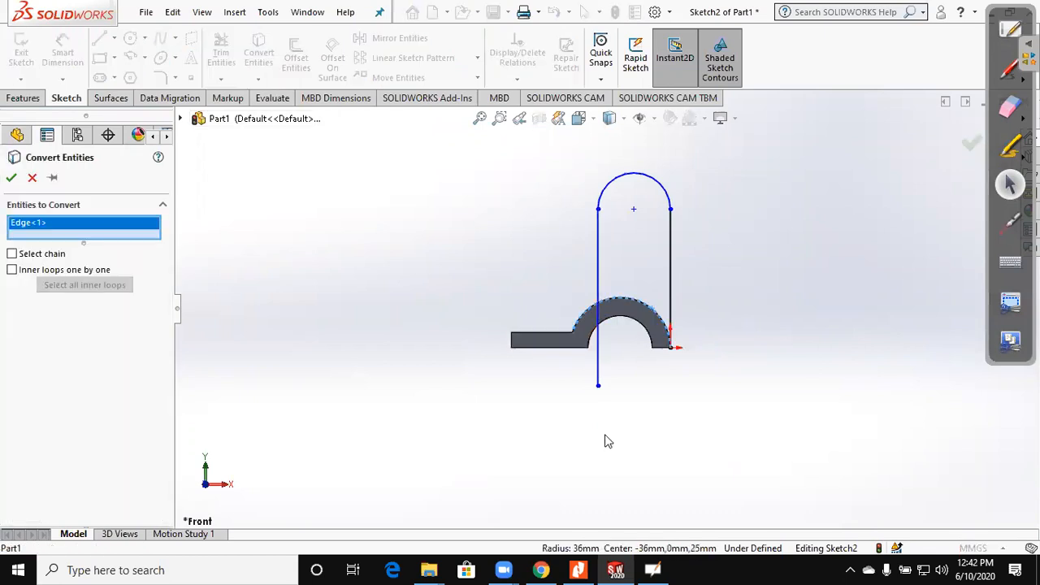
{"action": "left_click", "coordinate": [11, 177]}
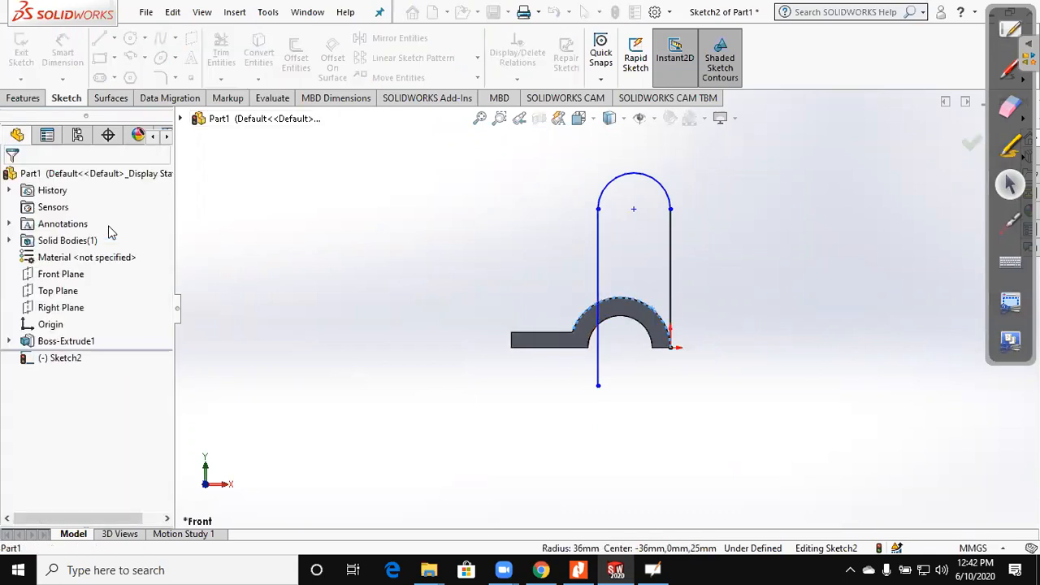
- Trim away the part of the lug's left vertical line that extends below the arch's outer edge
{"action": "scroll", "coordinate": [616, 343], "scroll_direction": "down", "scroll_amount": 3}
{"action": "scroll", "coordinate": [605, 307], "scroll_direction": "up", "scroll_amount": 3}
{"action": "left_click", "coordinate": [221, 56]}
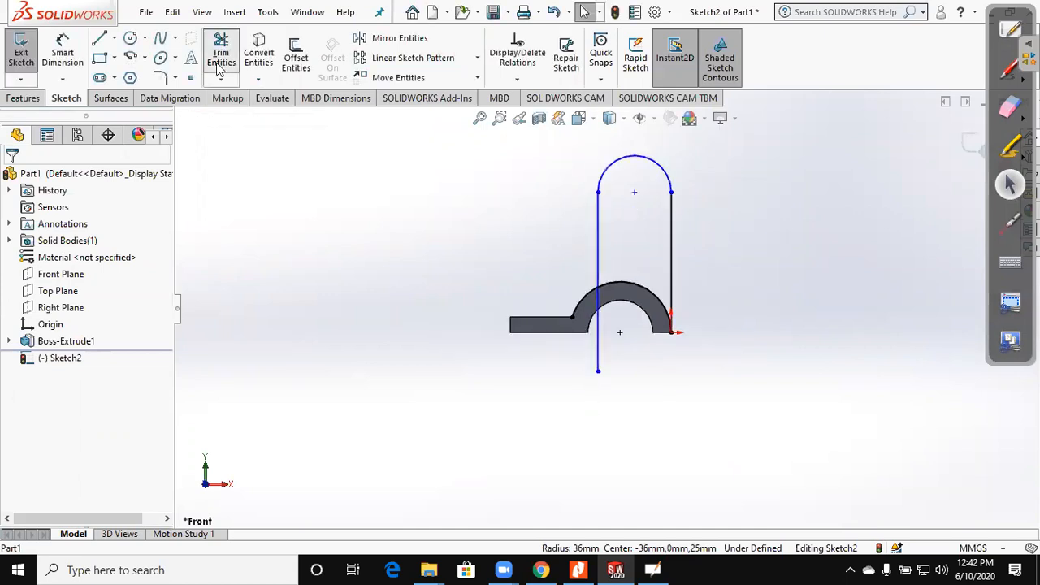
{"action": "left_click_drag", "start_coordinate": [524, 271], "coordinate": [643, 379]}
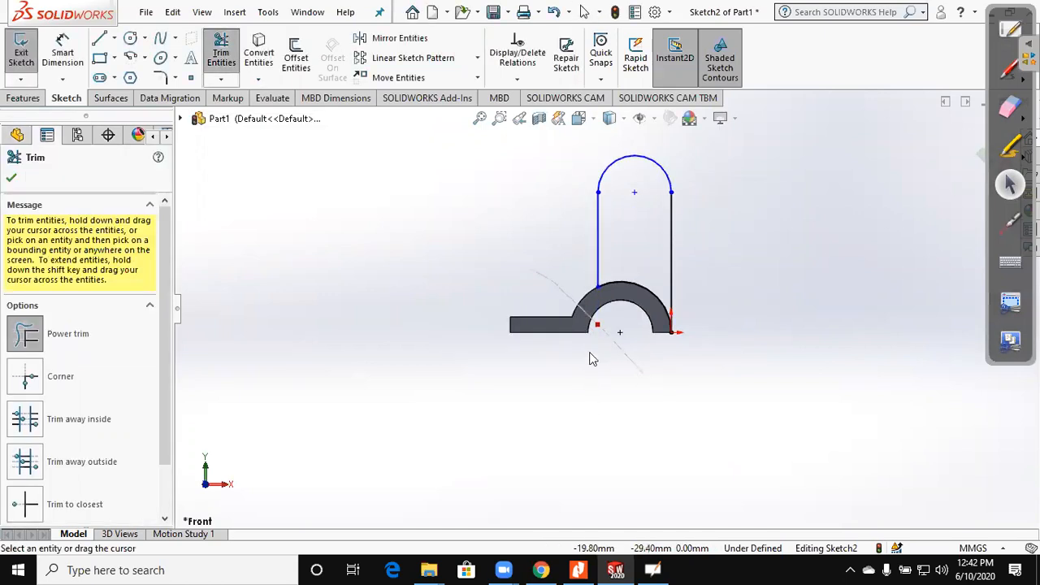
{"action": "key", "text": "z"}
{"action": "key", "text": "Escape"}
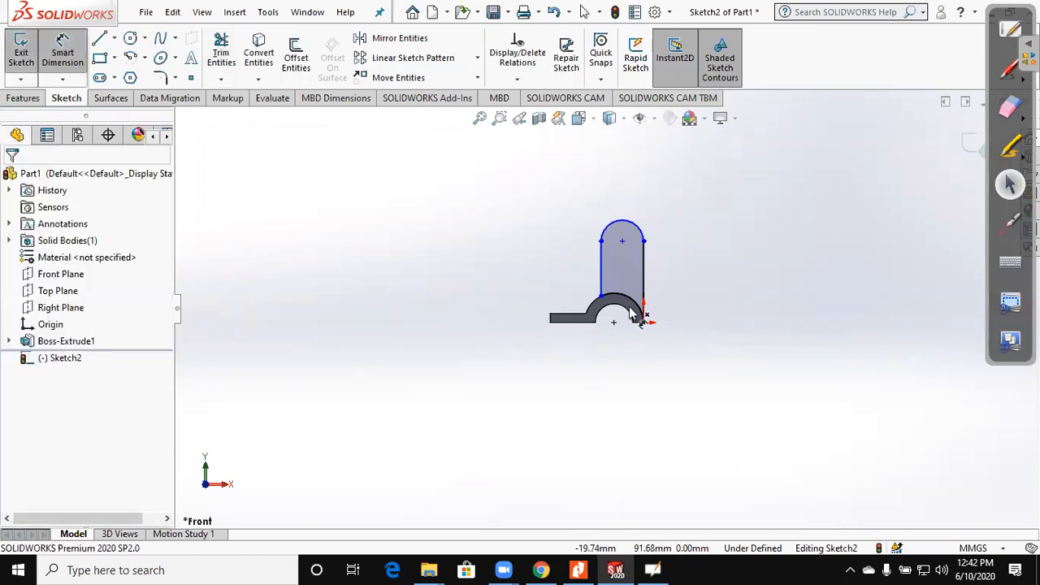
- Dimension the lug arc's centre 72 mm above the origin and set the arc's radius to 19 mm
{"action": "left_click", "coordinate": [642, 322]}
{"action": "left_click", "coordinate": [715, 307]}
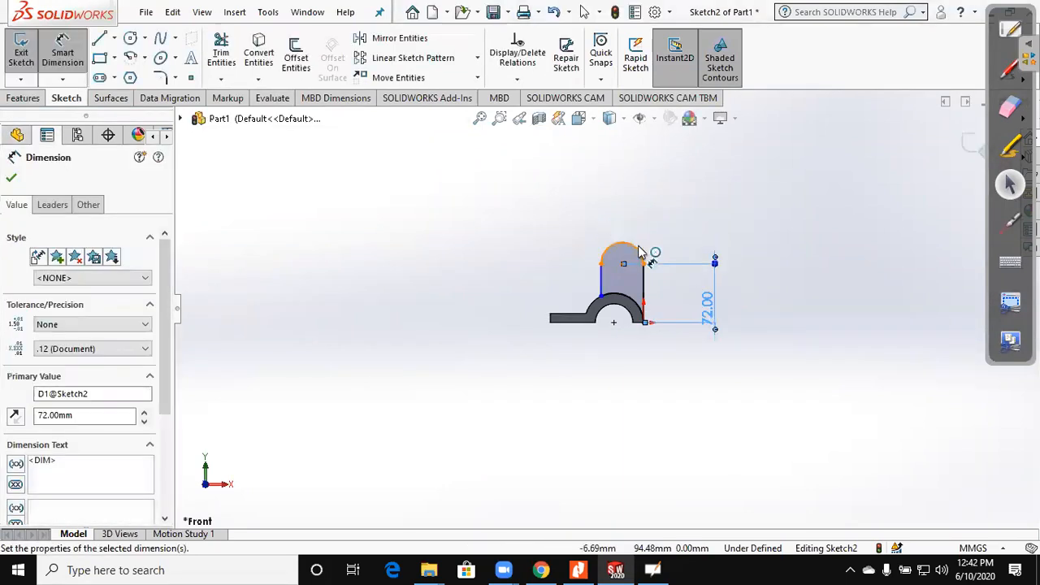
{"action": "left_click", "coordinate": [636, 247]}
{"action": "left_click", "coordinate": [666, 225]}
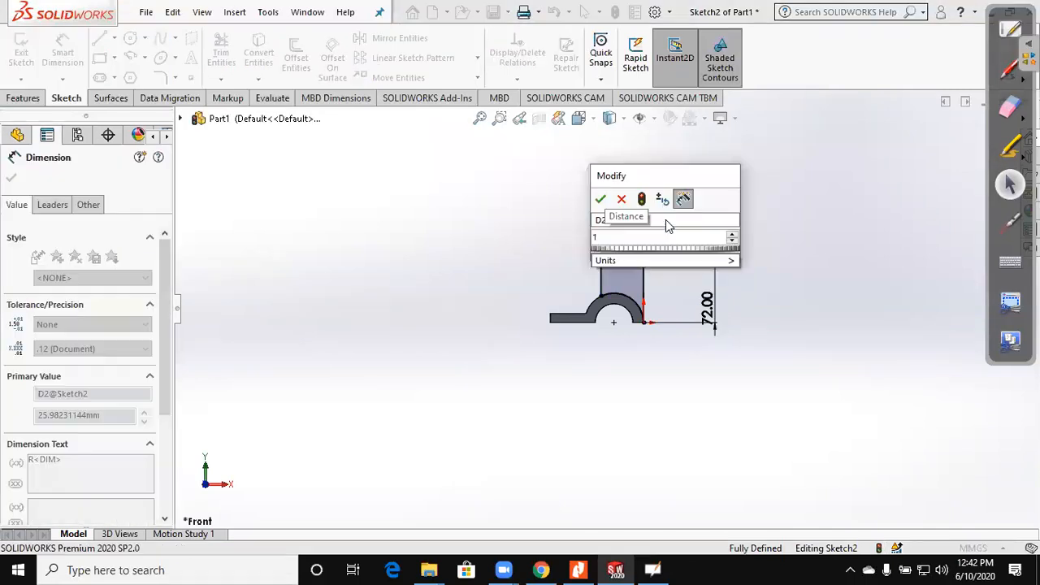
{"action": "type", "text": "19"}
{"action": "key", "text": "Return"}
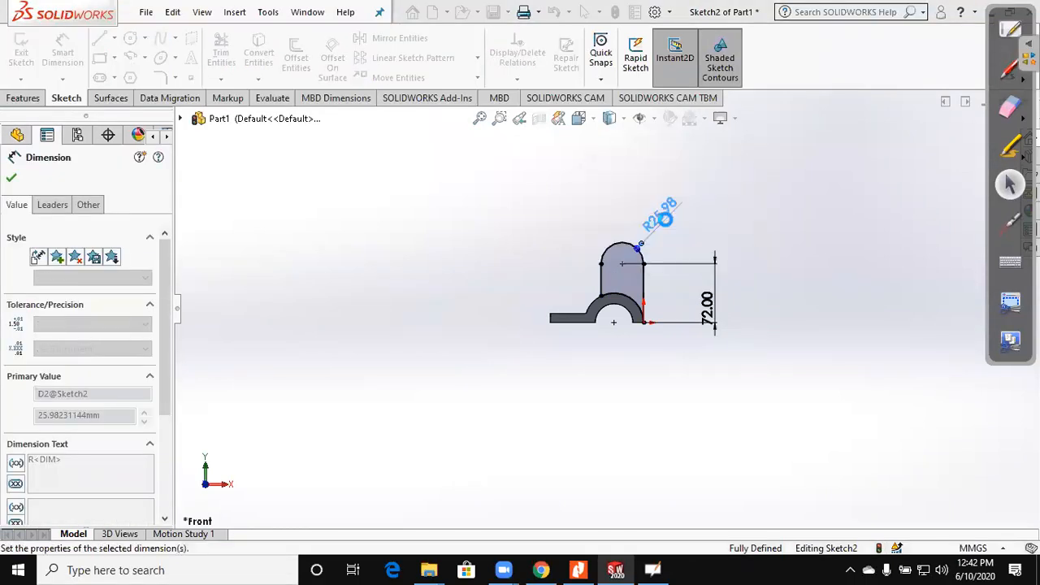
- Check the lug's thickness in the PDF drawing and extrude the lug profile 28 mm with the Mid Plane end condition
{"action": "key", "text": "alt+Tab"}
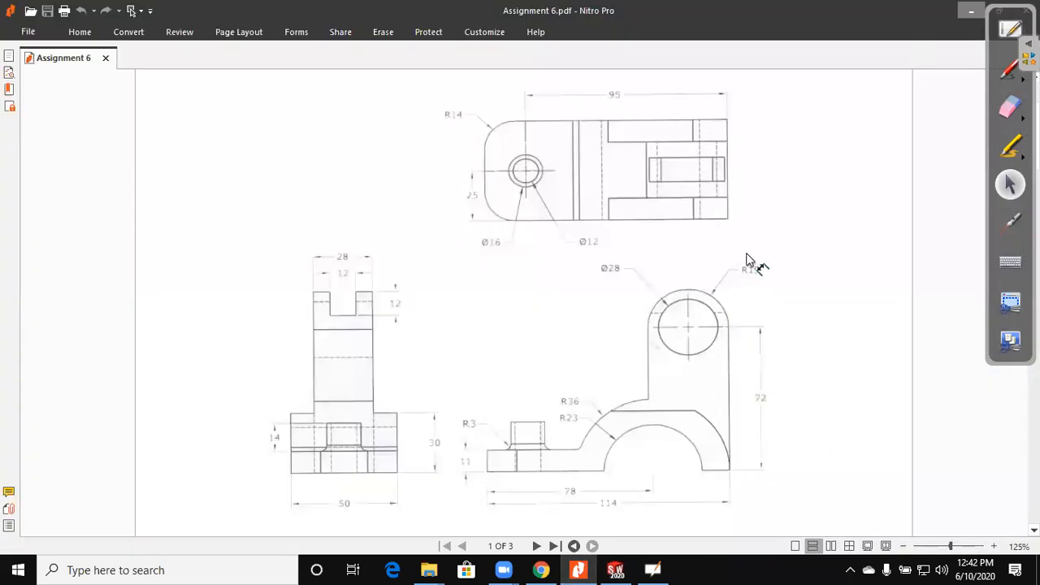
{"action": "key", "text": "alt+Tab"}
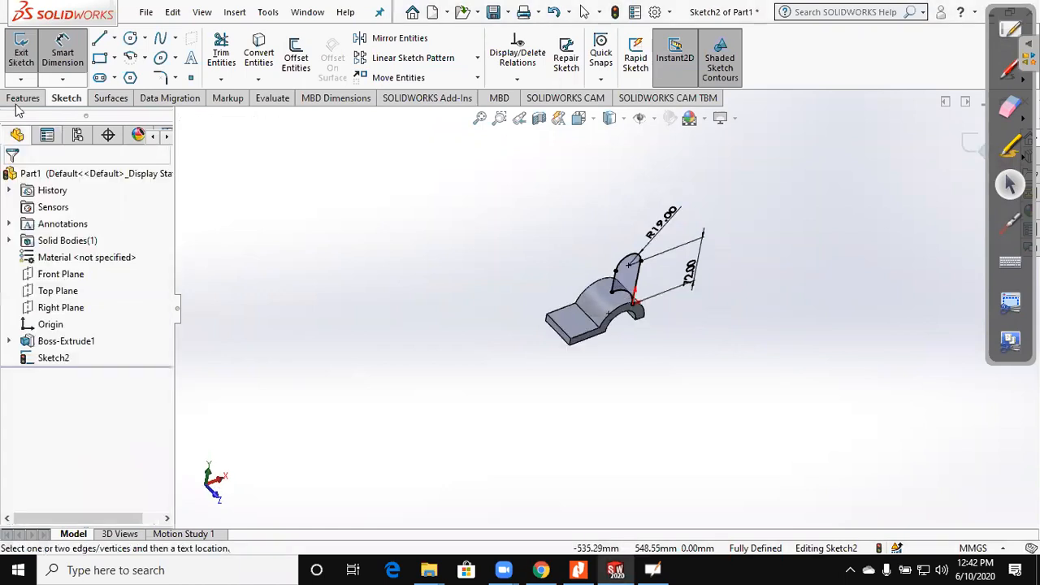
{"action": "left_click", "coordinate": [16, 102]}
{"action": "left_click", "coordinate": [26, 70]}
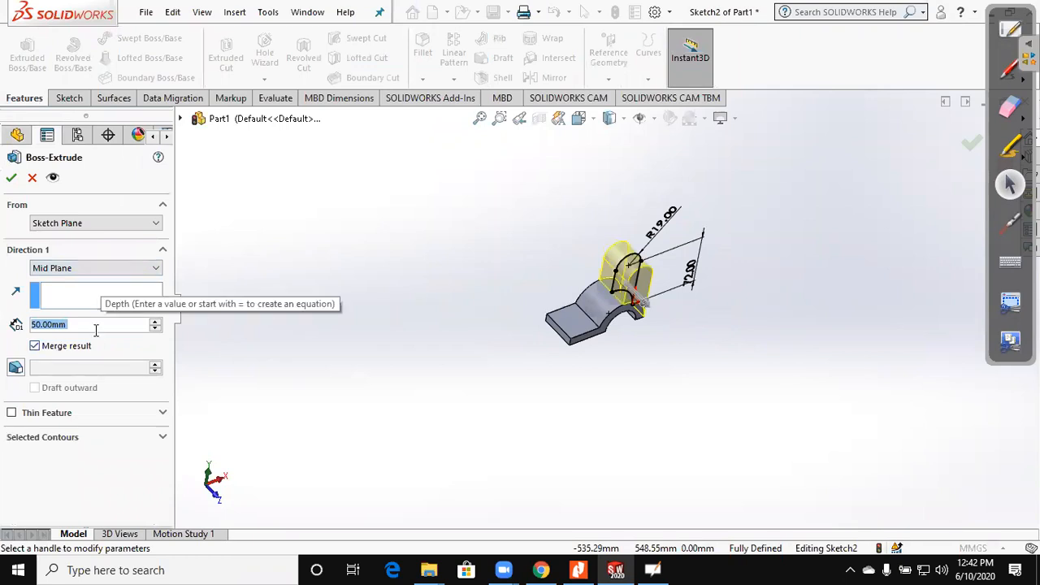
{"action": "type", "text": "28"}
{"action": "key", "text": "Return"}
{"action": "left_click", "coordinate": [12, 179]}
{"action": "key", "text": "f"}
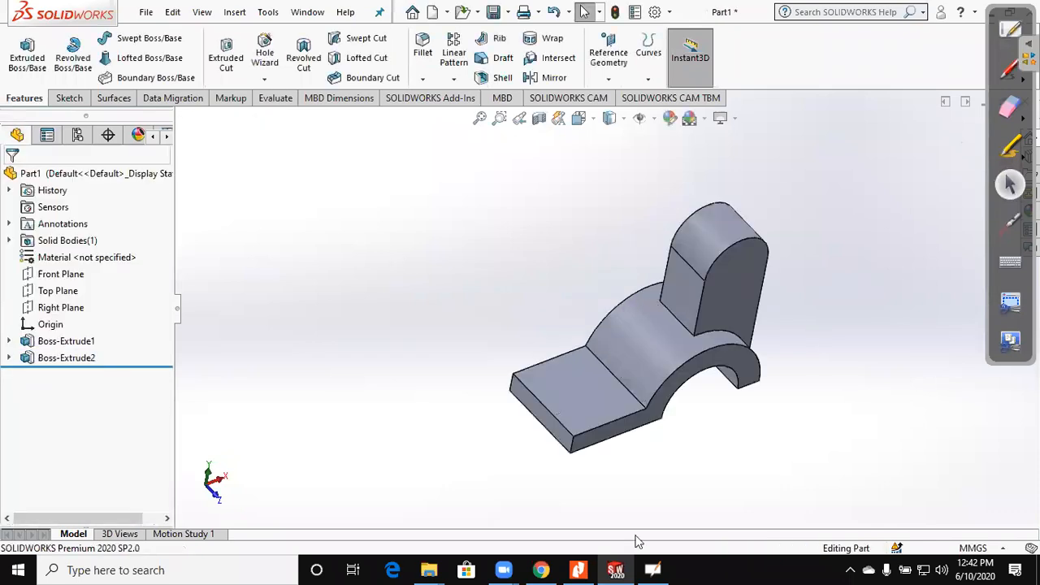
- Consult the PDF drawing, then sketch a circle about 18 mm in diameter on the flat base's top face, level with the origin
{"action": "middle_click_drag", "start_coordinate": [549, 222], "coordinate": [544, 212]}
{"action": "key", "text": "alt+Tab"}
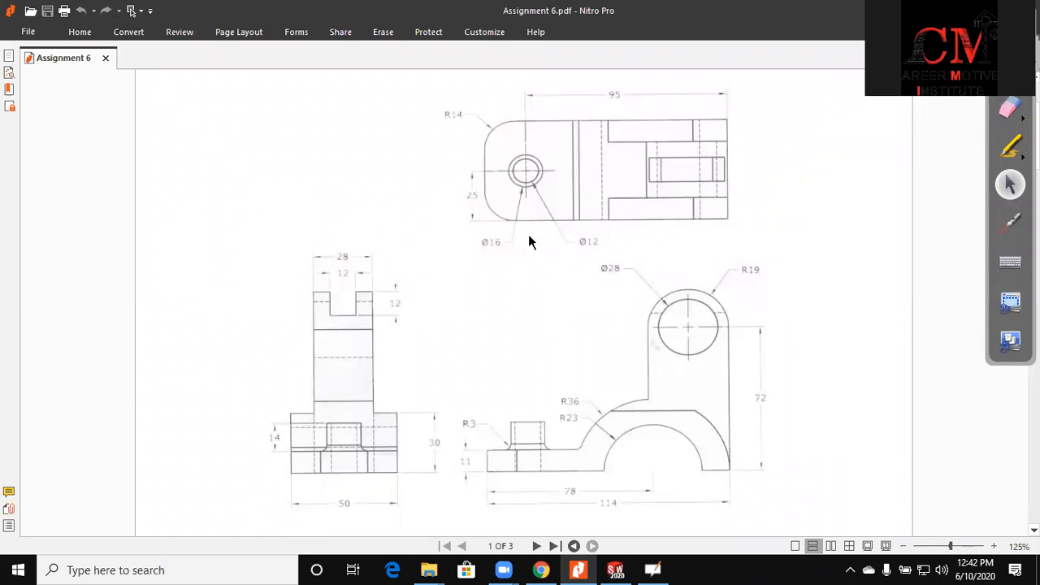
{"action": "key", "text": "alt+Tab"}
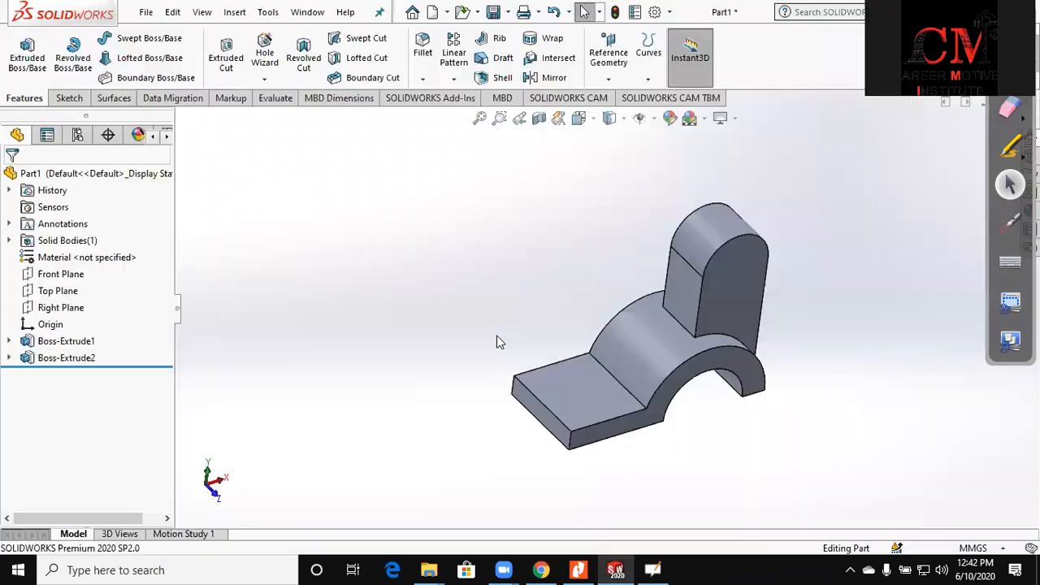
{"action": "left_click", "coordinate": [72, 97]}
{"action": "left_click", "coordinate": [22, 52]}
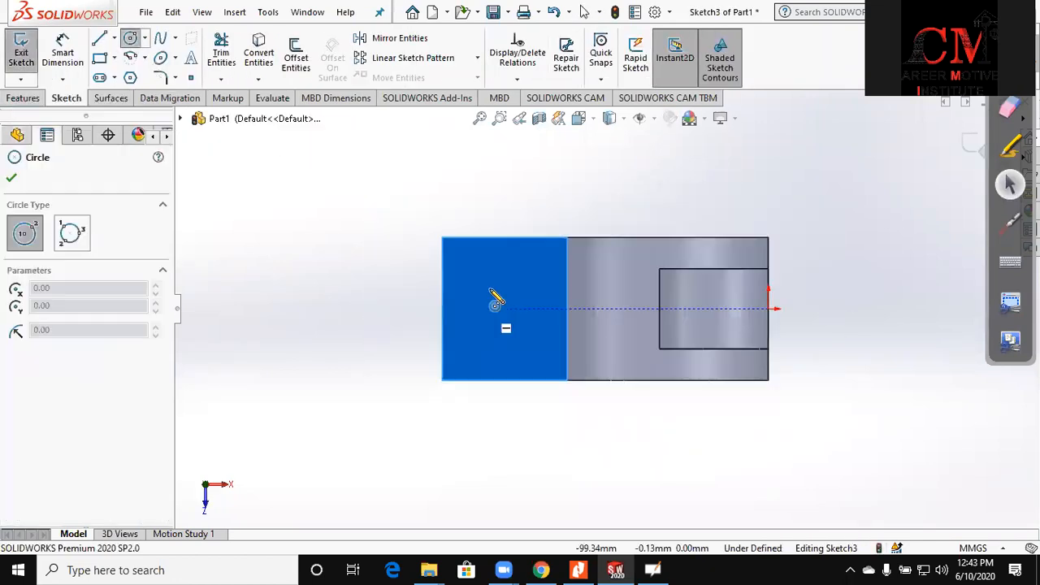
{"action": "left_click", "coordinate": [486, 308]}
{"action": "left_click", "coordinate": [512, 308]}
{"action": "key", "text": "Escape"}
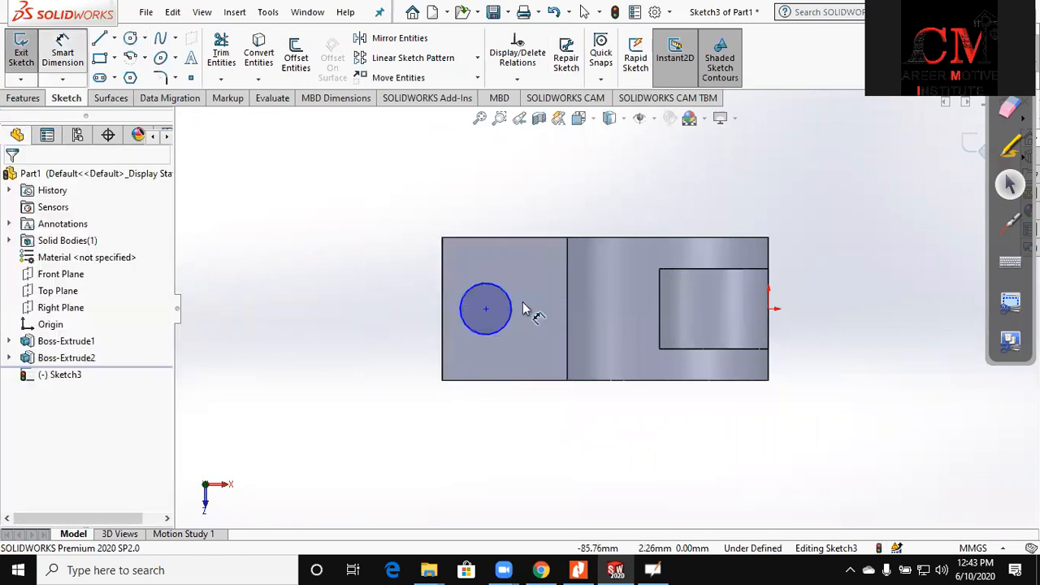
- Dimension the circle on the base's top face to a diameter of 16 mm
{"action": "key", "text": "d"}
{"action": "left_click", "coordinate": [502, 283]}
{"action": "left_click", "coordinate": [559, 209]}
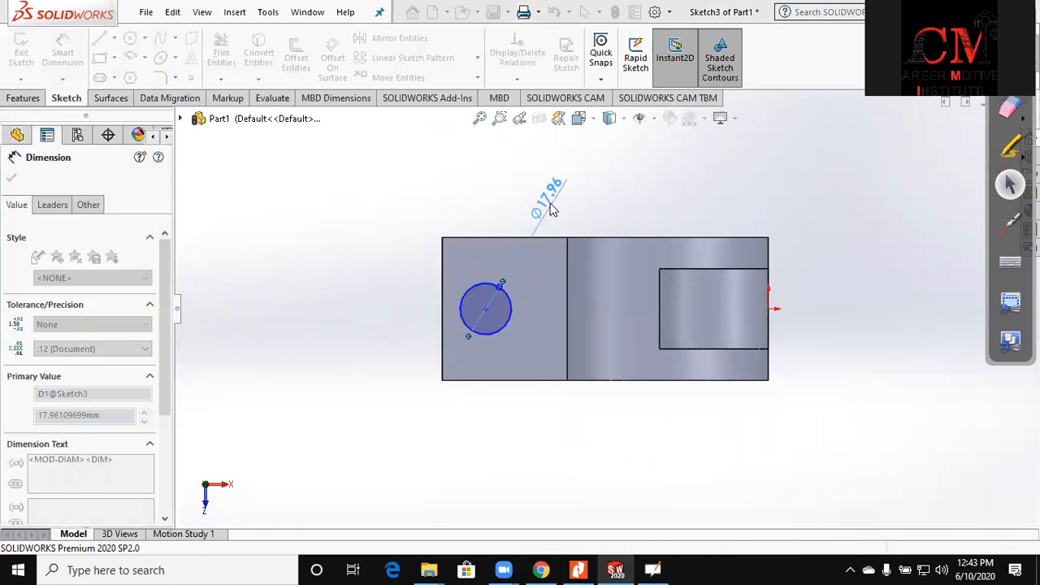
{"action": "type", "text": "16"}
{"action": "key", "text": "Return"}
{"action": "left_click", "coordinate": [486, 311]}
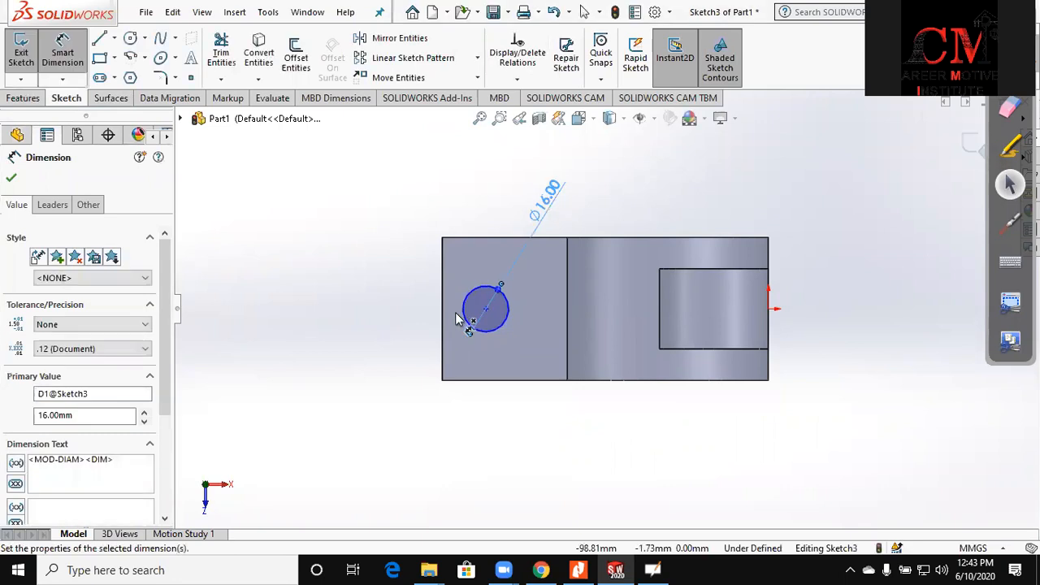
{"action": "left_click", "coordinate": [443, 307]}
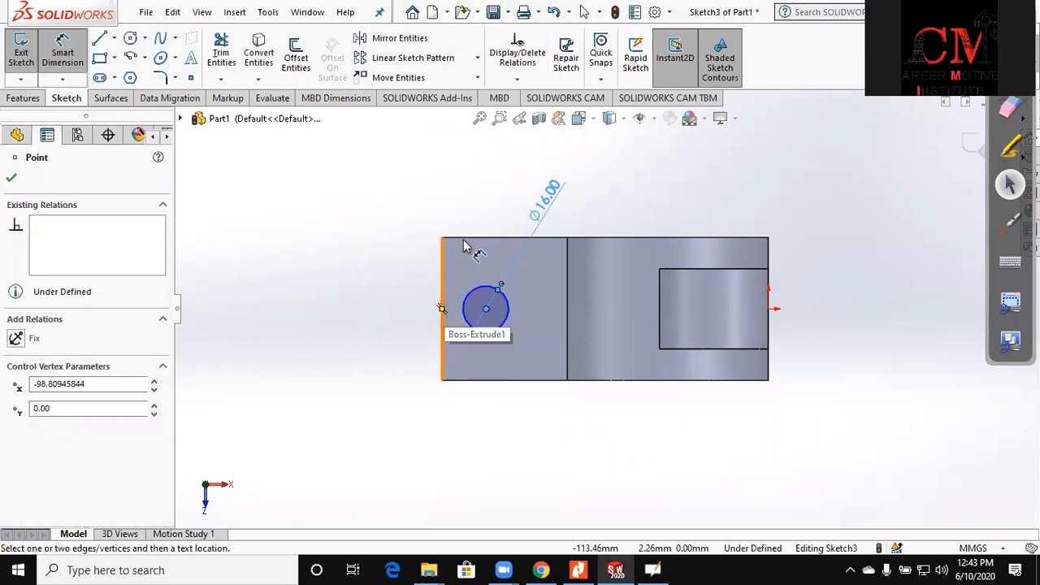
{"action": "left_click", "coordinate": [469, 186]}
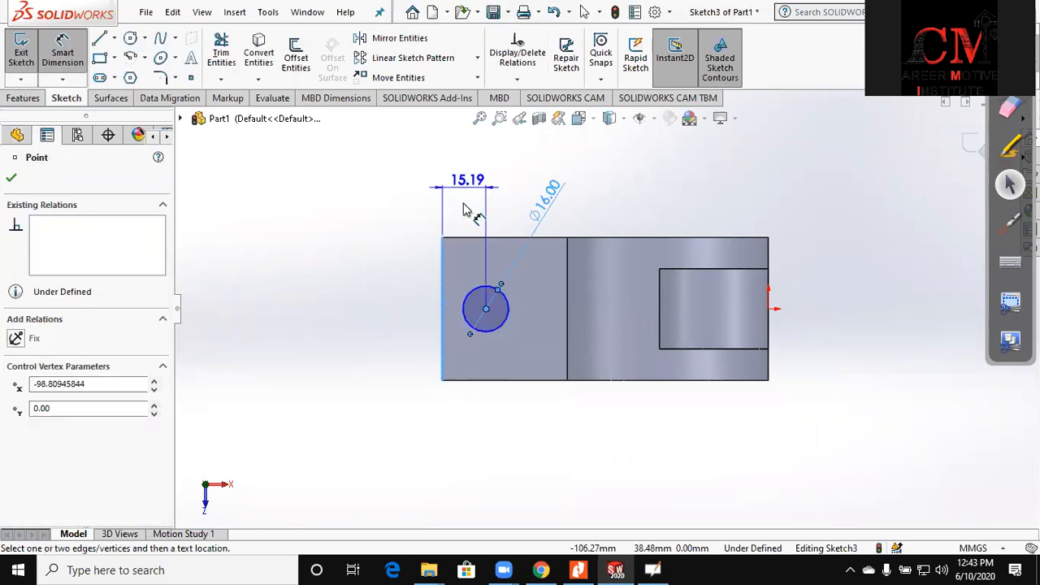
{"action": "key", "text": "Escape"}
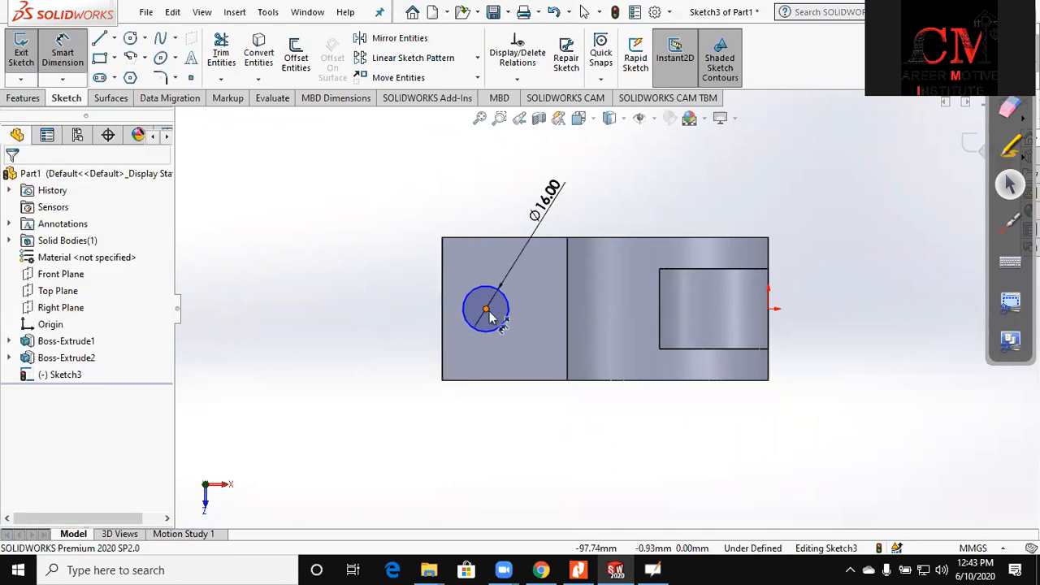
- Dimension the horizontal distance between the circle's centre and the origin as 95 mm
{"action": "left_click", "coordinate": [768, 308]}
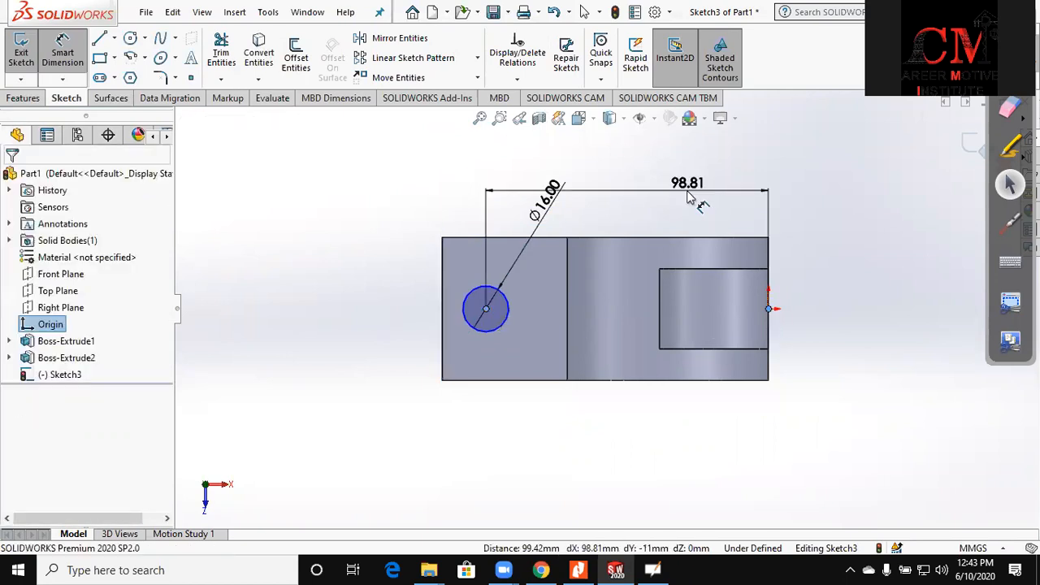
{"action": "left_click", "coordinate": [689, 197]}
{"action": "type", "text": "95"}
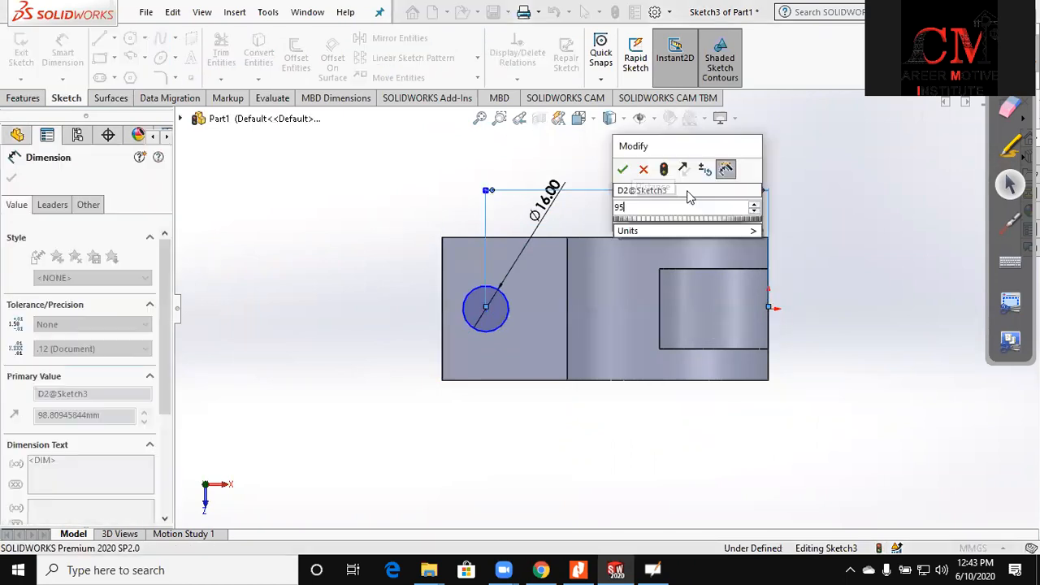
{"action": "key", "text": "Return"}
{"action": "scroll", "coordinate": [463, 311], "scroll_direction": "down", "scroll_amount": 1}
{"action": "key", "text": "Escape"}
- Add a Horizontal relation between the circle's centre and the origin
{"action": "left_click", "coordinate": [464, 312]}
{"action": "left_click", "coordinate": [206, 484], "text": "ctrl"}
{"action": "left_click", "coordinate": [65, 425]}
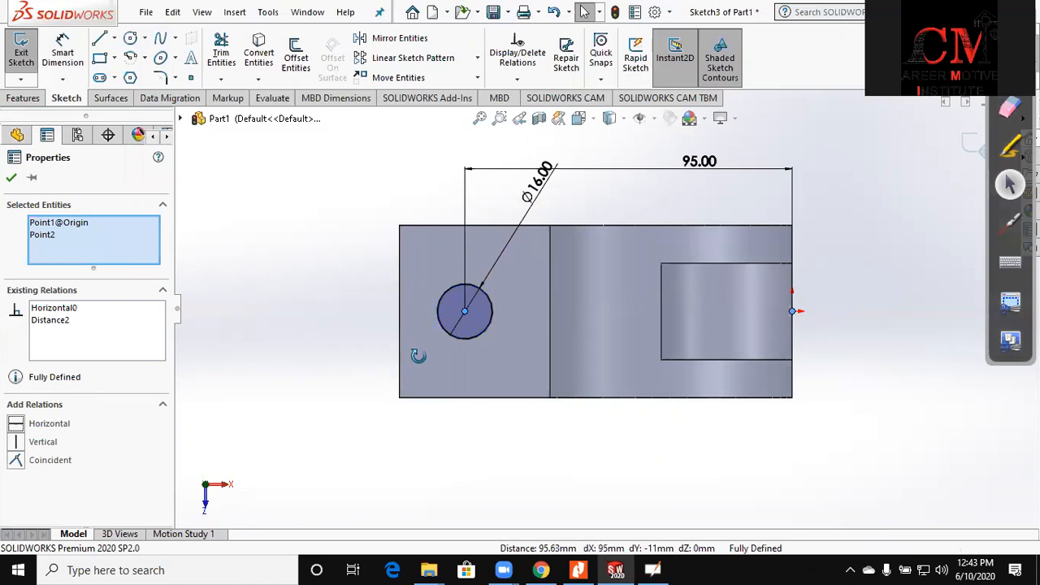
- Extrude the circle upward from the base as a Blind boss 14 mm high
{"action": "left_click", "coordinate": [32, 55]}
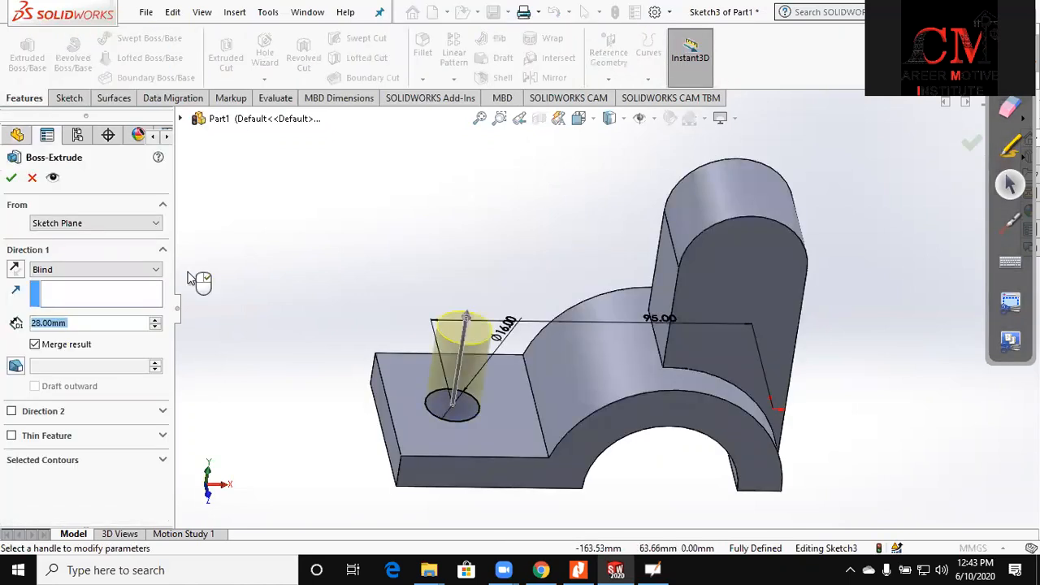
{"action": "type", "text": "14"}
{"action": "left_click", "coordinate": [11, 177]}
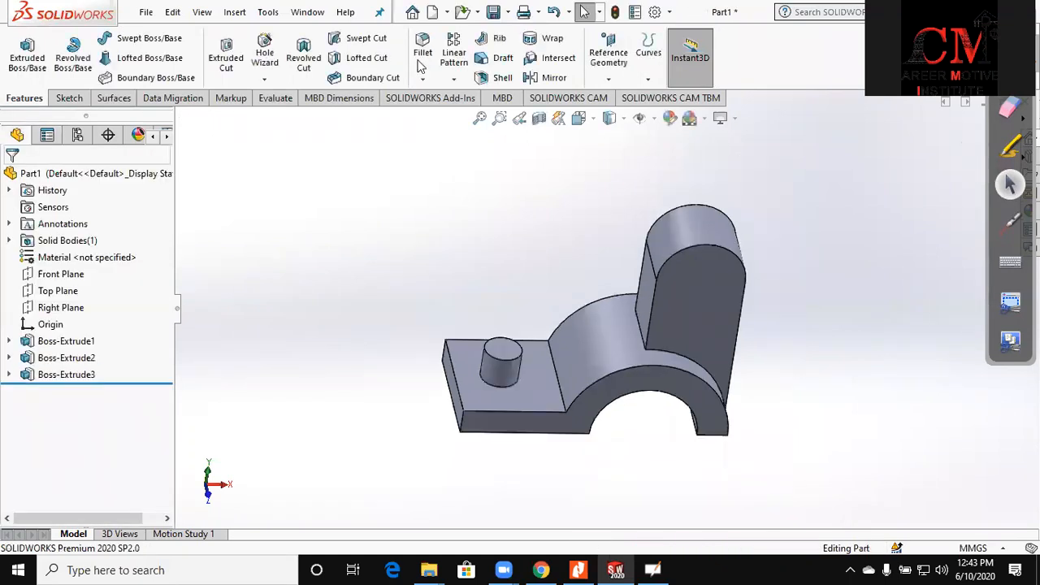
- Fillet the two vertical corner edges at the free end of the flat base with a 14 mm radius
{"action": "left_click", "coordinate": [423, 49]}
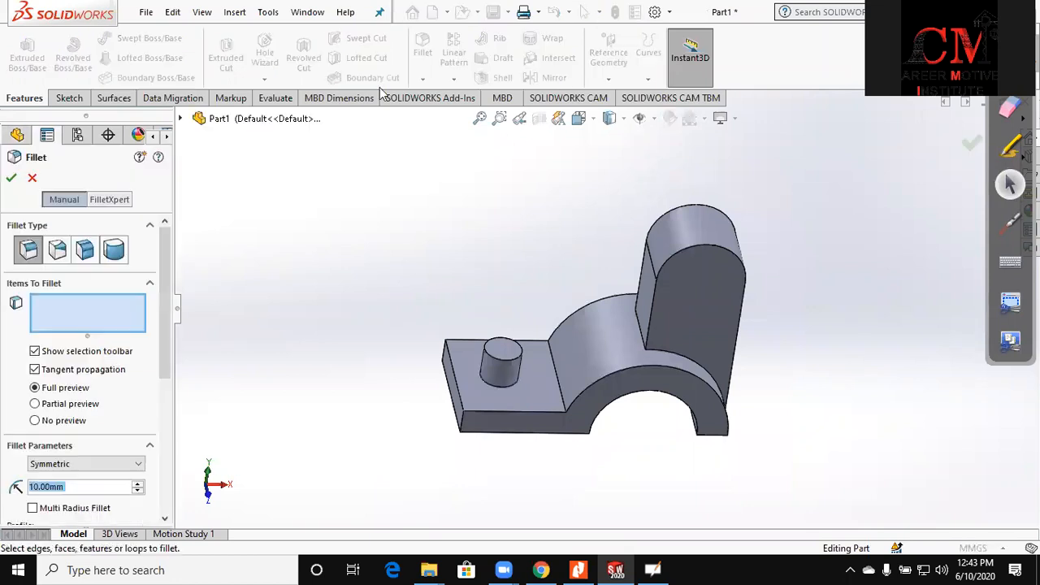
{"action": "type", "text": "14"}
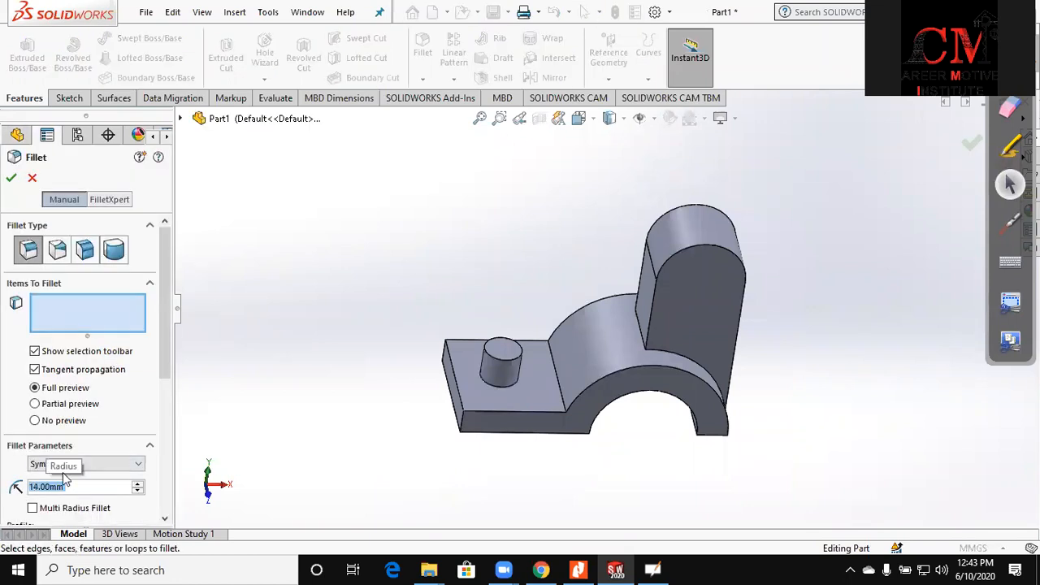
{"action": "key", "text": "Return"}
{"action": "left_click", "coordinate": [460, 423]}
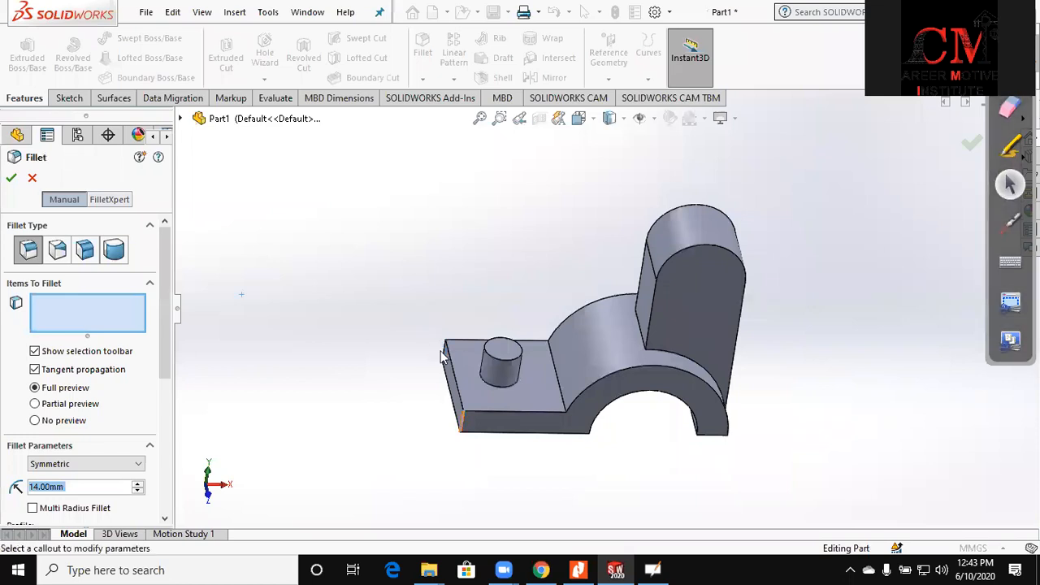
{"action": "left_click", "coordinate": [446, 357]}
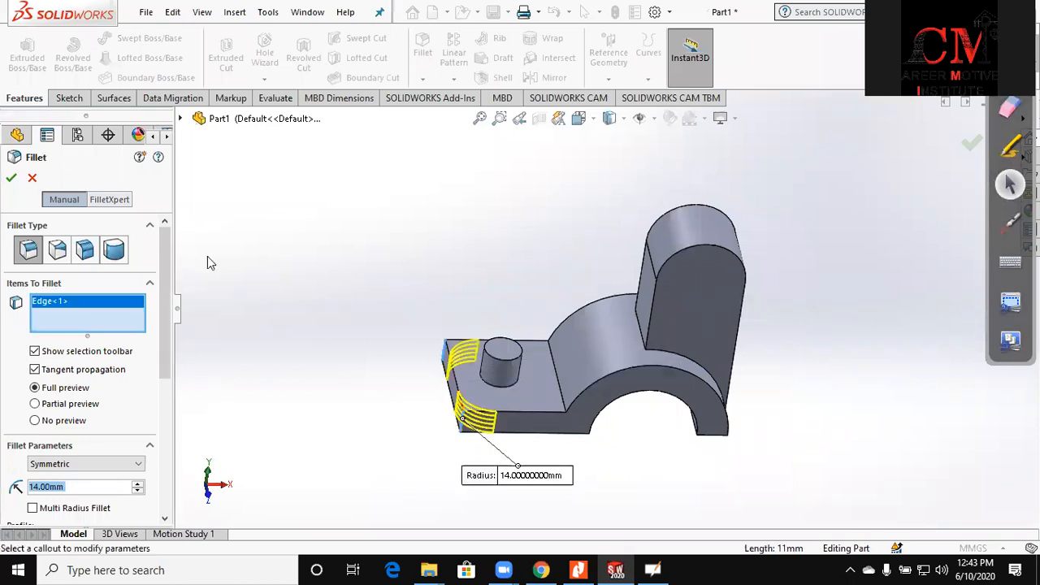
{"action": "left_click", "coordinate": [12, 179]}
- Fillet the cylindrical boss's bottom edge and the edge between the flat base and the arch with a 3 mm radius
{"action": "left_click", "coordinate": [422, 50]}
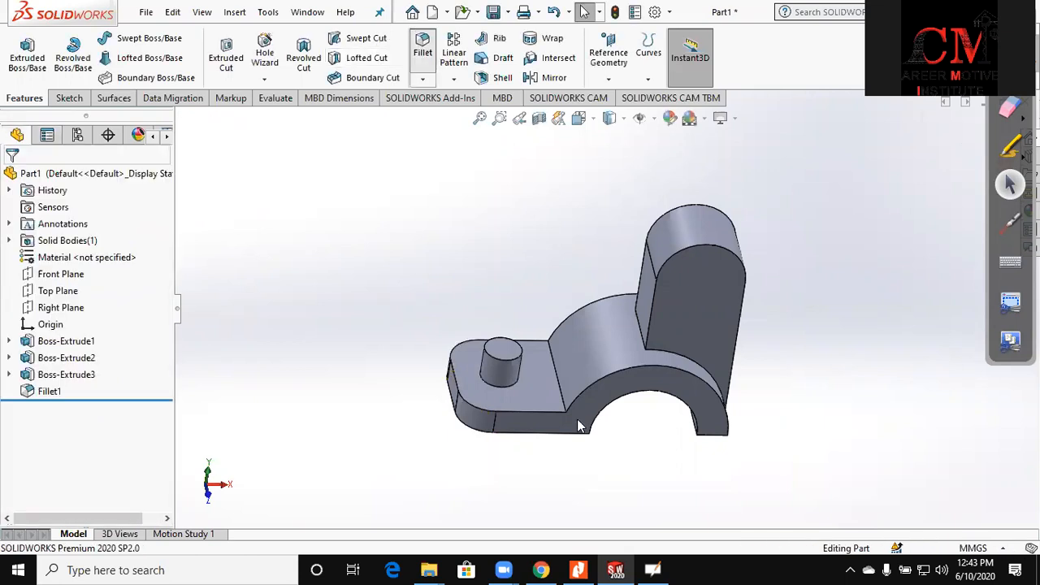
{"action": "left_click", "coordinate": [536, 395]}
{"action": "scroll", "coordinate": [520, 390], "scroll_direction": "down", "scroll_amount": 2}
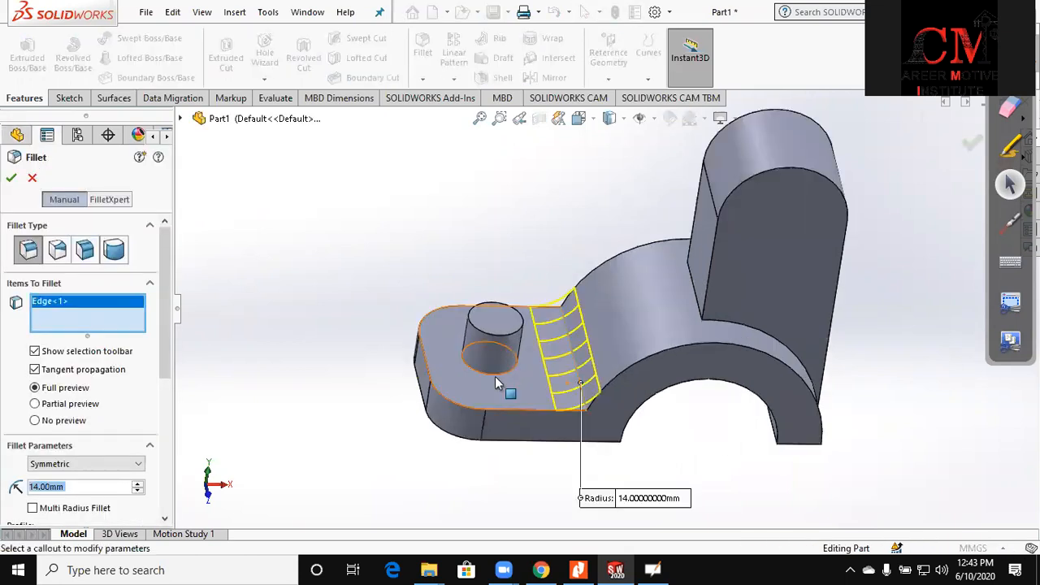
{"action": "left_click", "coordinate": [491, 382]}
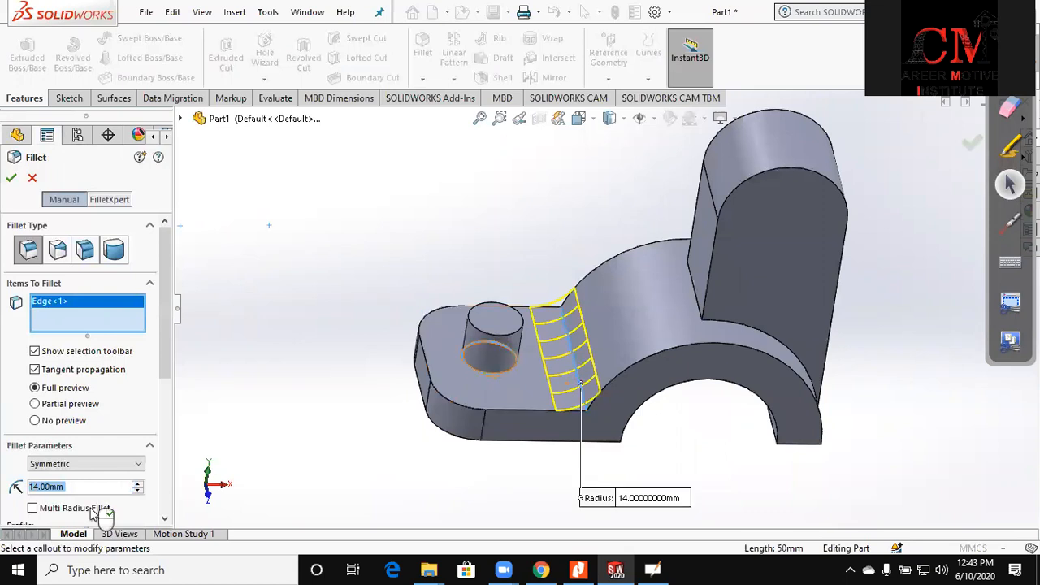
{"action": "type", "text": "3"}
{"action": "key", "text": "Return"}
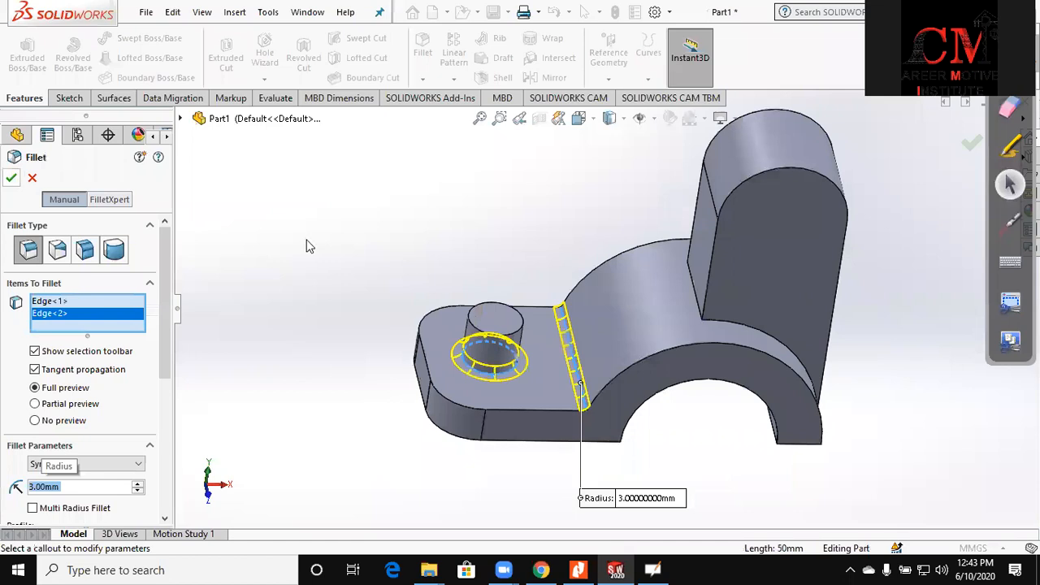
{"action": "key", "text": "Return"}
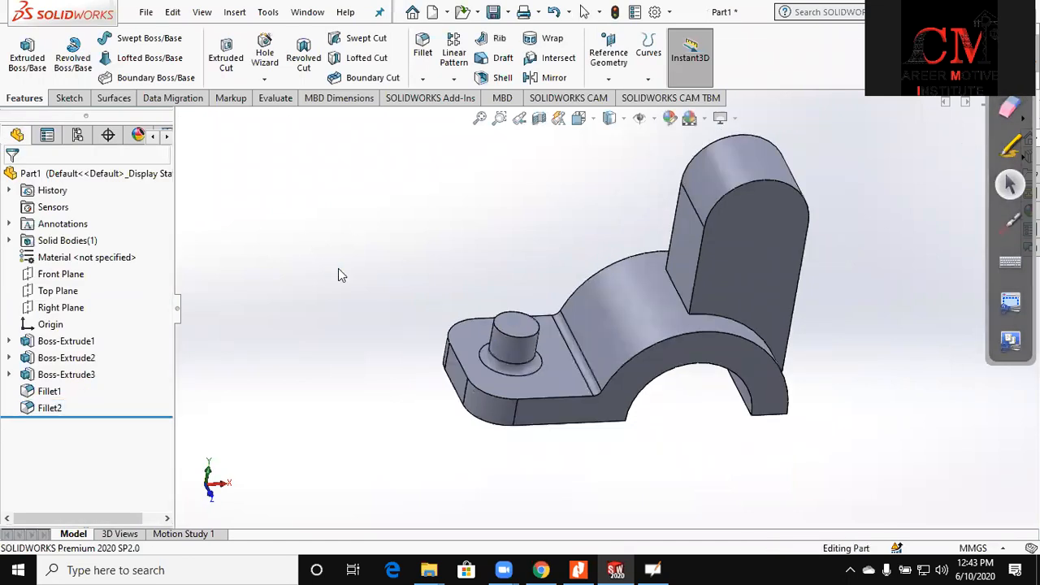
- Sketch a circle about 11 mm in diameter on the cylindrical boss's top face, centred on the boss
{"action": "scroll", "coordinate": [520, 333], "scroll_direction": "down", "scroll_amount": 3}
{"action": "left_click", "coordinate": [512, 328]}
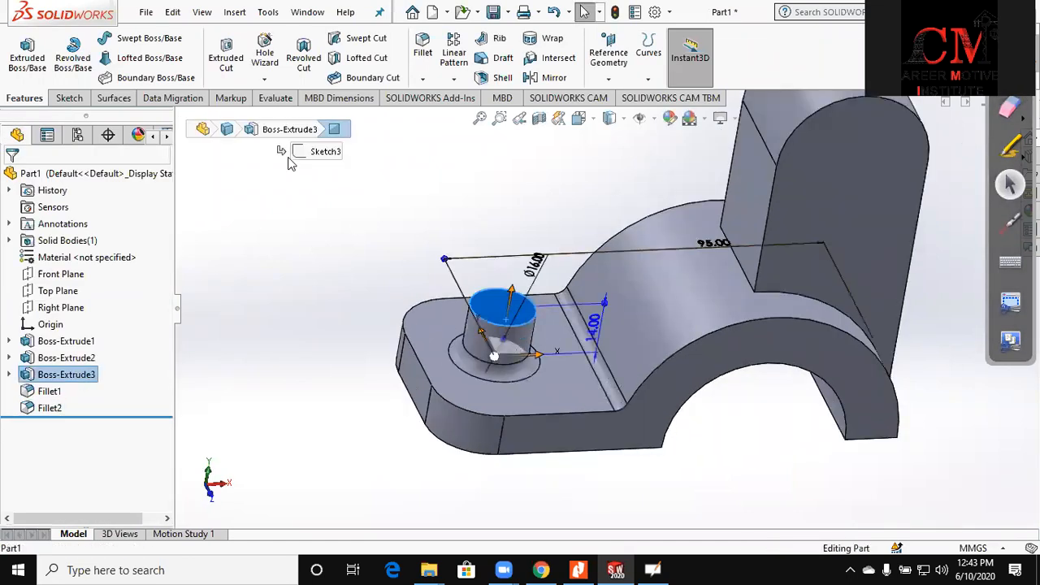
{"action": "left_click", "coordinate": [25, 51]}
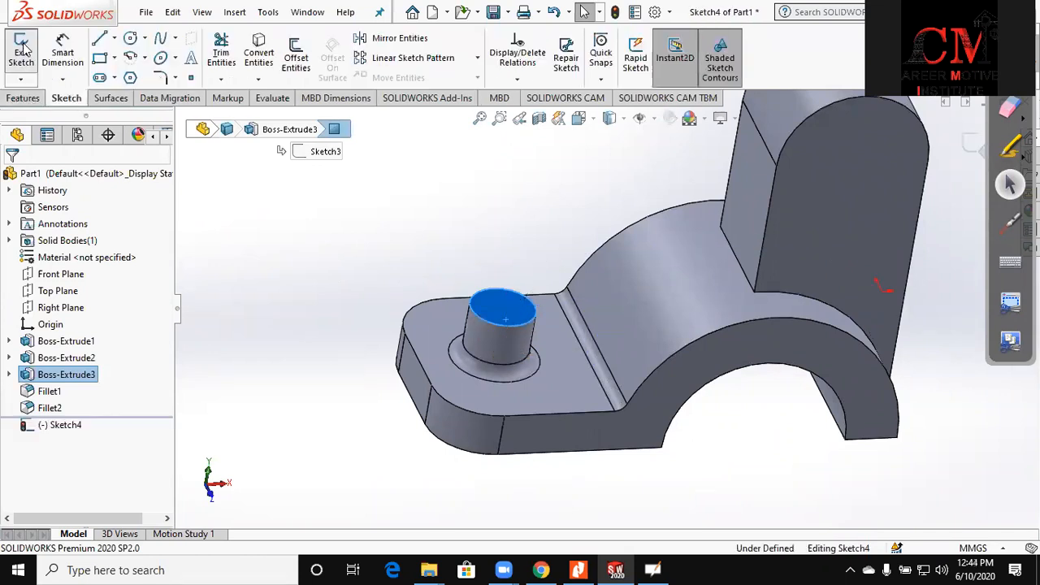
{"action": "left_click", "coordinate": [131, 40]}
{"action": "scroll", "coordinate": [453, 378], "scroll_direction": "down", "scroll_amount": 3}
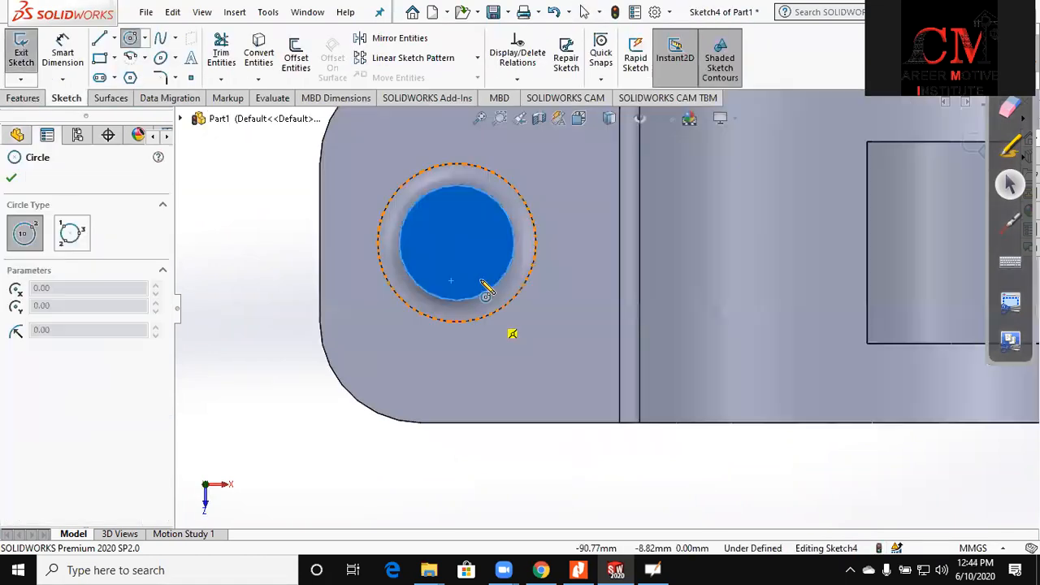
{"action": "left_click", "coordinate": [470, 233]}
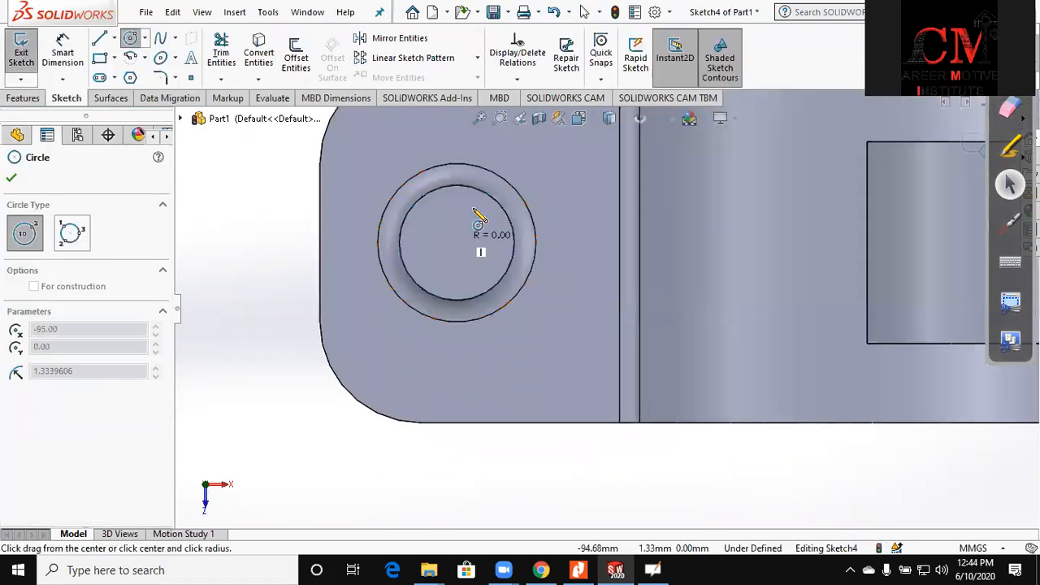
{"action": "left_click", "coordinate": [430, 266]}
- Dimension the circle on the boss's top face to a diameter of 14 mm
{"action": "scroll", "coordinate": [513, 241], "scroll_direction": "up", "scroll_amount": 2}
{"action": "left_click", "coordinate": [515, 241]}
{"action": "left_click", "coordinate": [571, 194]}
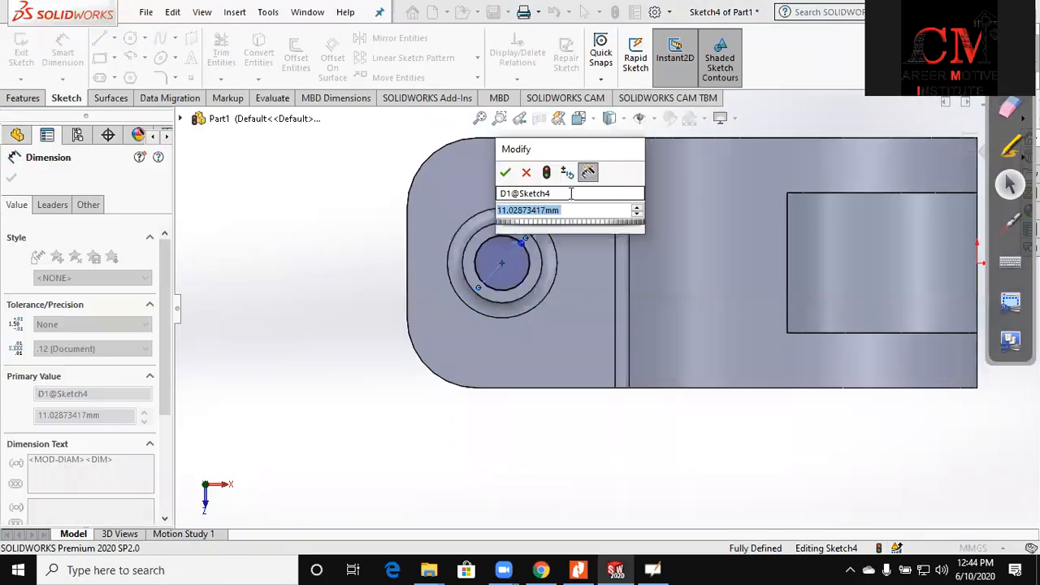
{"action": "key", "text": "Return"}
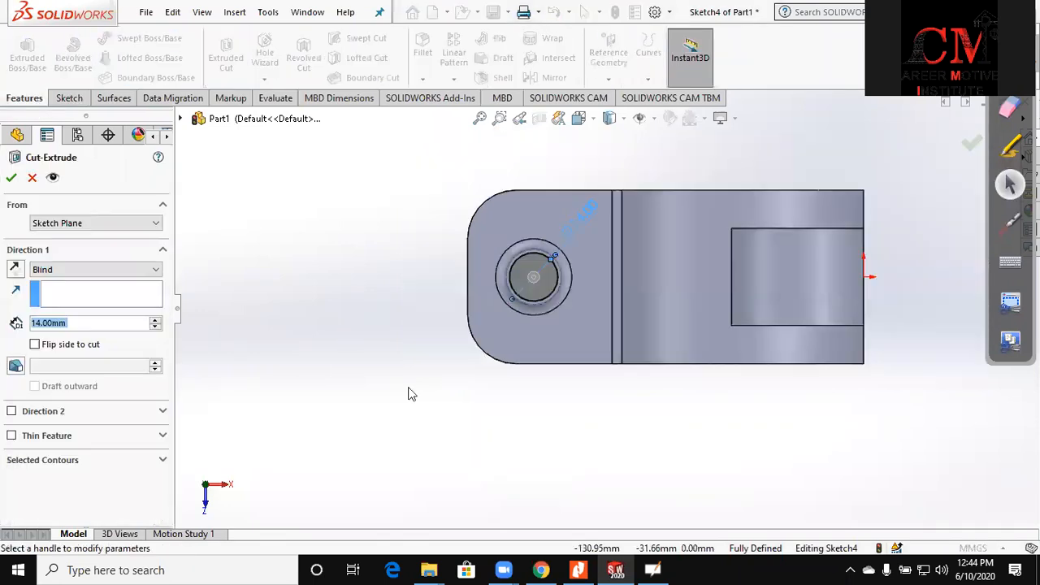
- Cut the 14 mm circle down through the boss and base with an Extruded Cut set to Through All
{"action": "left_click", "coordinate": [108, 270]}
{"action": "left_click", "coordinate": [84, 292]}
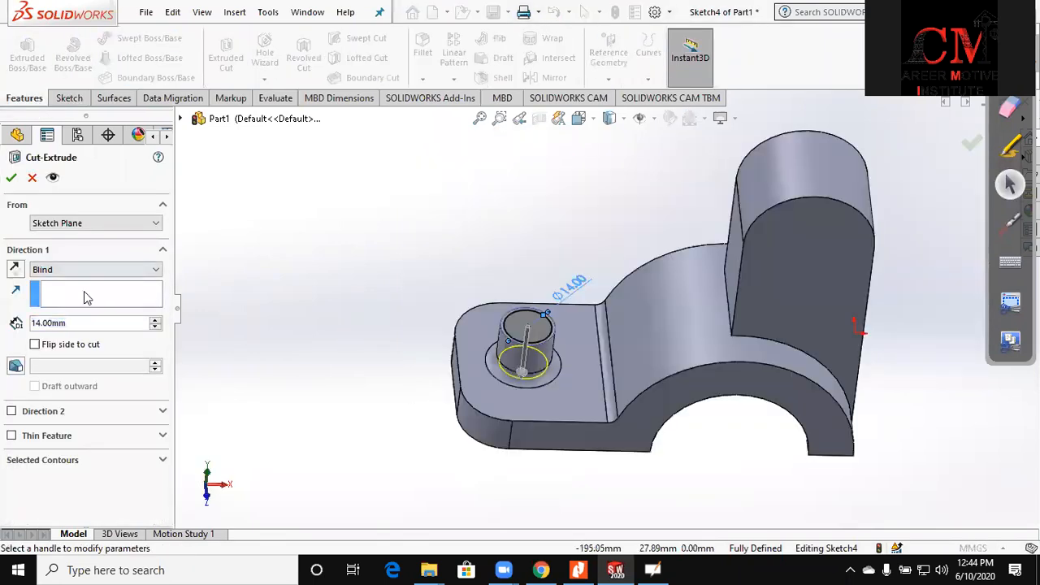
{"action": "key", "text": "Return"}
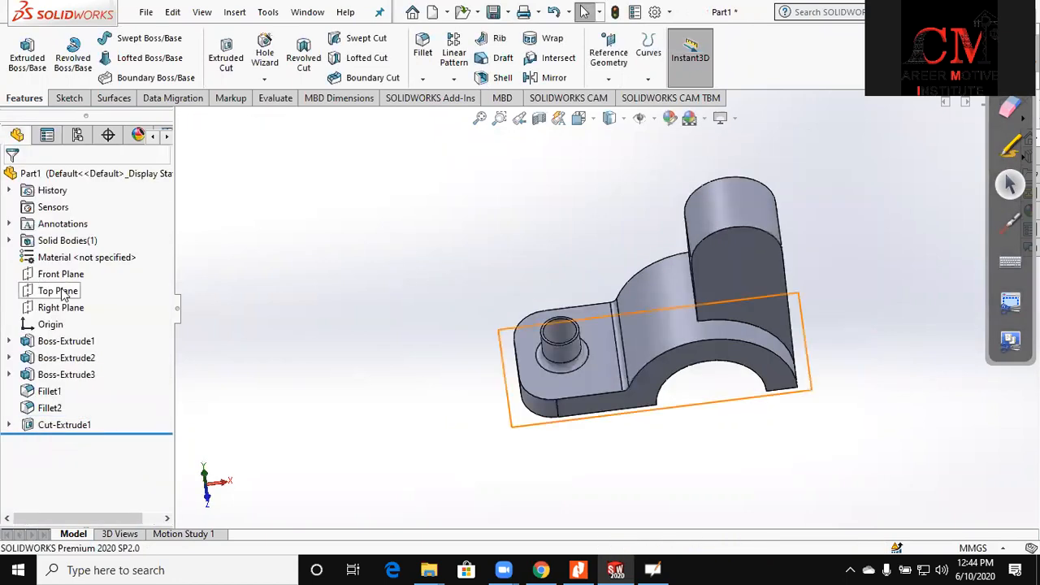
- Sketch a circle about 18 mm in diameter on the upright lug's front face, near the centre of its rounded end
{"action": "left_click", "coordinate": [654, 269]}
{"action": "left_click", "coordinate": [91, 99]}
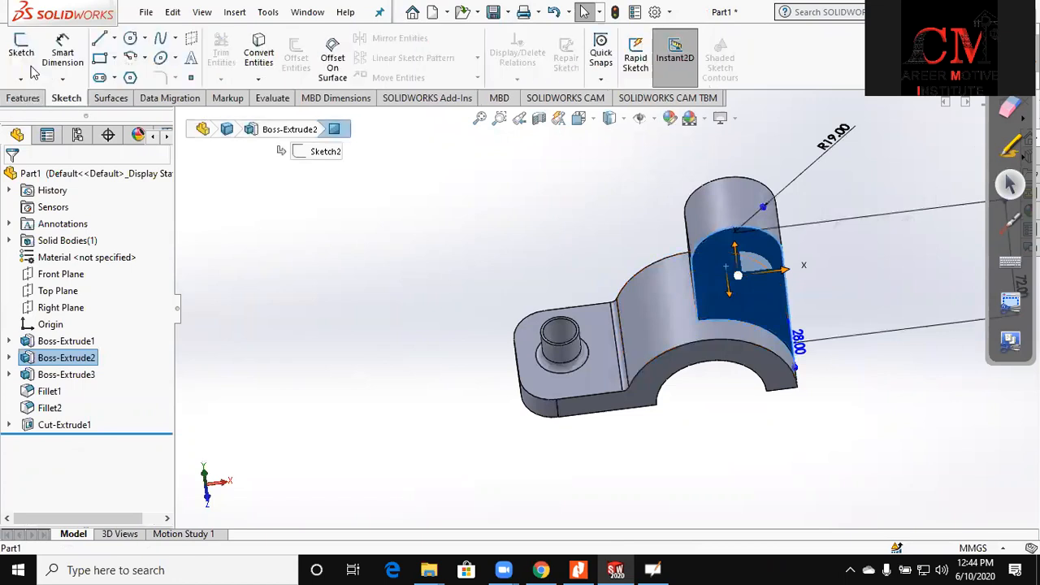
{"action": "left_click", "coordinate": [36, 55]}
{"action": "left_click", "coordinate": [130, 38]}
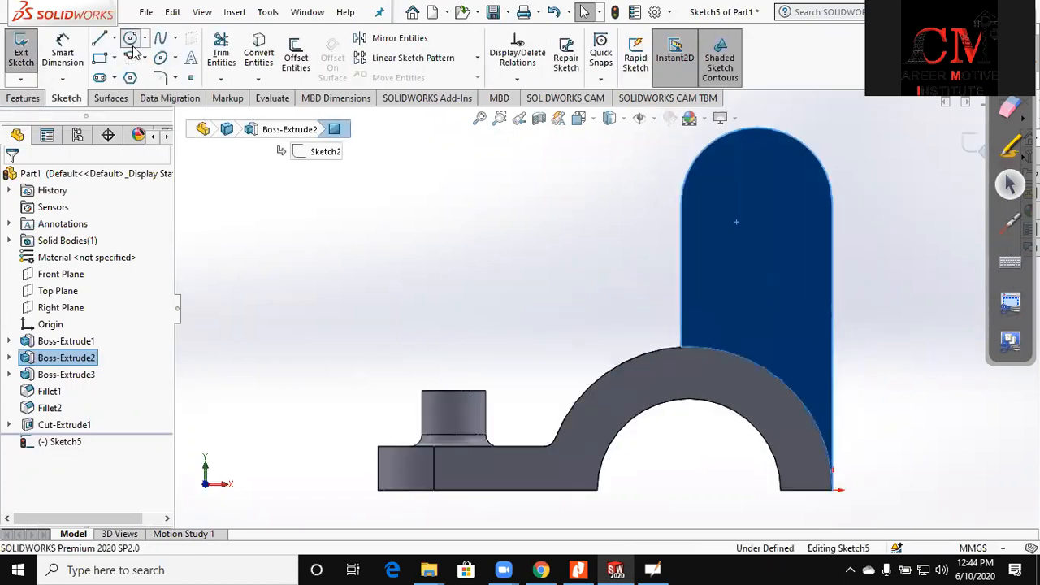
{"action": "left_click", "coordinate": [710, 229]}
{"action": "left_click", "coordinate": [750, 217]}
{"action": "key", "text": "Escape"}
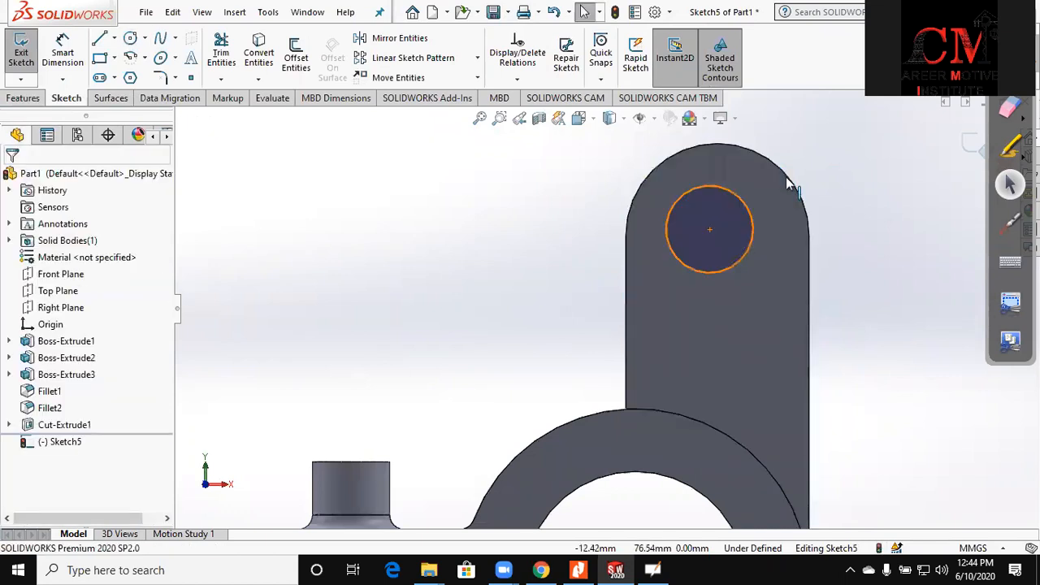
- Make the circle concentric with the lug's rounded end and set its diameter to 28 mm
{"action": "left_click", "coordinate": [47, 466]}
{"action": "left_click", "coordinate": [86, 50]}
{"action": "left_click", "coordinate": [756, 226]}
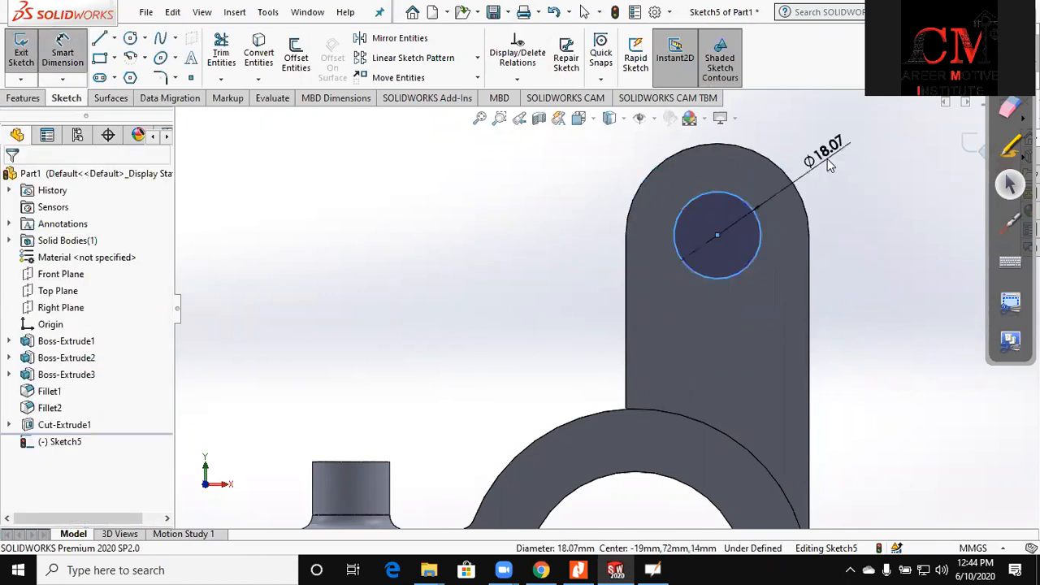
{"action": "left_click", "coordinate": [829, 165]}
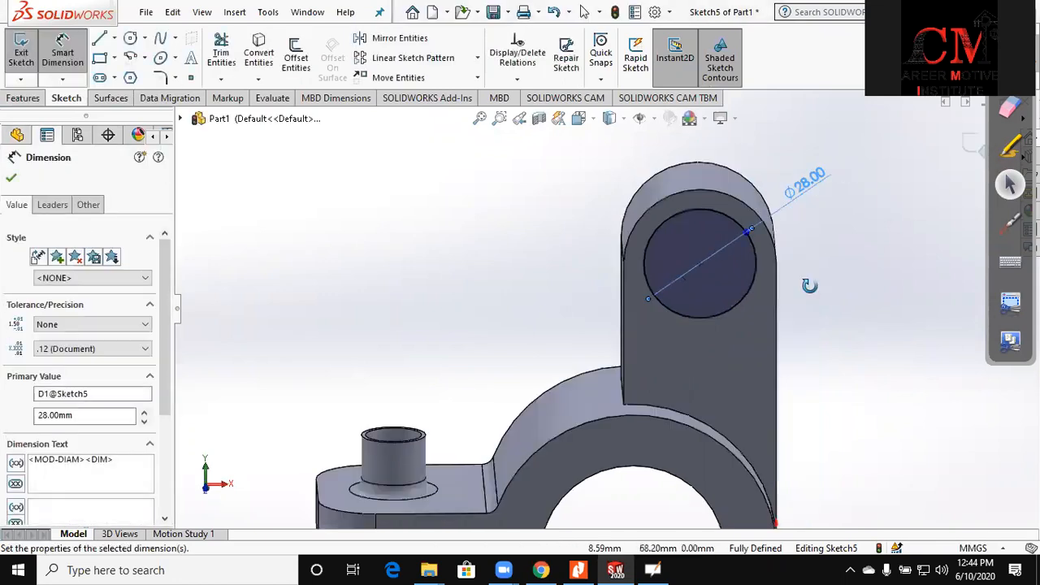
- Cut the 28 mm circle through the lug with an Extruded Cut set to Through All
{"action": "left_click", "coordinate": [22, 97]}
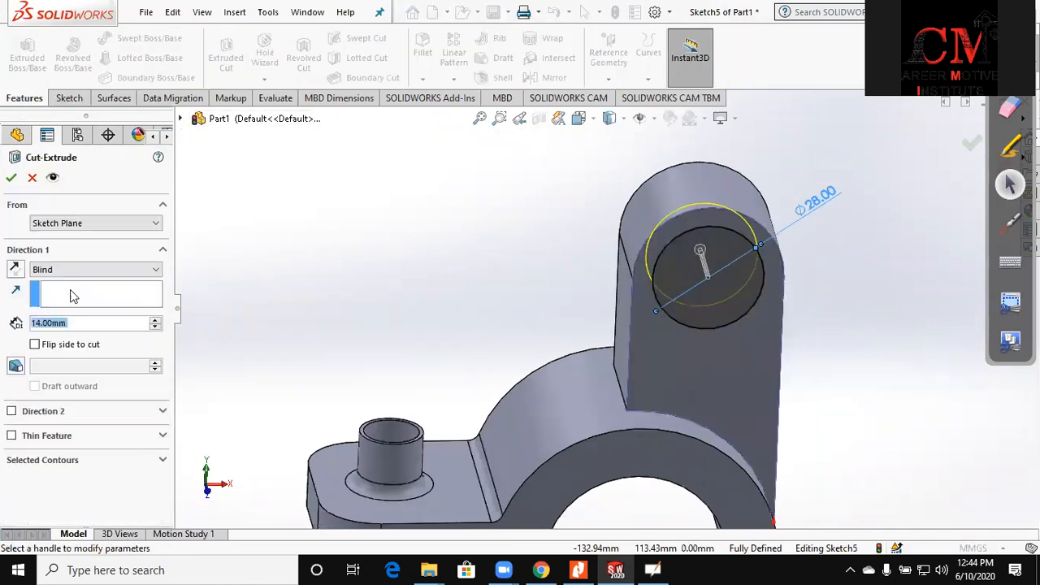
{"action": "key", "text": "Return"}
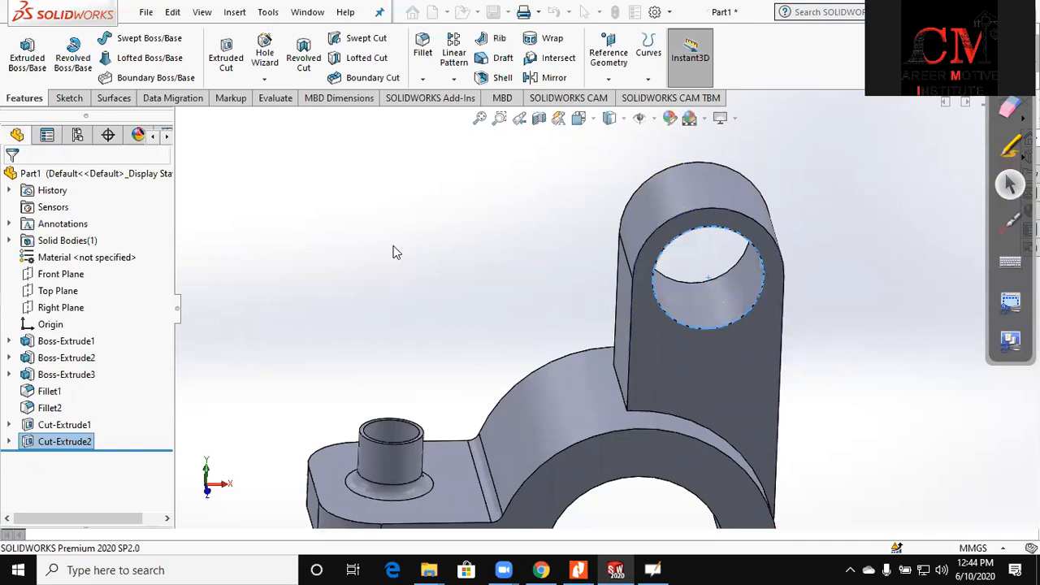
{"action": "key", "text": "f"}
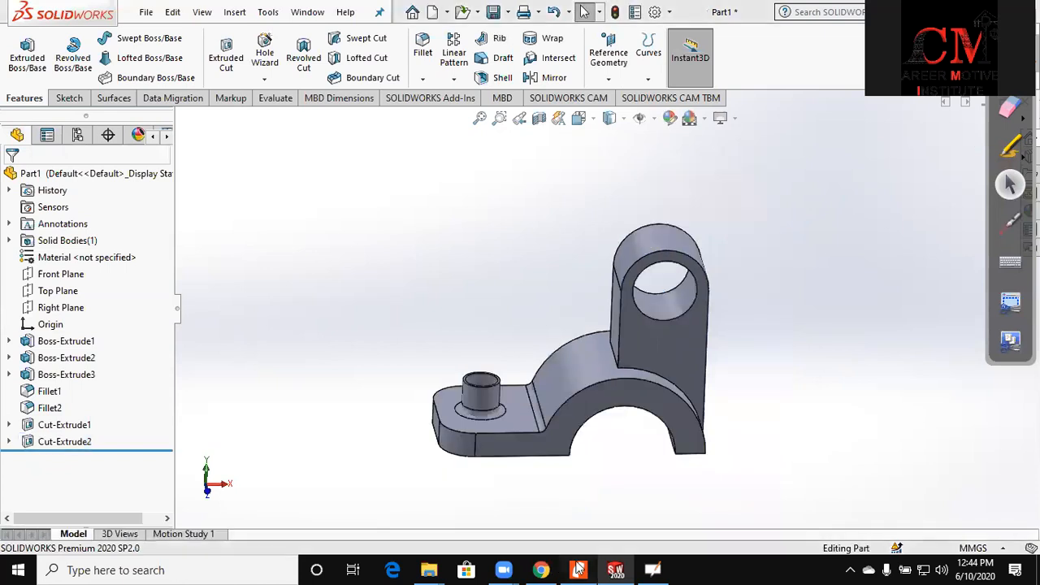
- Check the slot in the PDF drawing and sketch a centre rectangle about 15 by 16 mm on the lug's flat side face, centred on its top edge
{"action": "key", "text": "alt+Tab"}
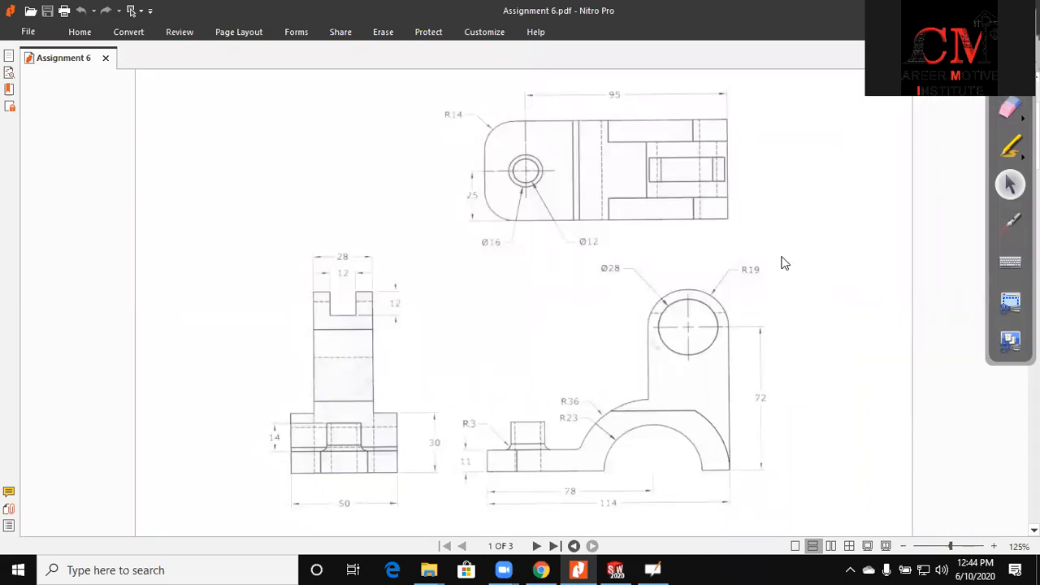
{"action": "key", "text": "alt+Tab"}
{"action": "double_click", "coordinate": [668, 375]}
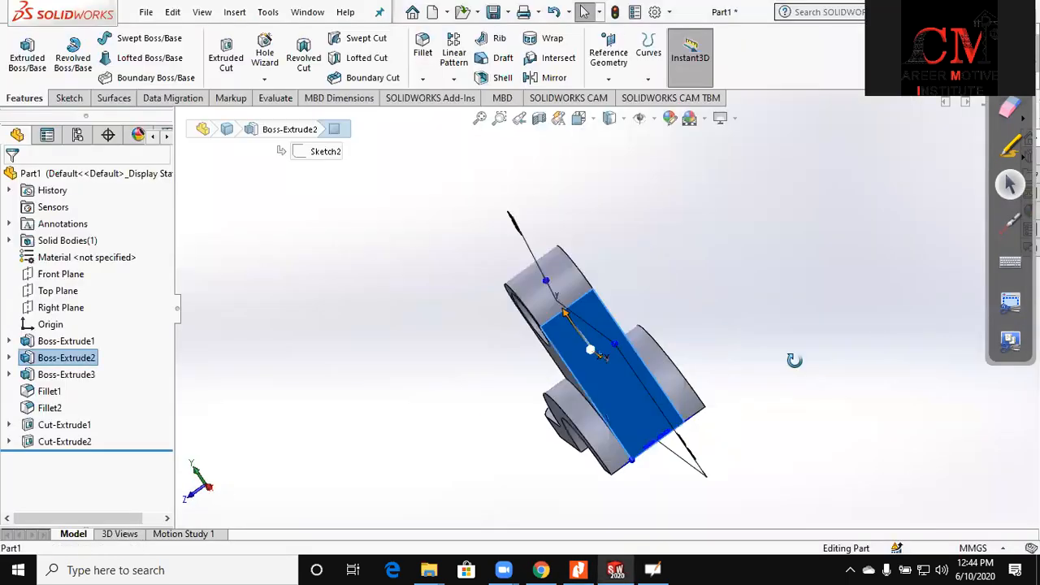
{"action": "left_click", "coordinate": [67, 101]}
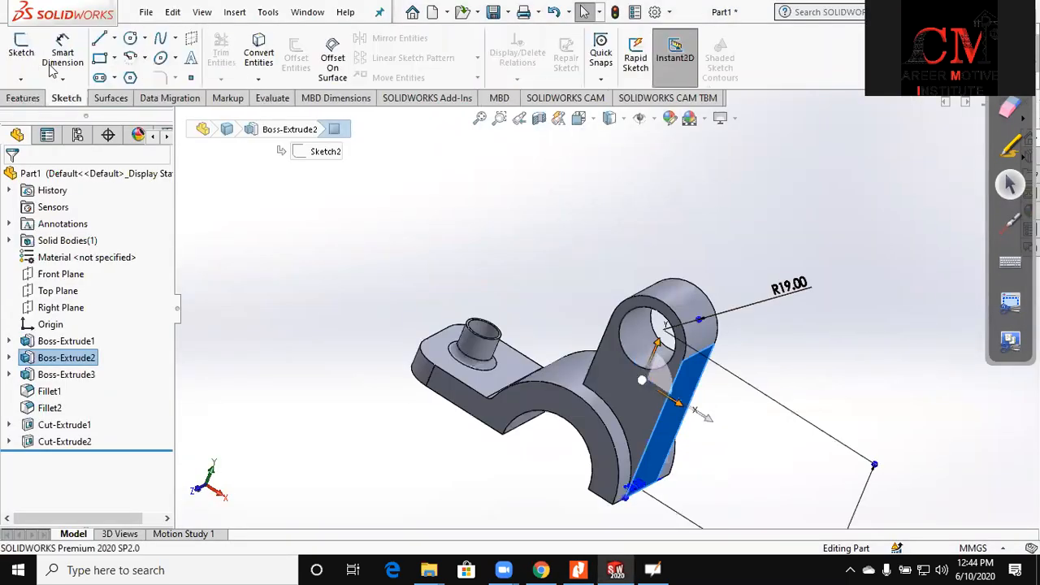
{"action": "left_click", "coordinate": [22, 53]}
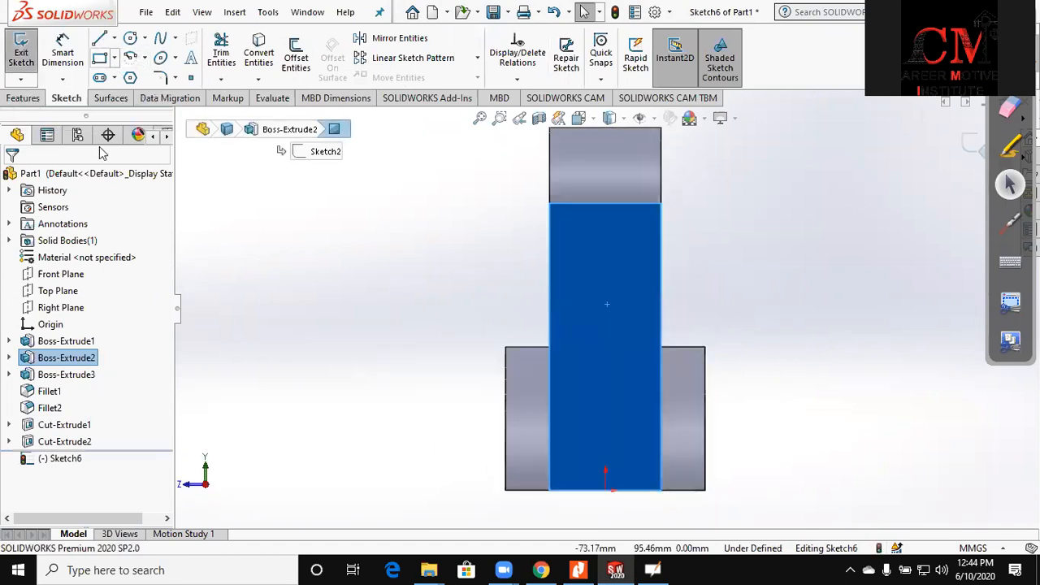
{"action": "key", "text": "r"}
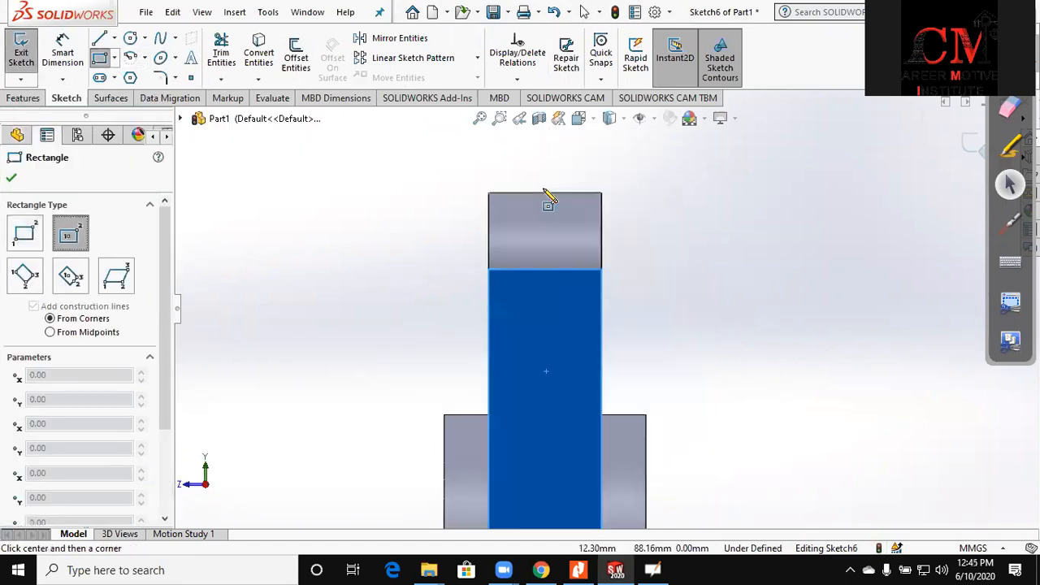
{"action": "left_click", "coordinate": [543, 193]}
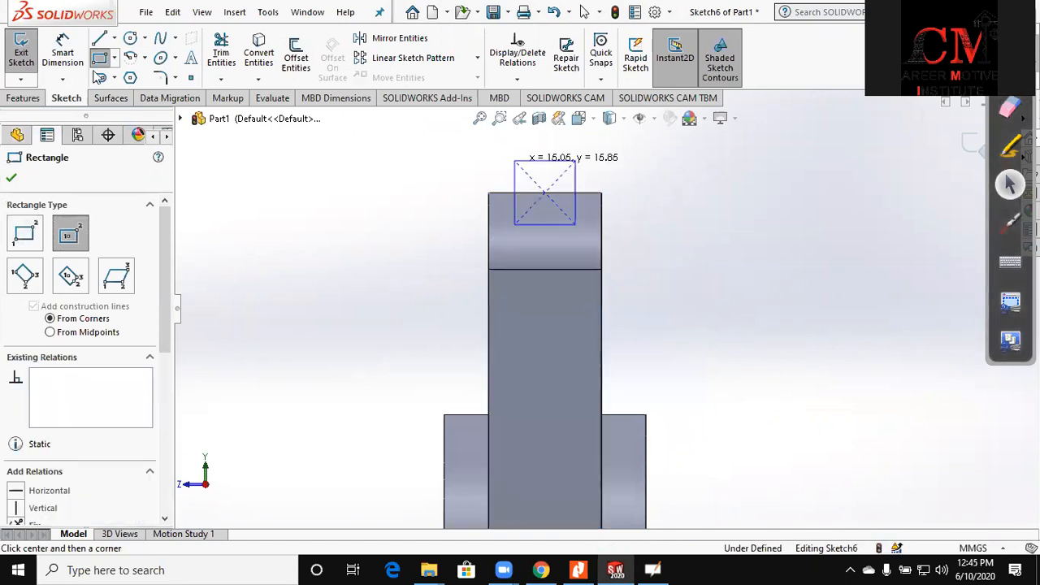
{"action": "left_click", "coordinate": [575, 223]}
{"action": "key", "text": "Escape"}
- Dimension the rectangle to reach 12 mm below the lug's top edge and to be 12 mm wide
{"action": "key", "text": "d"}
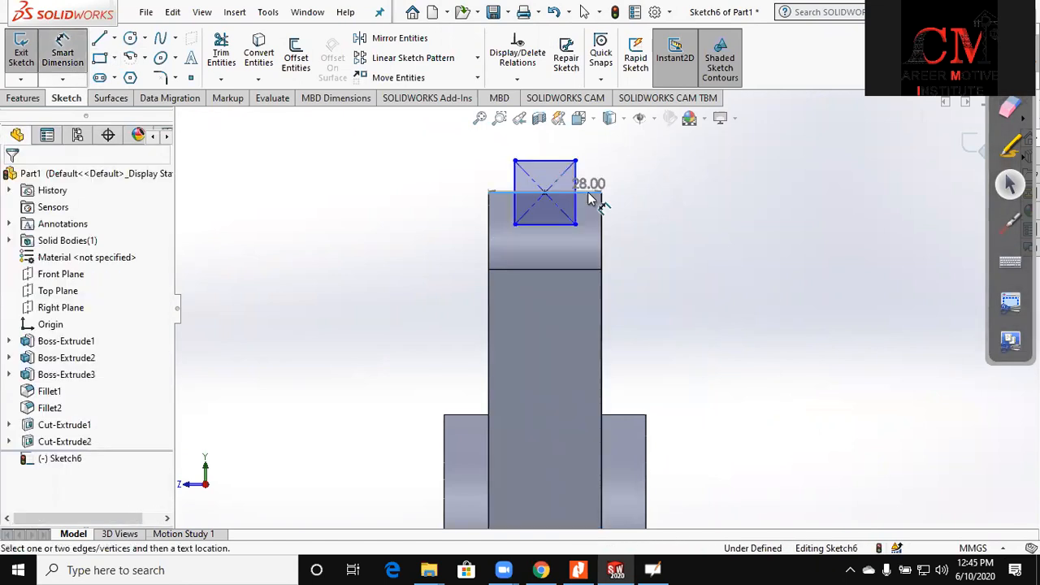
{"action": "left_click", "coordinate": [559, 225]}
{"action": "left_click", "coordinate": [642, 220]}
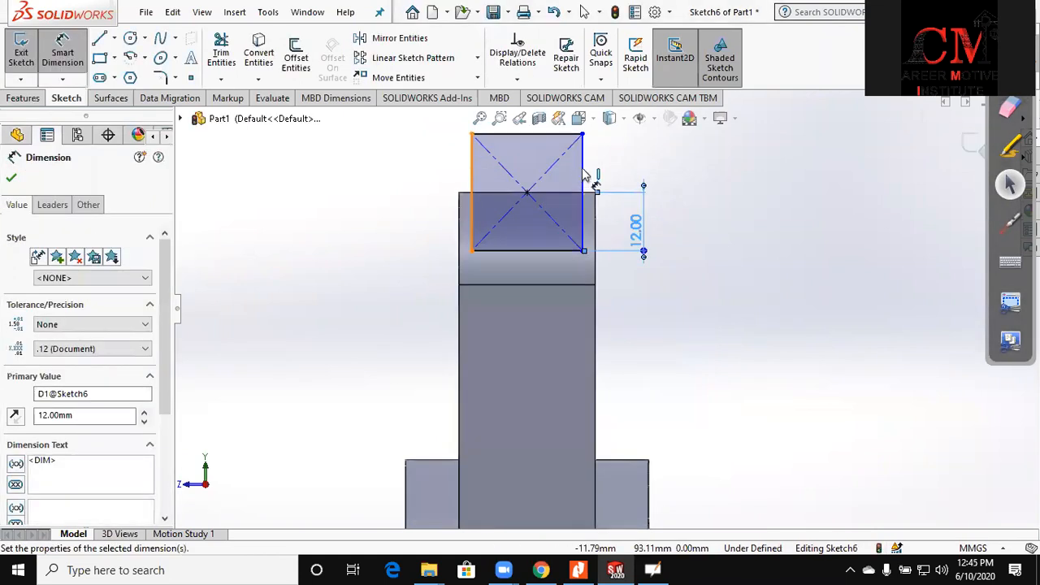
{"action": "left_click", "coordinate": [583, 175]}
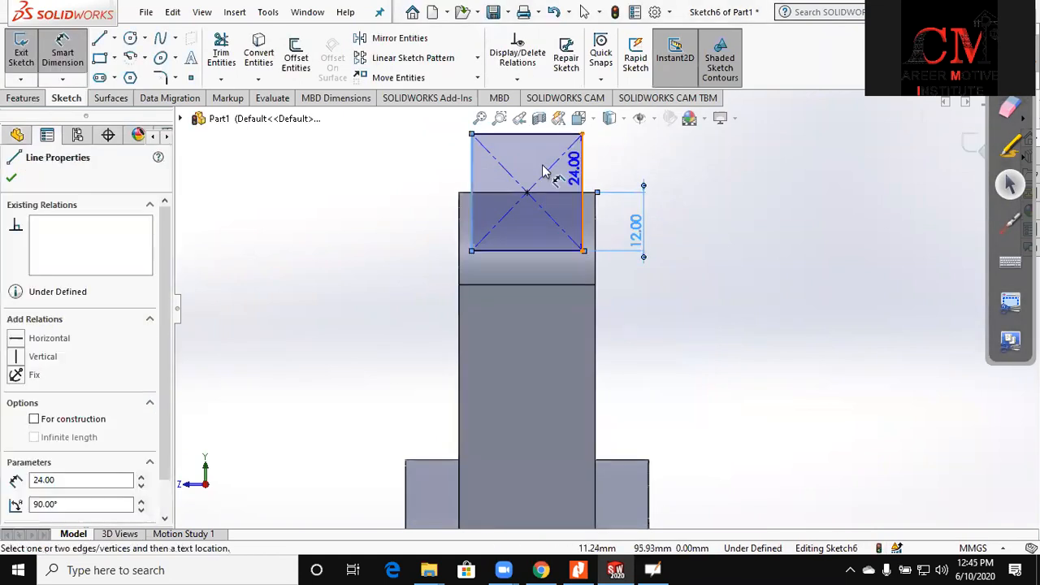
{"action": "left_click", "coordinate": [536, 135]}
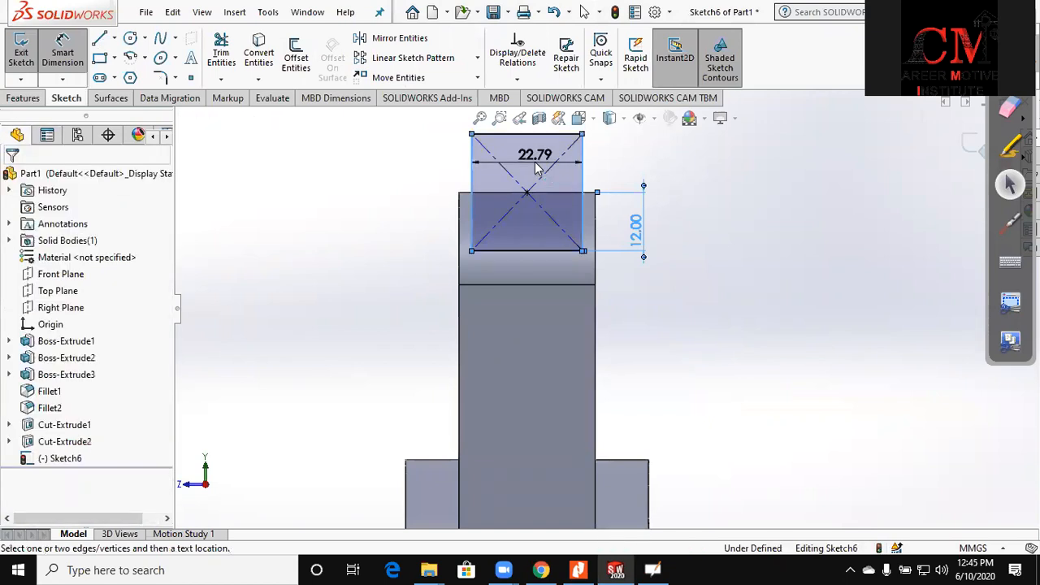
{"action": "left_click", "coordinate": [535, 166]}
{"action": "type", "text": "10"}
{"action": "key", "text": "Return"}
{"action": "key", "text": "ctrl+7"}
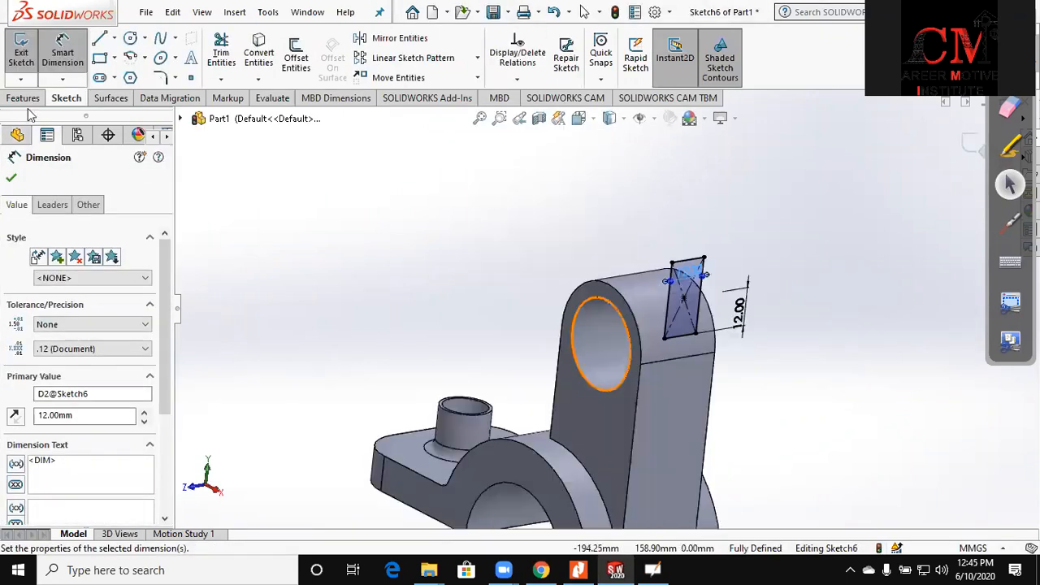
- Cut the rectangle through the lug's rounded top as a slot with an Extruded Cut set to Through All
{"action": "left_click", "coordinate": [24, 99]}
{"action": "left_click", "coordinate": [217, 57]}
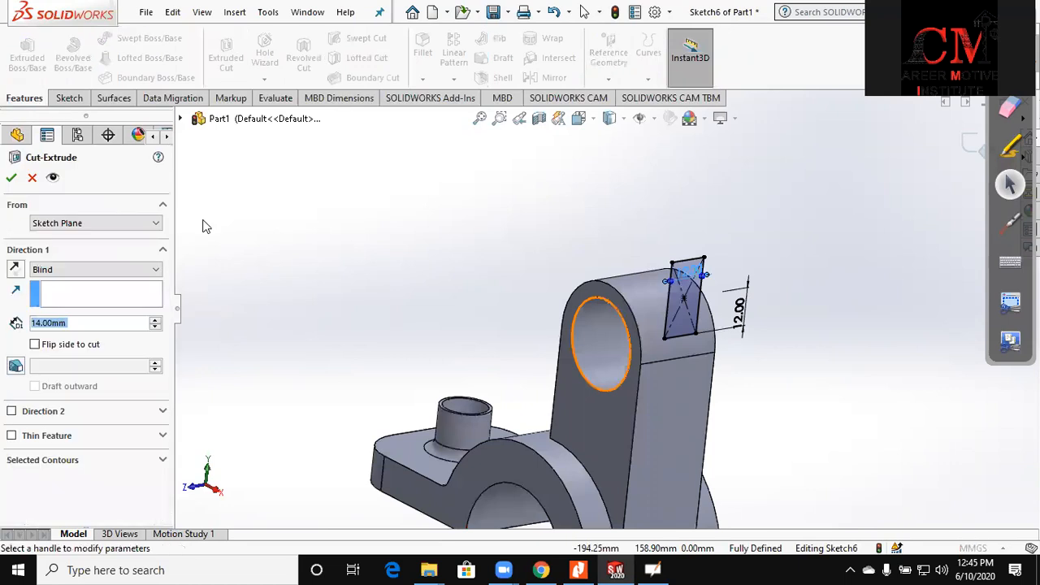
{"action": "left_click", "coordinate": [128, 270]}
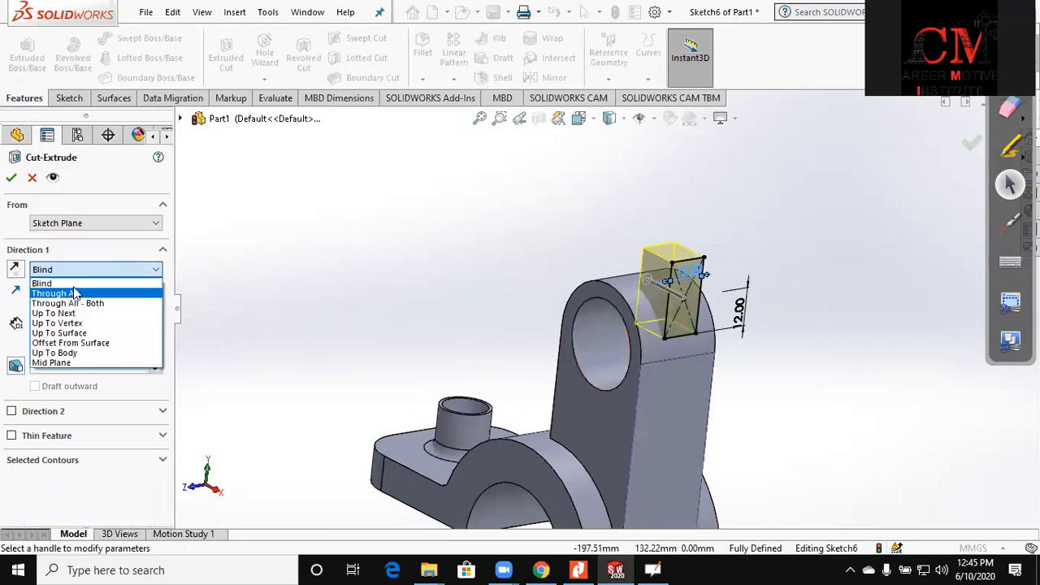
{"action": "left_click", "coordinate": [73, 293]}
{"action": "key", "text": "Return"}
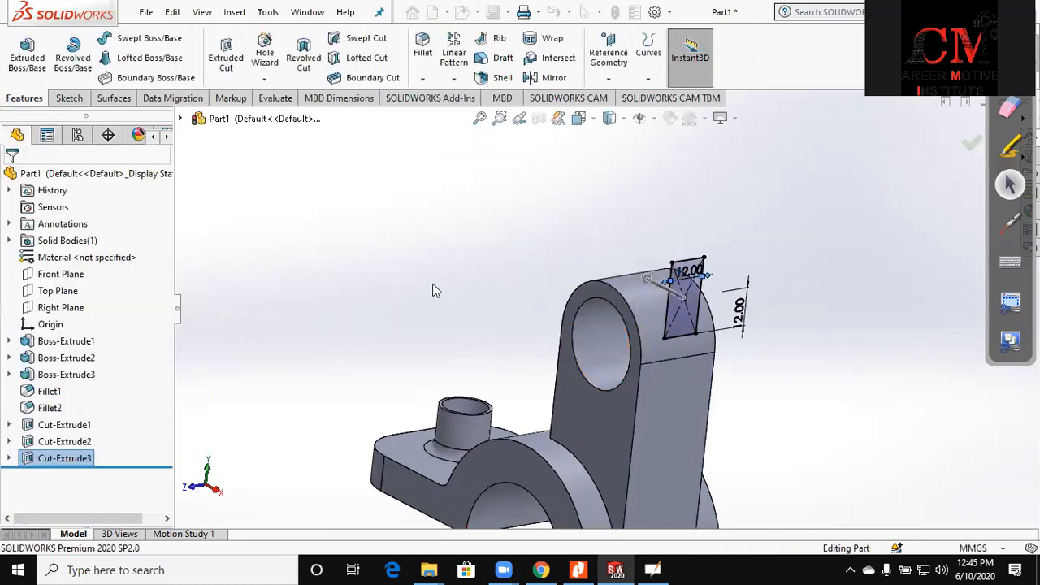
{"action": "scroll", "coordinate": [434, 313], "scroll_direction": "up", "scroll_amount": 3}
{"action": "middle_click_drag", "start_coordinate": [436, 371], "coordinate": [500, 551]}
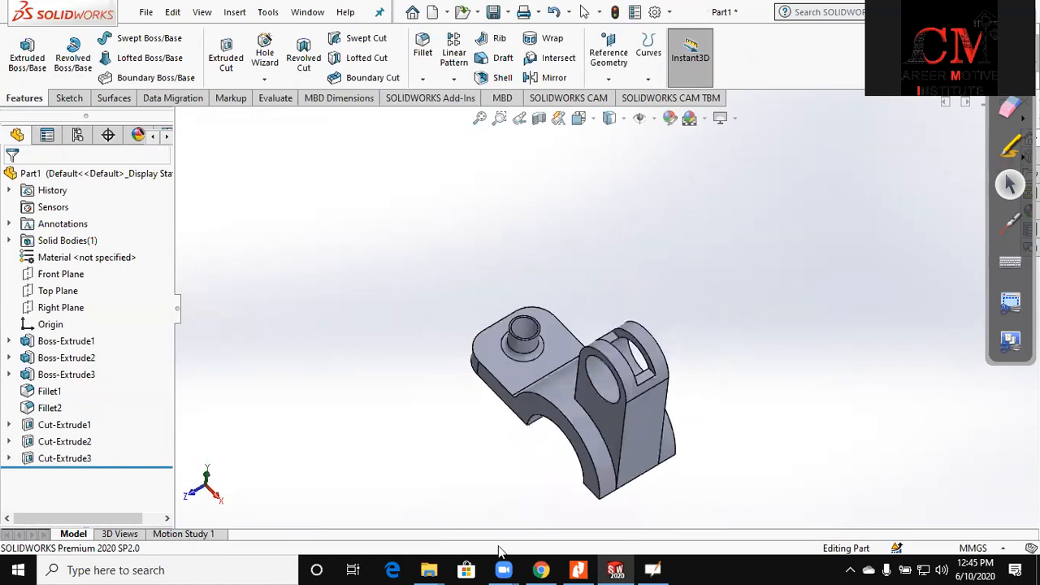
- Check the arch height in the PDF drawing and sketch a corner rectangle about 84 by 18 mm across the arch on the base's front face
{"action": "left_click", "coordinate": [577, 570]}
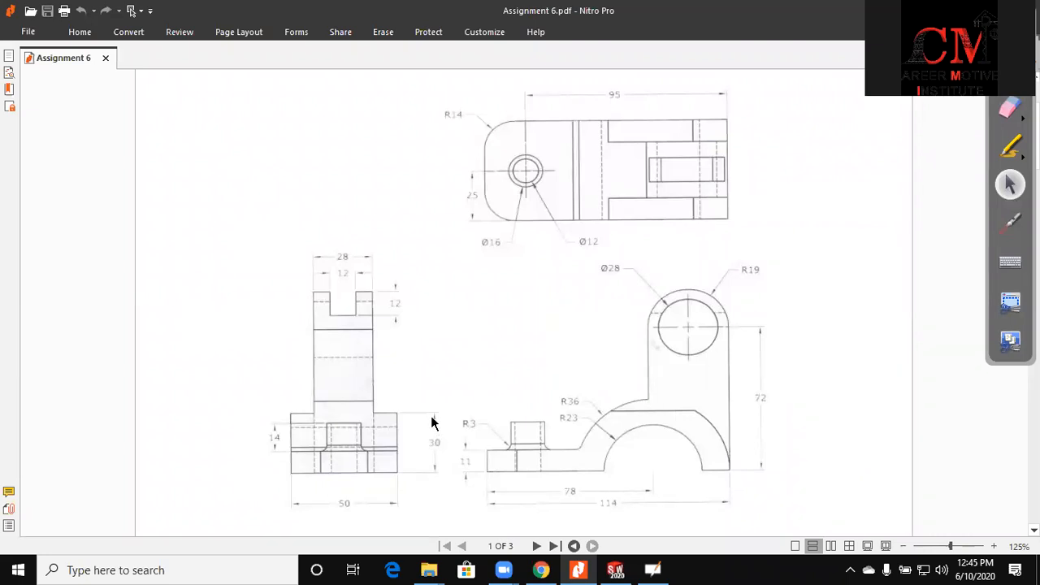
{"action": "key", "text": "alt+Tab"}
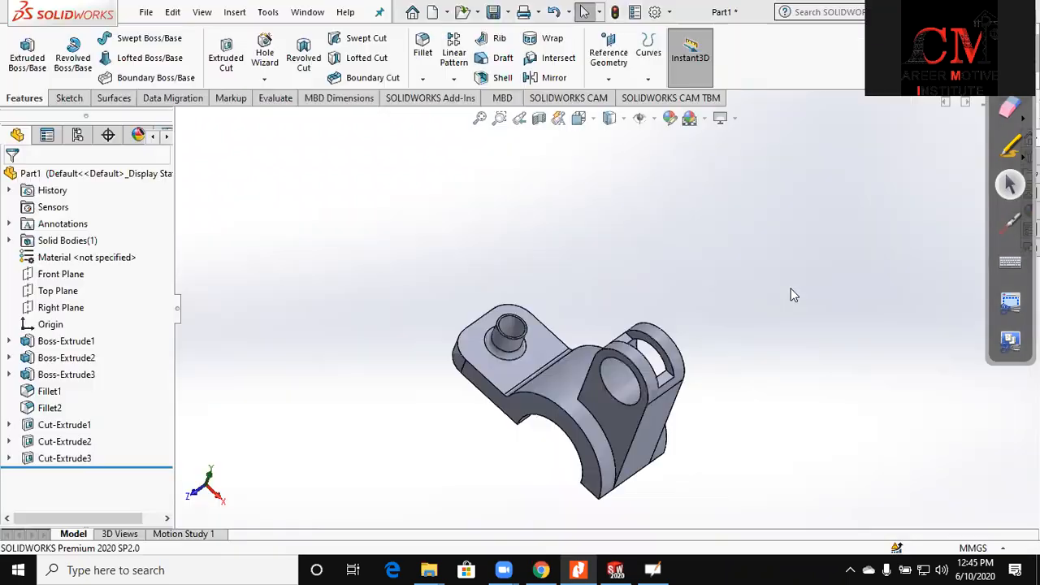
{"action": "left_click", "coordinate": [574, 406]}
{"action": "left_click", "coordinate": [77, 95]}
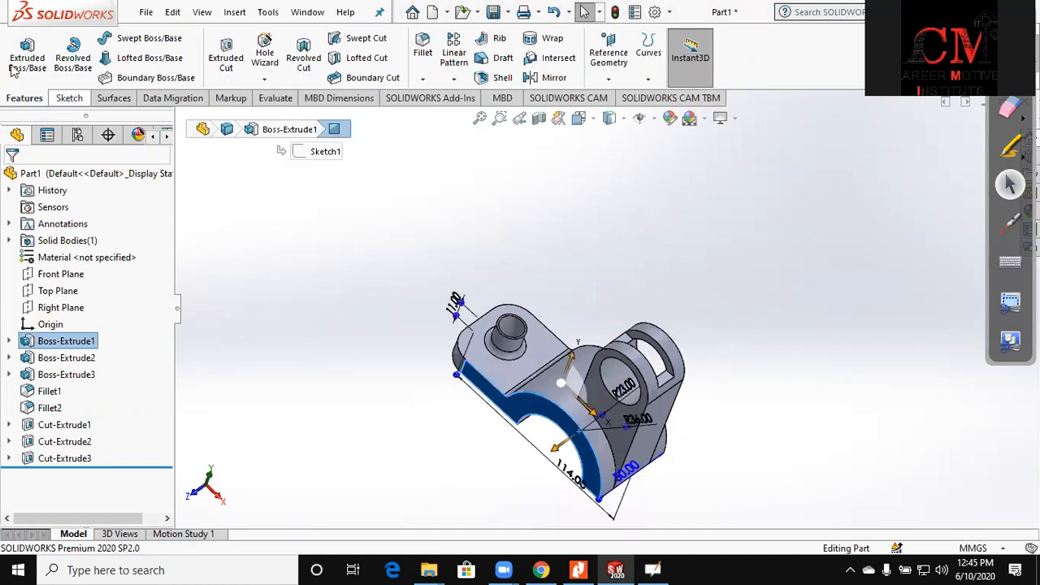
{"action": "left_click", "coordinate": [21, 58]}
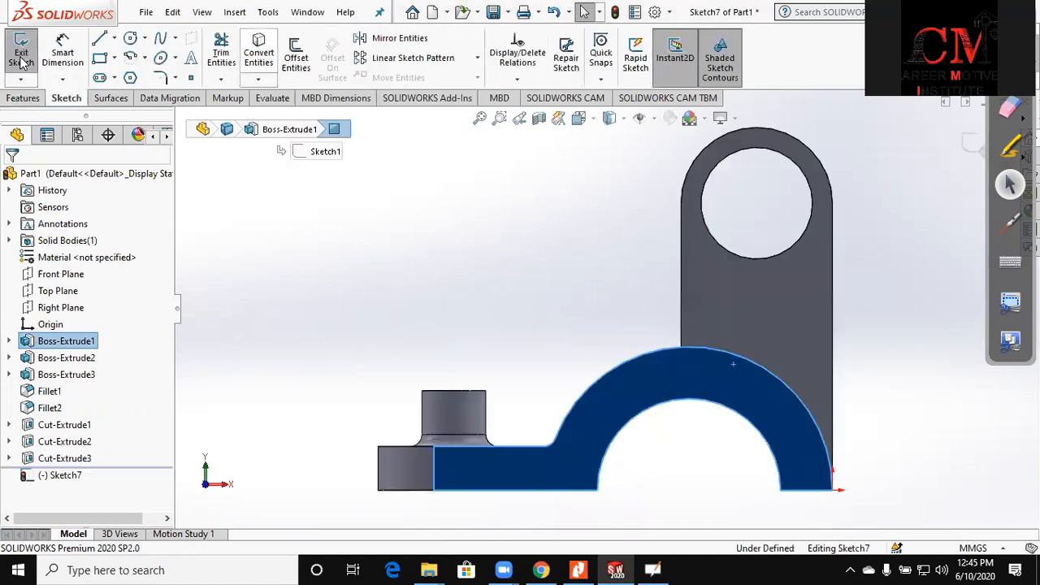
{"action": "left_click", "coordinate": [101, 60]}
{"action": "left_click", "coordinate": [568, 315]}
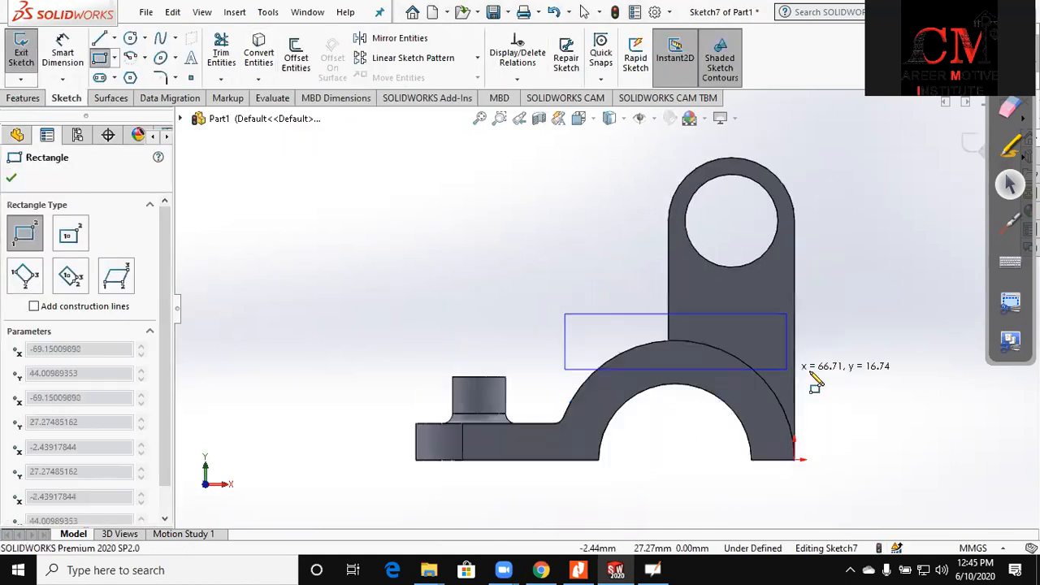
{"action": "left_click", "coordinate": [844, 373]}
{"action": "key", "text": "Escape"}
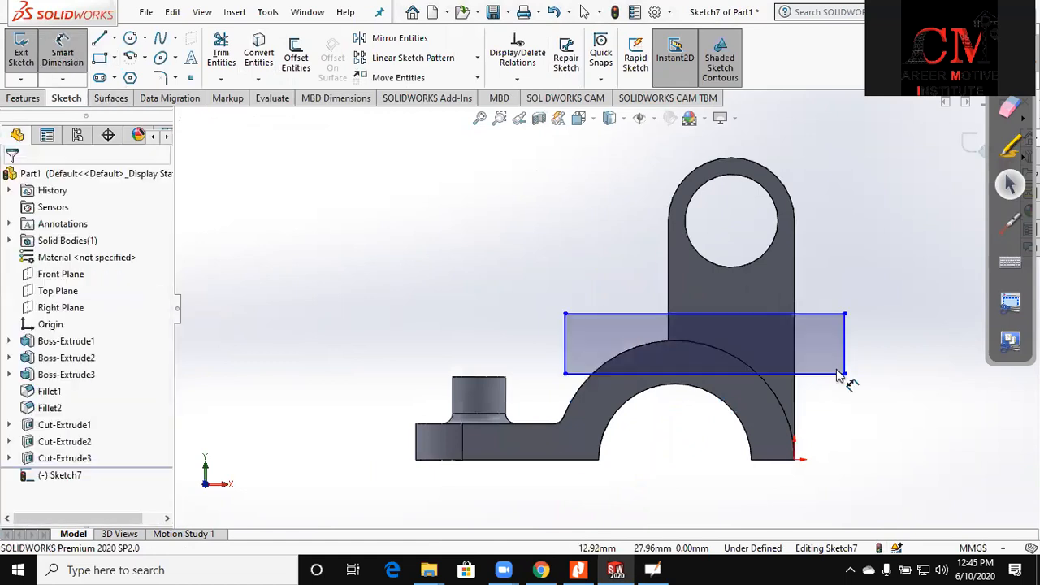
- Dimension the rectangle's lower edge 30 mm above the origin at the base's lower corner
{"action": "left_click", "coordinate": [826, 374]}
{"action": "left_click", "coordinate": [797, 460]}
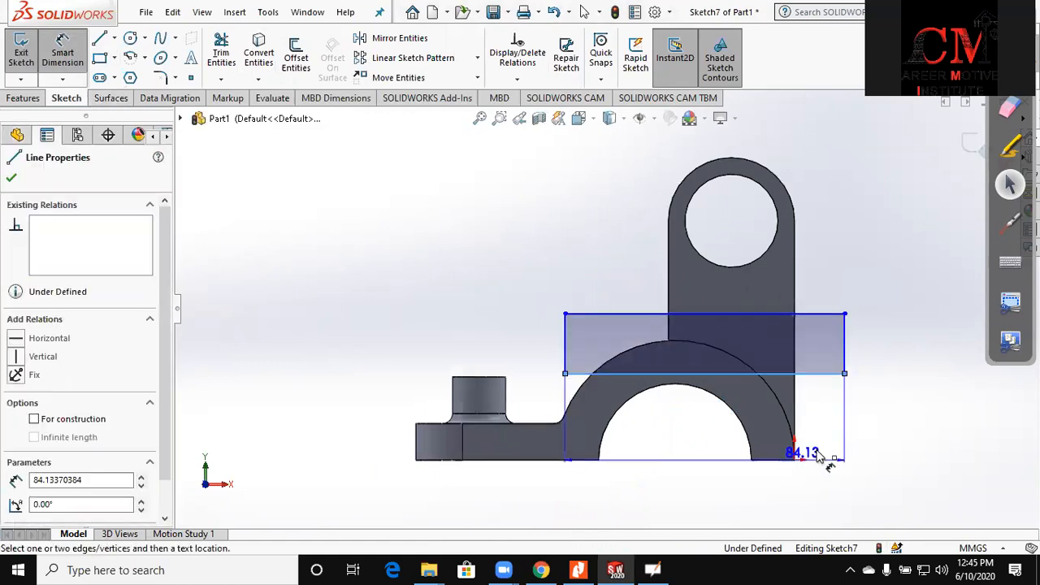
{"action": "left_click", "coordinate": [832, 443]}
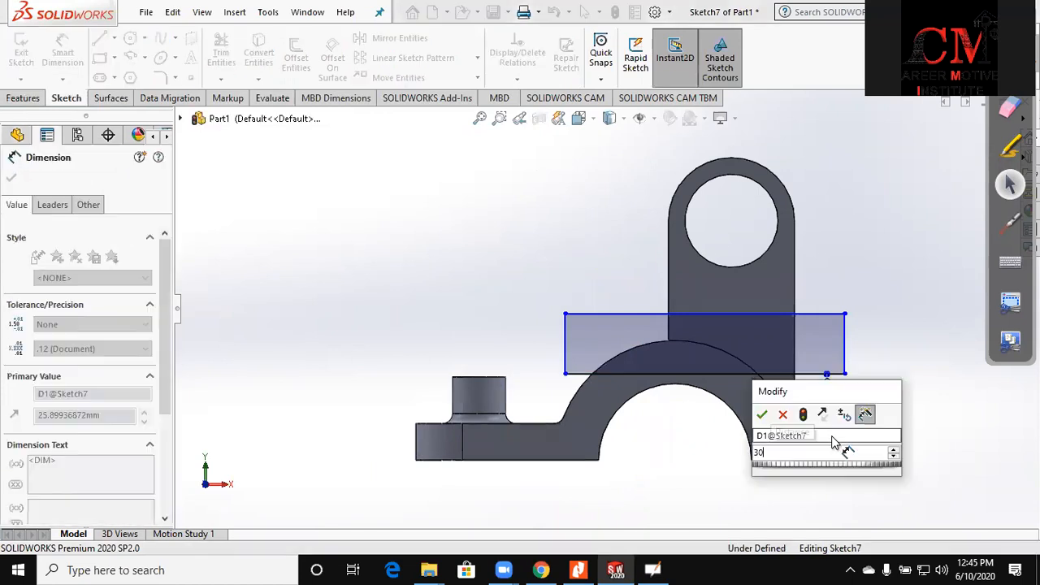
{"action": "type", "text": "30"}
{"action": "key", "text": "Return"}
- Cut the rectangle from the top of the arch with an Extruded Cut set to Up To Vertex, ending at the lug's lower front corner
{"action": "key", "text": "ctrl+7"}
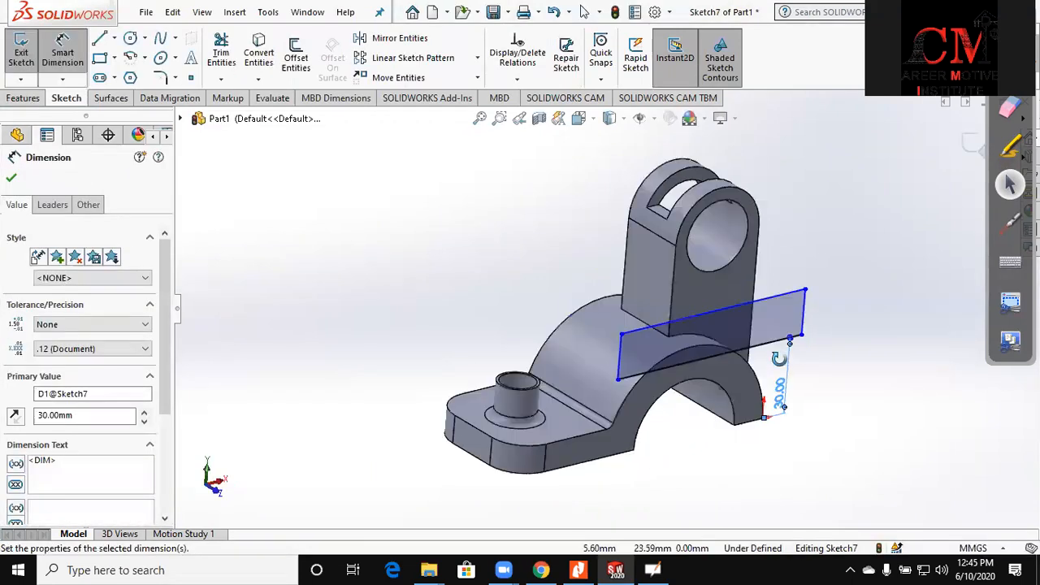
{"action": "left_click", "coordinate": [27, 101]}
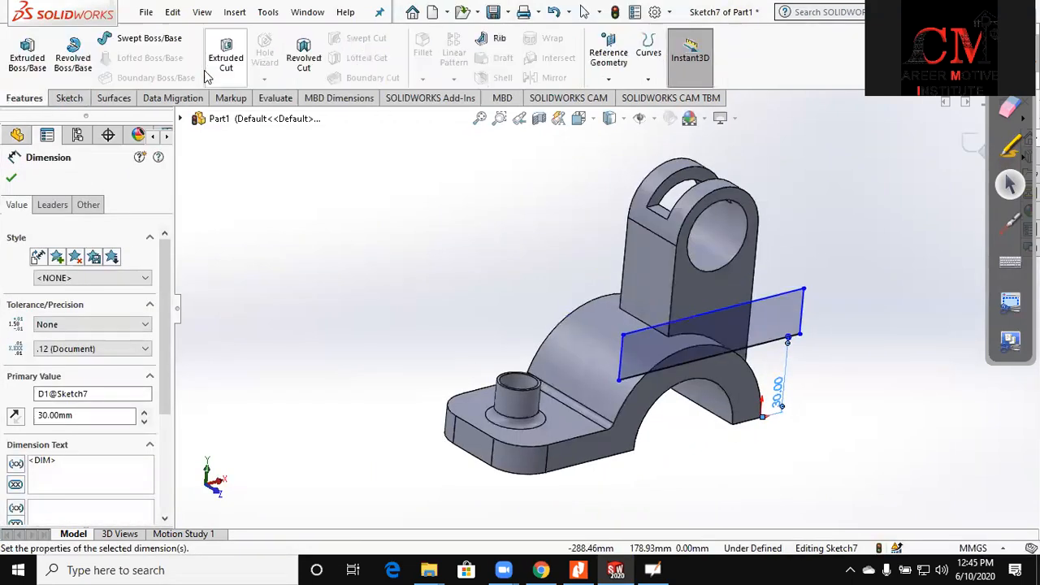
{"action": "left_click", "coordinate": [103, 272]}
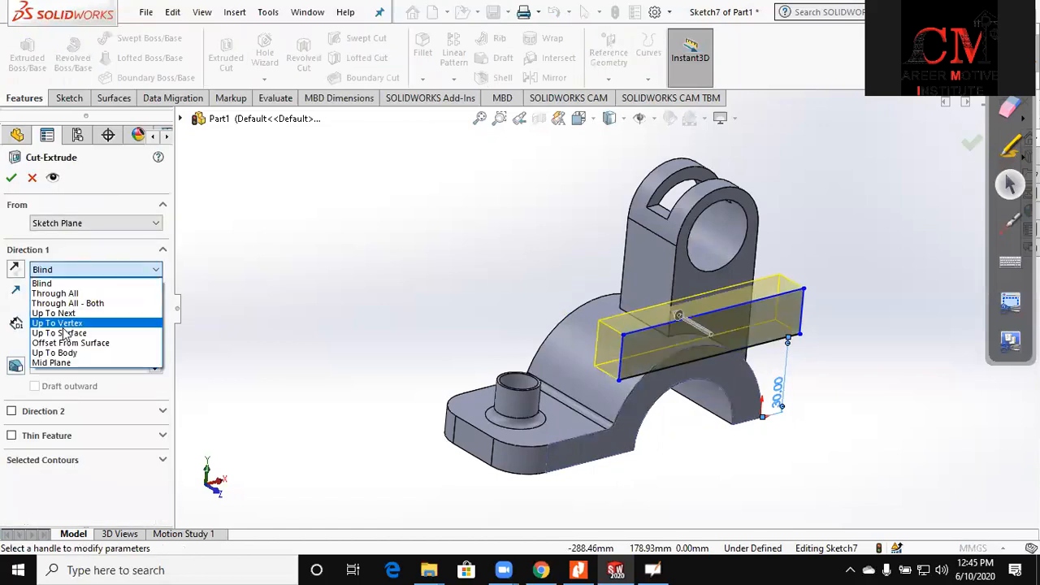
{"action": "left_click", "coordinate": [58, 333]}
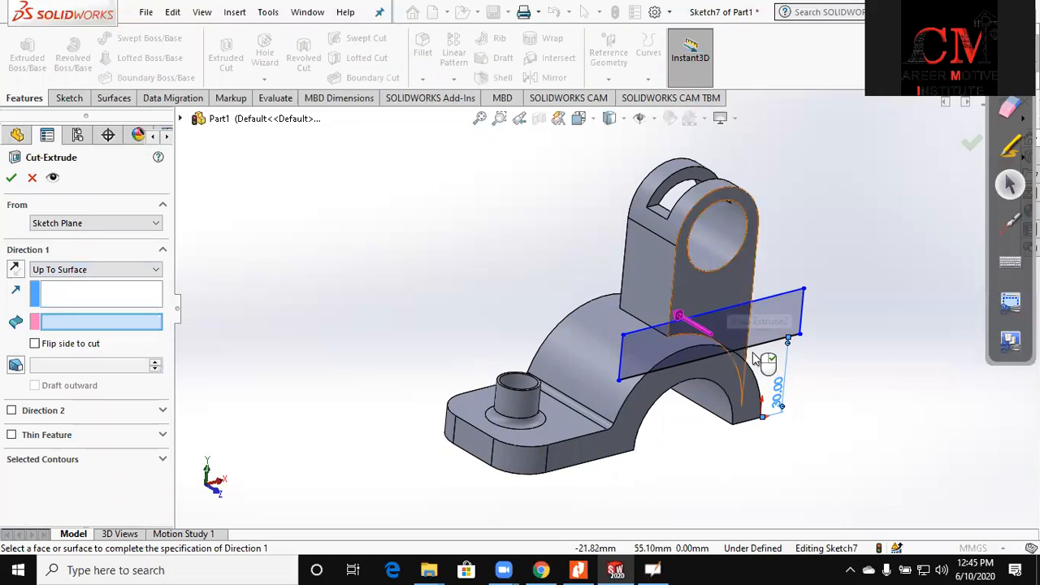
{"action": "left_click", "coordinate": [762, 397]}
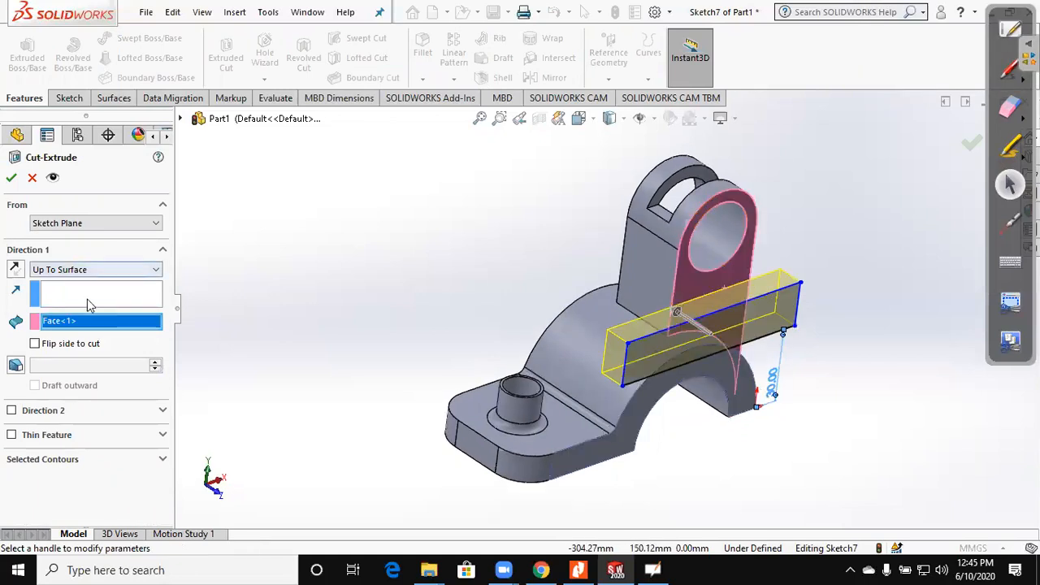
{"action": "left_click", "coordinate": [102, 271]}
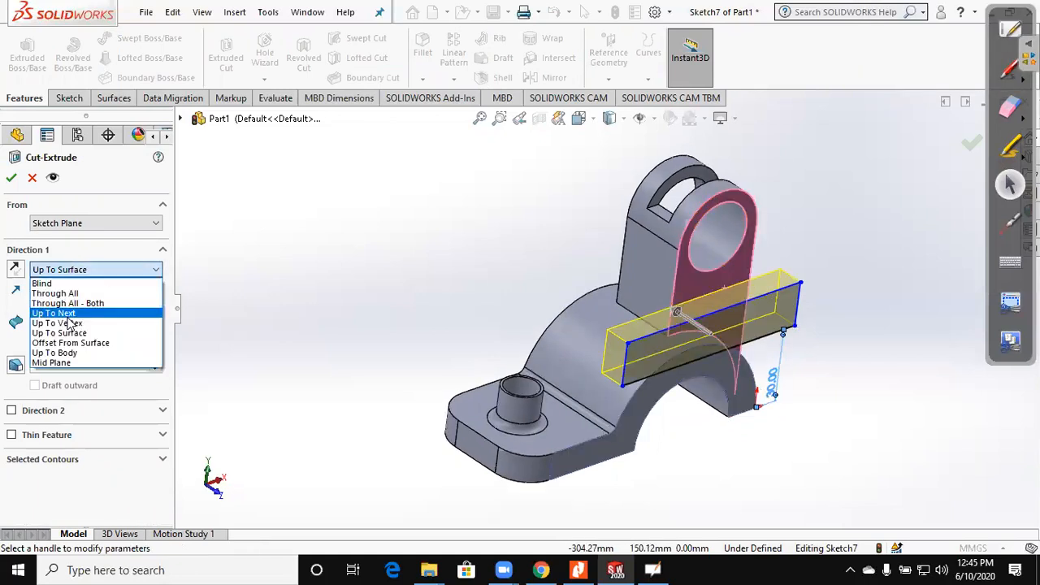
{"action": "left_click", "coordinate": [57, 323]}
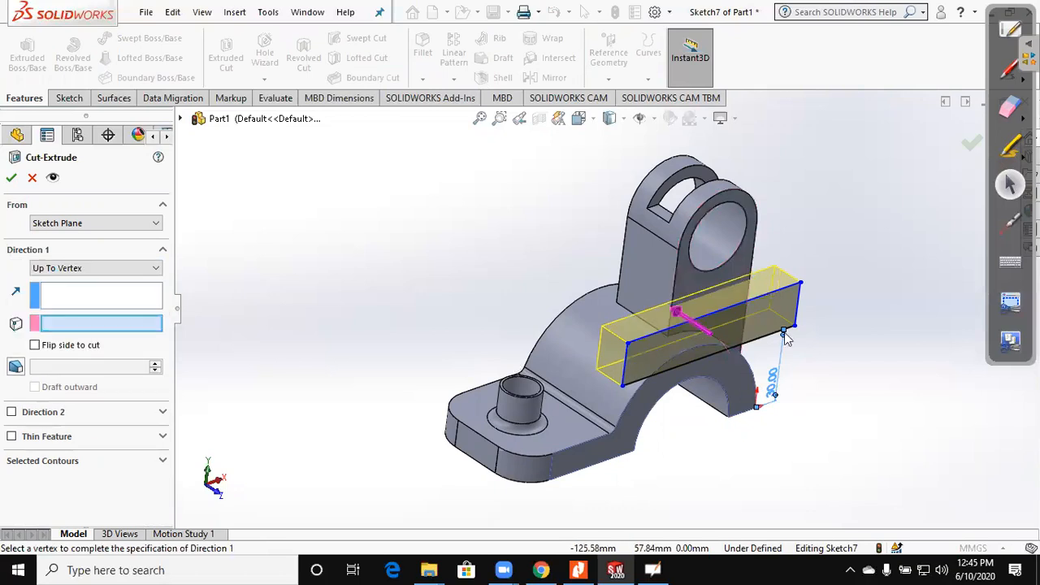
{"action": "scroll", "coordinate": [813, 323], "scroll_direction": "down", "scroll_amount": 3}
{"action": "left_click", "coordinate": [734, 357]}
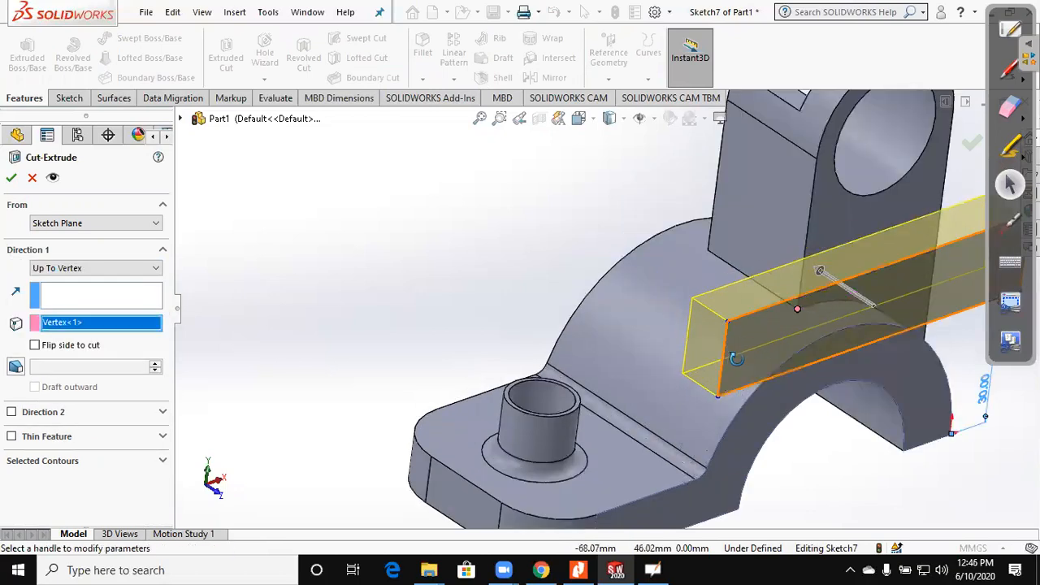
{"action": "scroll", "coordinate": [378, 258], "scroll_direction": "up", "scroll_amount": 3}
{"action": "key", "text": "Return"}
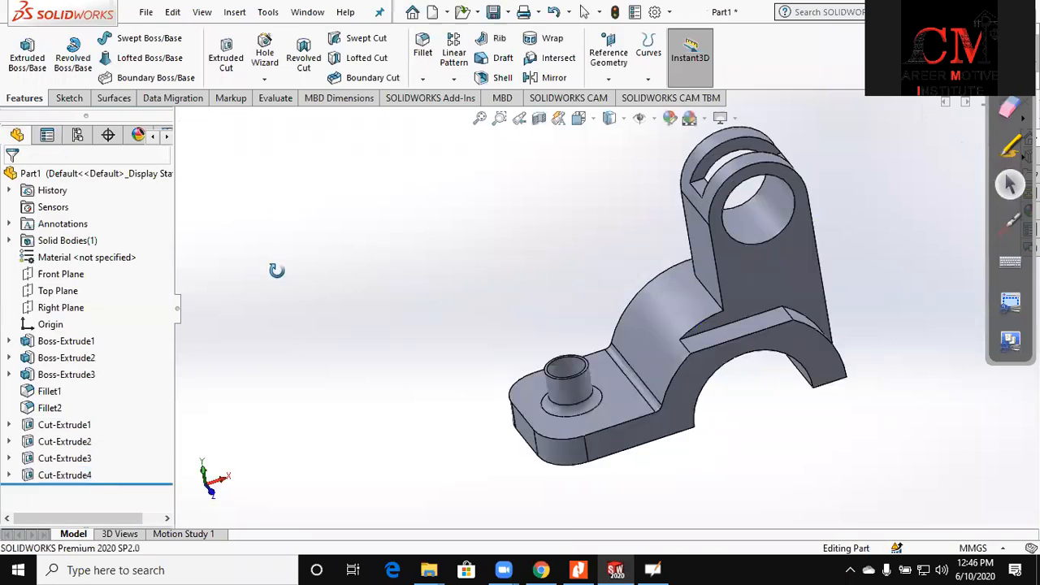
- Mirror the arch's step cut about the Front Plane to the opposite side of the base
{"action": "middle_click_drag", "start_coordinate": [286, 209], "coordinate": [551, 99]}
{"action": "left_click", "coordinate": [554, 77]}
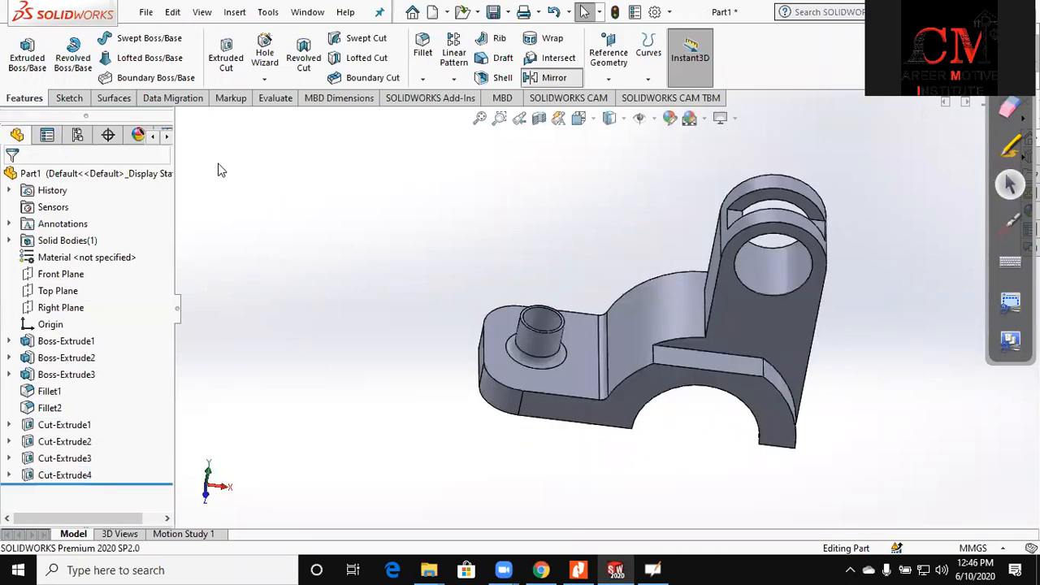
{"action": "key", "text": "c"}
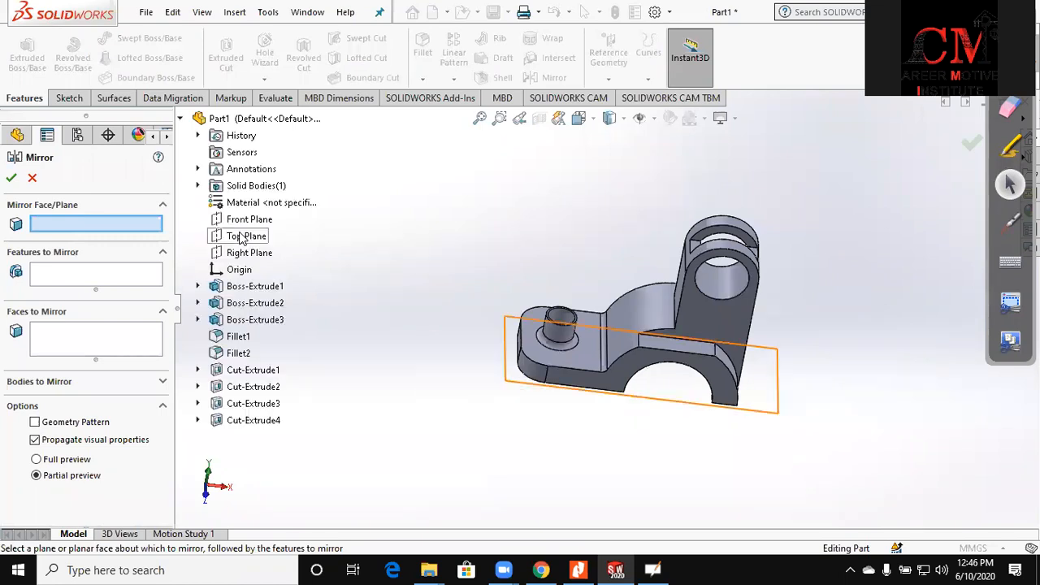
{"action": "left_click", "coordinate": [241, 222]}
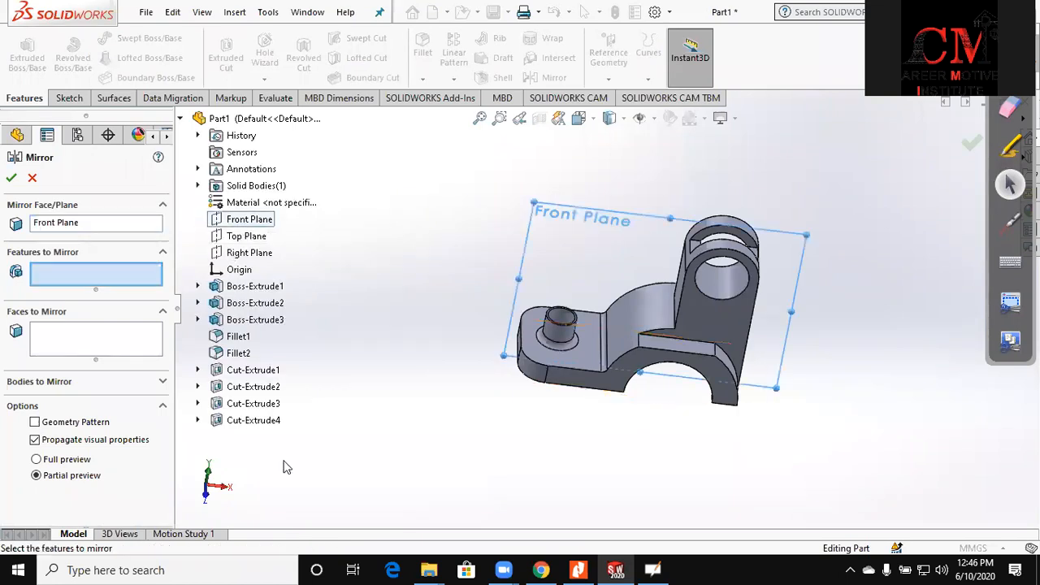
{"action": "left_click", "coordinate": [262, 420]}
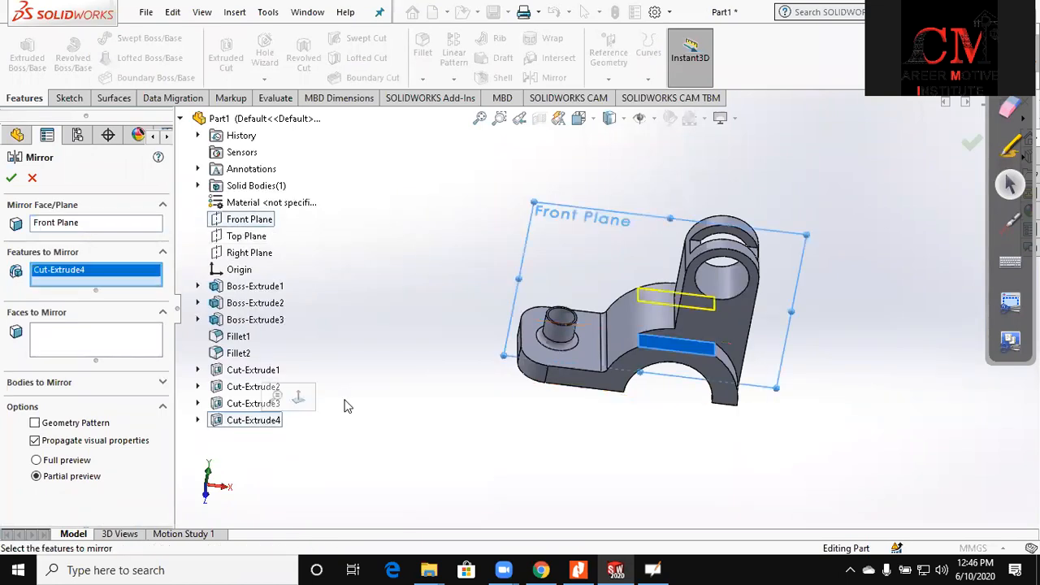
{"action": "left_click", "coordinate": [11, 178]}
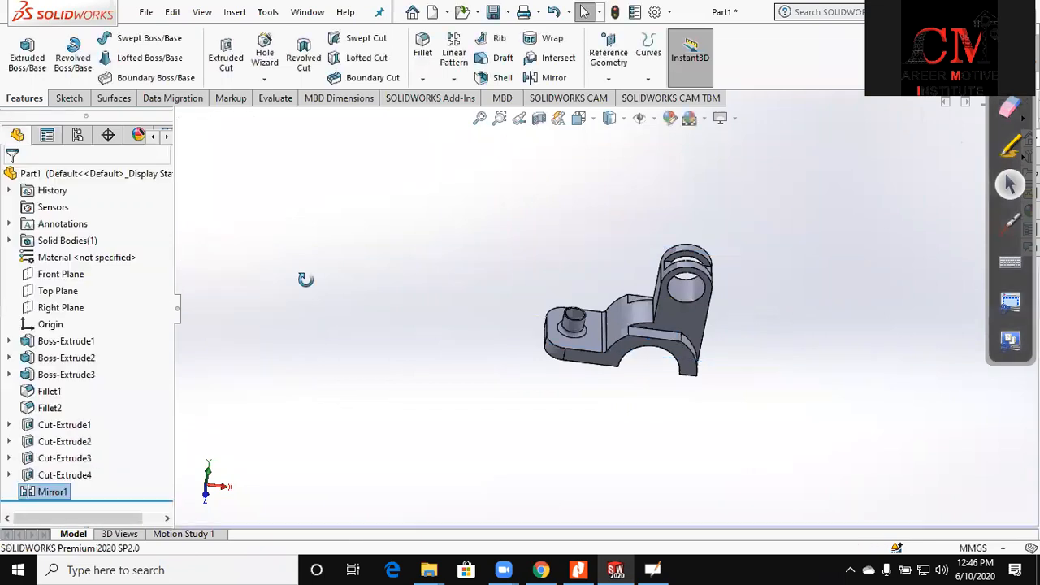
- Examine the bracket from several directions and in a four-view layout with front, left, top and trimetric views
{"action": "middle_click_drag", "start_coordinate": [257, 382], "coordinate": [747, 339]}
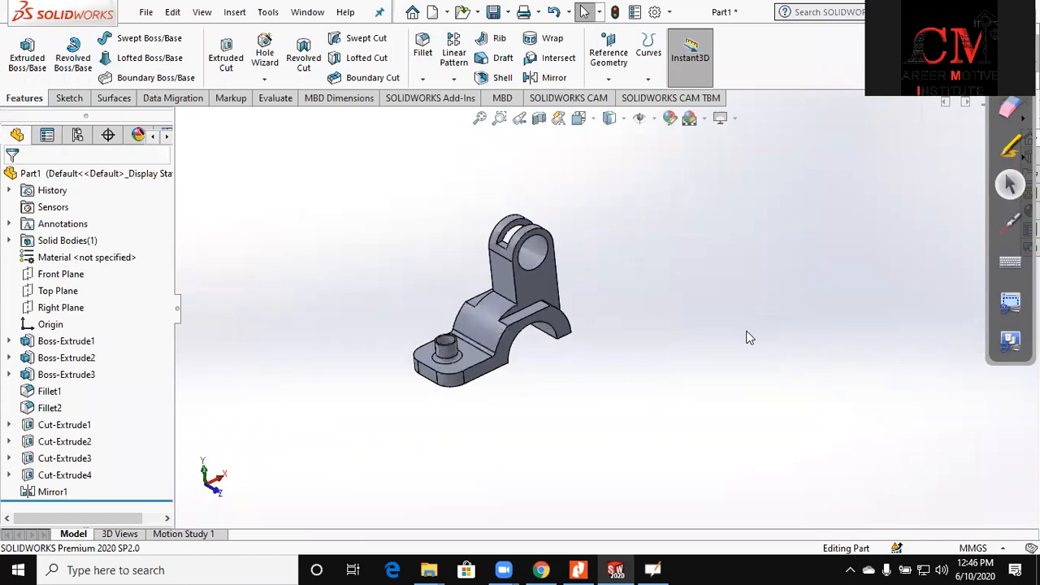
{"action": "scroll", "coordinate": [469, 335], "scroll_direction": "down", "scroll_amount": 2}
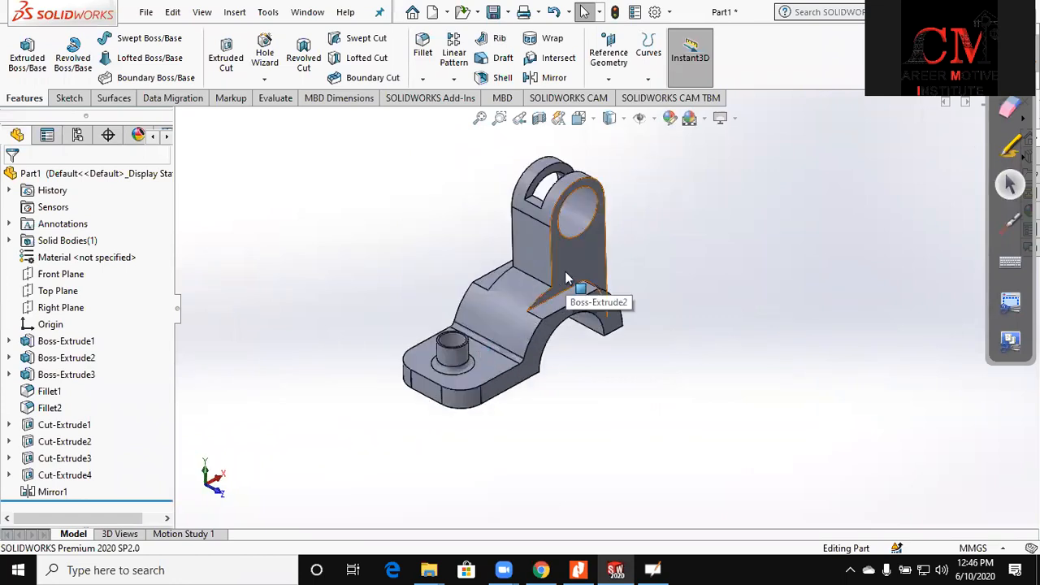
{"action": "scroll", "coordinate": [567, 277], "scroll_direction": "up", "scroll_amount": 2}
{"action": "middle_click_drag", "start_coordinate": [615, 329], "coordinate": [723, 424]}
{"action": "scroll", "coordinate": [571, 346], "scroll_direction": "down", "scroll_amount": 2}
{"action": "middle_click_drag", "start_coordinate": [571, 346], "coordinate": [533, 183]}
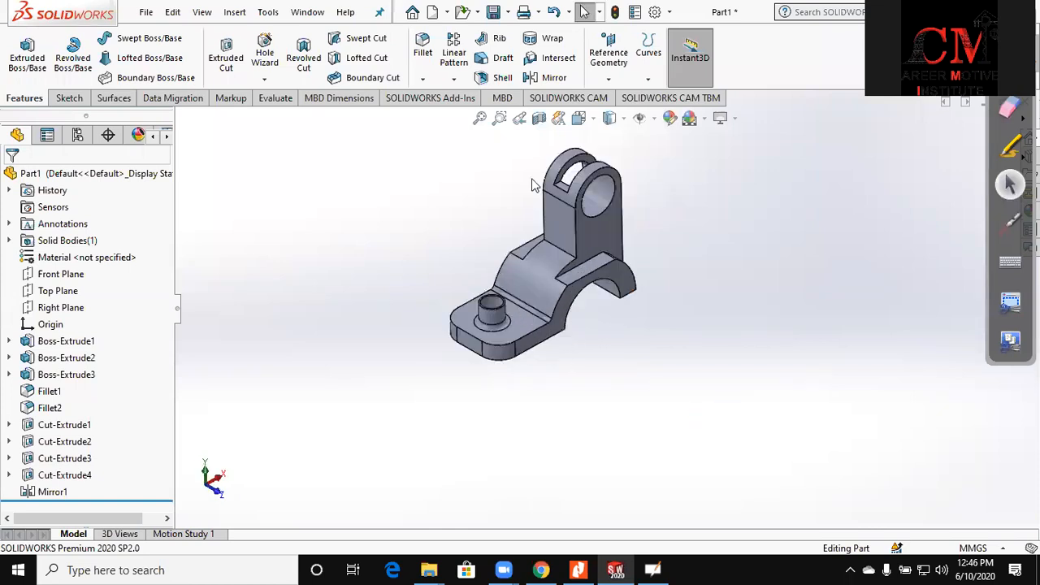
{"action": "scroll", "coordinate": [598, 124], "scroll_direction": "up", "scroll_amount": 2}
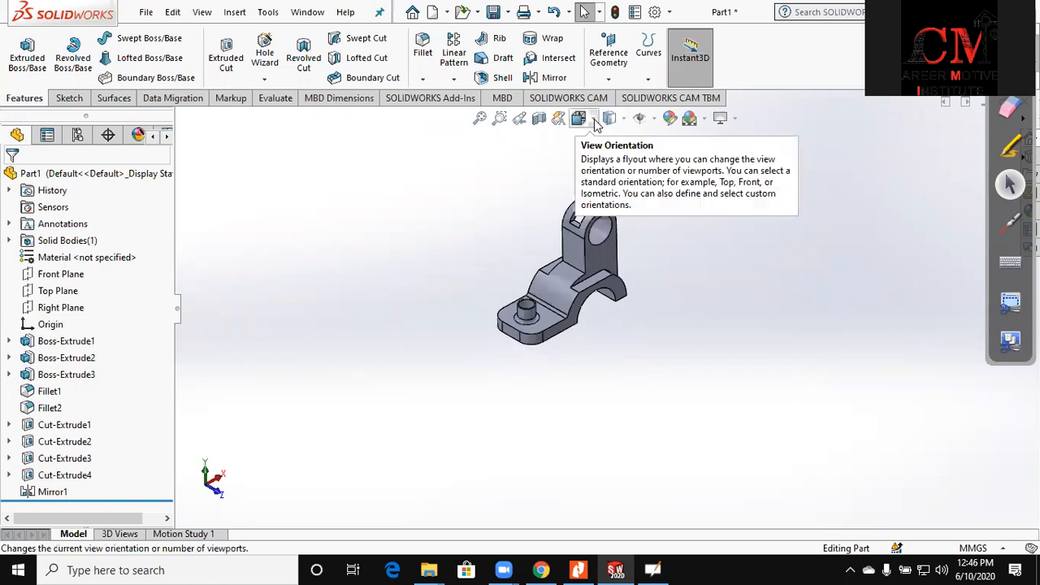
{"action": "left_click", "coordinate": [594, 119]}
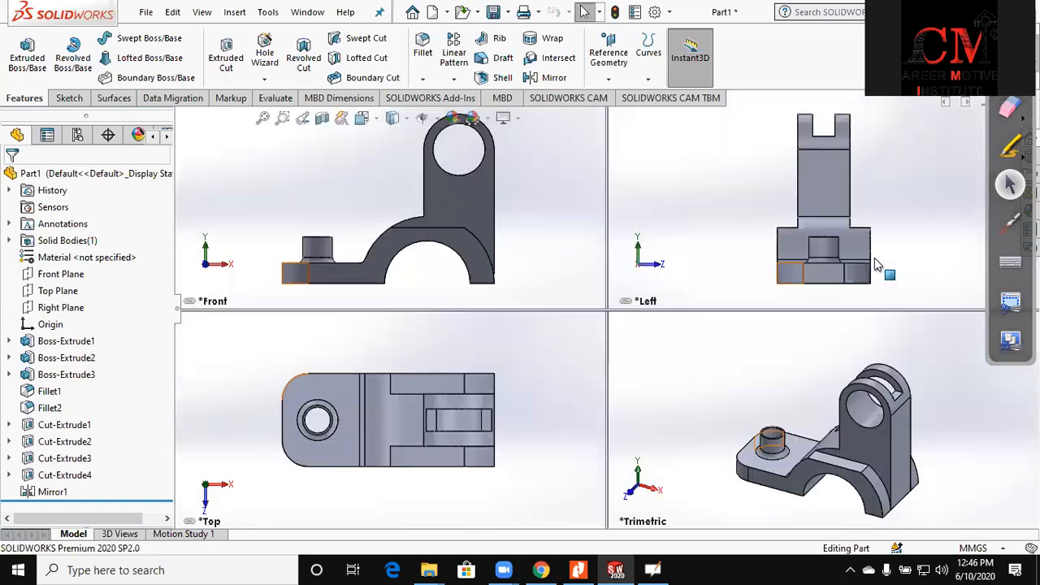
{"action": "left_click_drag", "start_coordinate": [1010, 11], "coordinate": [3, 214]}
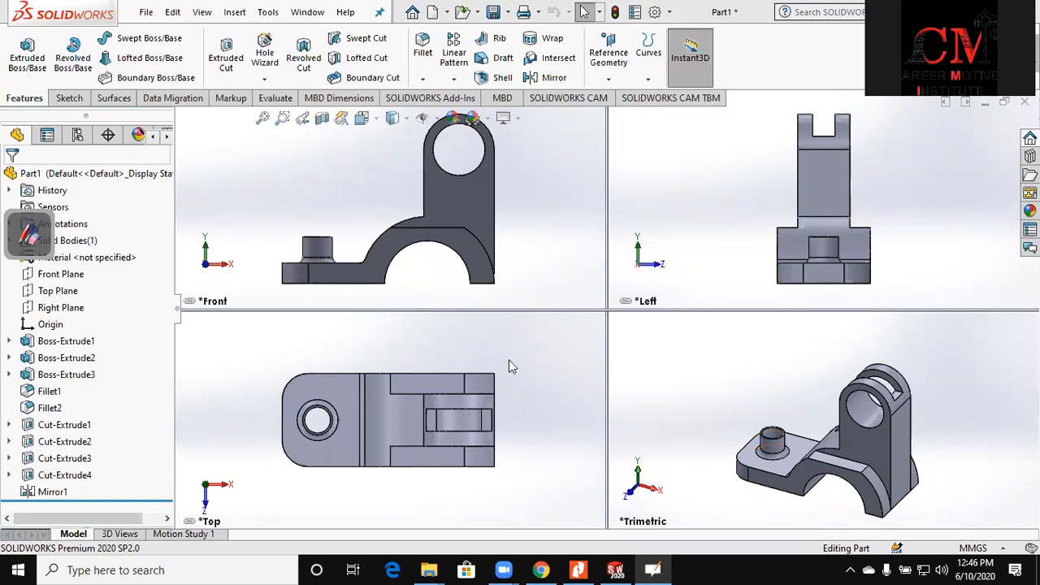
- Return to a single view showing the whole bracket at an angle
{"action": "left_click", "coordinate": [377, 120]}
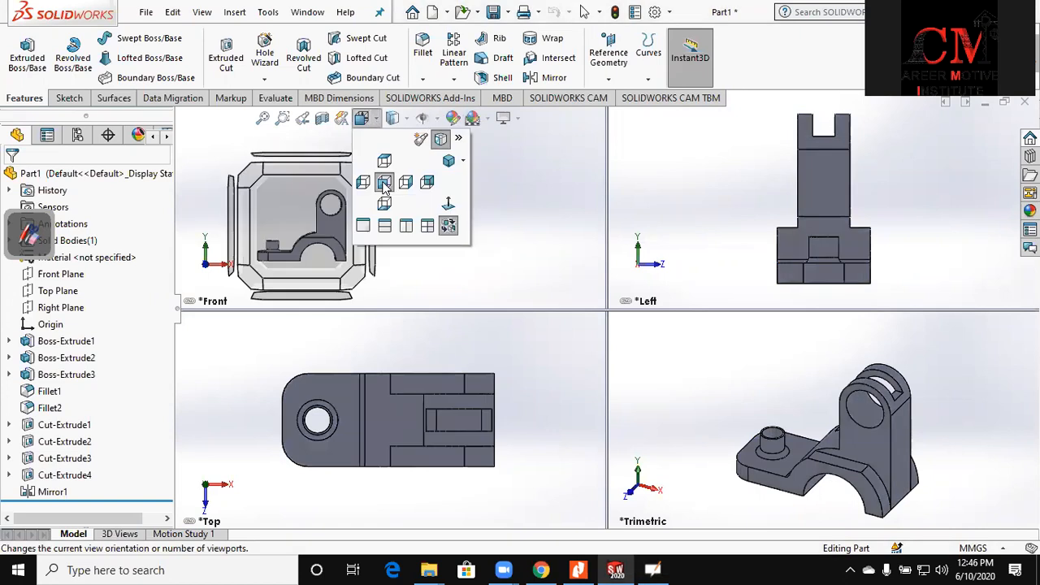
{"action": "left_click", "coordinate": [362, 232]}
{"action": "key", "text": "f"}
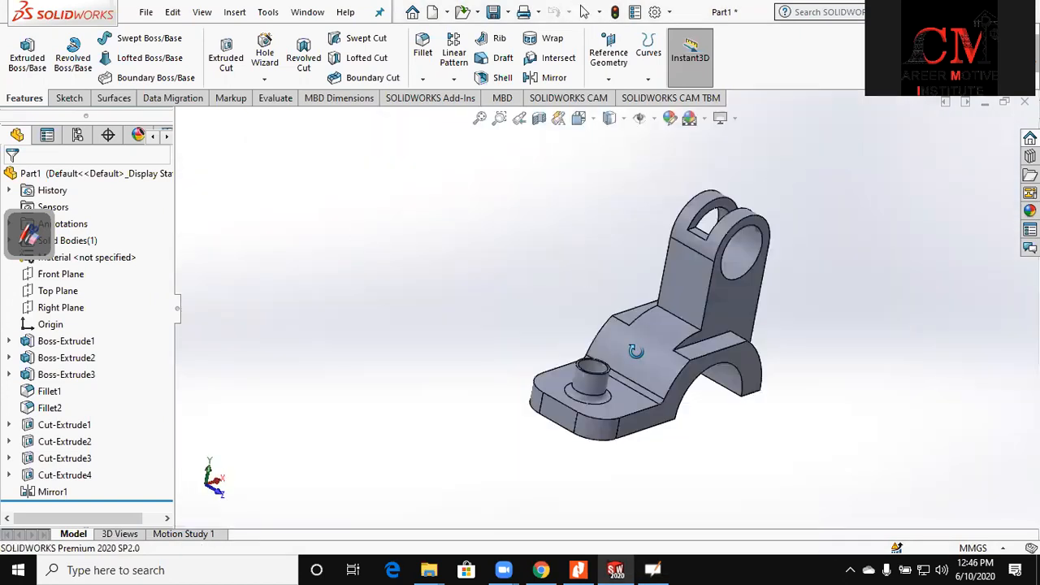
{"action": "middle_click_drag", "start_coordinate": [862, 341], "coordinate": [851, 354]}
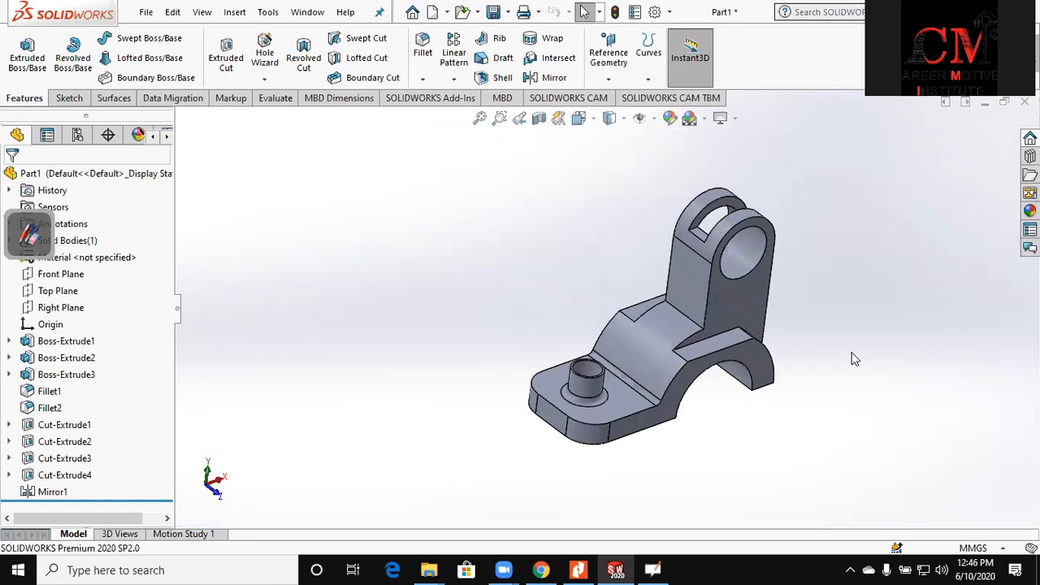
- Save the part as Ass1 in the MCP > Automobile > Day 6 folder on drive H and close it
{"action": "key", "text": "ctrl+s"}
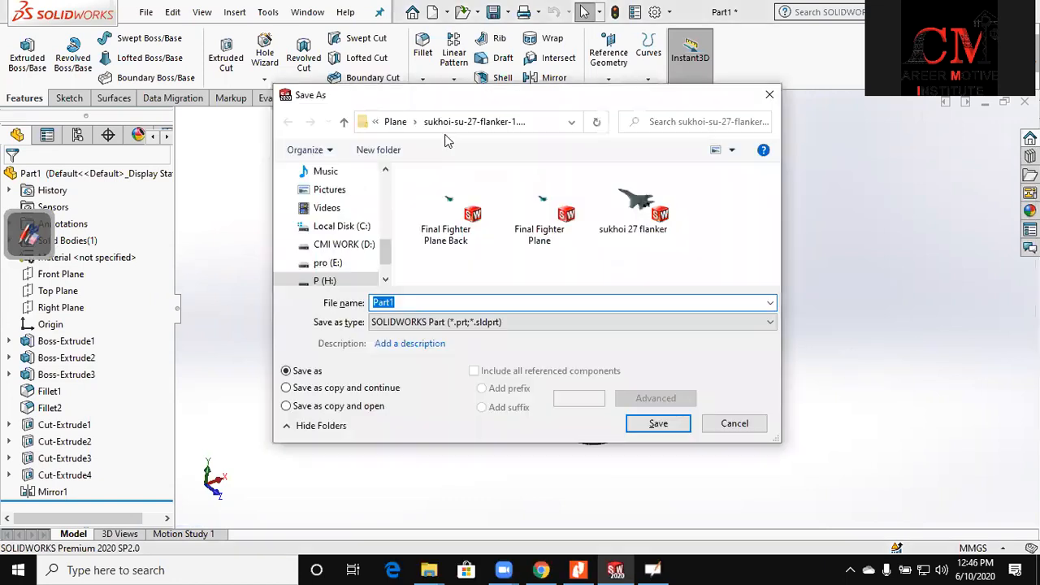
{"action": "left_click", "coordinate": [567, 271]}
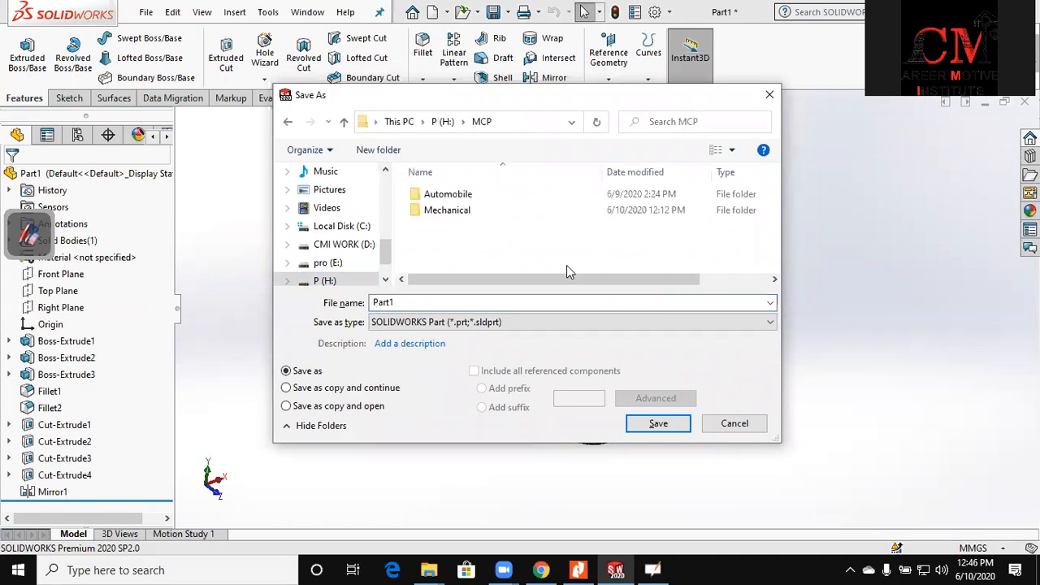
{"action": "double_click", "coordinate": [445, 201]}
{"action": "left_click", "coordinate": [656, 227]}
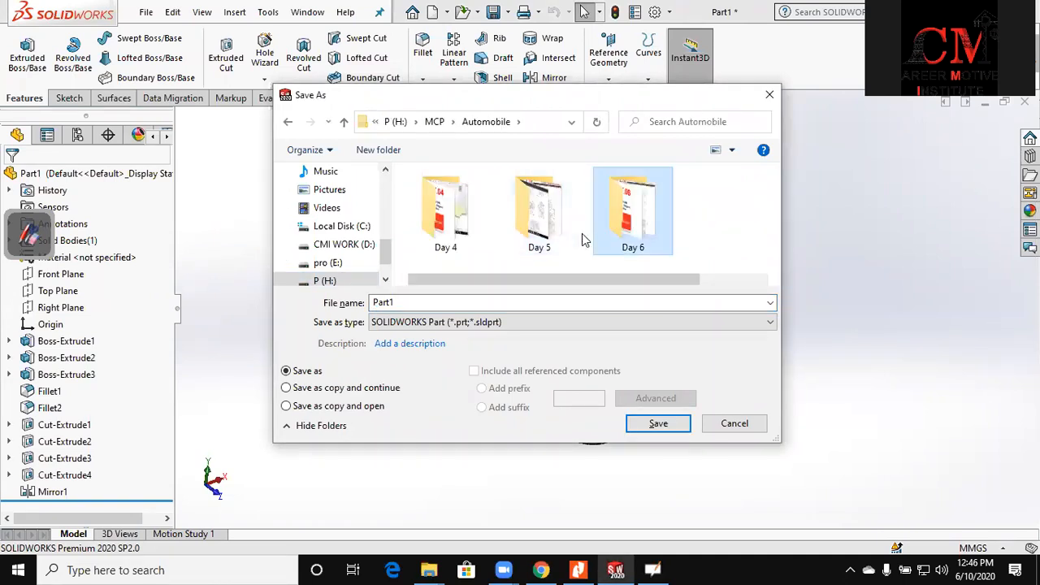
{"action": "key", "text": "Return"}
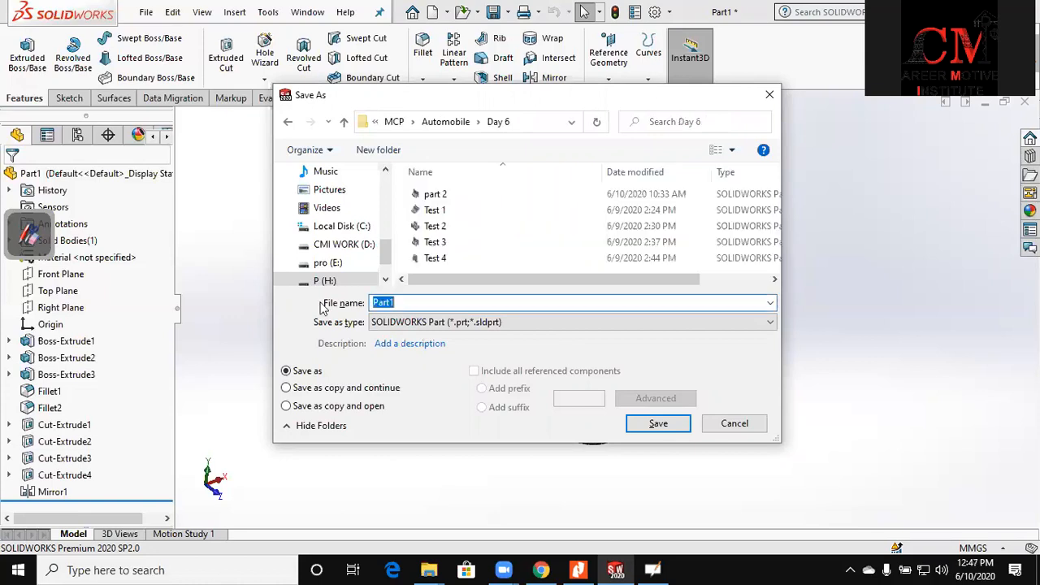
{"action": "type", "text": "D"}
{"action": "key", "text": "BackSpace"}
{"action": "type", "text": "Ass1"}
{"action": "key", "text": "Return"}
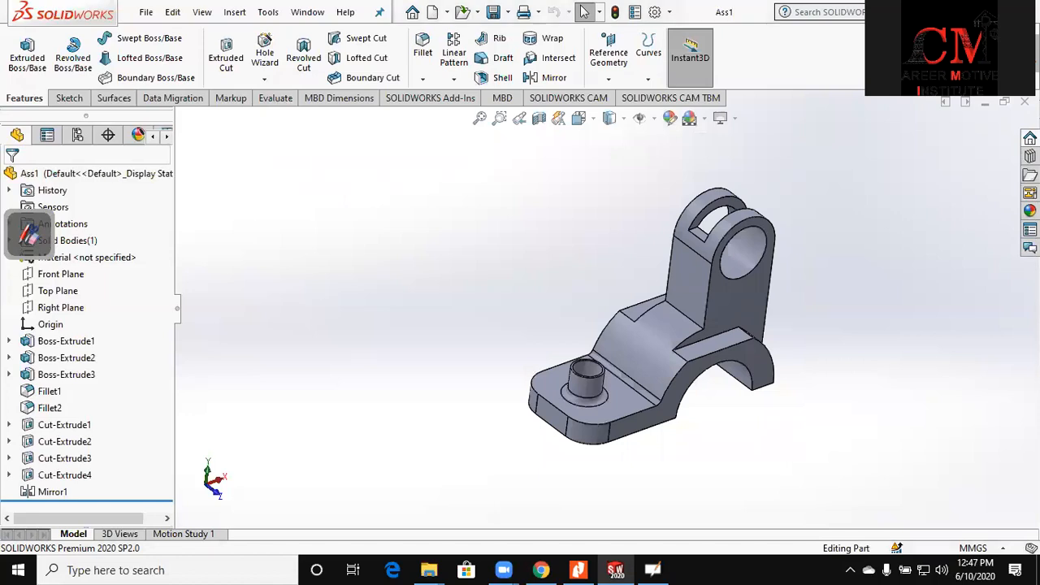
{"action": "left_click", "coordinate": [1024, 101]}
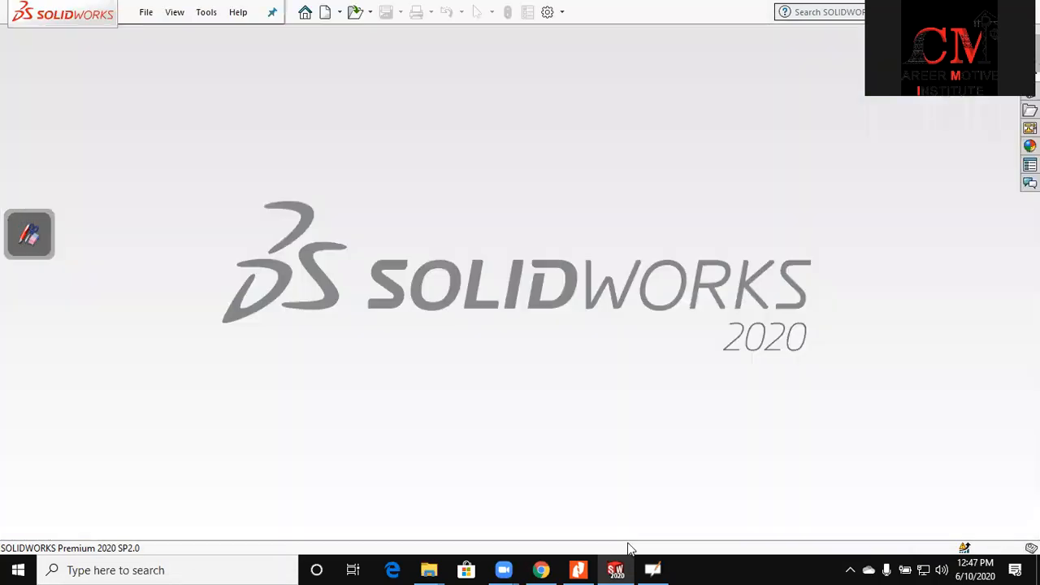
- Switch to the Assignment 6 PDF in Nitro Pro and examine the drawing of the flanged cylindrical part with Section A-A
{"action": "left_click", "coordinate": [587, 567]}
{"action": "scroll", "coordinate": [691, 397], "scroll_direction": "down", "scroll_amount": 5}
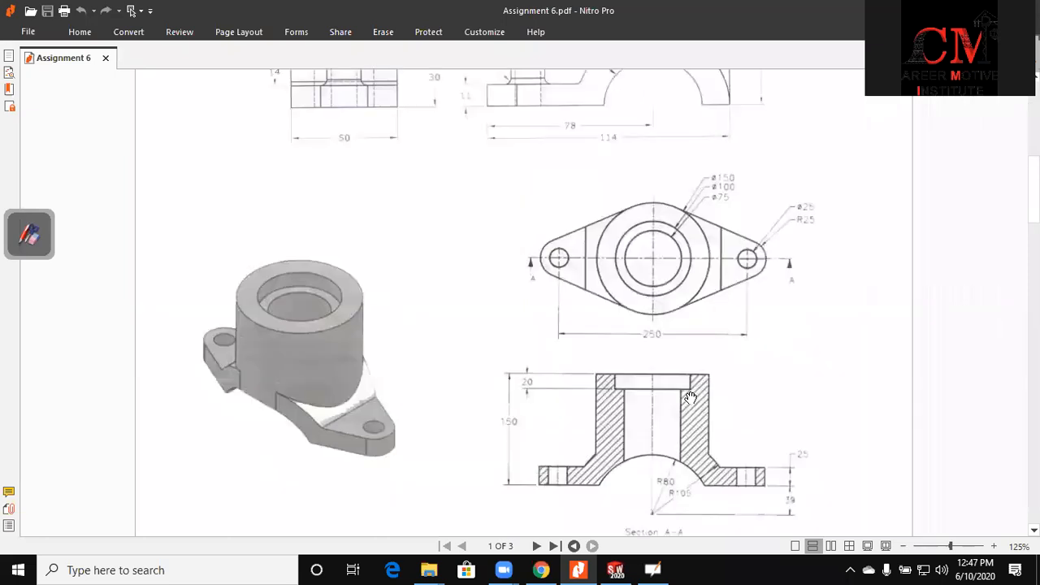
{"action": "scroll", "coordinate": [734, 328], "scroll_direction": "down", "scroll_amount": 1}
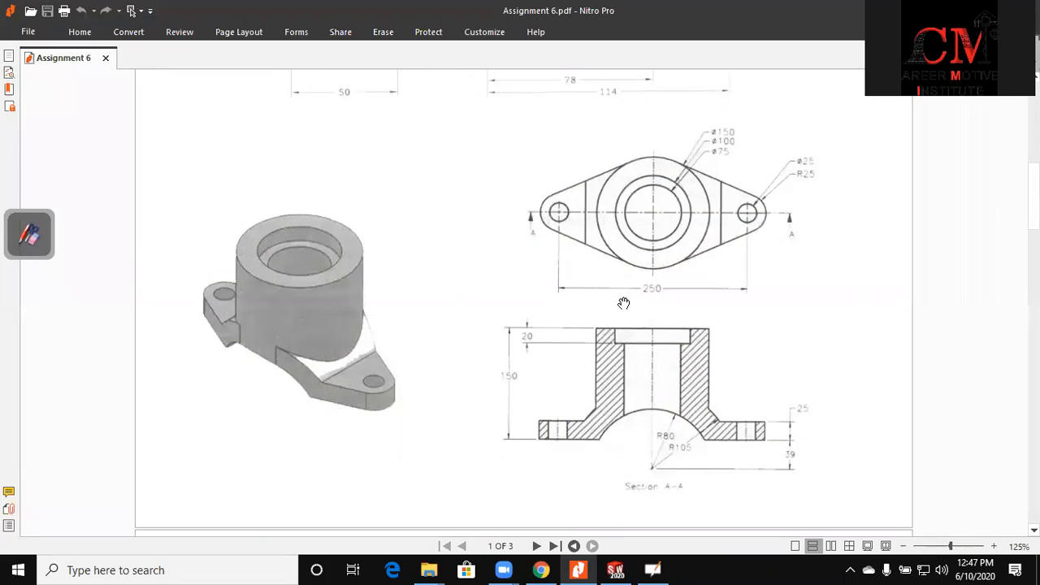
- Trace the outer arc on Section A-A with the red annotation pen and erase the marks
{"action": "left_click", "coordinate": [29, 234]}
{"action": "left_click", "coordinate": [27, 77]}
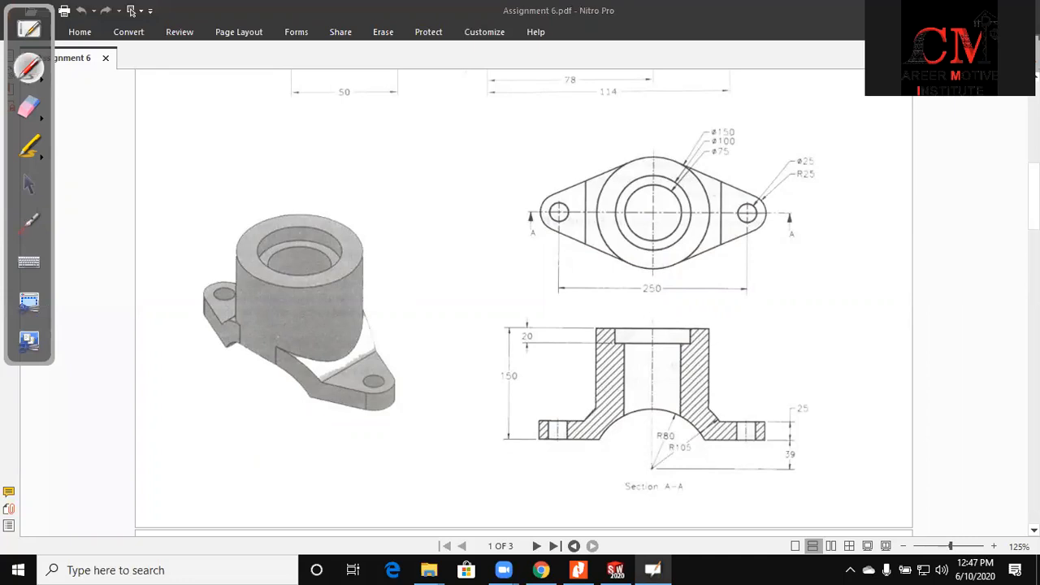
{"action": "left_click_drag", "start_coordinate": [591, 416], "coordinate": [721, 424]}
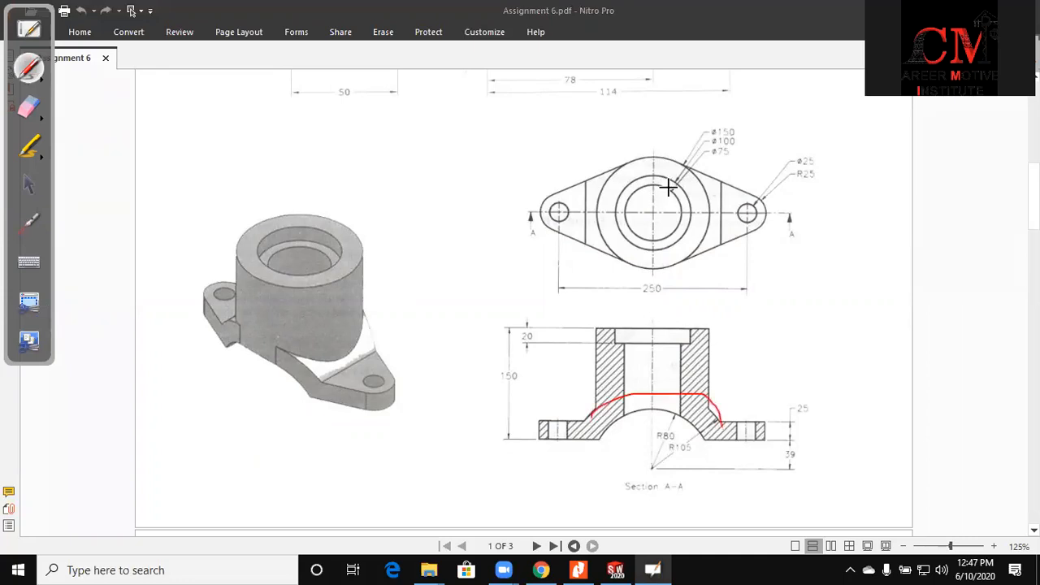
{"action": "left_click_drag", "start_coordinate": [590, 417], "coordinate": [732, 437]}
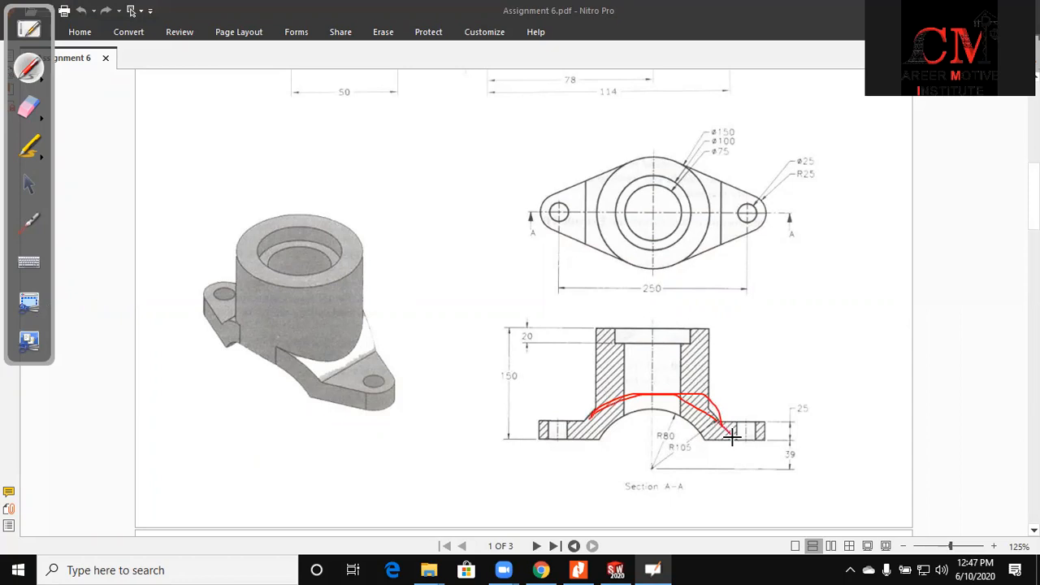
{"action": "left_click", "coordinate": [28, 106]}
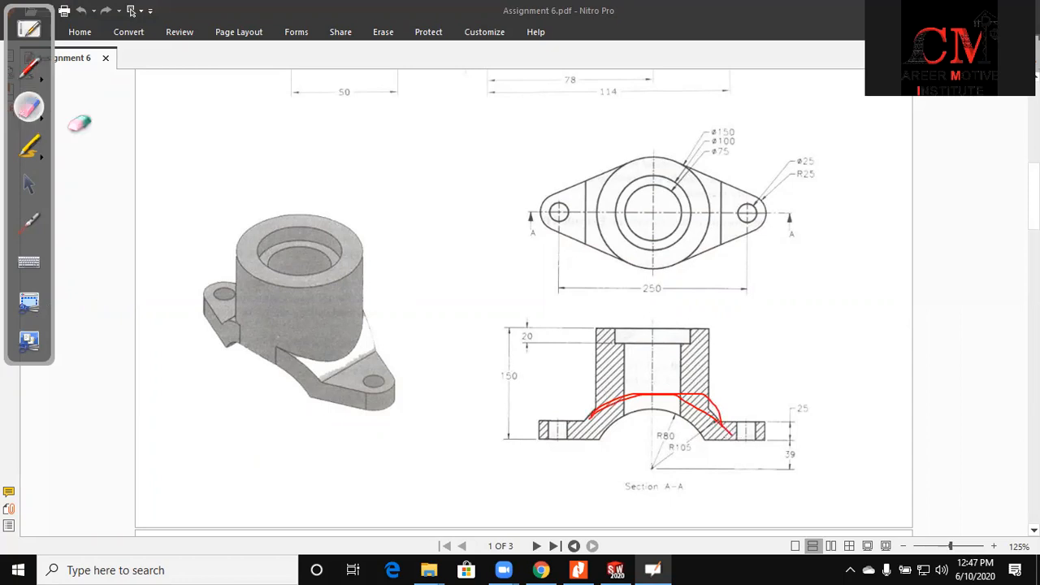
{"action": "left_click_drag", "start_coordinate": [591, 413], "coordinate": [791, 431]}
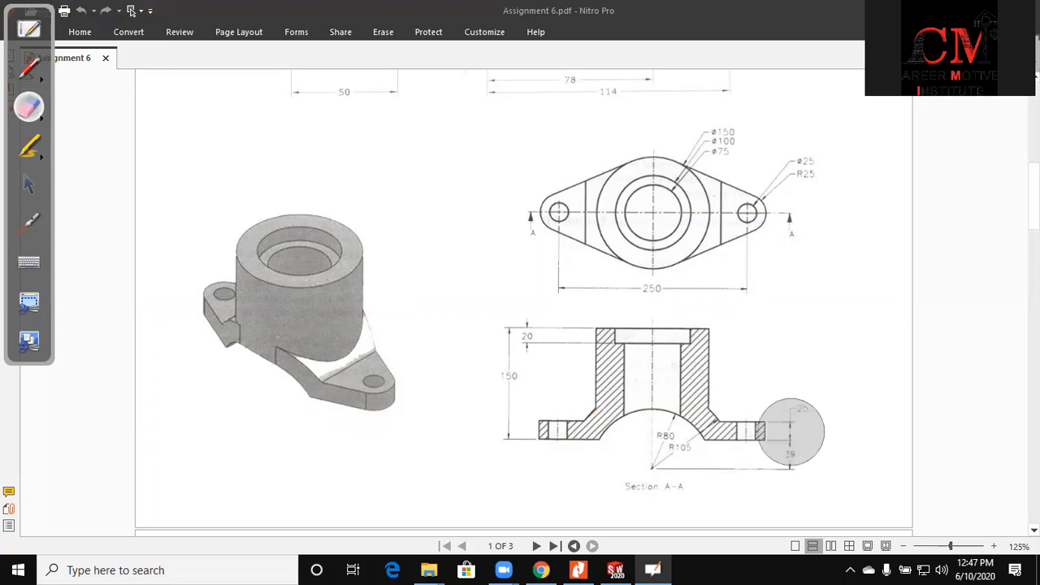
{"action": "left_click", "coordinate": [28, 184]}
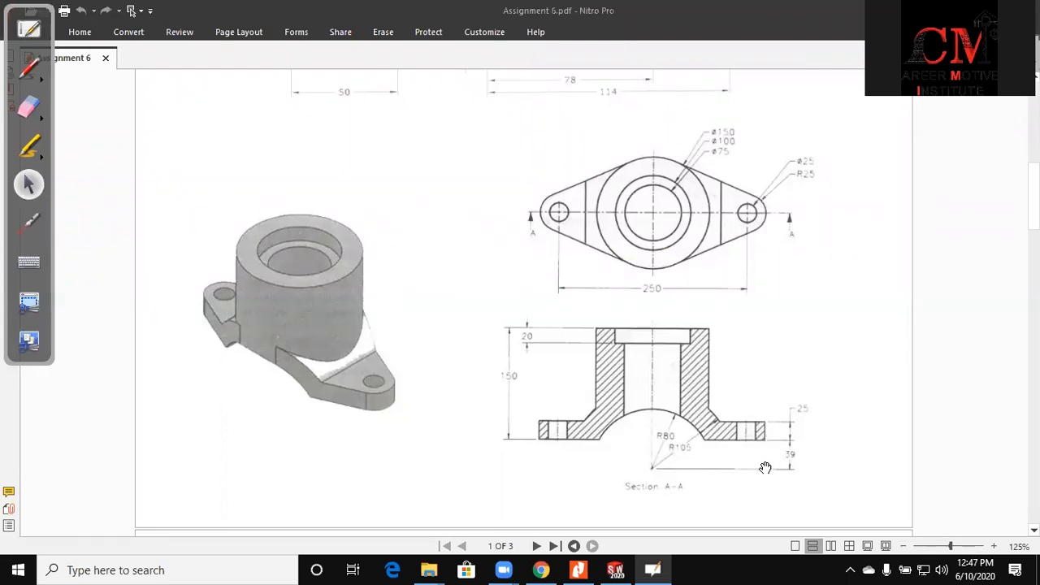
- Switch back to SOLIDWORKS and create a new part document, moving the annotation toolbar out of the way
{"action": "key", "text": "alt+Tab"}
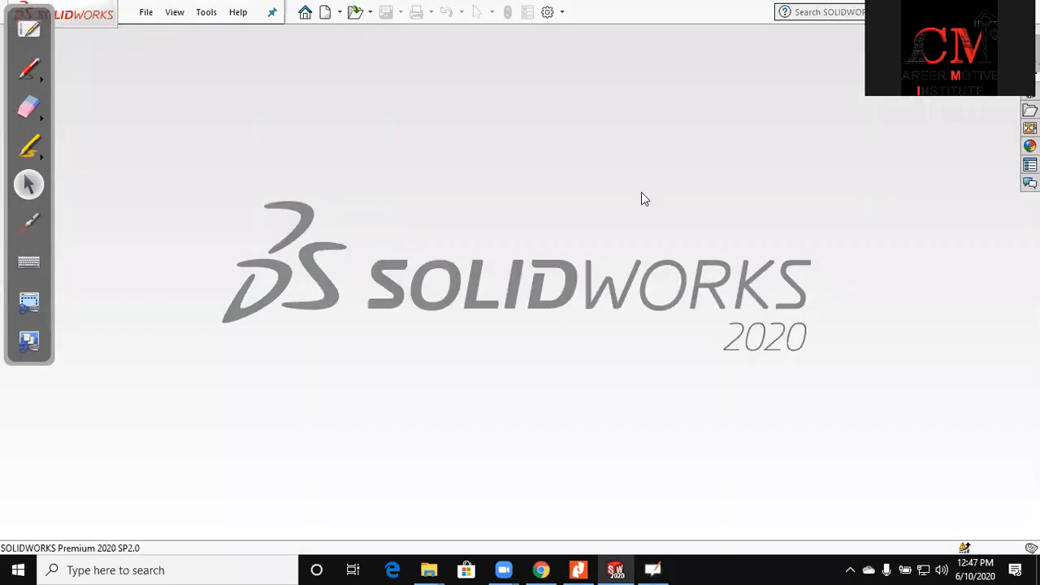
{"action": "left_click", "coordinate": [145, 12]}
{"action": "left_click", "coordinate": [167, 35]}
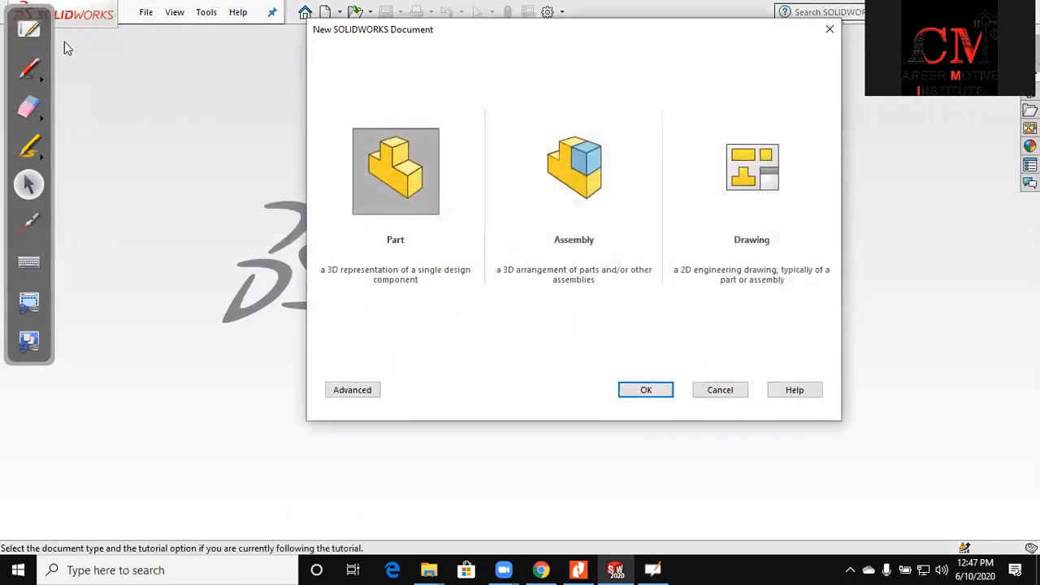
{"action": "mouse_move", "coordinate": [23, 54]}
{"action": "left_mouse_down"}
{"action": "mouse_move", "coordinate": [27, 264]}
{"action": "mouse_move", "coordinate": [209, 329]}
{"action": "mouse_move", "coordinate": [1015, 334]}
{"action": "mouse_move", "coordinate": [1009, 220]}
{"action": "mouse_move", "coordinate": [1010, 236]}
{"action": "left_mouse_up"}
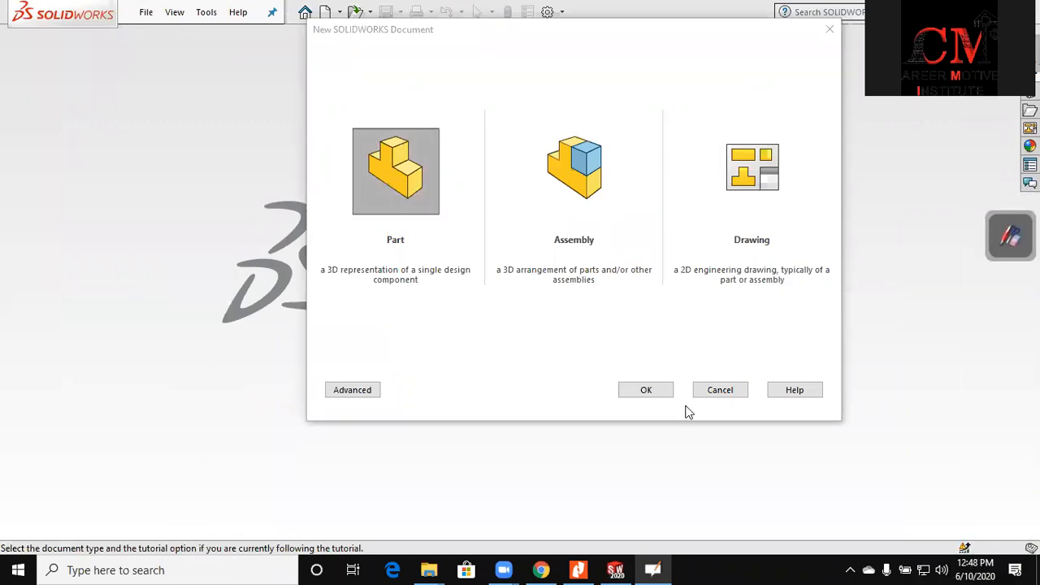
{"action": "left_click", "coordinate": [665, 389]}
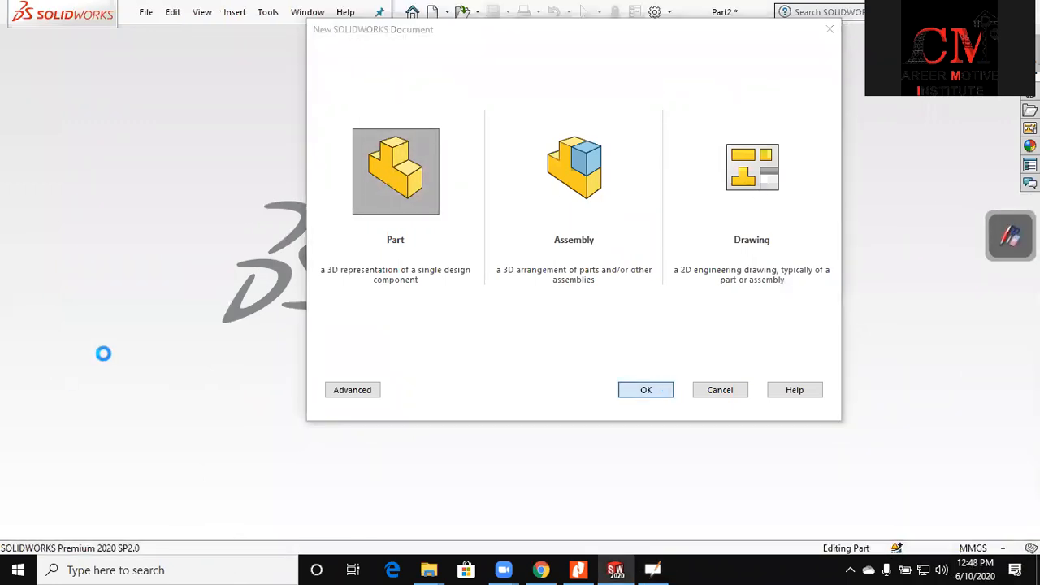
- Start a sketch on the Front Plane and draw a corner rectangle about 271 mm by 51 mm below the origin
{"action": "left_click", "coordinate": [52, 258]}
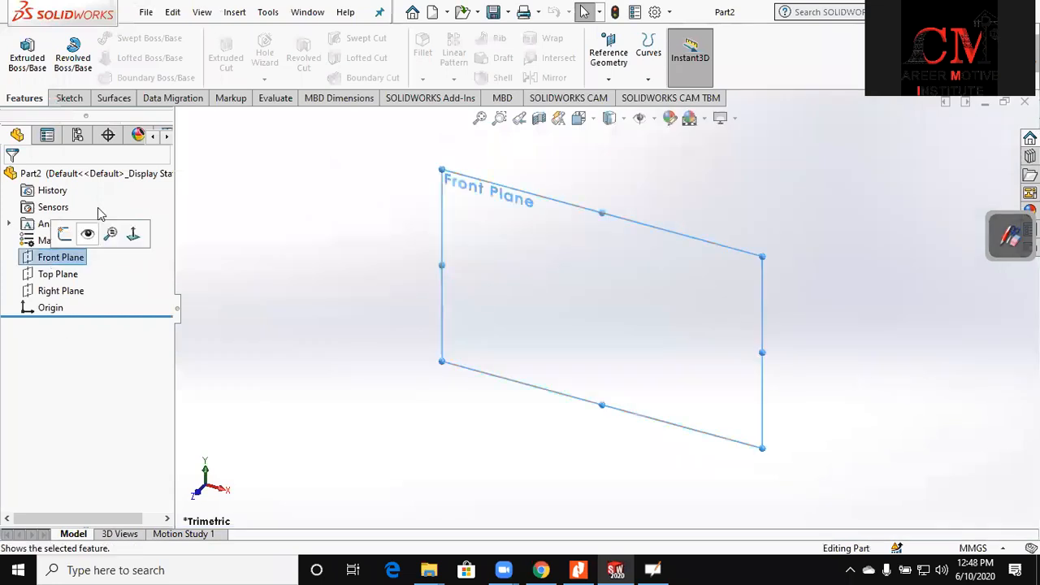
{"action": "left_click", "coordinate": [69, 98]}
{"action": "left_click", "coordinate": [23, 48]}
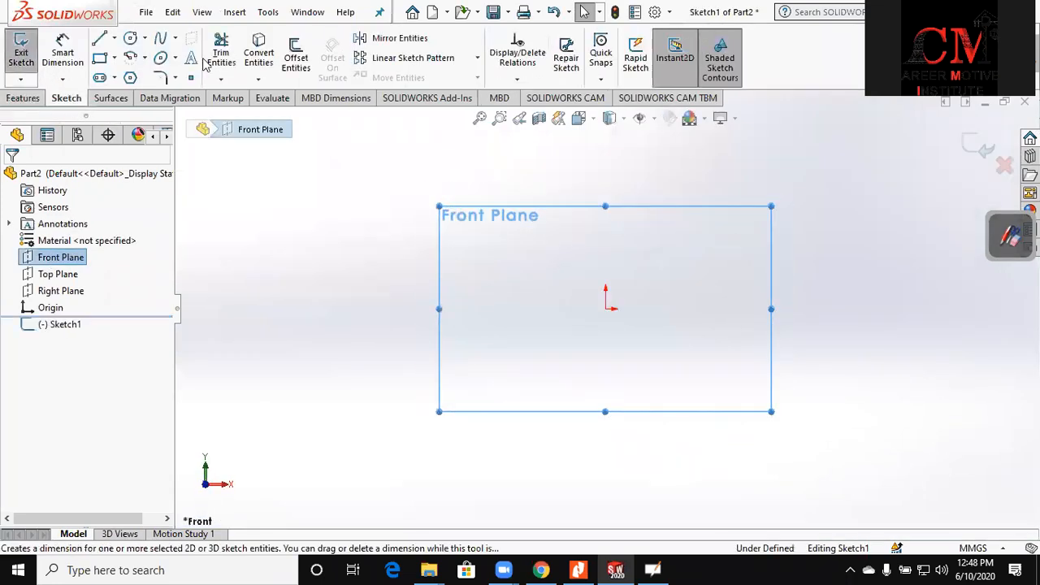
{"action": "left_click", "coordinate": [99, 58]}
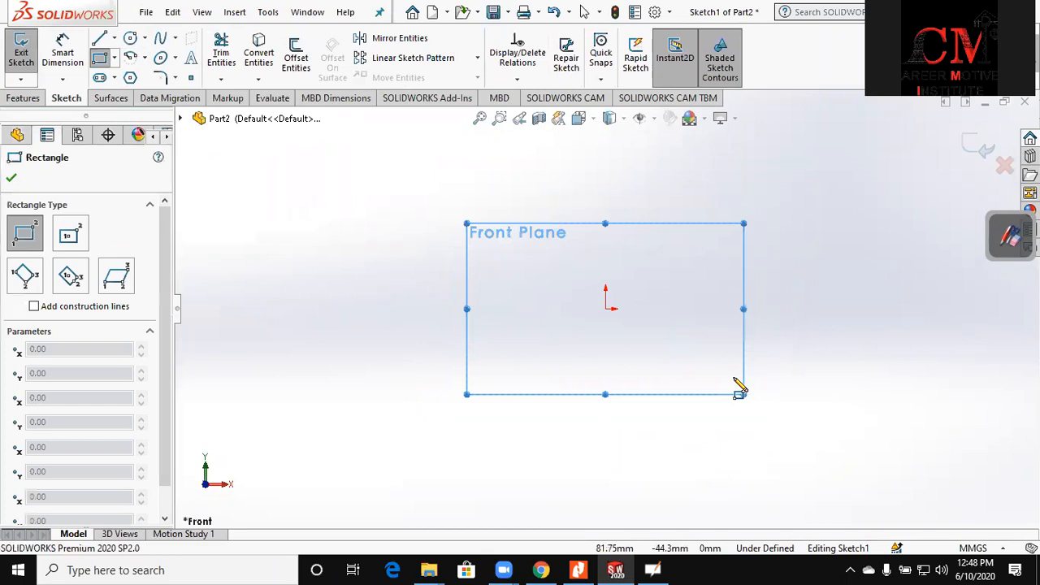
{"action": "left_click", "coordinate": [485, 401]}
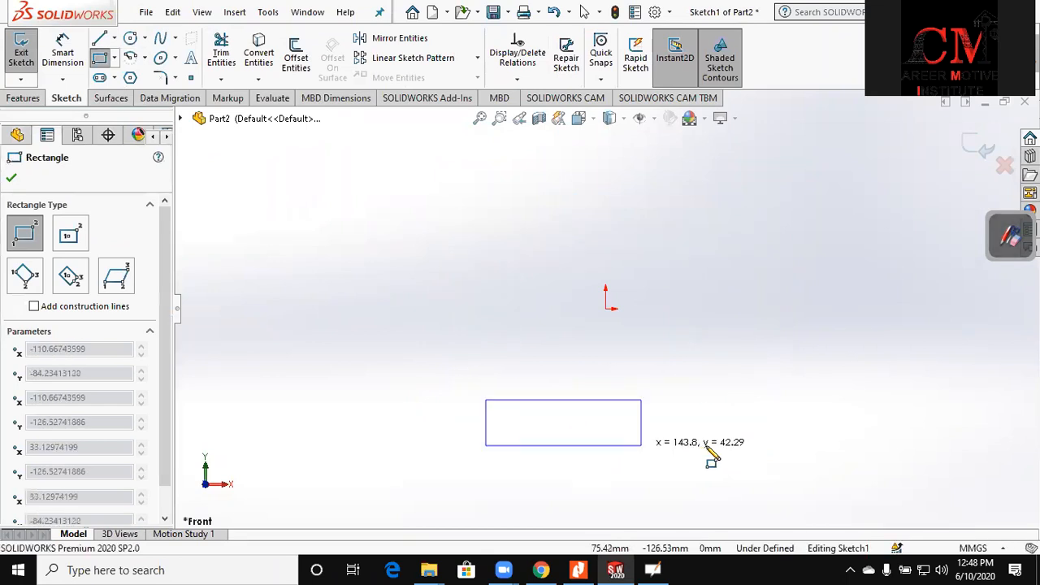
{"action": "left_click", "coordinate": [779, 454]}
{"action": "key", "text": "Escape"}
- Draw a vertical centerline about 61 mm long from the origin down towards the rectangle
{"action": "left_click", "coordinate": [114, 39]}
{"action": "left_click", "coordinate": [138, 76]}
{"action": "left_click", "coordinate": [605, 309]}
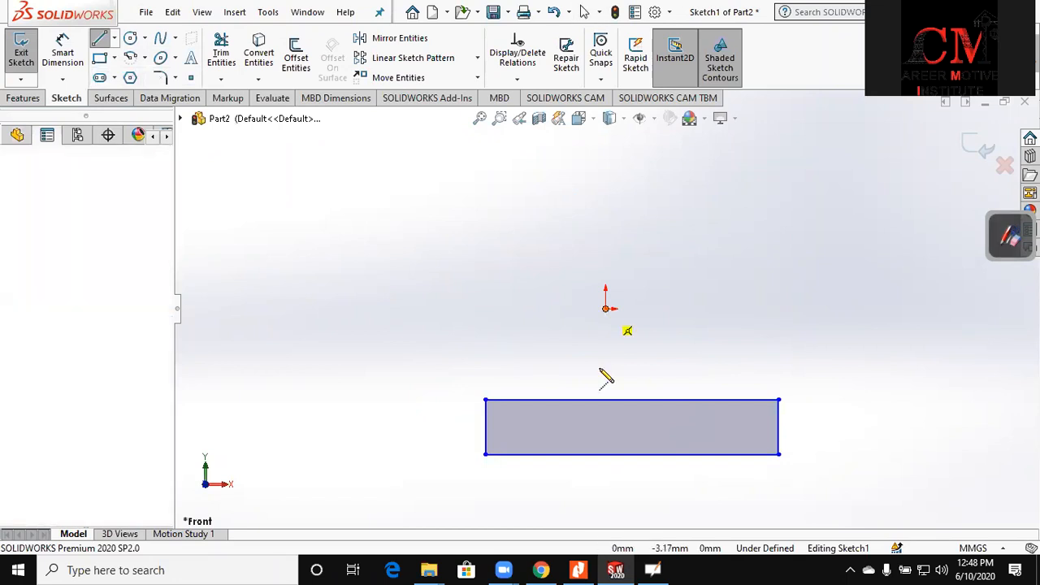
{"action": "left_click", "coordinate": [605, 373]}
{"action": "key", "text": "Escape"}
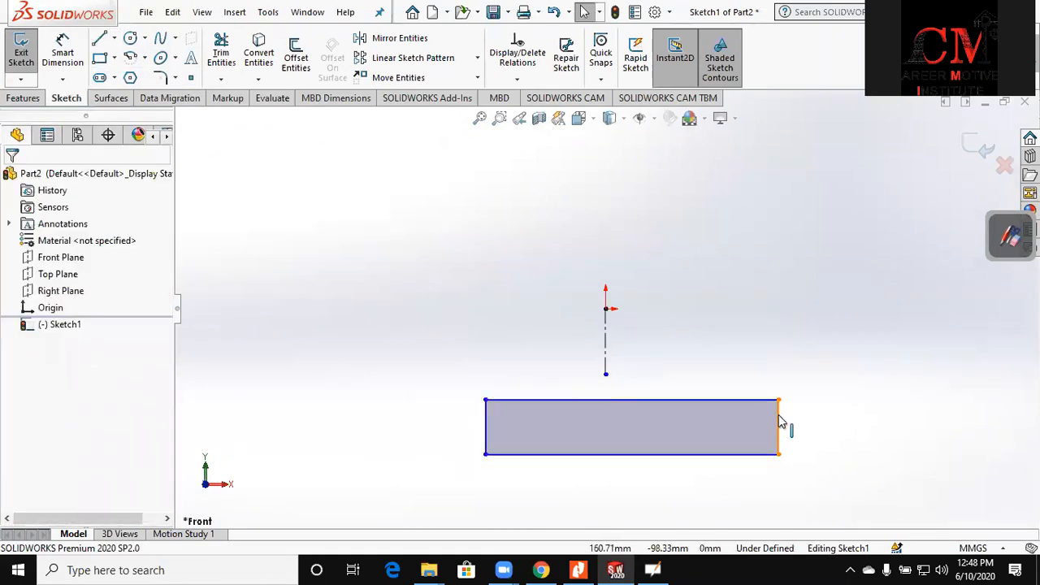
- Make the rectangle's two vertical sides symmetric about the centerline
{"action": "left_click", "coordinate": [486, 429]}
{"action": "left_click", "coordinate": [778, 426], "text": "ctrl"}
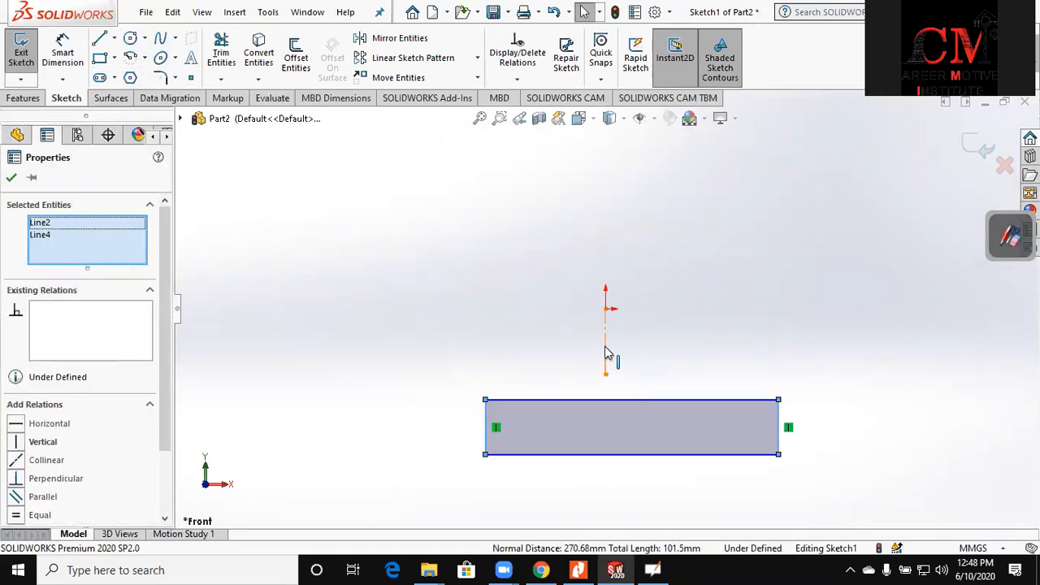
{"action": "left_click", "coordinate": [605, 346], "text": "ctrl"}
{"action": "left_click", "coordinate": [49, 514]}
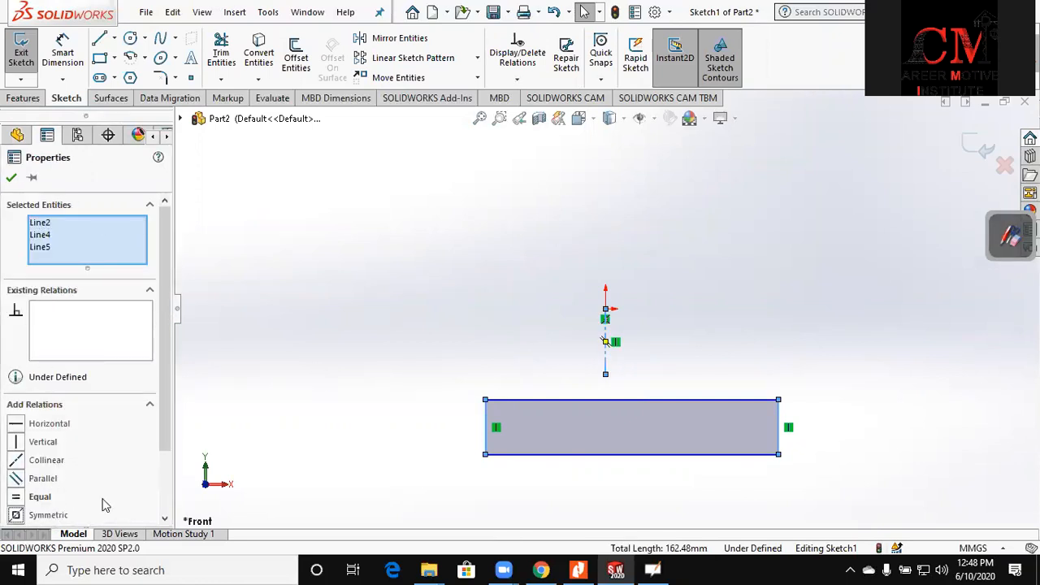
{"action": "left_click", "coordinate": [474, 398]}
- Check the PDF drawing and dimension the distance from the rectangle's bottom edge to the origin as 150 mm
{"action": "left_click", "coordinate": [62, 53]}
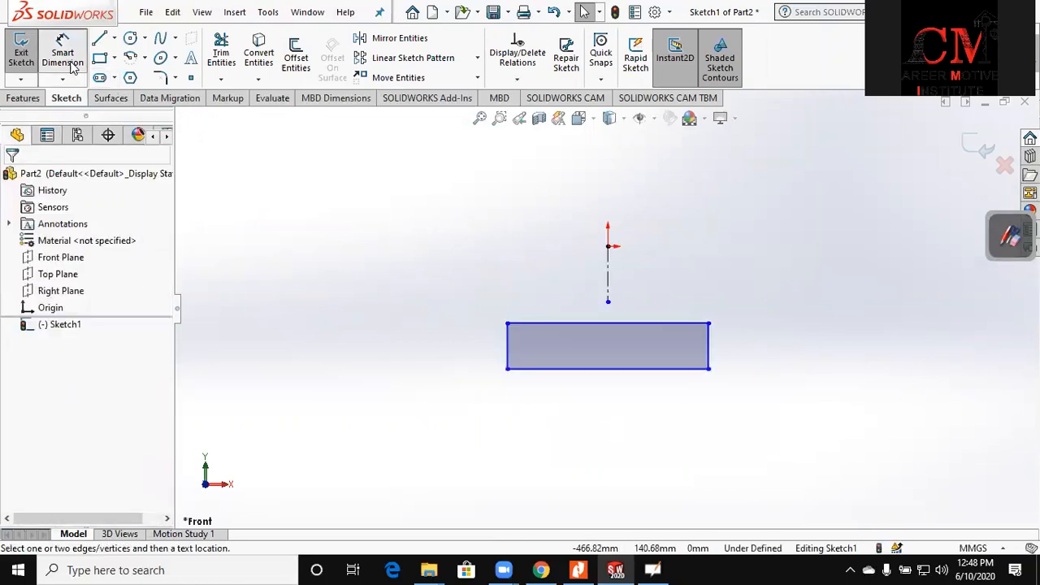
{"action": "left_click", "coordinate": [580, 570]}
{"action": "left_click", "coordinate": [580, 569]}
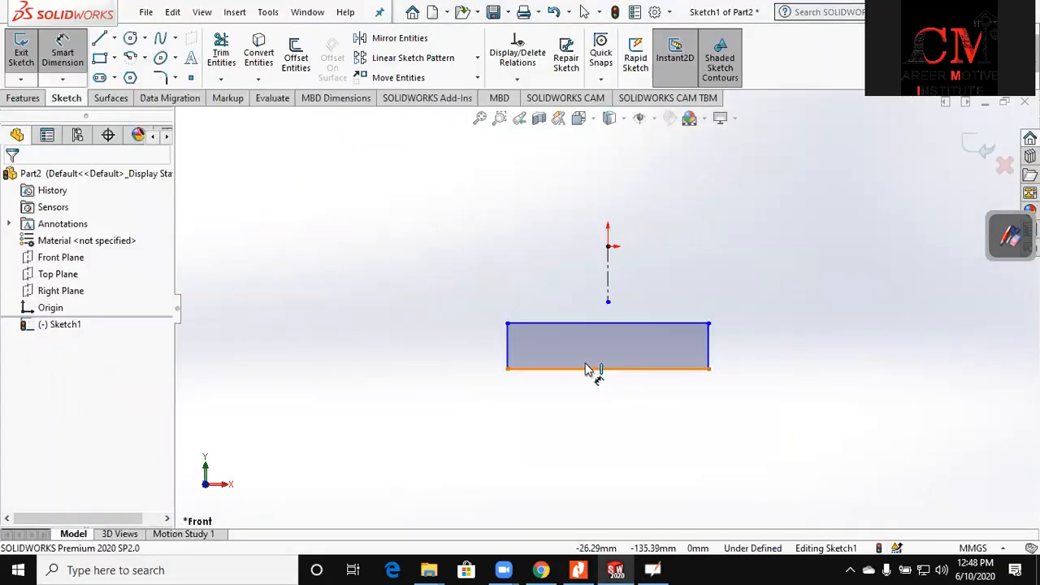
{"action": "left_click", "coordinate": [595, 369]}
{"action": "left_click", "coordinate": [608, 246]}
{"action": "left_click", "coordinate": [459, 319]}
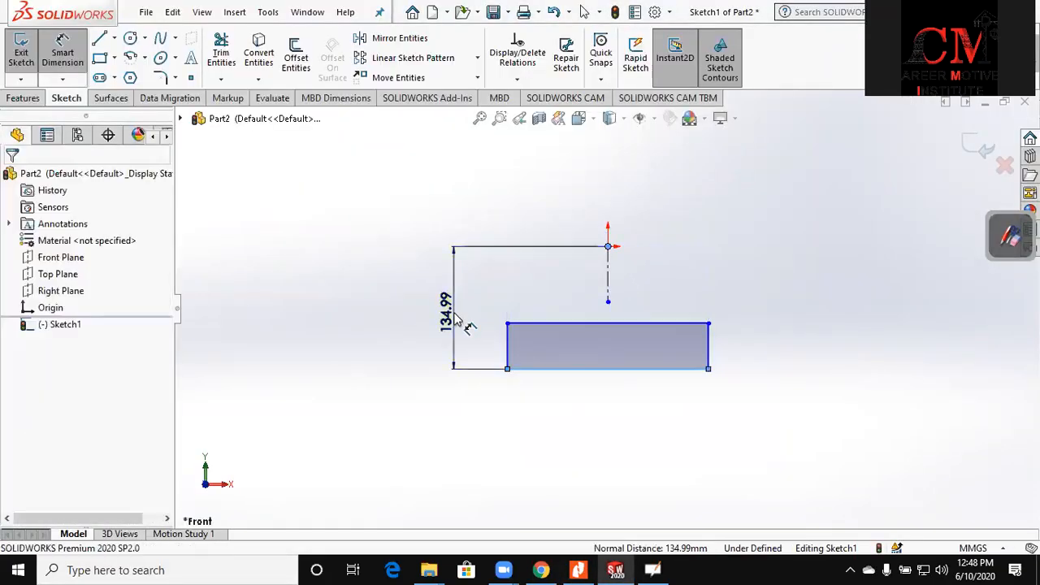
{"action": "type", "text": "150"}
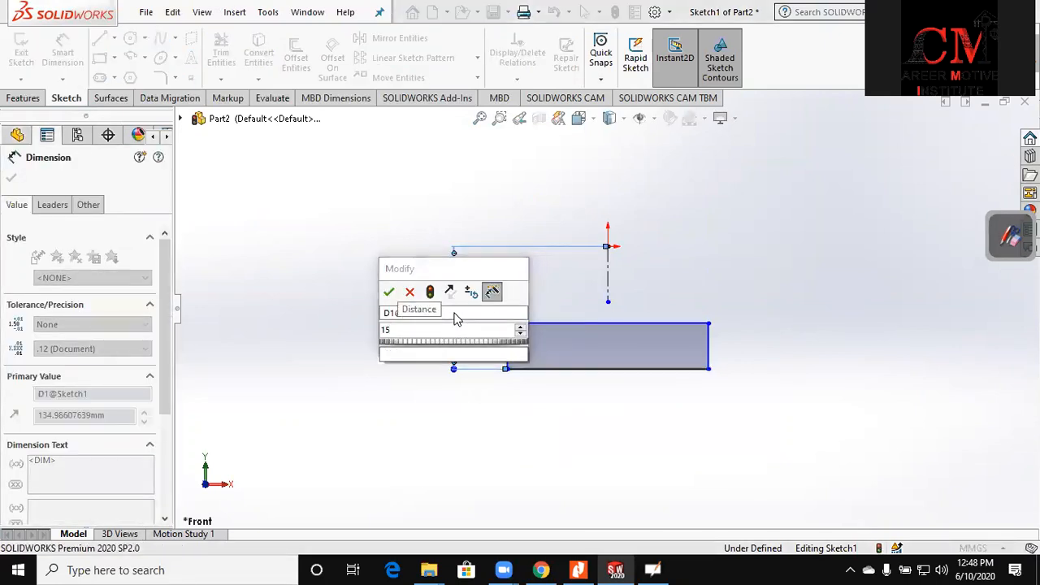
{"action": "key", "text": "Return"}
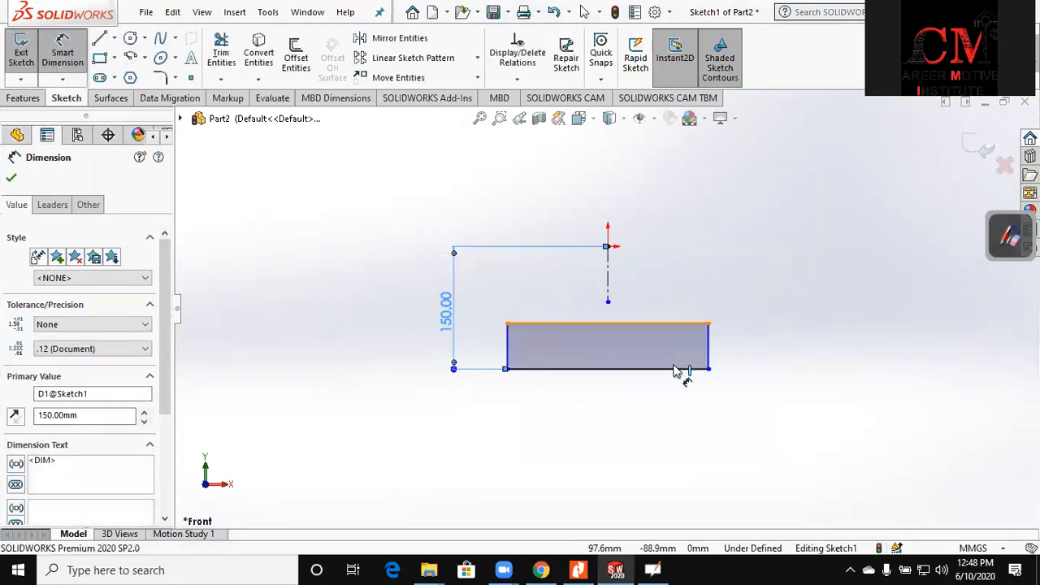
- Dimension the rectangle's height between its top and bottom edges as 25 mm
{"action": "left_click", "coordinate": [680, 369]}
{"action": "left_click", "coordinate": [699, 323]}
{"action": "left_click", "coordinate": [745, 363]}
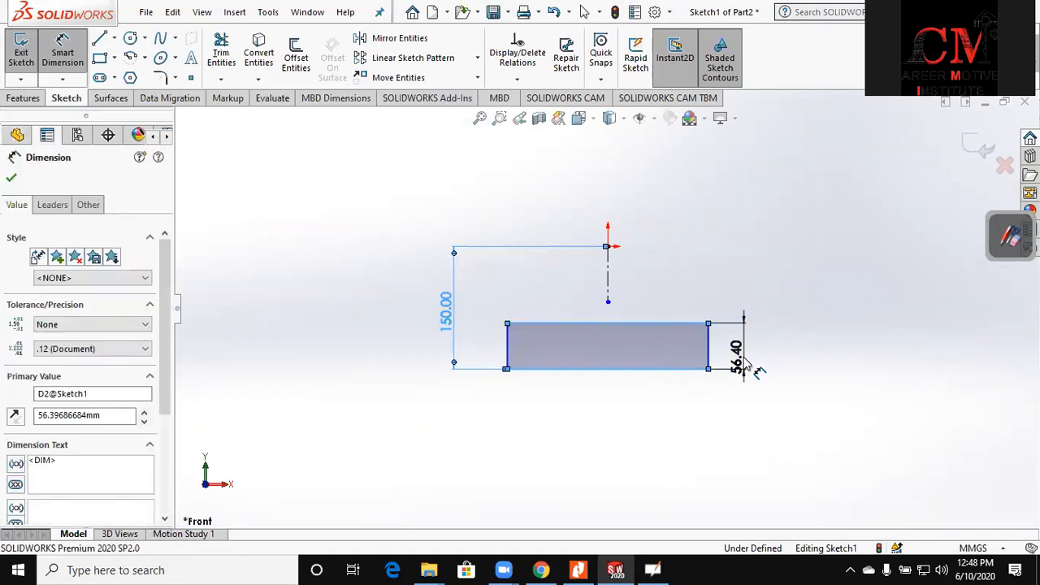
{"action": "type", "text": "25"}
{"action": "key", "text": "Return"}
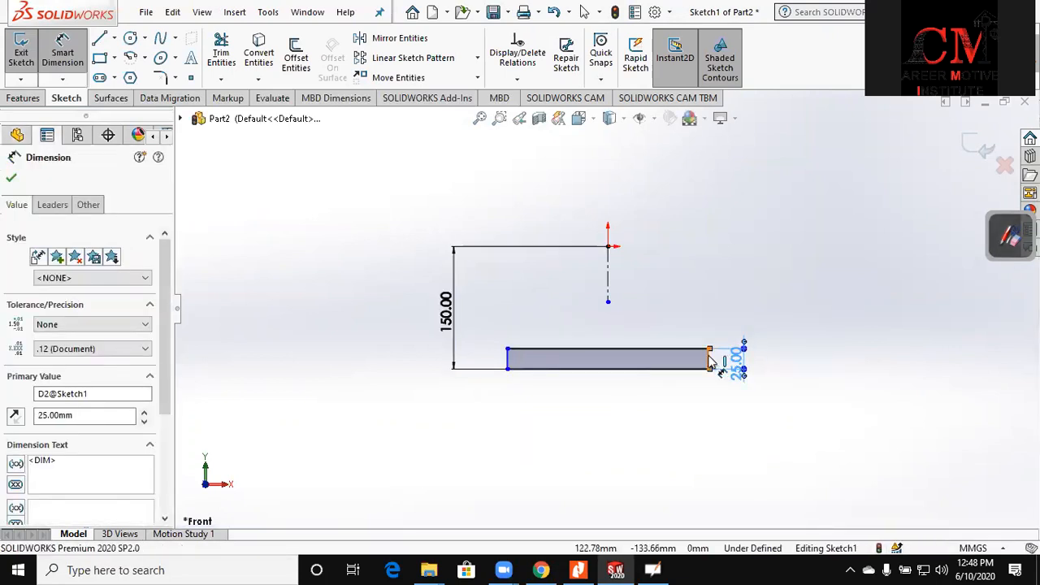
- Dimension the rectangle's width between its two vertical sides as 300 mm
{"action": "left_click", "coordinate": [508, 362]}
{"action": "left_click", "coordinate": [709, 359]}
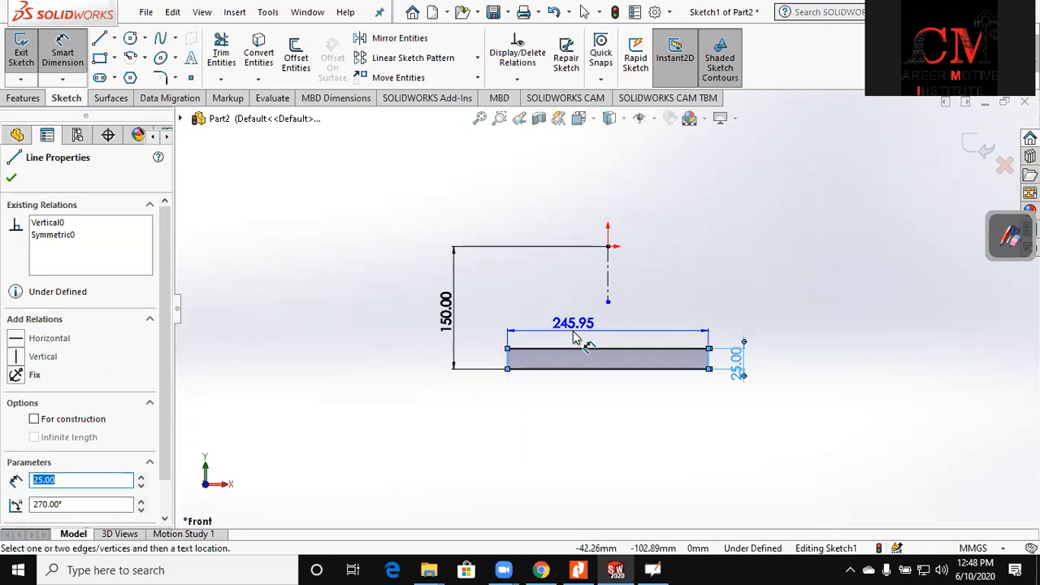
{"action": "left_click", "coordinate": [573, 332]}
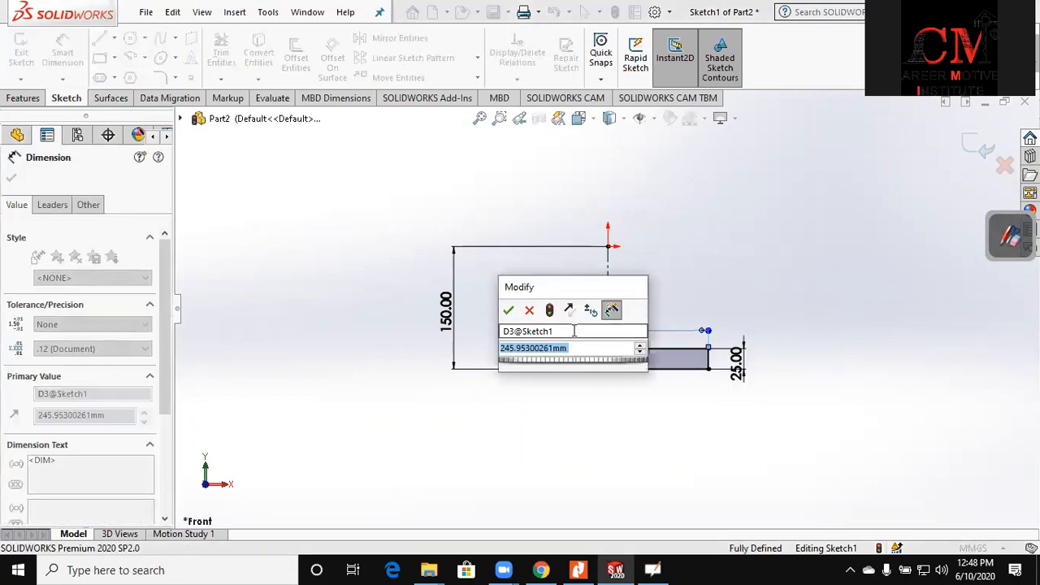
{"action": "type", "text": "300"}
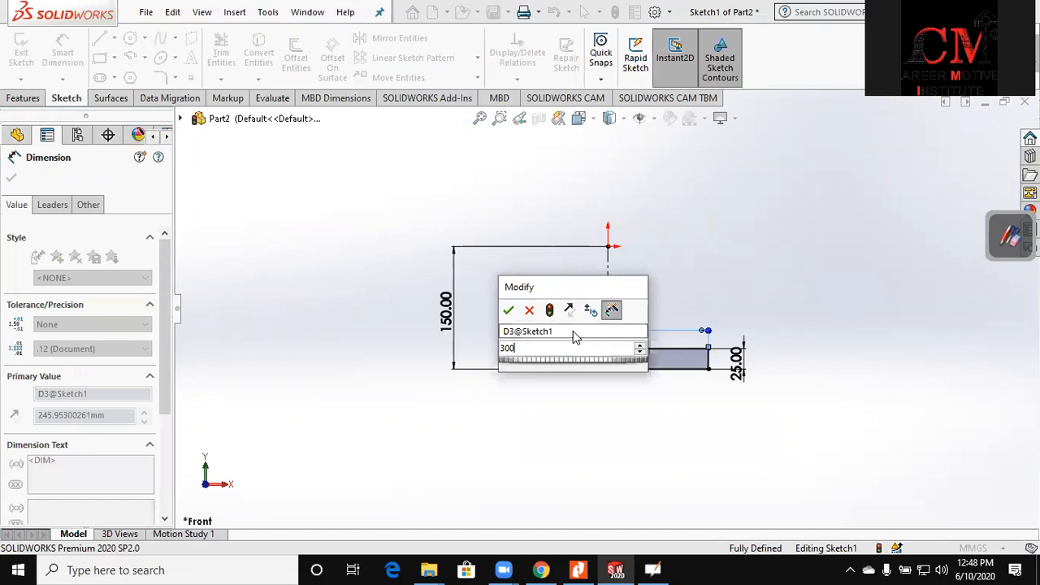
{"action": "key", "text": "Return"}
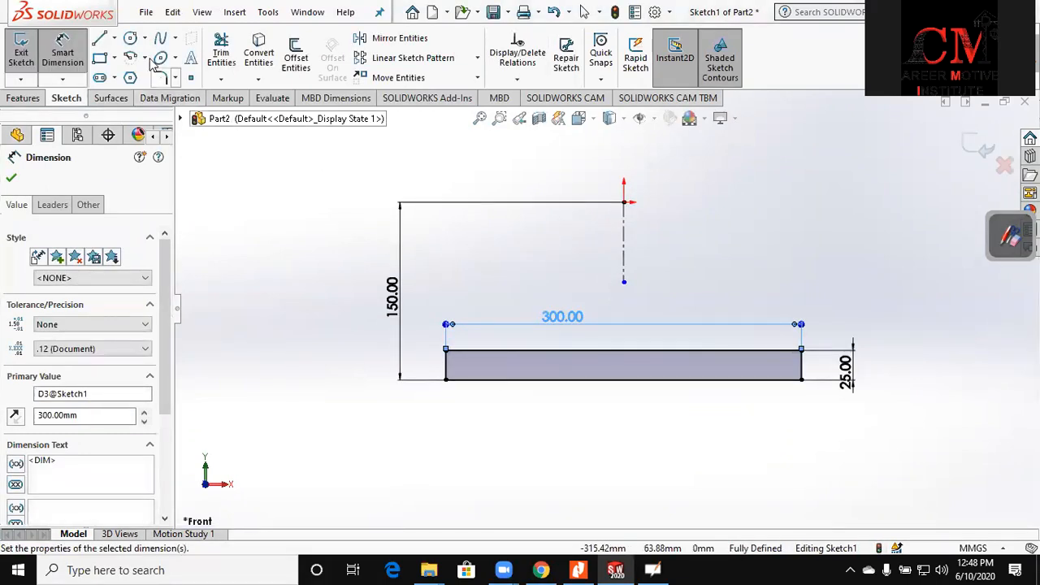
- Draw two concentric circles of about 88 mm and 66 mm radius, centred below the rectangle in line with the centerline
{"action": "left_click", "coordinate": [131, 41]}
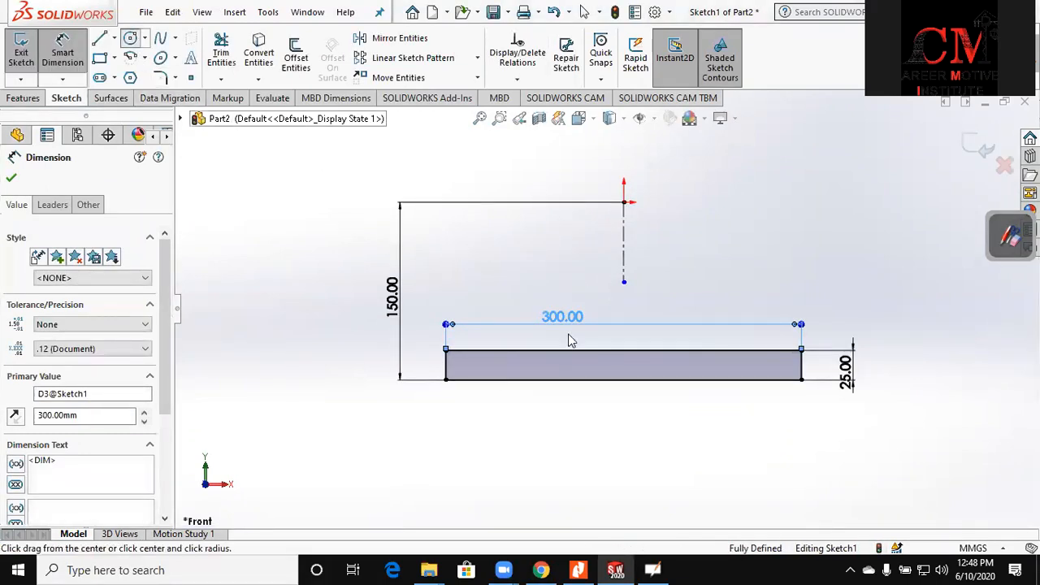
{"action": "left_click", "coordinate": [623, 411]}
{"action": "left_click", "coordinate": [623, 308]}
{"action": "left_click", "coordinate": [623, 412]}
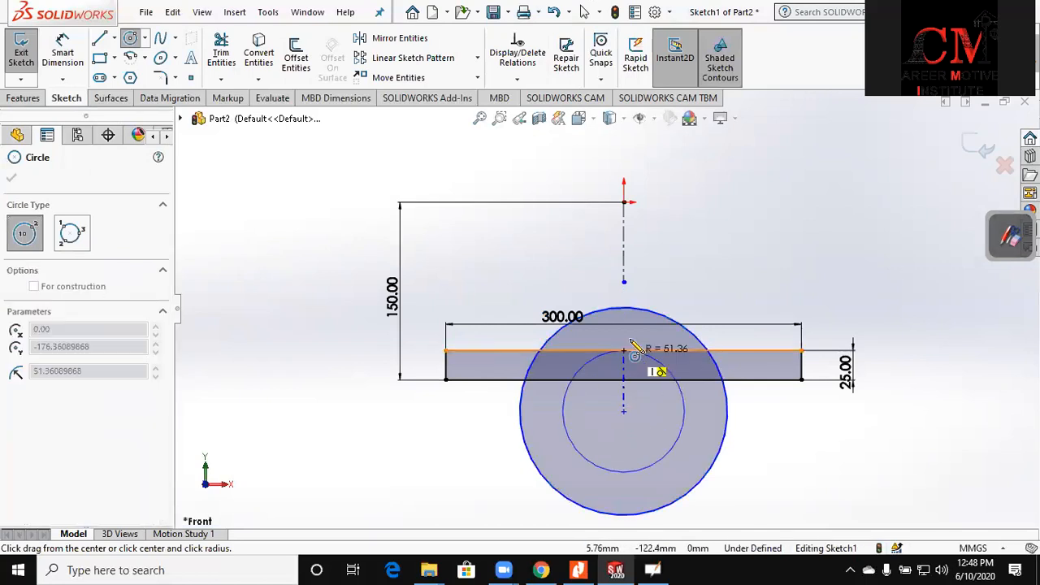
{"action": "left_click", "coordinate": [623, 333]}
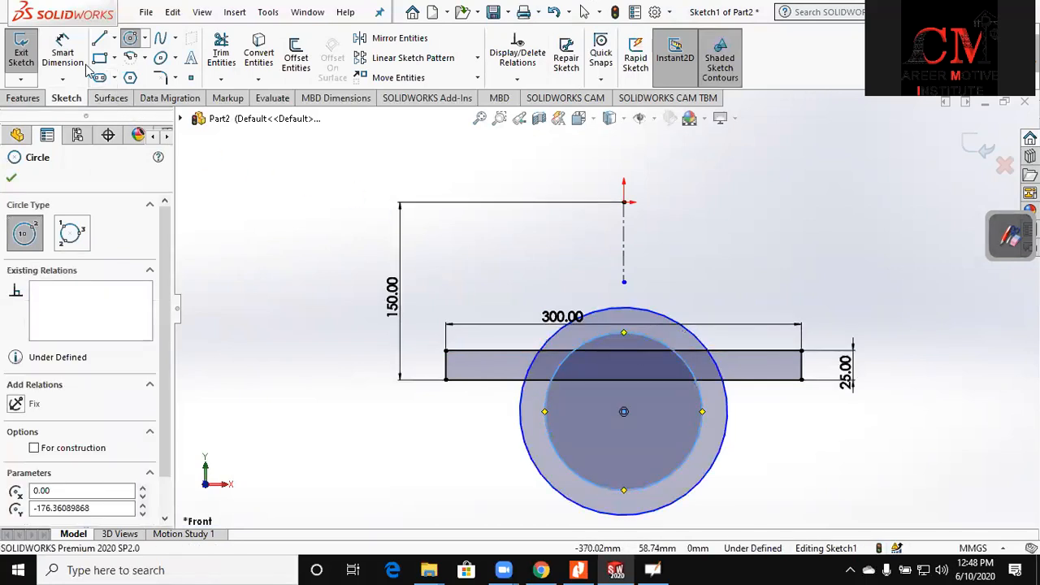
- Dimension the distance from the rectangle's bottom edge to the circles' centre as 39 mm
{"action": "left_click", "coordinate": [62, 50]}
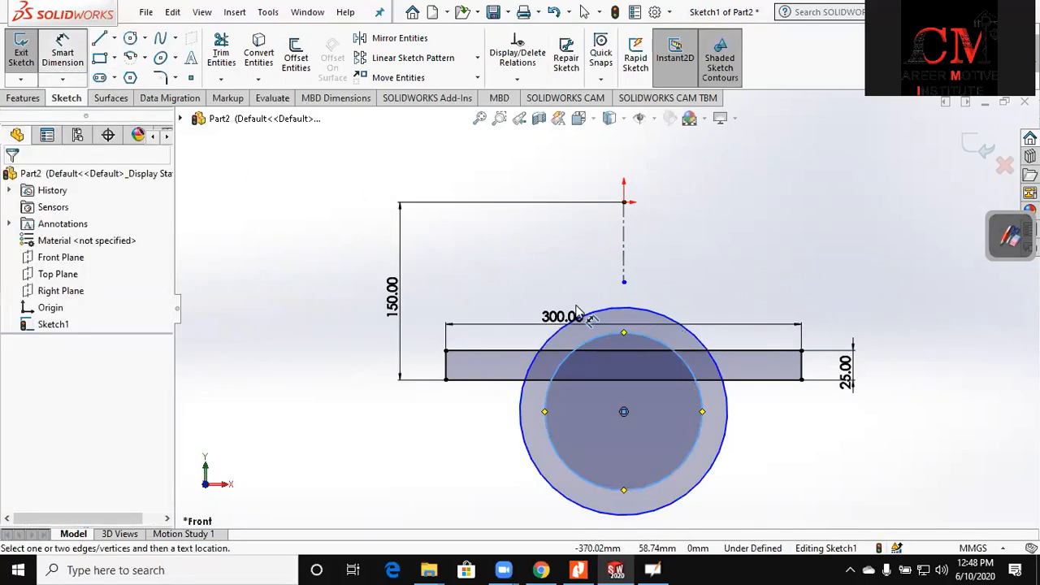
{"action": "left_click", "coordinate": [780, 379]}
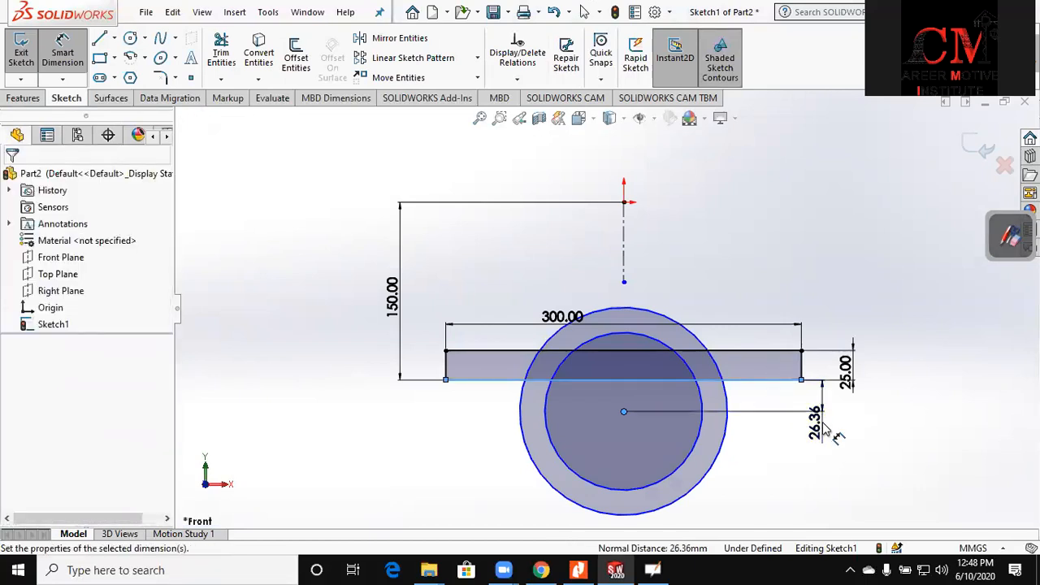
{"action": "left_click", "coordinate": [822, 421]}
{"action": "type", "text": "39"}
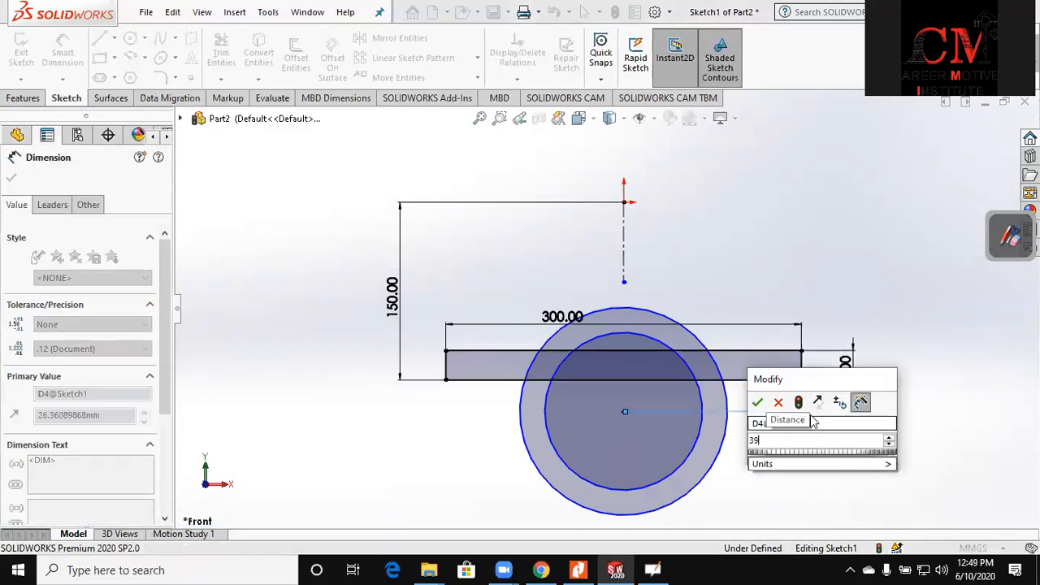
{"action": "left_click", "coordinate": [758, 402]}
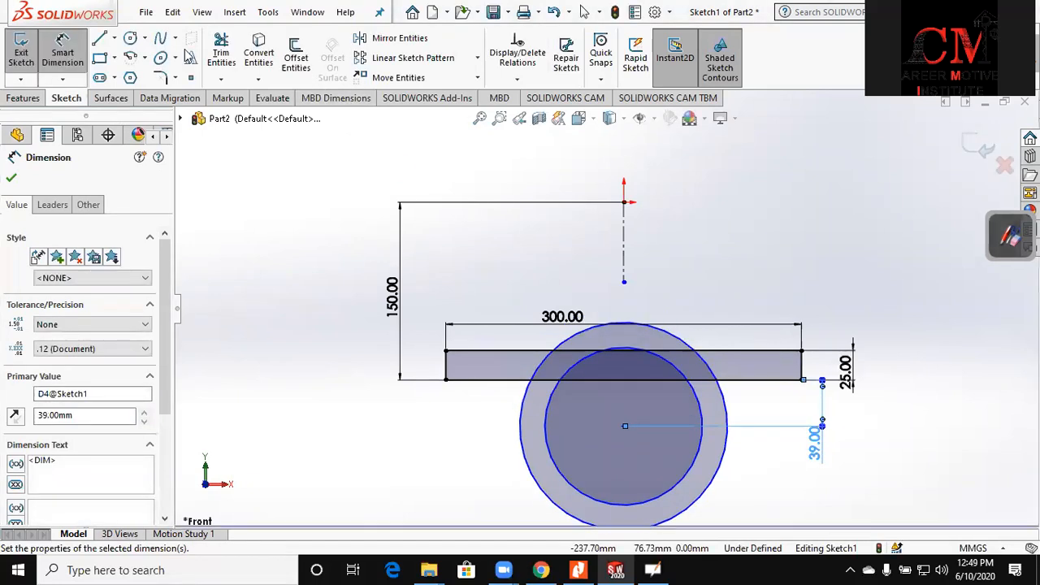
- Trim the circles and rectangle edges to leave one closed flange profile with an arched middle
{"action": "left_click", "coordinate": [221, 53]}
{"action": "left_click_drag", "start_coordinate": [426, 416], "coordinate": [580, 447]}
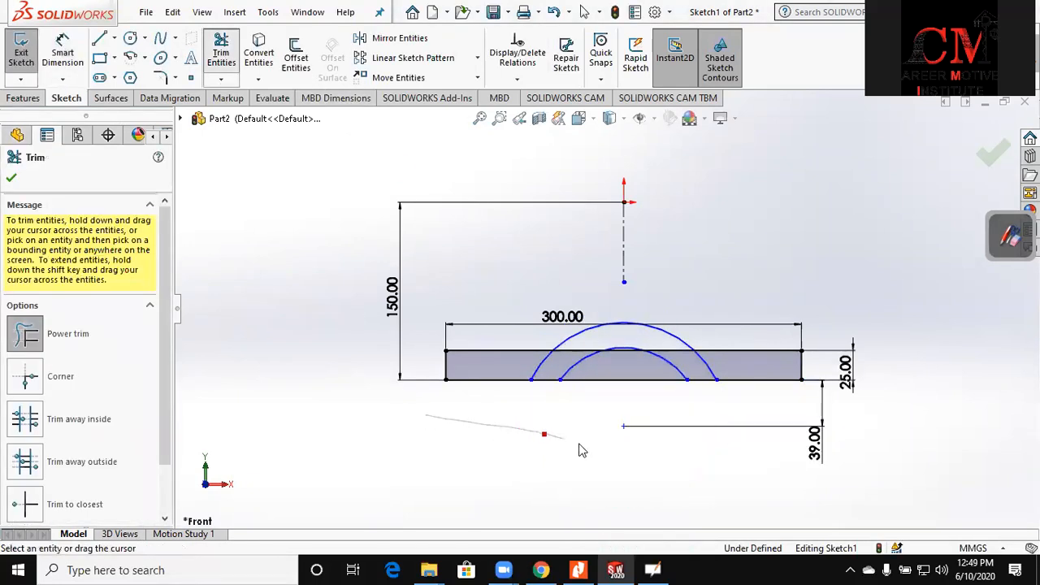
{"action": "scroll", "coordinate": [605, 380], "scroll_direction": "down", "scroll_amount": 2}
{"action": "mouse_move", "coordinate": [647, 420]}
{"action": "left_mouse_down"}
{"action": "mouse_move", "coordinate": [663, 365]}
{"action": "mouse_move", "coordinate": [714, 335]}
{"action": "mouse_move", "coordinate": [756, 352]}
{"action": "mouse_move", "coordinate": [677, 372]}
{"action": "left_mouse_up"}
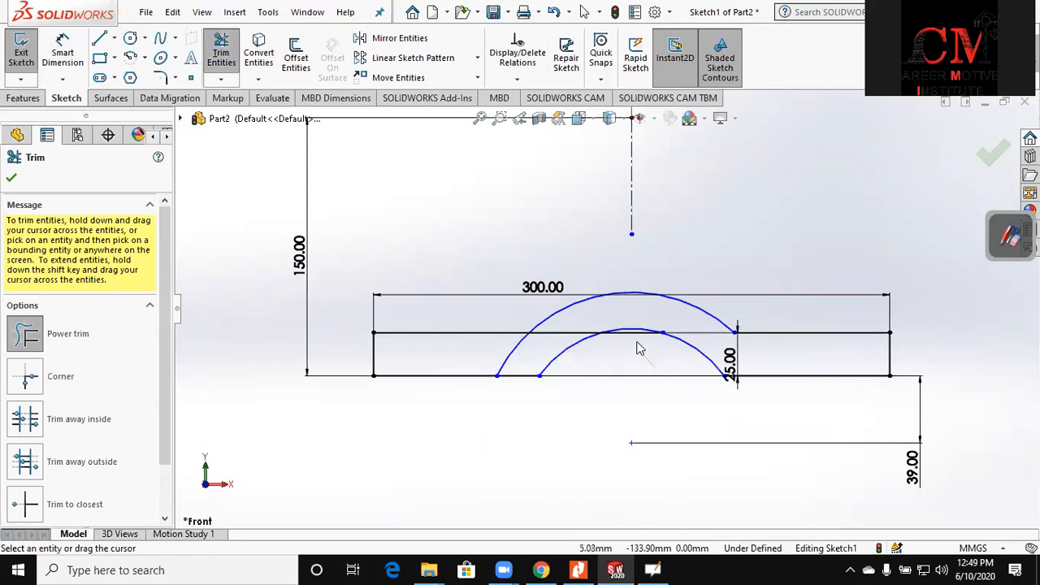
{"action": "left_click_drag", "start_coordinate": [636, 336], "coordinate": [574, 333]}
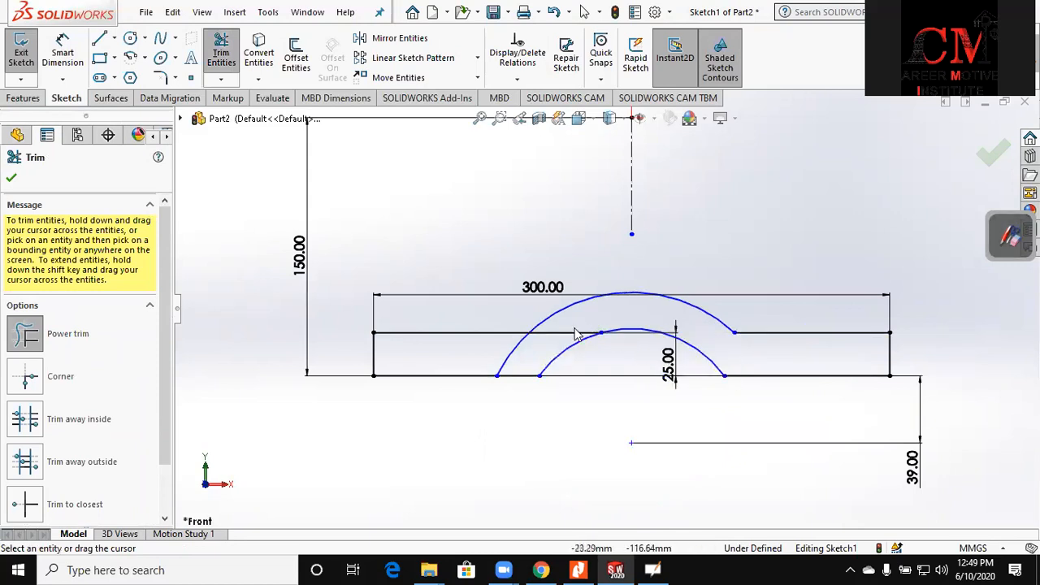
{"action": "left_click_drag", "start_coordinate": [504, 355], "coordinate": [501, 355]}
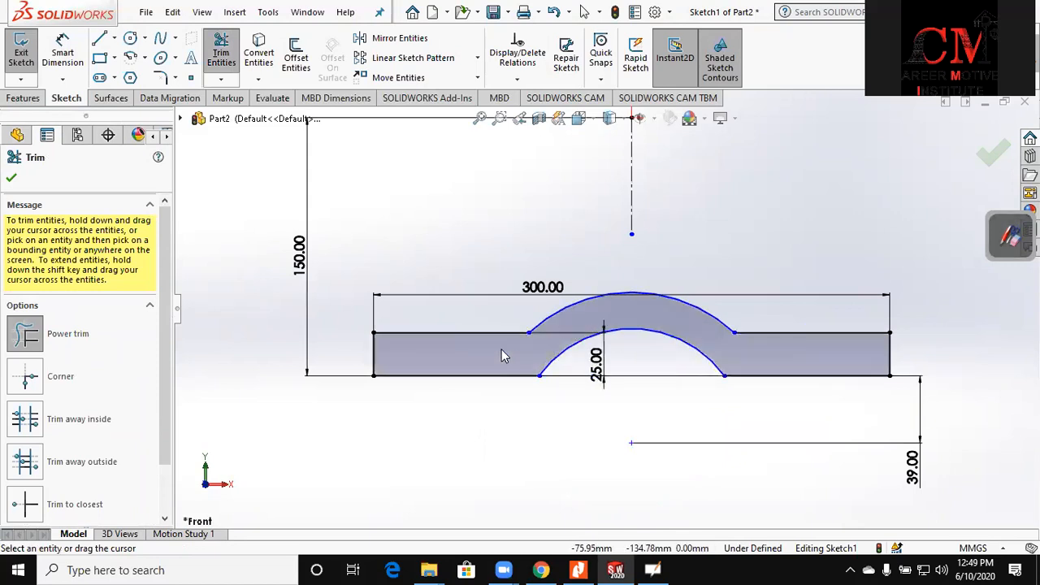
- Dimension the outer arc's radius as 105 mm
{"action": "left_click", "coordinate": [62, 53]}
{"action": "left_click", "coordinate": [698, 308]}
{"action": "left_click", "coordinate": [729, 269]}
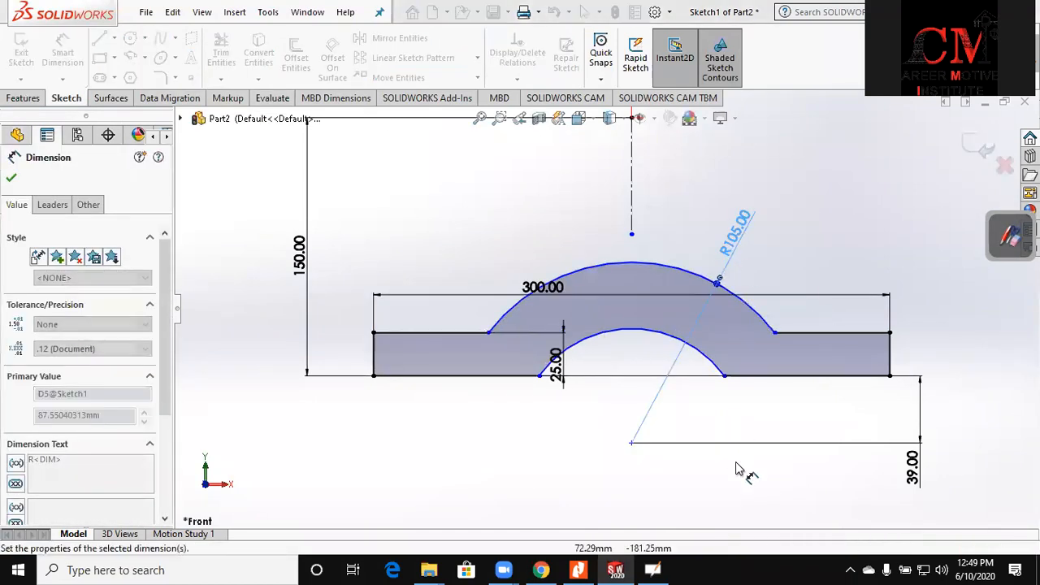
- Check the arc radii in the PDF drawing and dimension the inner arc's radius as 80 mm
{"action": "left_click", "coordinate": [580, 569]}
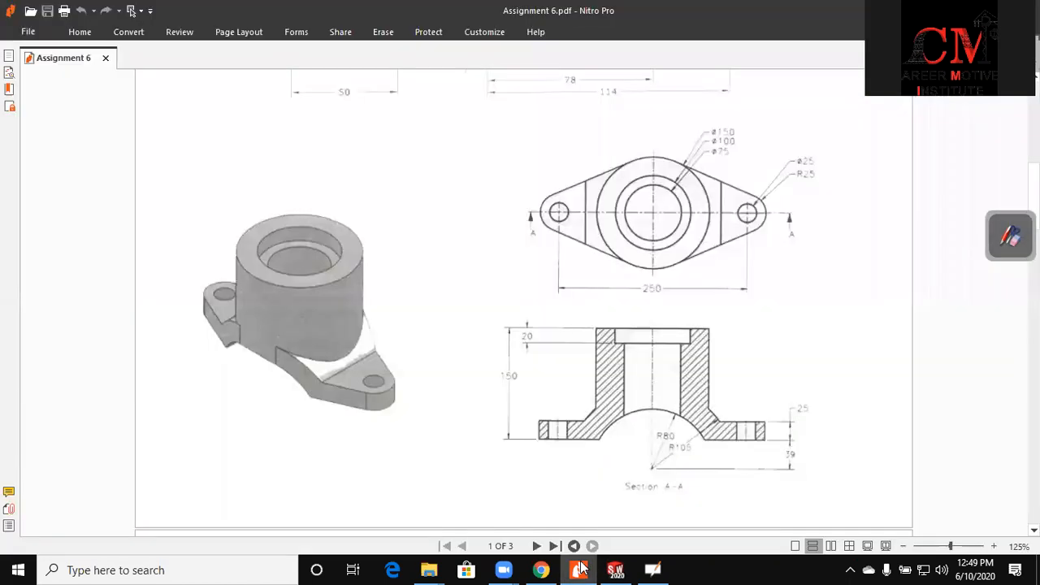
{"action": "left_click", "coordinate": [580, 569]}
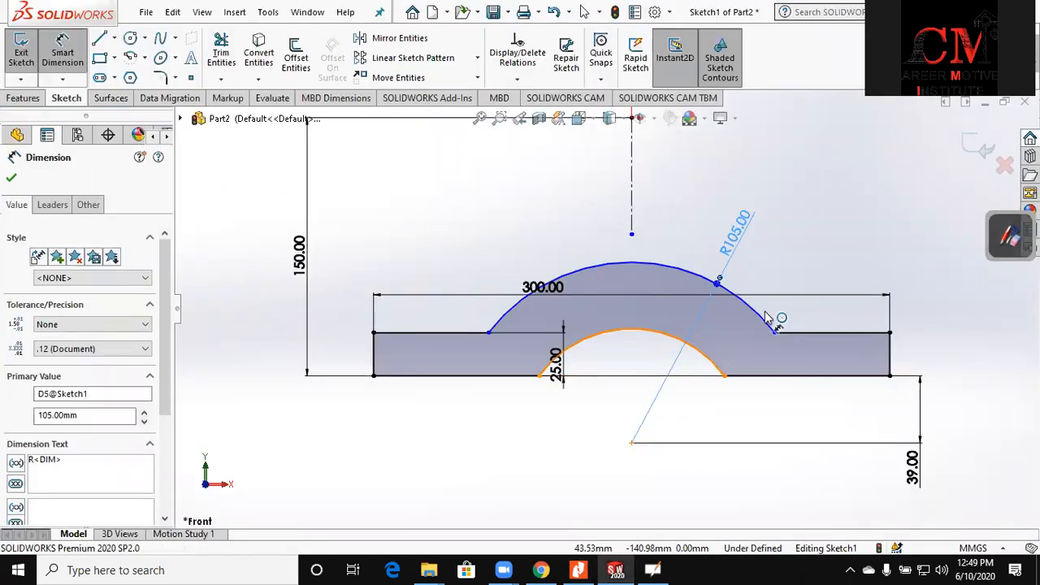
{"action": "left_click", "coordinate": [713, 359]}
{"action": "left_click", "coordinate": [799, 263]}
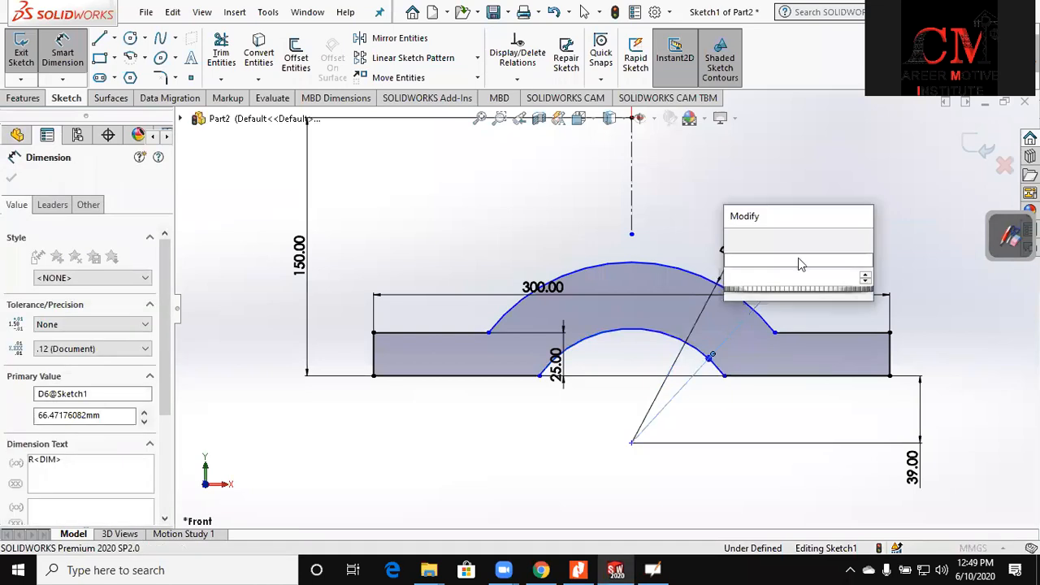
{"action": "type", "text": "80"}
{"action": "key", "text": "Return"}
{"action": "key", "text": "Escape"}
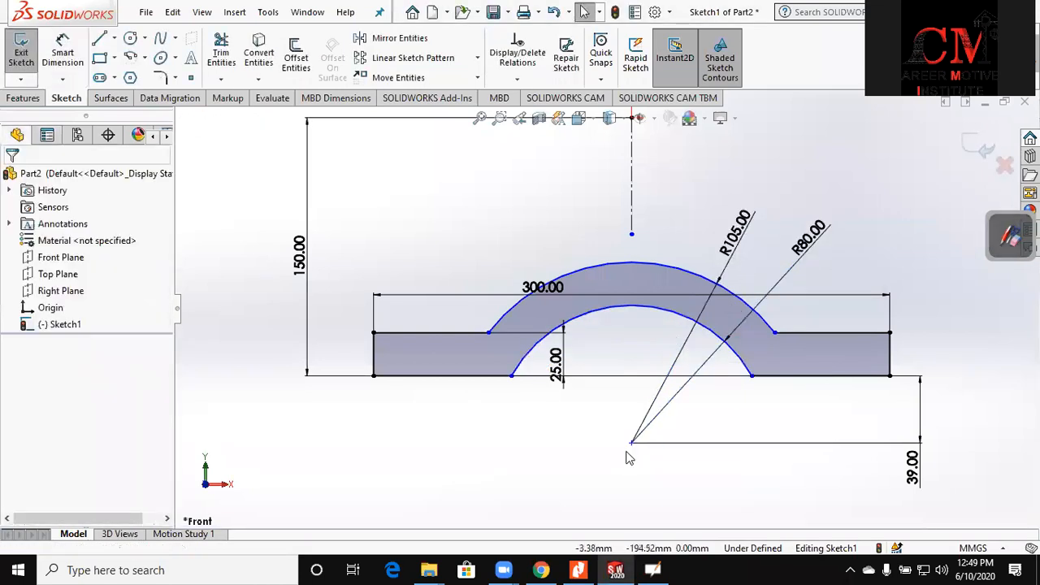
- Constrain the arcs' shared centre point to lie on the vertical centerline
{"action": "left_click", "coordinate": [632, 445]}
{"action": "left_click", "coordinate": [634, 214]}
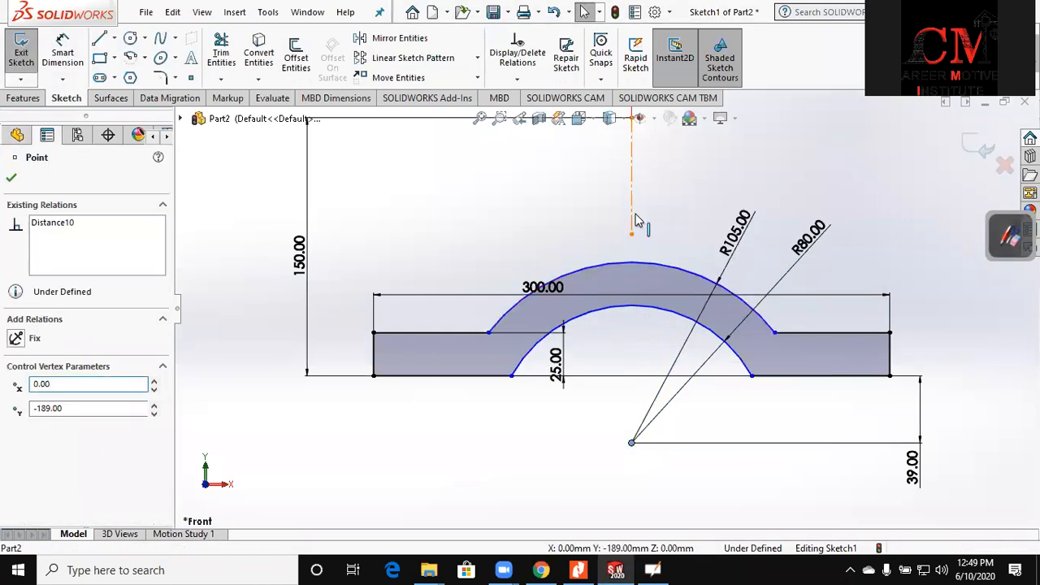
{"action": "left_click", "coordinate": [50, 442]}
{"action": "key", "text": "Escape"}
- Check the PDF drawing and extrude the arched profile 150 mm with the Mid Plane end condition
{"action": "key", "text": "f"}
{"action": "mouse_move", "coordinate": [498, 461]}
{"action": "middle_mouse_down"}
{"action": "mouse_move", "coordinate": [547, 448]}
{"action": "mouse_move", "coordinate": [547, 476]}
{"action": "middle_mouse_up"}
{"action": "left_click", "coordinate": [577, 569]}
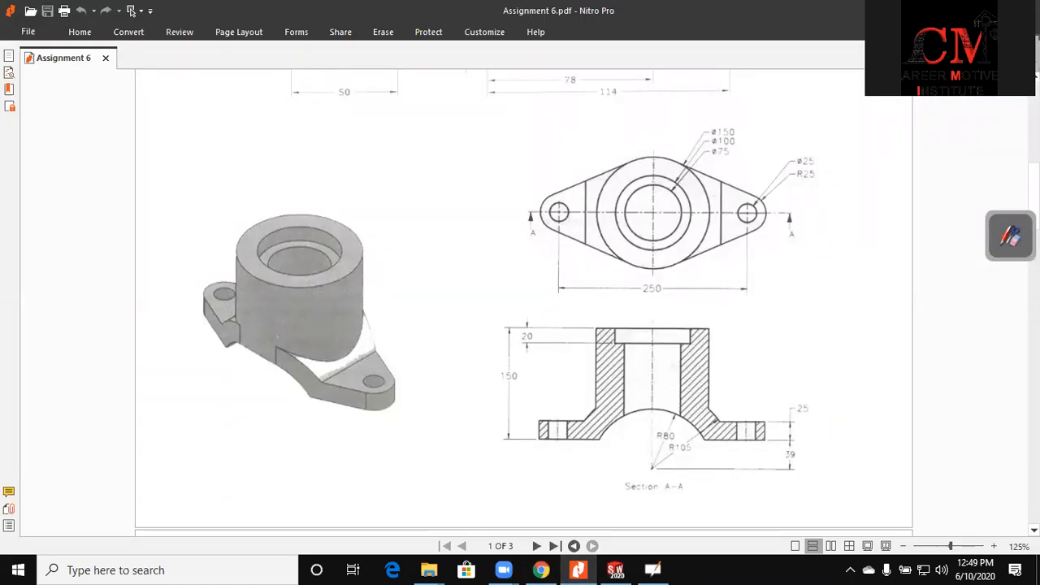
{"action": "left_click", "coordinate": [615, 569]}
{"action": "middle_click_drag", "start_coordinate": [802, 247], "coordinate": [841, 271]}
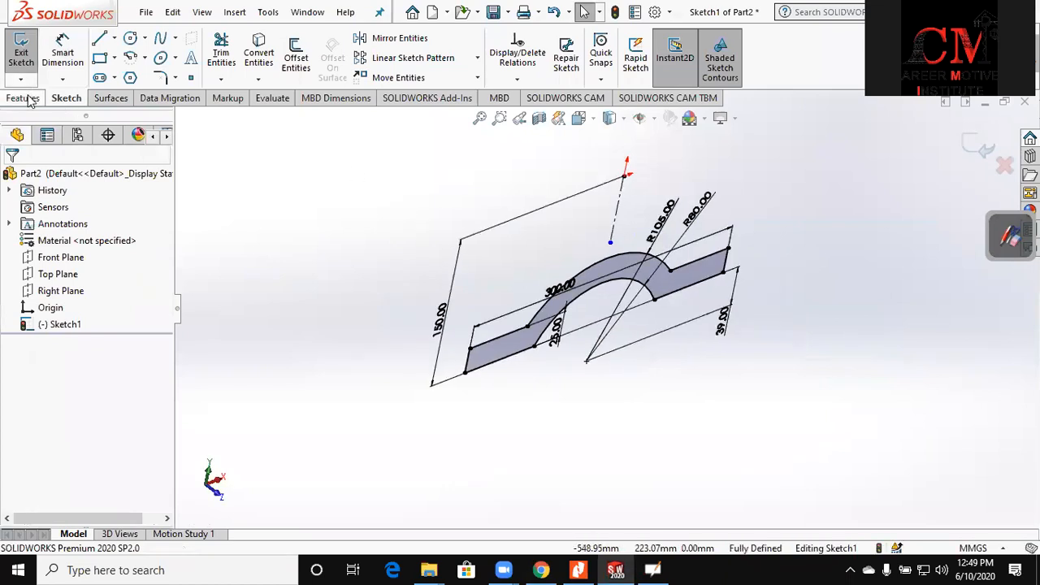
{"action": "left_click", "coordinate": [24, 98]}
{"action": "left_click", "coordinate": [27, 55]}
{"action": "left_click", "coordinate": [81, 269]}
{"action": "left_click", "coordinate": [57, 323]}
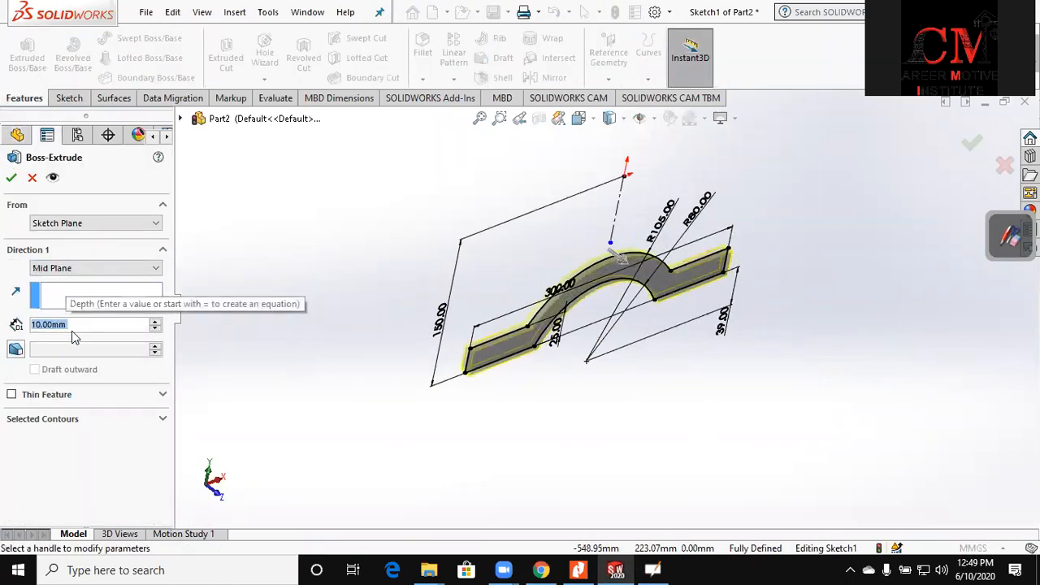
{"action": "type", "text": "150"}
{"action": "key", "text": "Return"}
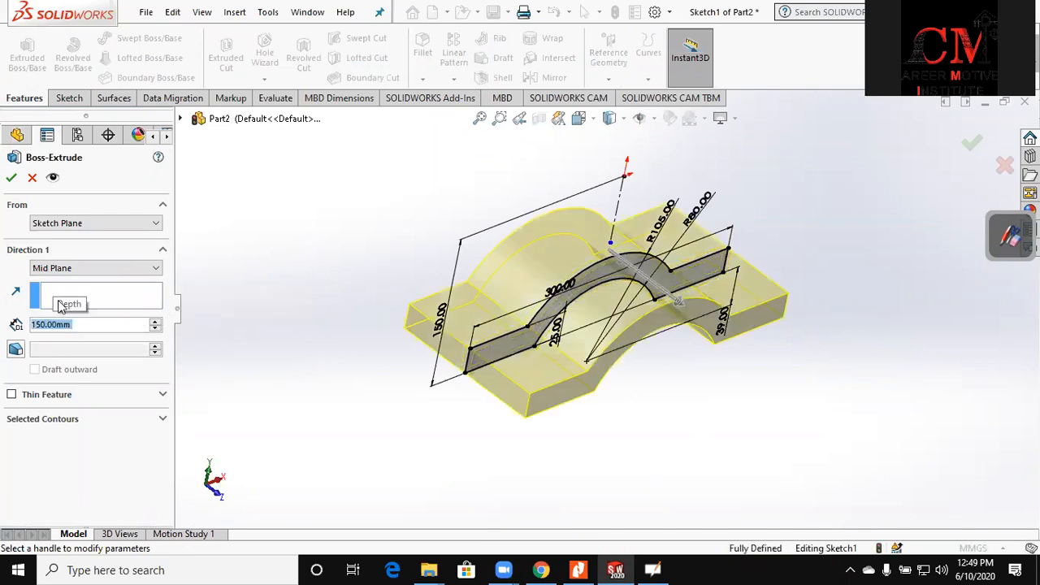
{"action": "left_click", "coordinate": [11, 177]}
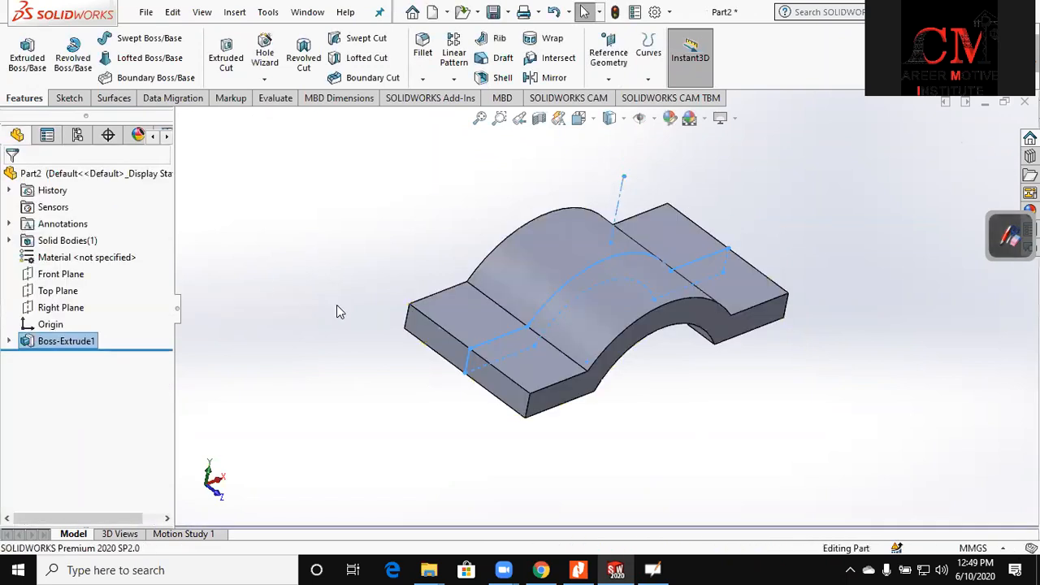
- Start a sketch on the flange's flat underside and draw a circle of about 64 mm radius centred on the origin
{"action": "middle_click_drag", "start_coordinate": [352, 183], "coordinate": [782, 398]}
{"action": "left_click", "coordinate": [731, 382]}
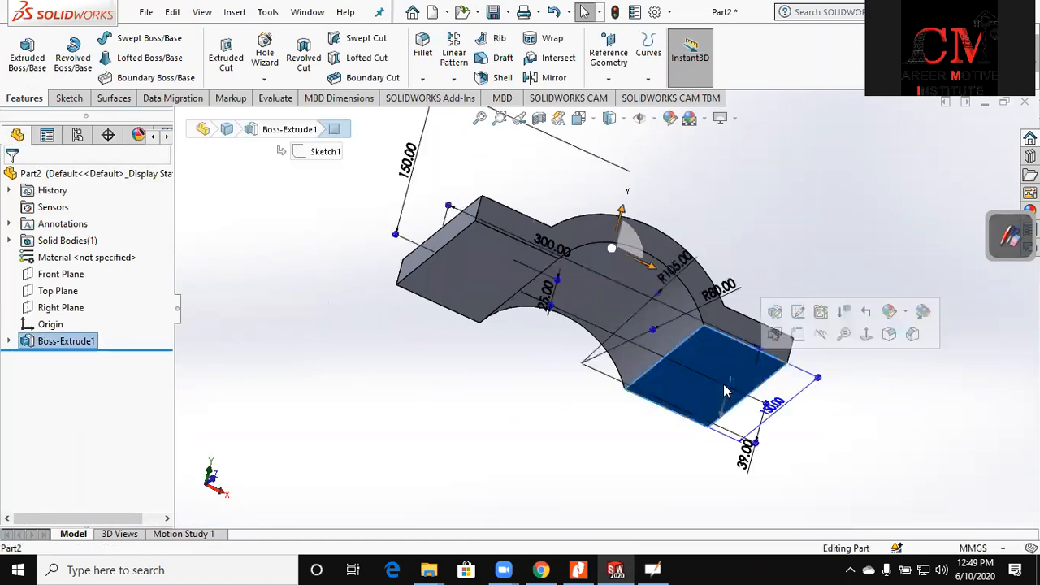
{"action": "left_click", "coordinate": [69, 98]}
{"action": "left_click", "coordinate": [21, 50]}
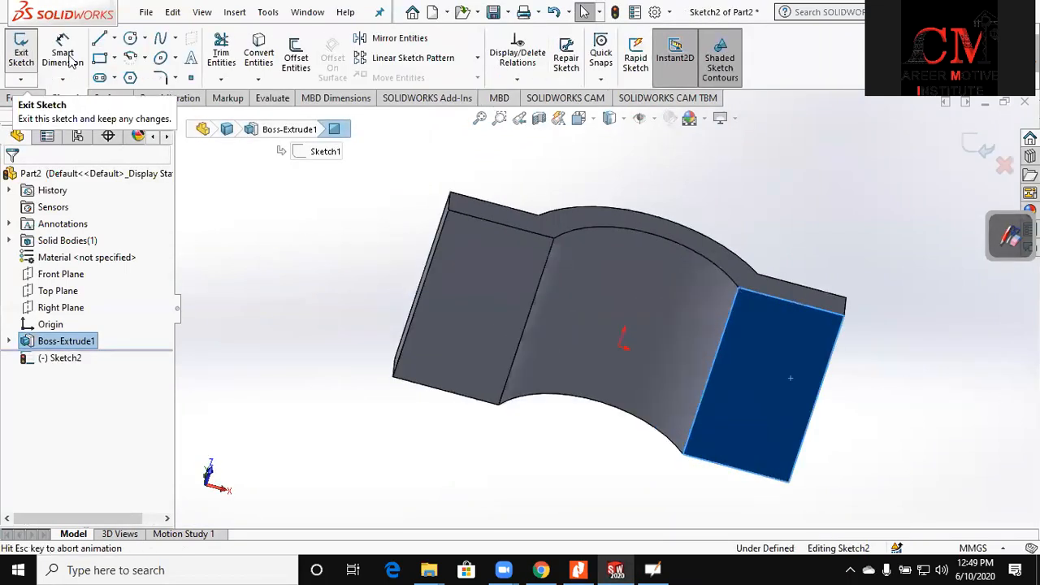
{"action": "left_click", "coordinate": [129, 38]}
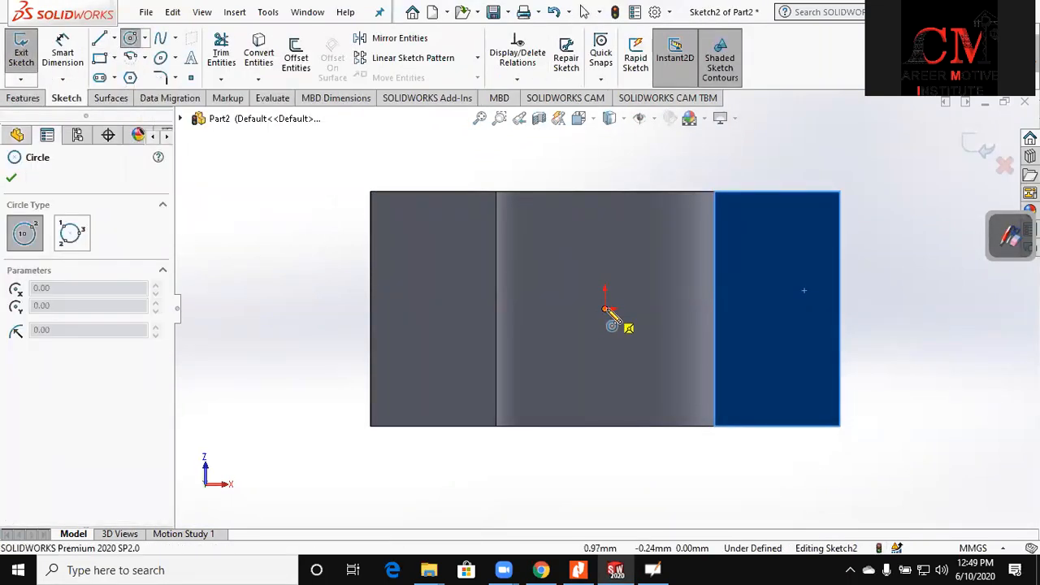
{"action": "left_click", "coordinate": [605, 308]}
{"action": "left_click", "coordinate": [615, 212]}
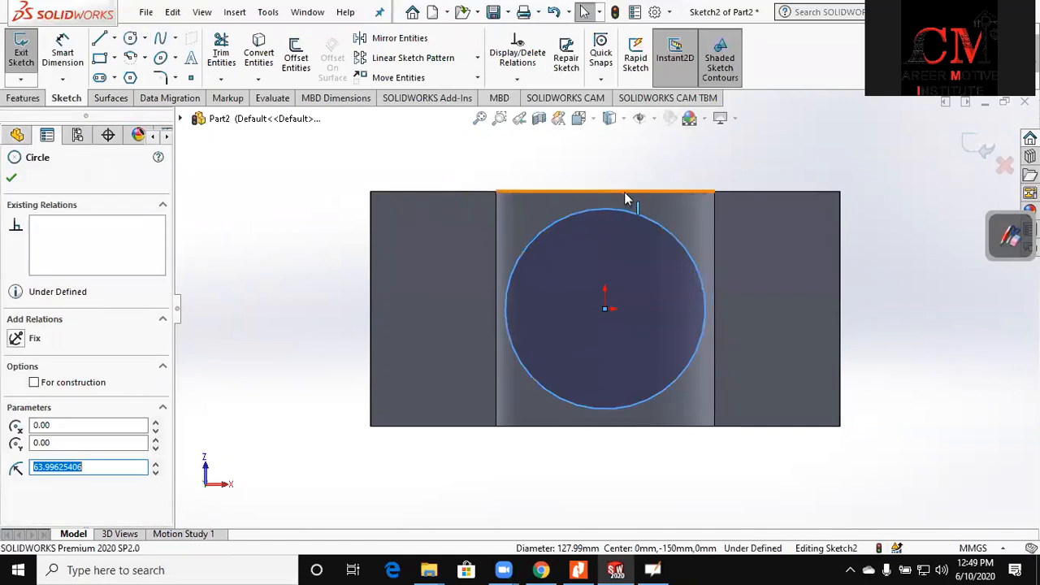
- Make the central circle tangent to the long side edge of the plate
{"action": "left_click", "coordinate": [623, 192], "text": "ctrl"}
{"action": "left_click", "coordinate": [37, 423]}
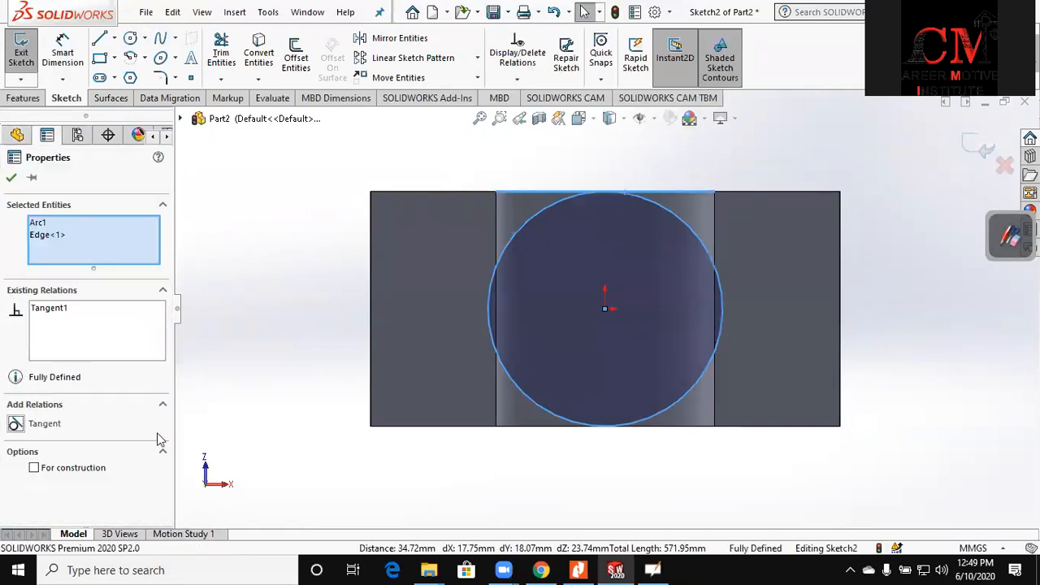
{"action": "key", "text": "Escape"}
- Draw a small circle on one flange end, level with the origin and centred about 110 mm from it
{"action": "key", "text": "Return"}
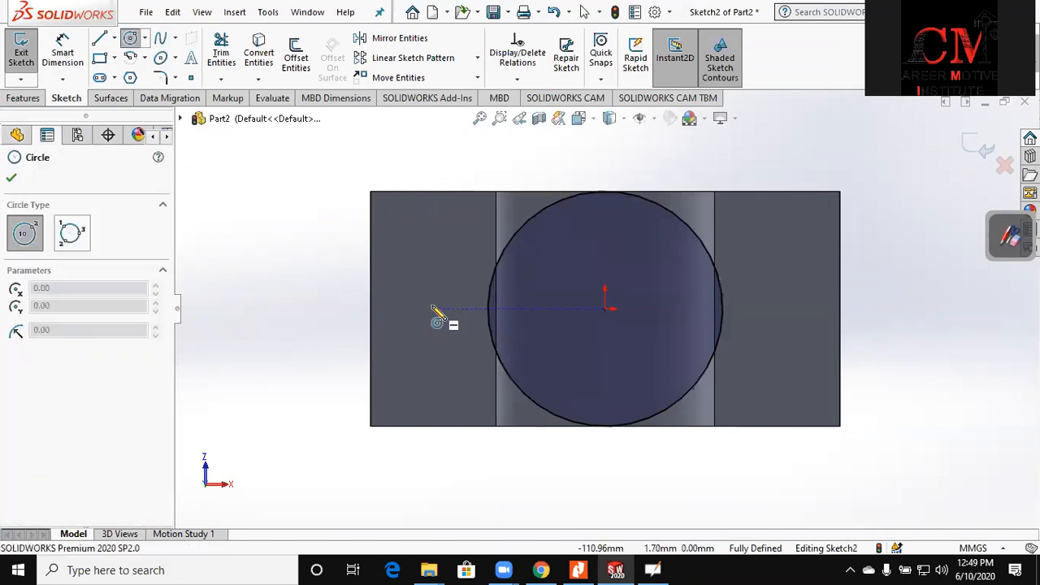
{"action": "left_click", "coordinate": [432, 309]}
{"action": "left_click", "coordinate": [462, 294]}
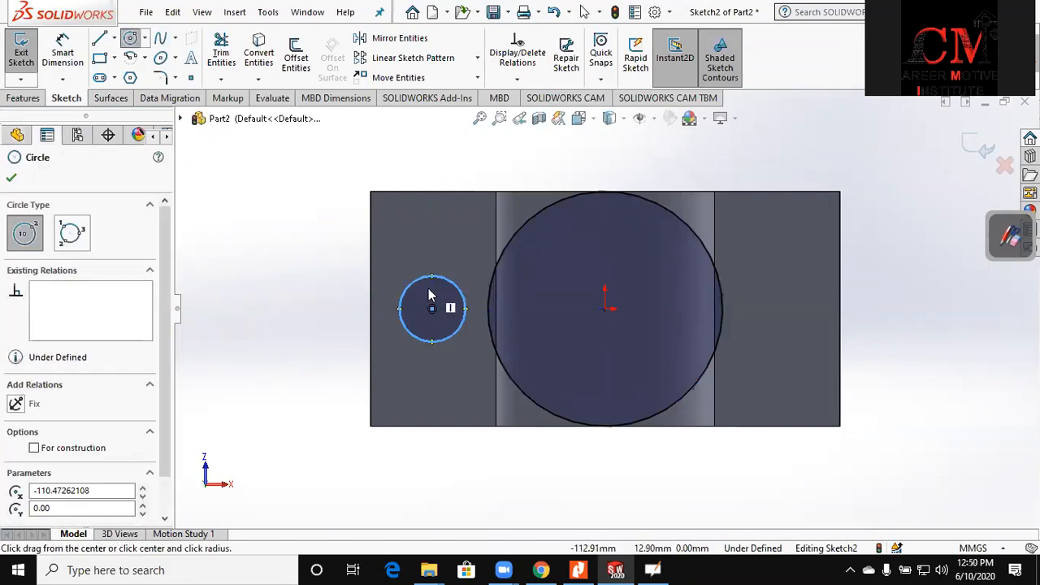
{"action": "key", "text": "Escape"}
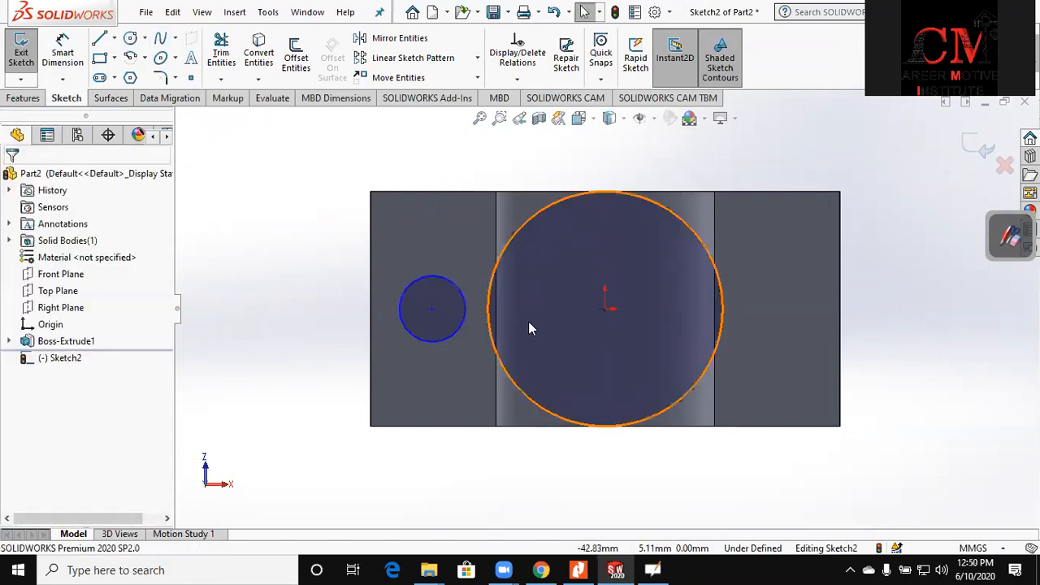
- Make the small circle tangent to the short end edge of the plate
{"action": "left_click", "coordinate": [423, 338]}
{"action": "left_click", "coordinate": [371, 315], "text": "ctrl"}
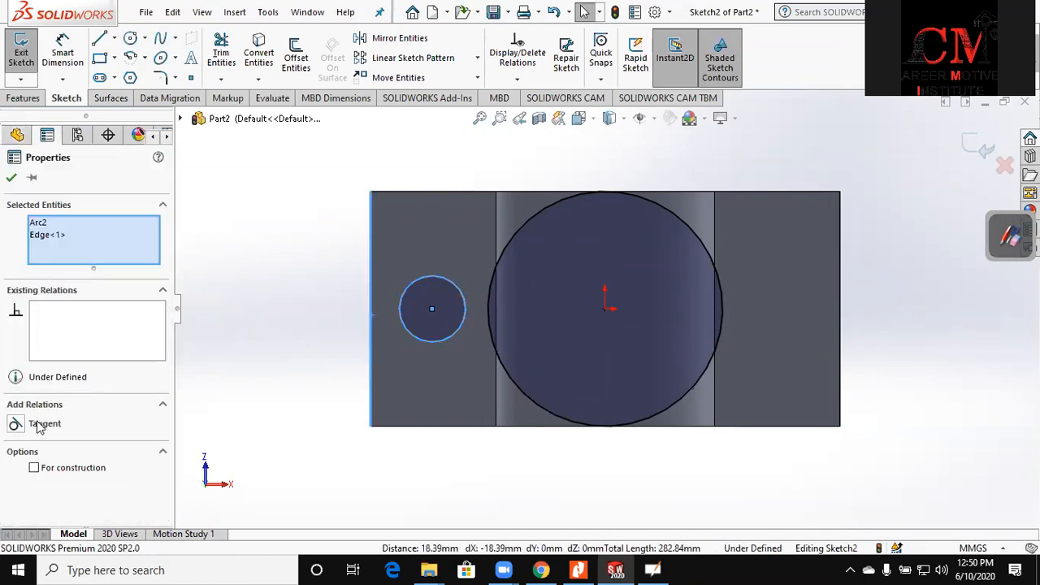
{"action": "left_click", "coordinate": [39, 423]}
{"action": "left_click", "coordinate": [209, 434]}
{"action": "key", "text": "ctrl+b"}
- Draw short horizontal and vertical construction lines from the origin, with the horizontal line's inner endpoint attached to the origin
{"action": "left_click", "coordinate": [115, 38]}
{"action": "left_click", "coordinate": [134, 74]}
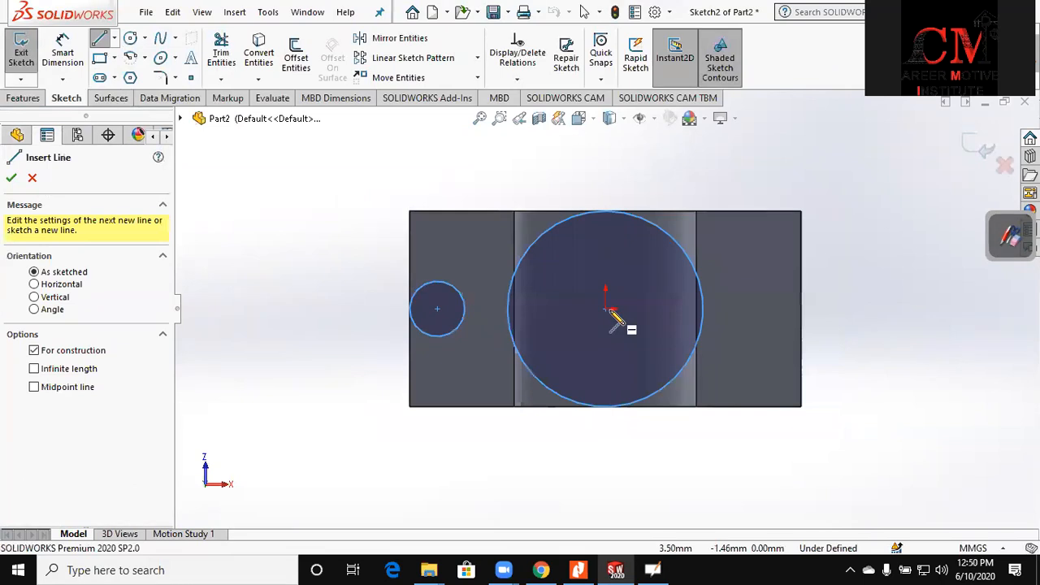
{"action": "left_click", "coordinate": [609, 309]}
{"action": "left_click", "coordinate": [648, 308]}
{"action": "left_click", "coordinate": [608, 273]}
{"action": "key", "text": "Escape"}
{"action": "scroll", "coordinate": [617, 317], "scroll_direction": "down", "scroll_amount": 5}
{"action": "key", "text": "Escape"}
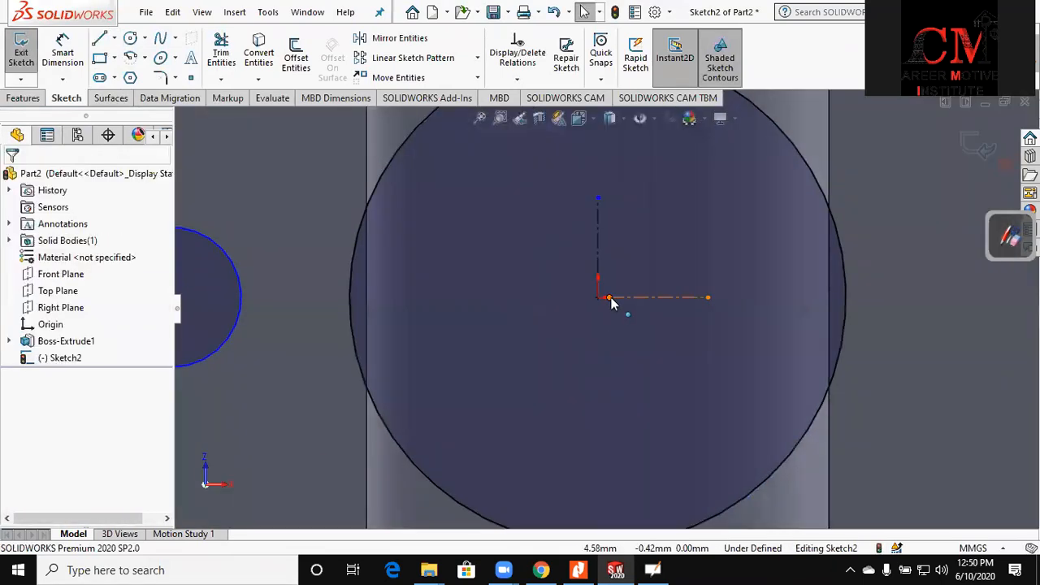
{"action": "left_click", "coordinate": [605, 297]}
{"action": "left_click", "coordinate": [598, 316]}
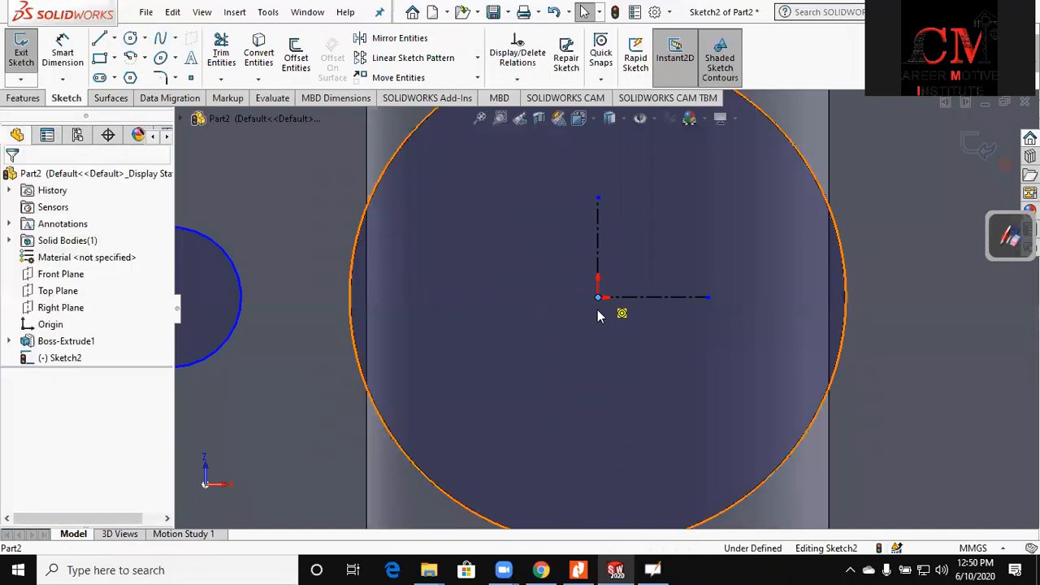
- Make the small circle's centre coincident with the horizontal construction line
{"action": "scroll", "coordinate": [598, 315], "scroll_direction": "up", "scroll_amount": 6}
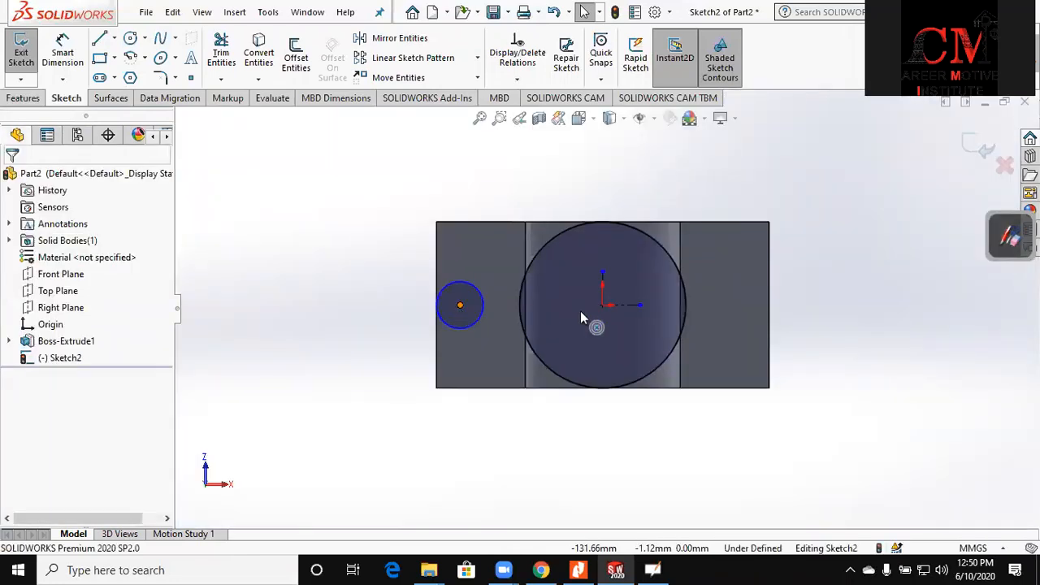
{"action": "left_click", "coordinate": [632, 306], "text": "ctrl"}
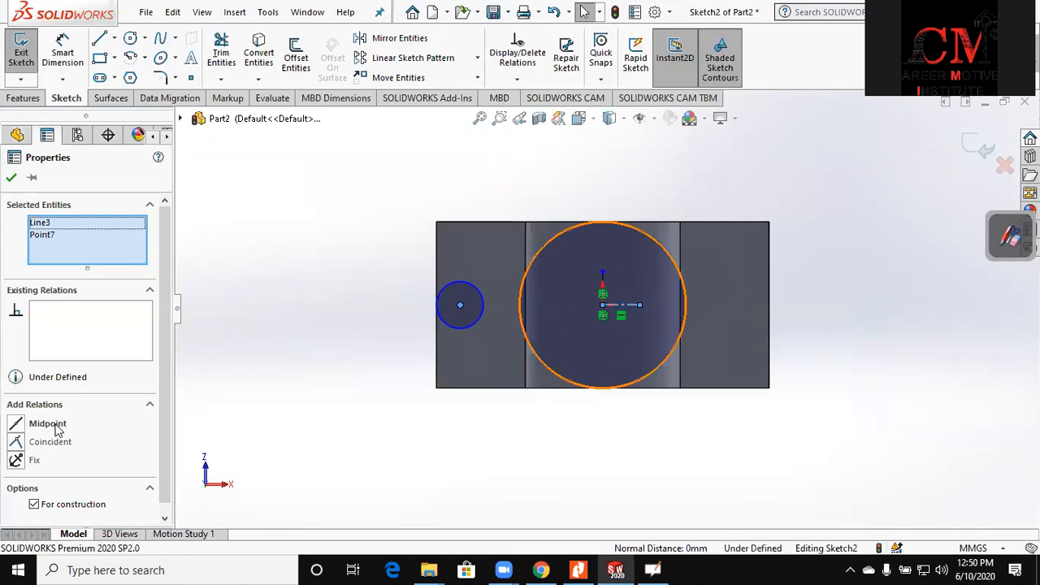
{"action": "left_click", "coordinate": [48, 442]}
{"action": "left_click", "coordinate": [197, 436]}
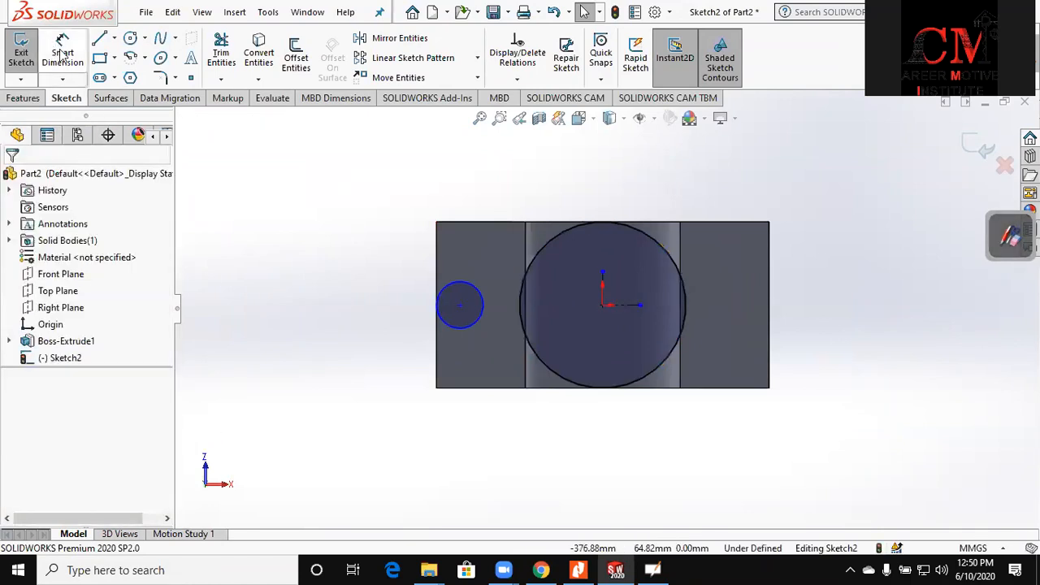
- Draw a slanted line about 283 mm long above the two circles and make it tangent to both
{"action": "left_click", "coordinate": [71, 50]}
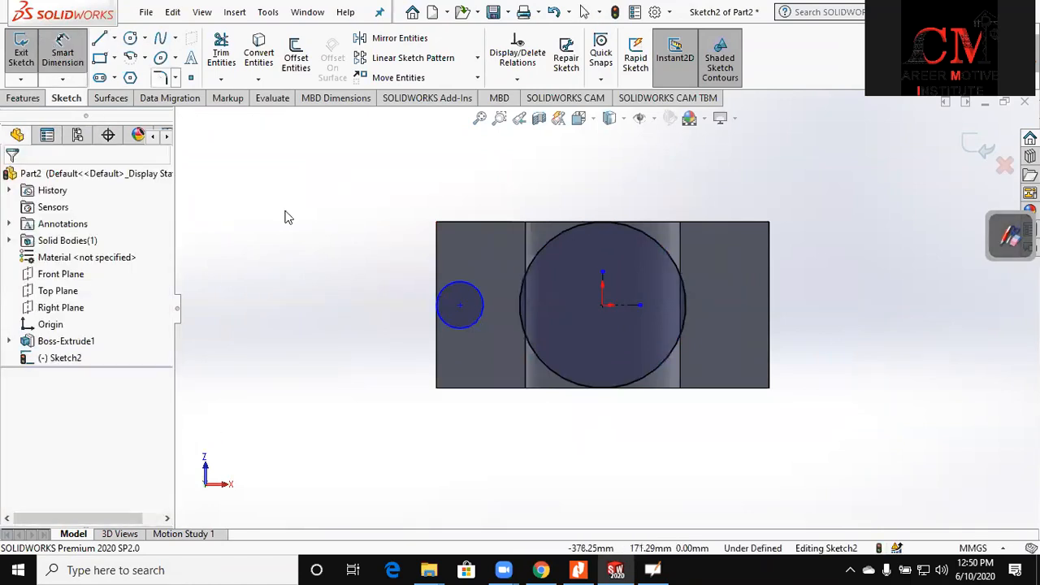
{"action": "key", "text": "l"}
{"action": "left_click", "coordinate": [590, 195]}
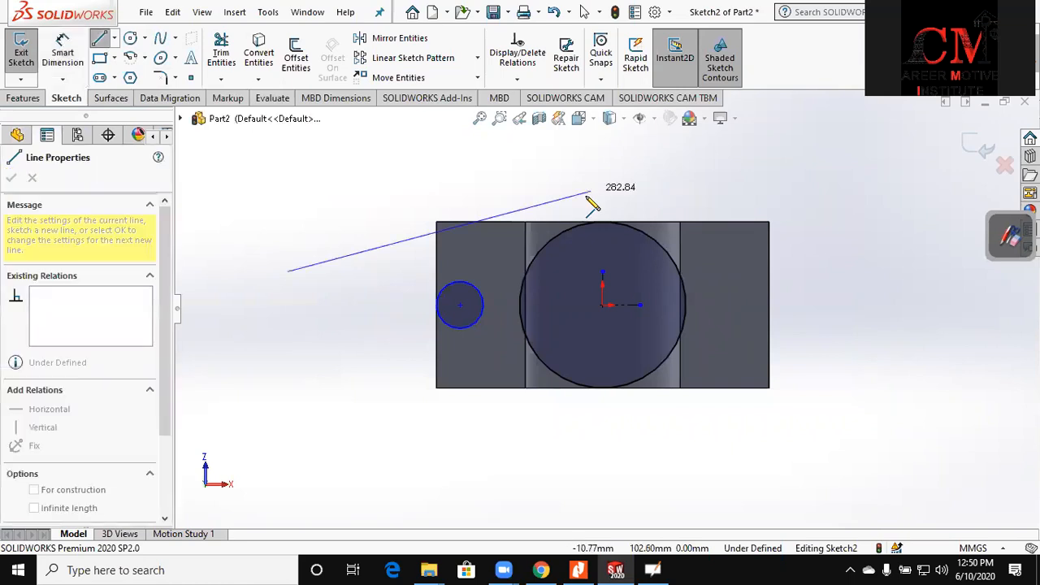
{"action": "key", "text": "Escape"}
{"action": "left_click", "coordinate": [569, 198]}
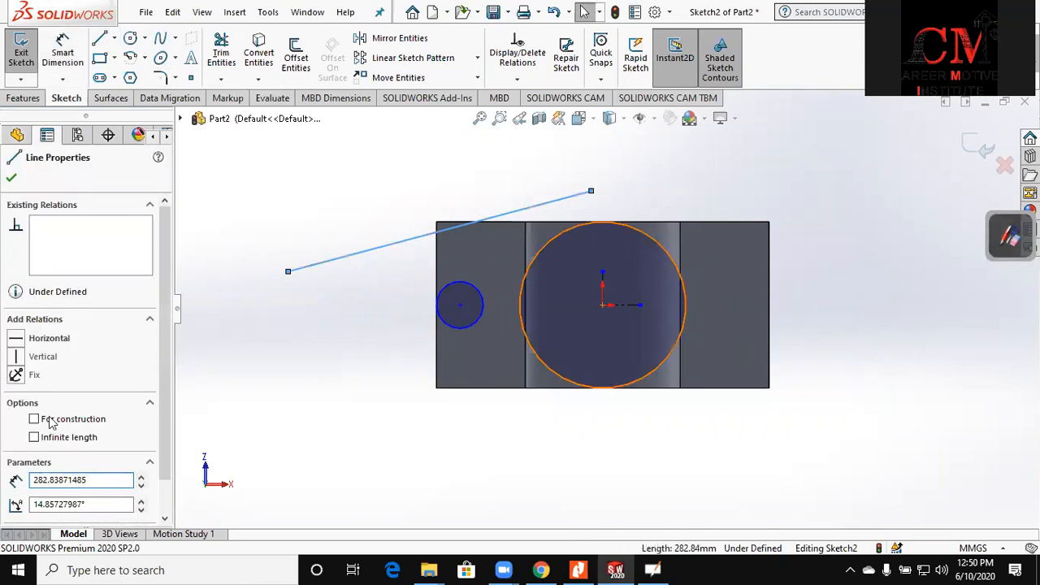
{"action": "left_click", "coordinate": [313, 423]}
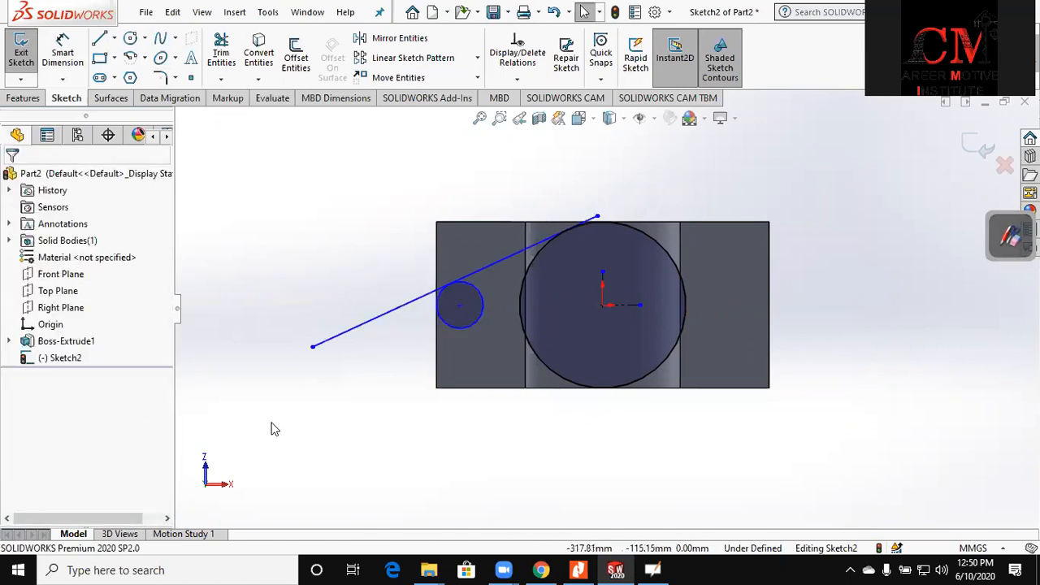
- Make the tangent line's lower endpoint coincident with the small circle and its upper endpoint coincident with the central circle
{"action": "middle_click_drag", "start_coordinate": [313, 350], "coordinate": [445, 305], "text": "ctrl"}
{"action": "left_click", "coordinate": [584, 285]}
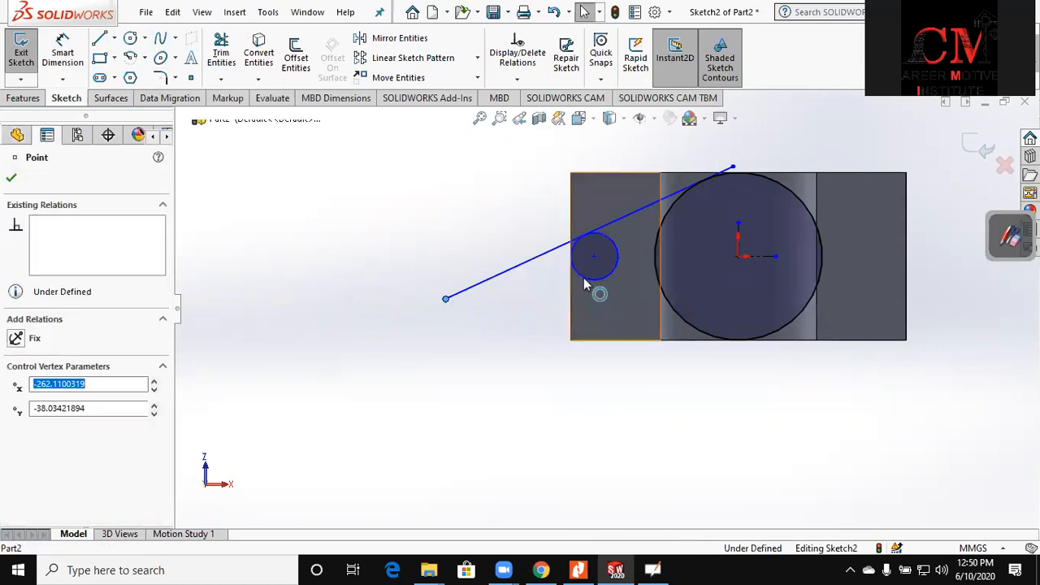
{"action": "left_click", "coordinate": [496, 368]}
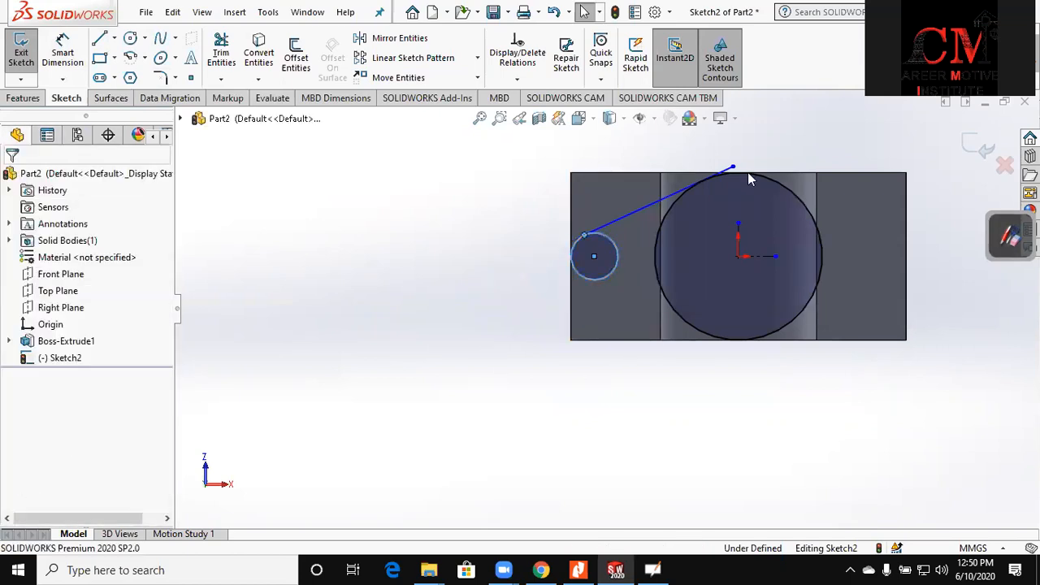
{"action": "scroll", "coordinate": [749, 180], "scroll_direction": "down", "scroll_amount": 2}
{"action": "left_click", "coordinate": [718, 150]}
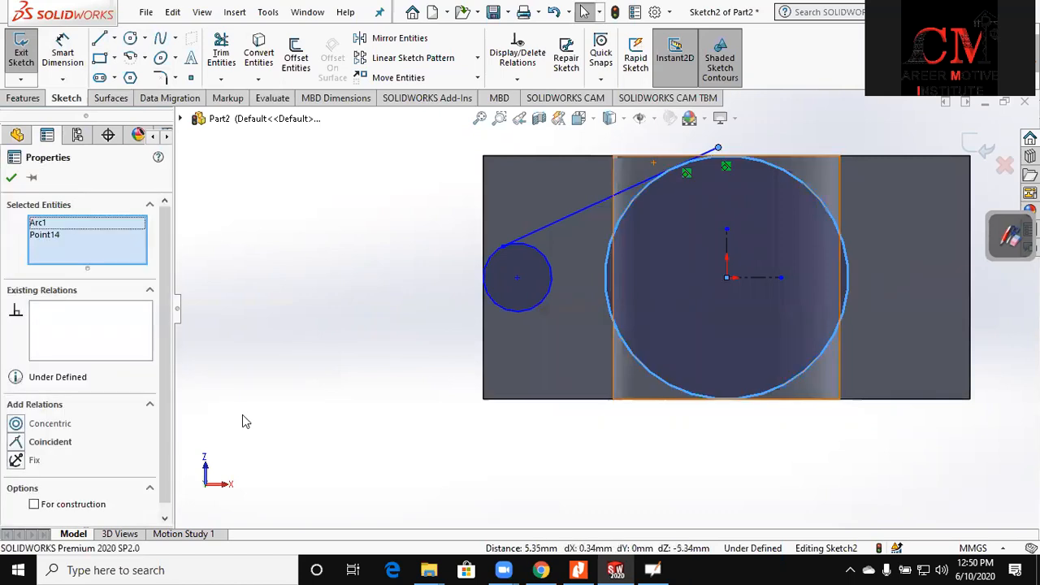
{"action": "left_click", "coordinate": [48, 442]}
{"action": "left_click", "coordinate": [530, 165]}
{"action": "scroll", "coordinate": [529, 165], "scroll_direction": "up", "scroll_amount": 2}
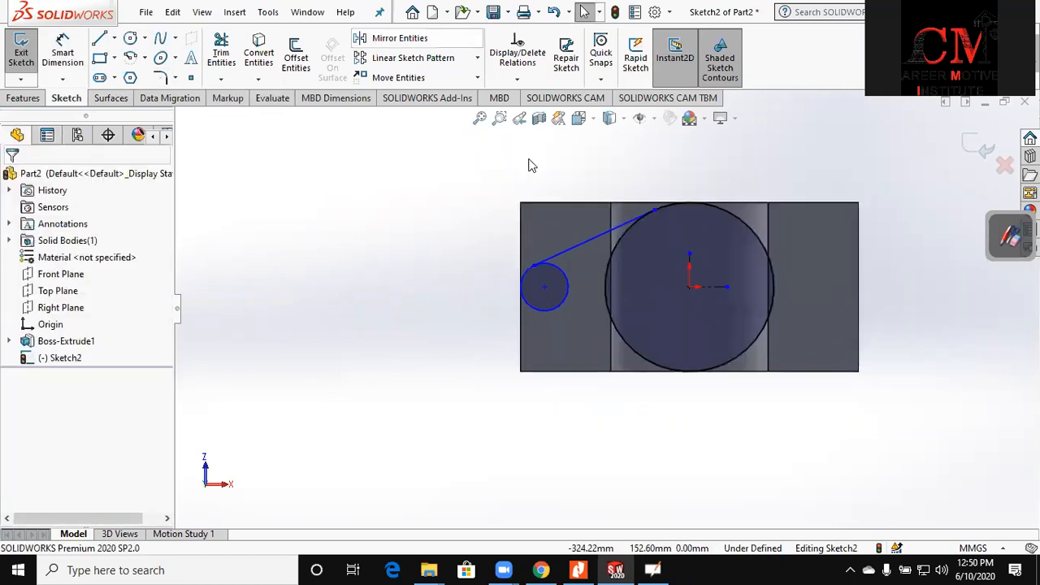
- Mirror the tangent line about the horizontal construction line
{"action": "left_click", "coordinate": [400, 37]}
{"action": "left_click", "coordinate": [593, 237]}
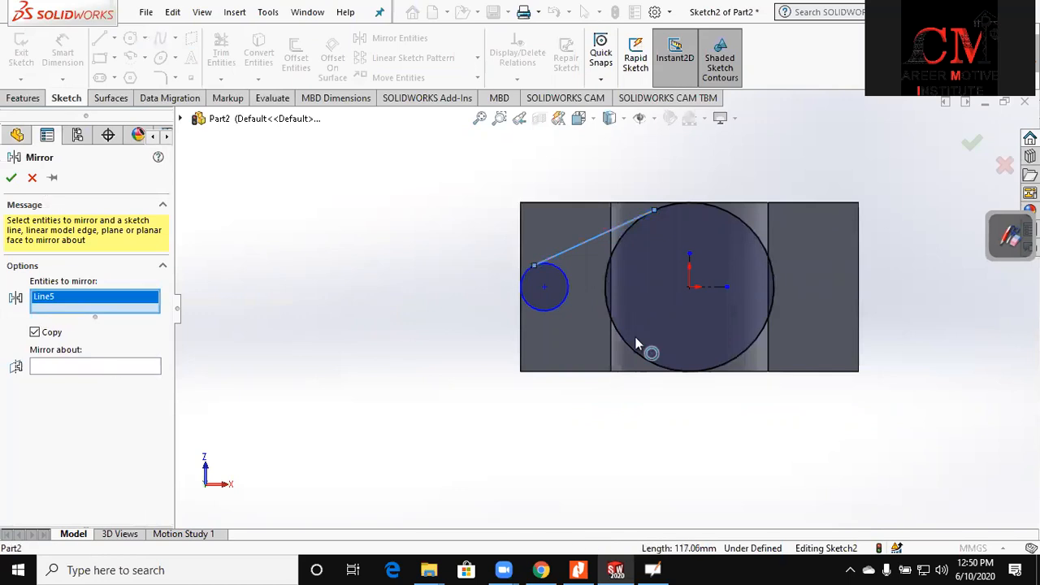
{"action": "left_click", "coordinate": [700, 287]}
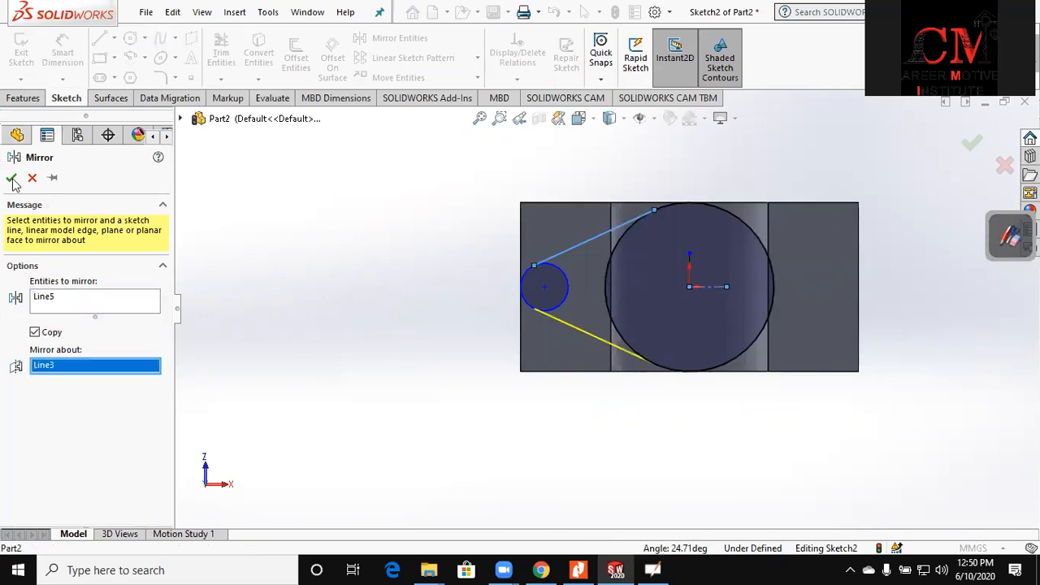
{"action": "left_click", "coordinate": [12, 179]}
- Trim away the small circle's inner portion between the two tangent lines
{"action": "left_click", "coordinate": [221, 57]}
{"action": "scroll", "coordinate": [660, 303], "scroll_direction": "down", "scroll_amount": 2}
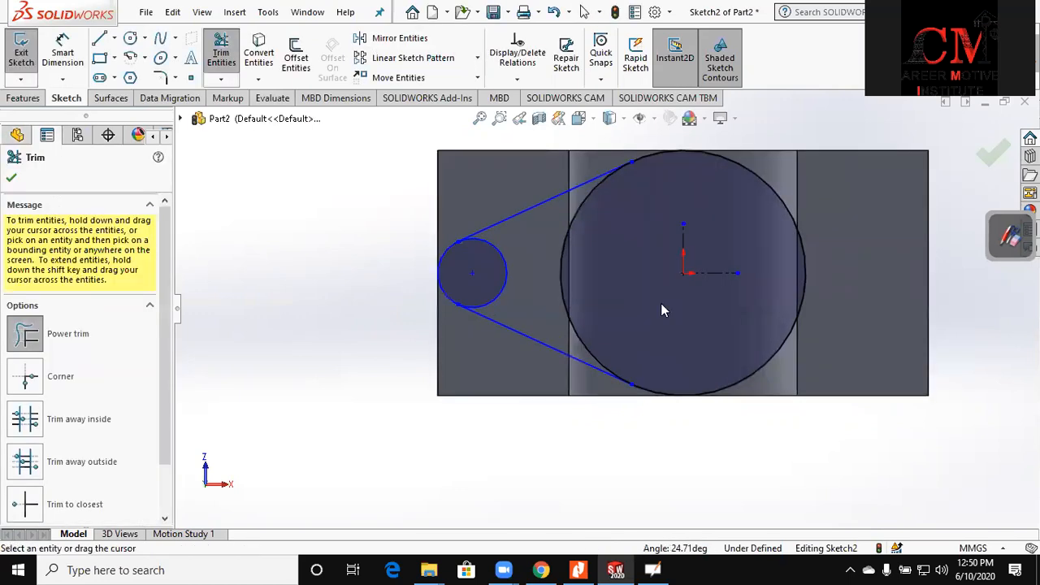
{"action": "left_click_drag", "start_coordinate": [539, 281], "coordinate": [505, 276]}
- Dimension the end arc with a radius of 25 mm
{"action": "left_click", "coordinate": [72, 47]}
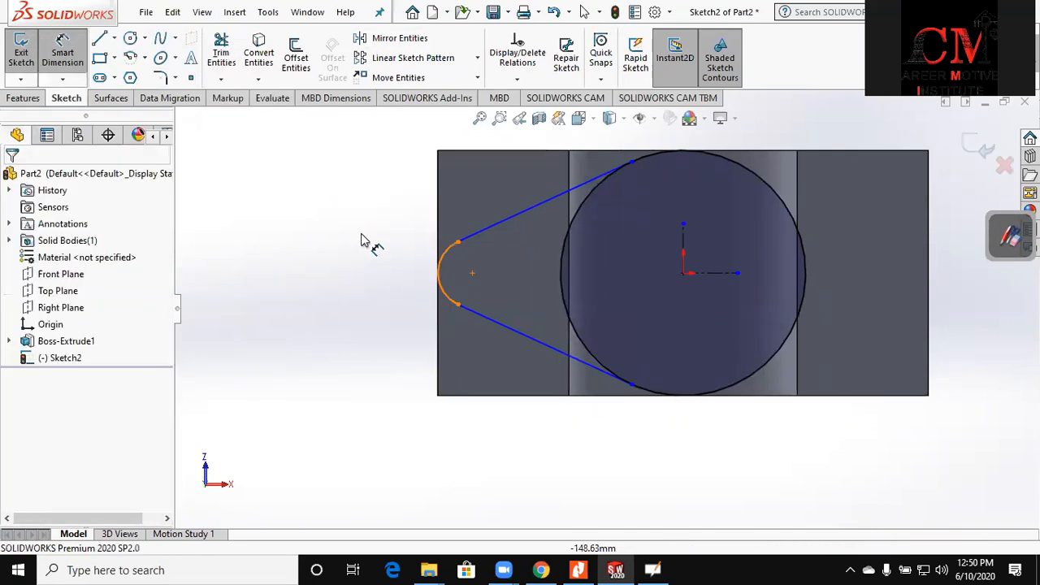
{"action": "left_click", "coordinate": [363, 236]}
{"action": "type", "text": "25"}
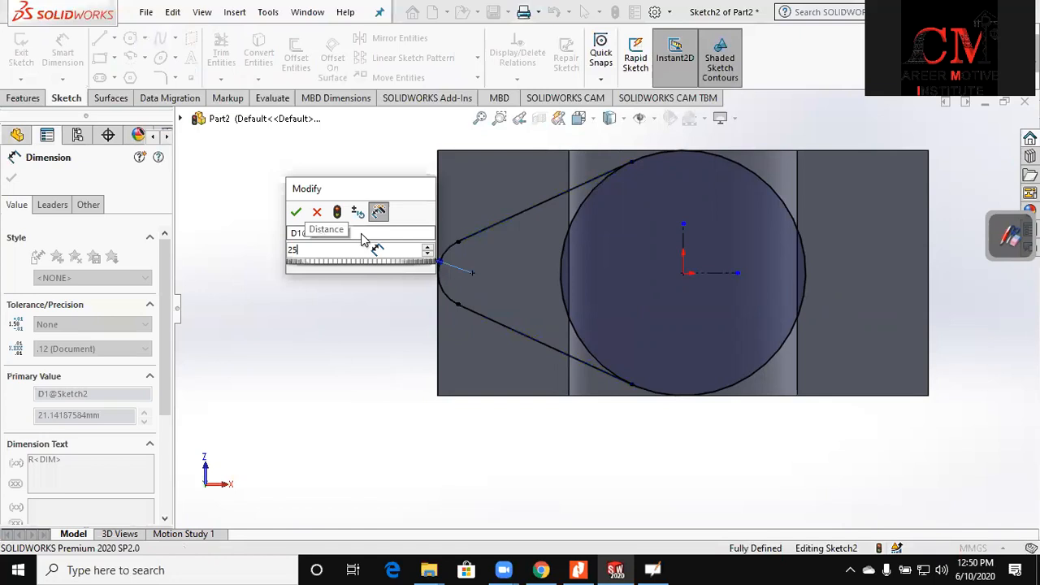
{"action": "key", "text": "Return"}
- Mirror the end arc and both tangent lines about the vertical construction line
{"action": "left_click", "coordinate": [404, 41]}
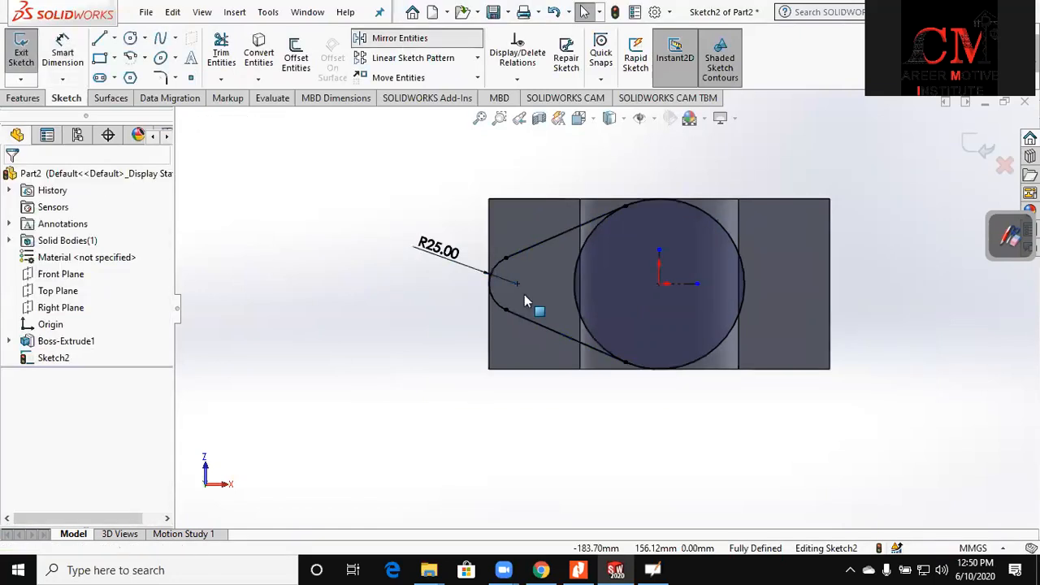
{"action": "left_click", "coordinate": [513, 317]}
{"action": "left_click", "coordinate": [517, 315]}
{"action": "left_click", "coordinate": [519, 252]}
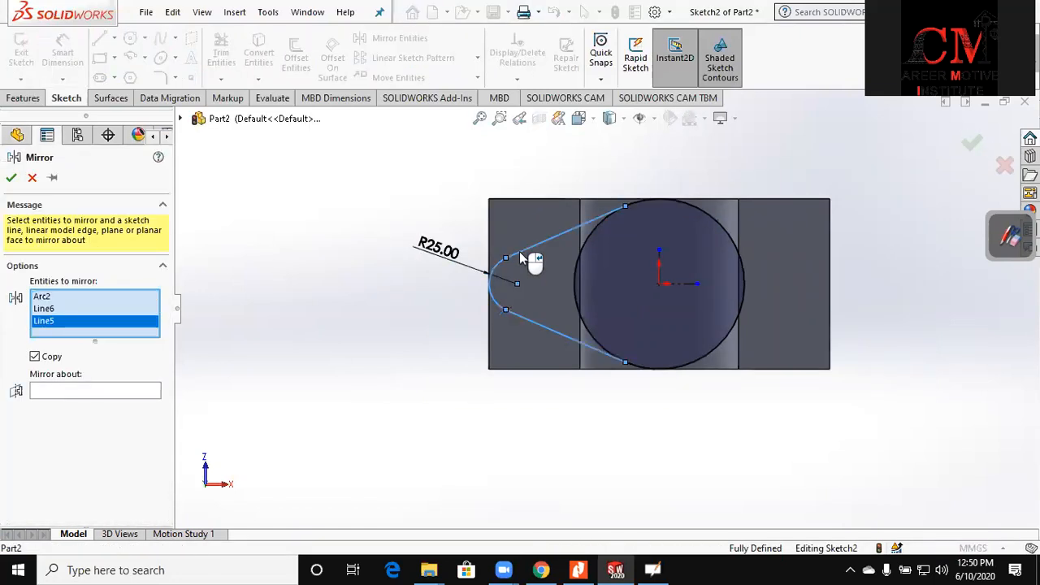
{"action": "left_click", "coordinate": [125, 391]}
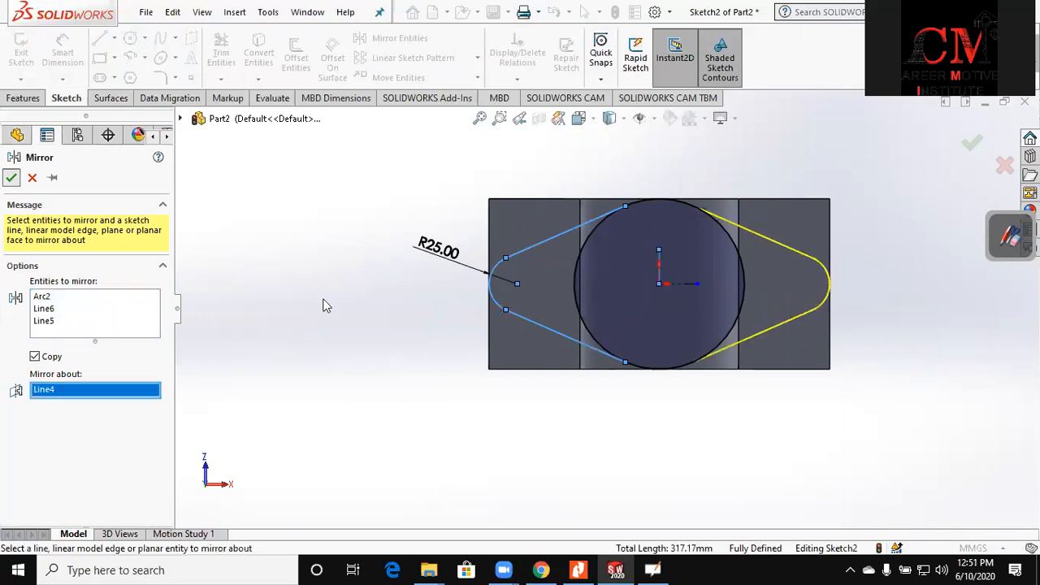
- Trim the central circle's two side arcs between the tangent lines to leave one closed flange outline
{"action": "left_click", "coordinate": [220, 55]}
{"action": "scroll", "coordinate": [559, 291], "scroll_direction": "down", "scroll_amount": 2}
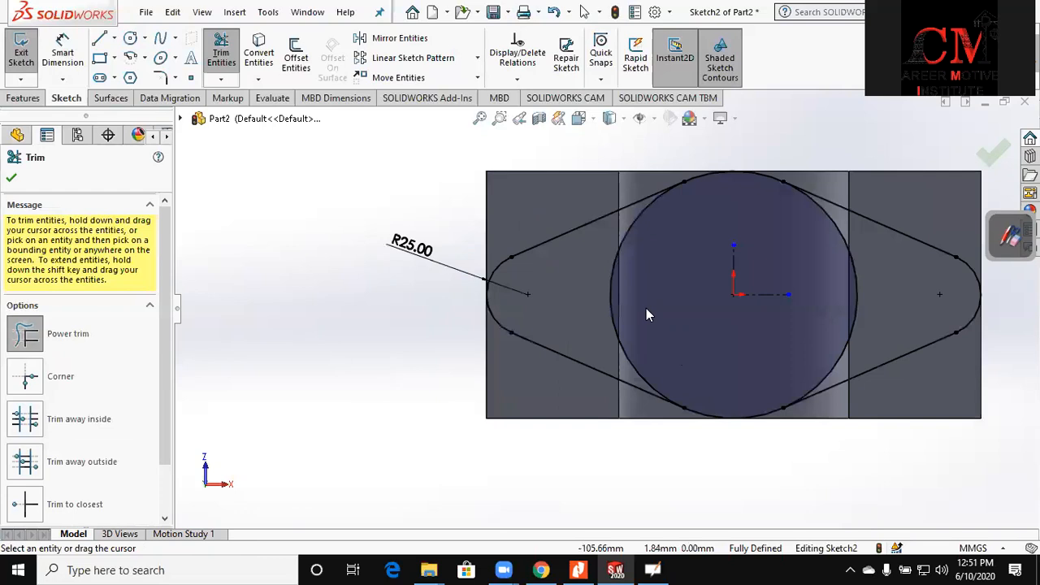
{"action": "scroll", "coordinate": [736, 325], "scroll_direction": "up", "scroll_amount": 2}
{"action": "left_click_drag", "start_coordinate": [801, 325], "coordinate": [745, 307]}
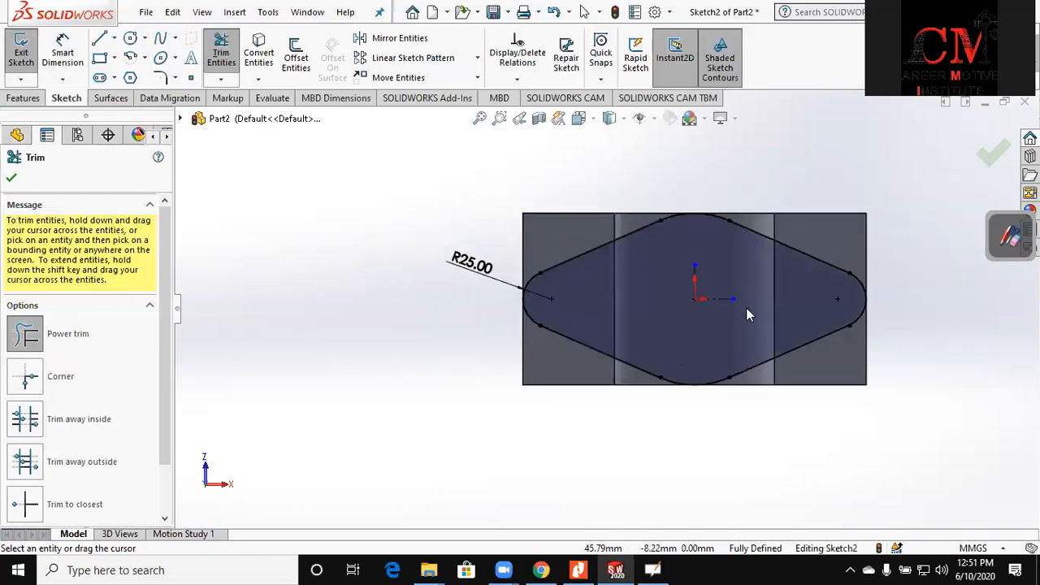
{"action": "key", "text": "Escape"}
- Check the PDF drawing and cut away the material outside the flange outline with a 150 mm Blind extruded cut, using Flip side to cut
{"action": "scroll", "coordinate": [749, 335], "scroll_direction": "up", "scroll_amount": 2}
{"action": "middle_click_drag", "start_coordinate": [737, 407], "coordinate": [707, 533]}
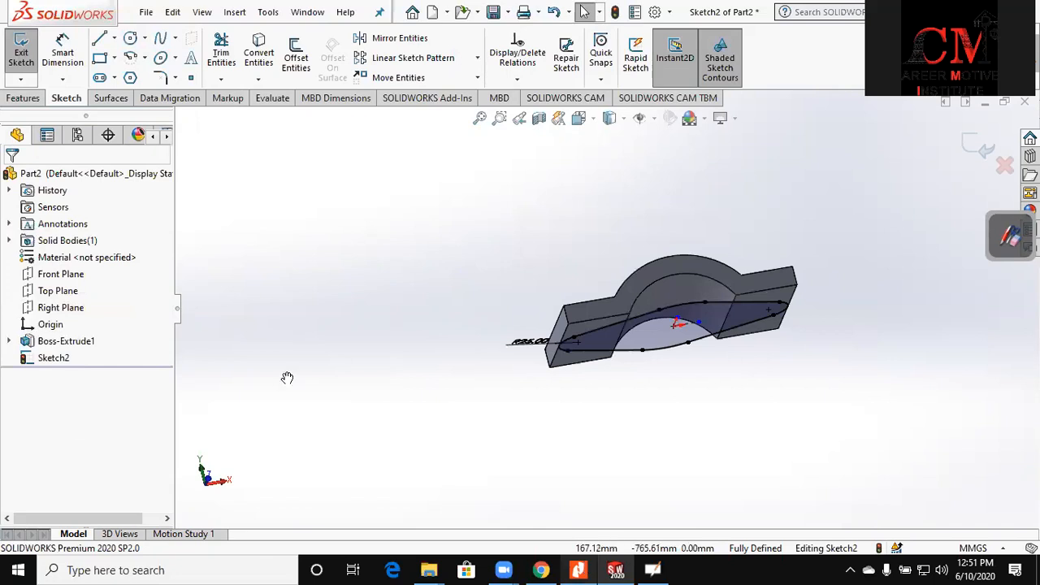
{"action": "key", "text": "alt+Tab"}
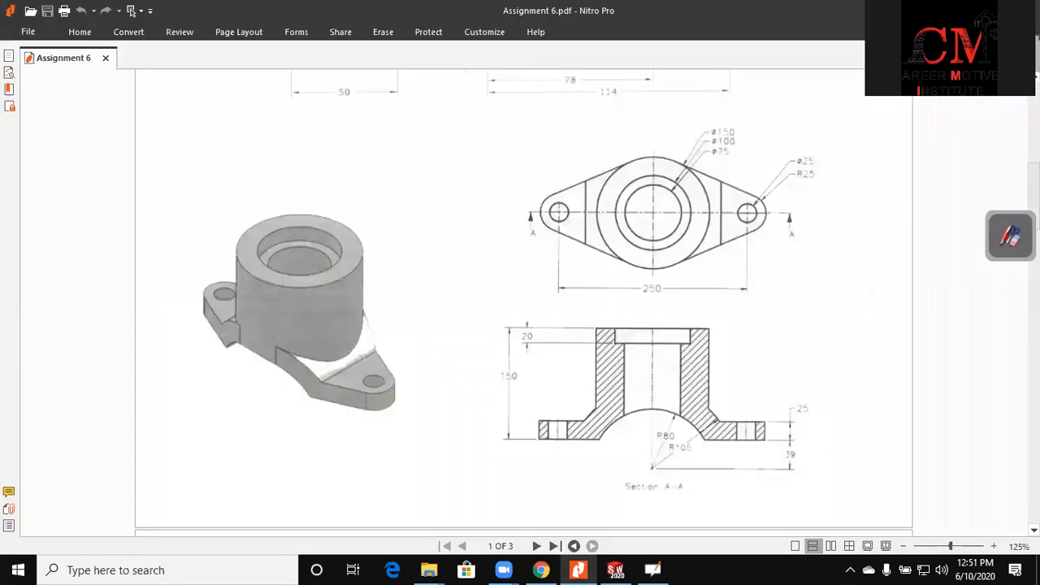
{"action": "key", "text": "alt+Tab"}
{"action": "left_click", "coordinate": [24, 98]}
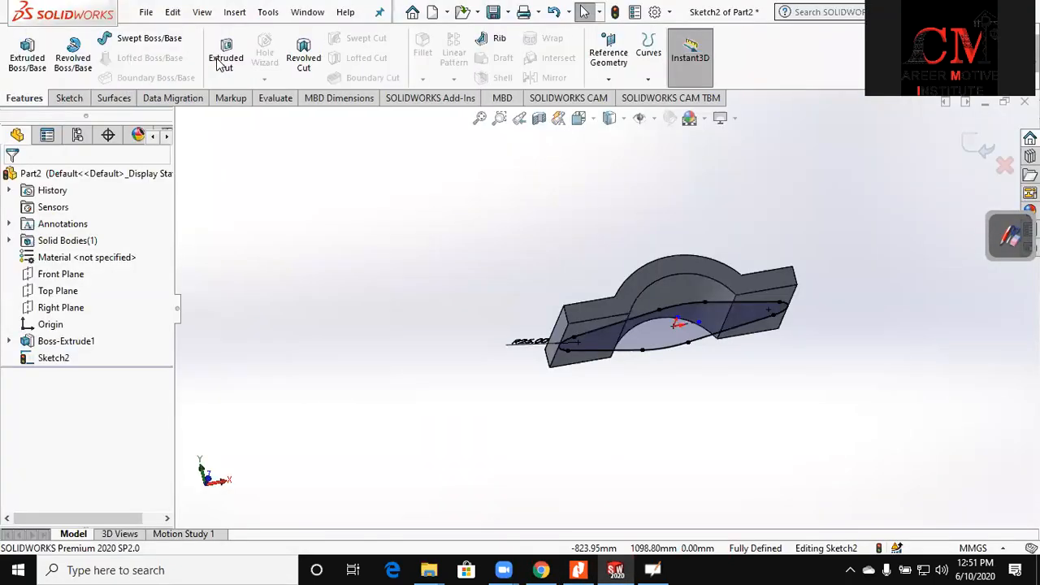
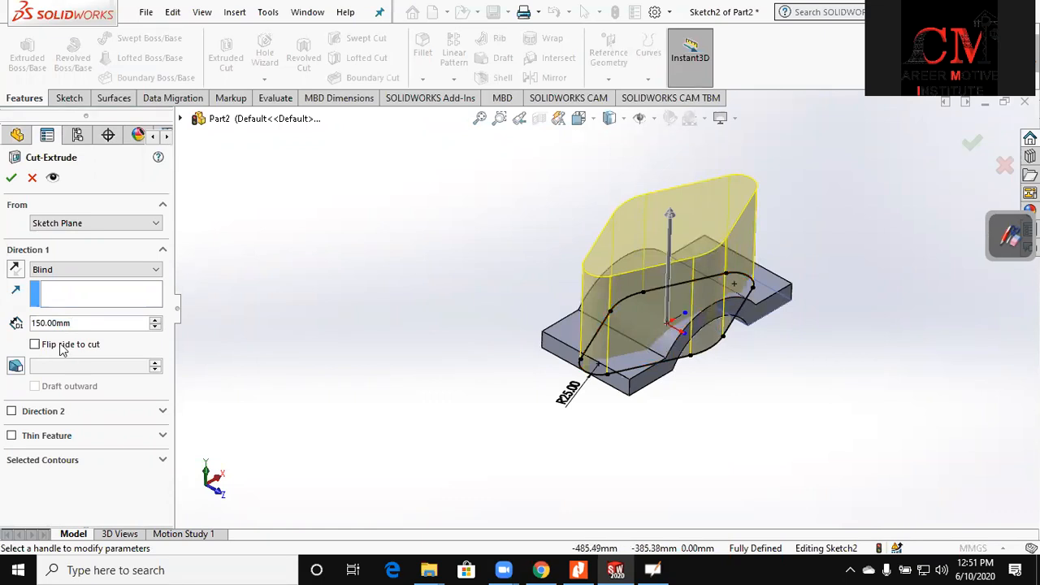
{"action": "left_click", "coordinate": [35, 345]}
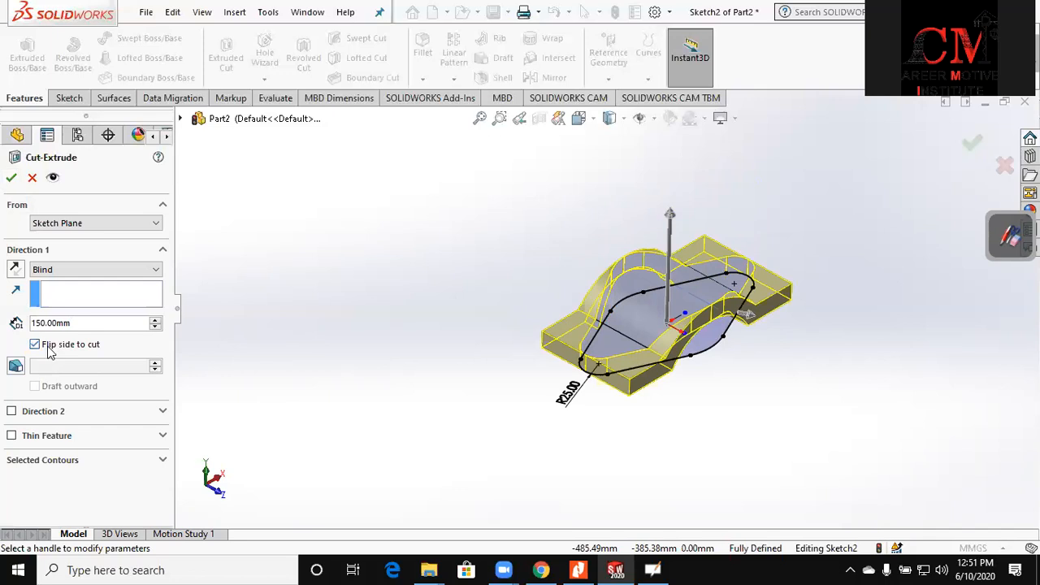
{"action": "left_click", "coordinate": [12, 178]}
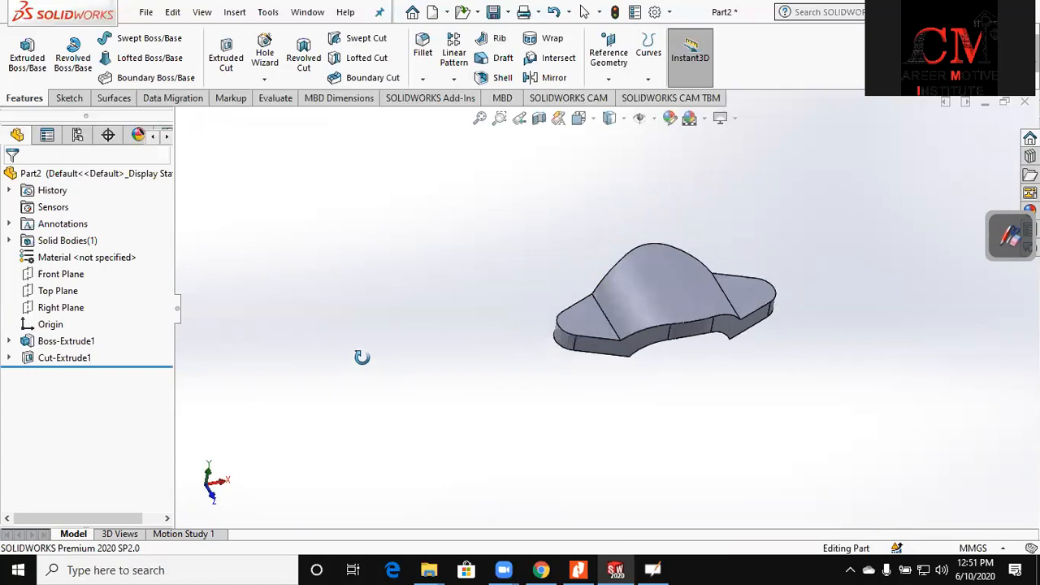
- Start a boss extrusion sketch on the Top Plane and draw a circle centred on the origin, inside the arched middle of the flange
{"action": "left_click", "coordinate": [58, 290]}
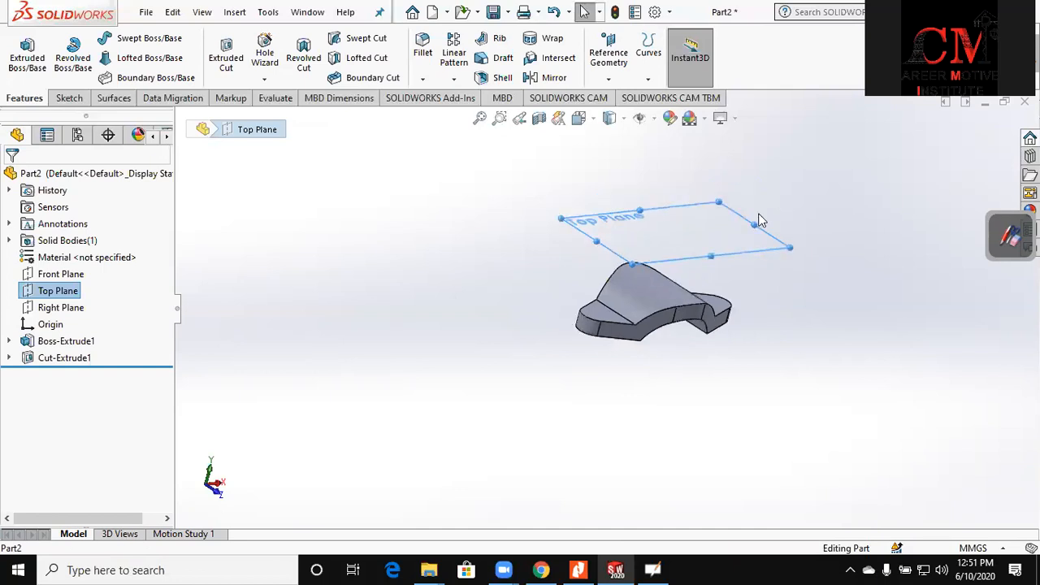
{"action": "left_click", "coordinate": [27, 61]}
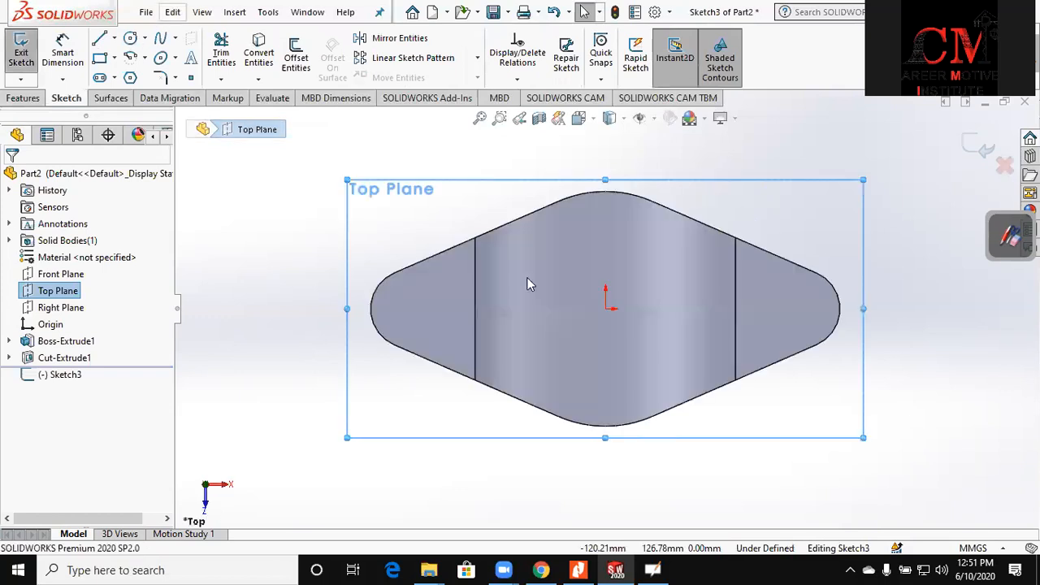
{"action": "key", "text": "c"}
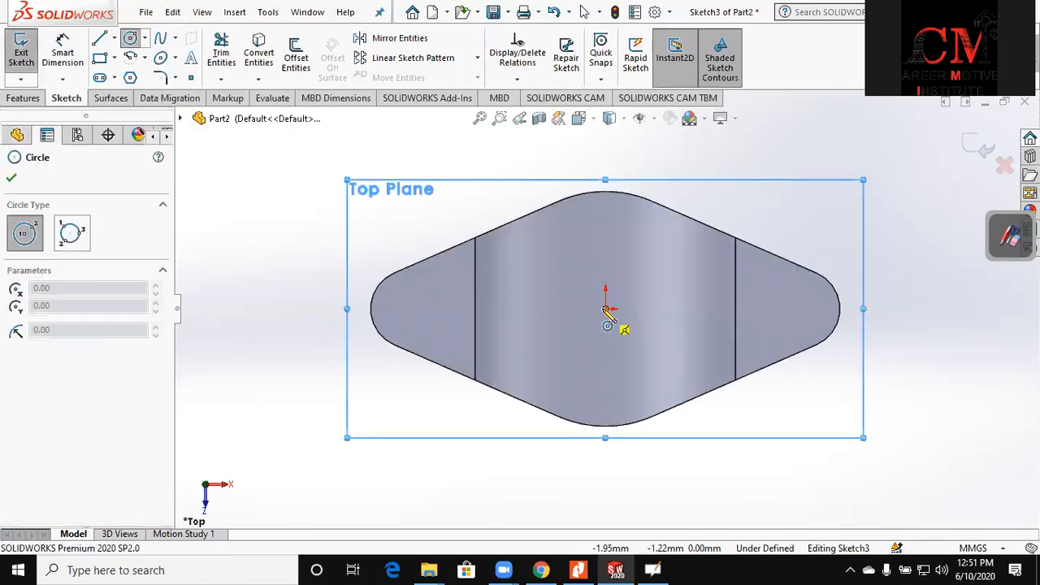
{"action": "left_click_drag", "start_coordinate": [605, 309], "coordinate": [670, 299]}
{"action": "key", "text": "Escape"}
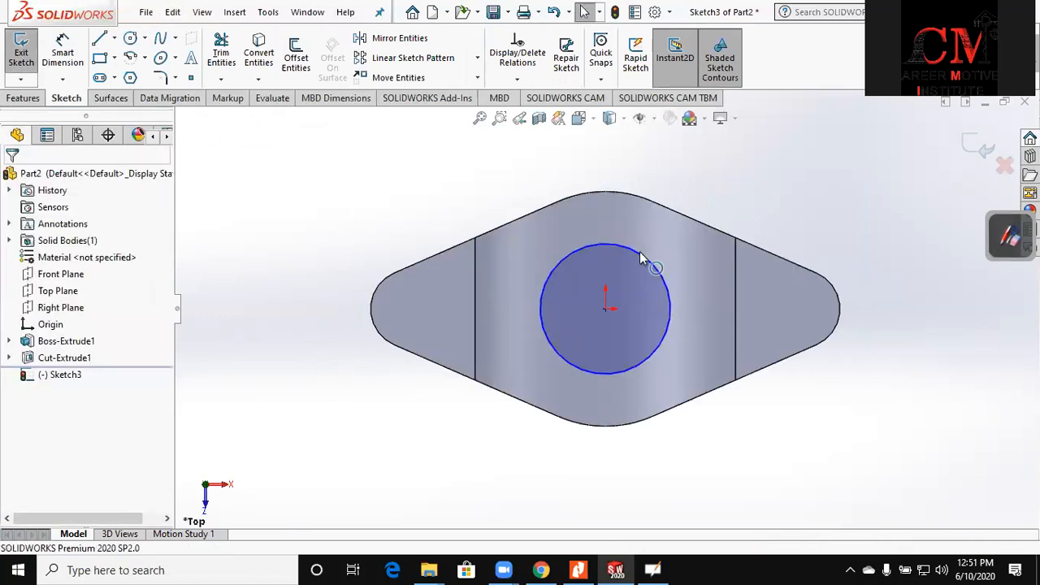
- Make the sketched circle coradial with the rounded arc edge at the middle of the flange outline
{"action": "key", "text": "Escape"}
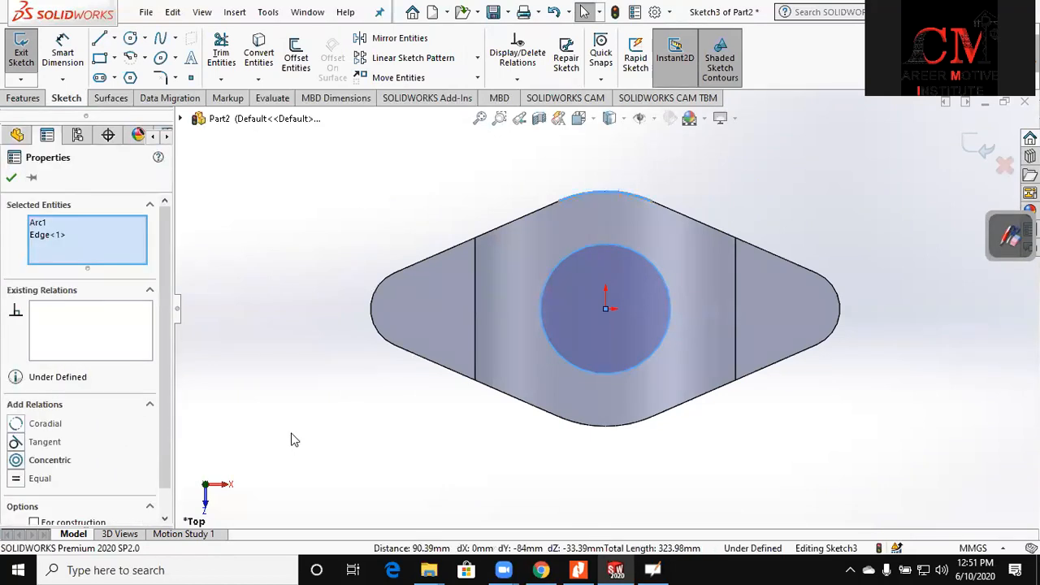
{"action": "middle_click_drag", "start_coordinate": [291, 439], "coordinate": [322, 304]}
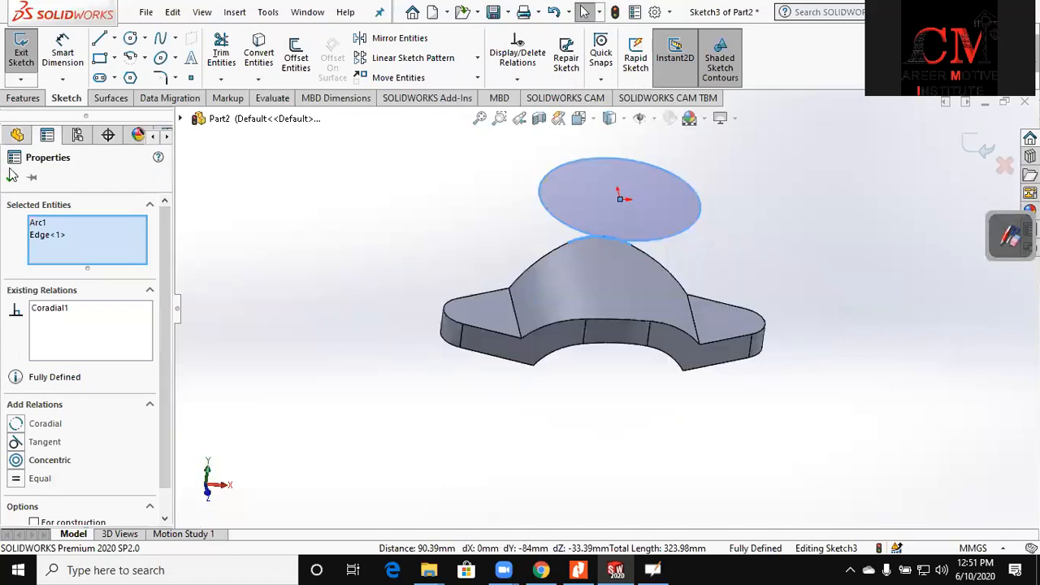
{"action": "key", "text": "Escape"}
- Extrude the circle down onto the arched flange base with the Up To Next end condition and Merge result on
{"action": "left_click", "coordinate": [24, 98]}
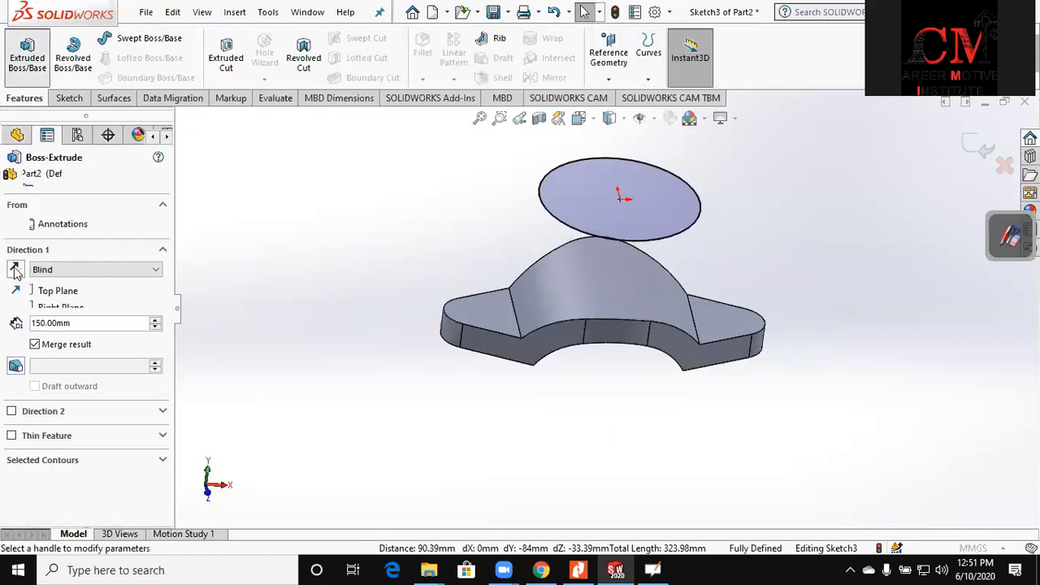
{"action": "left_click", "coordinate": [61, 274]}
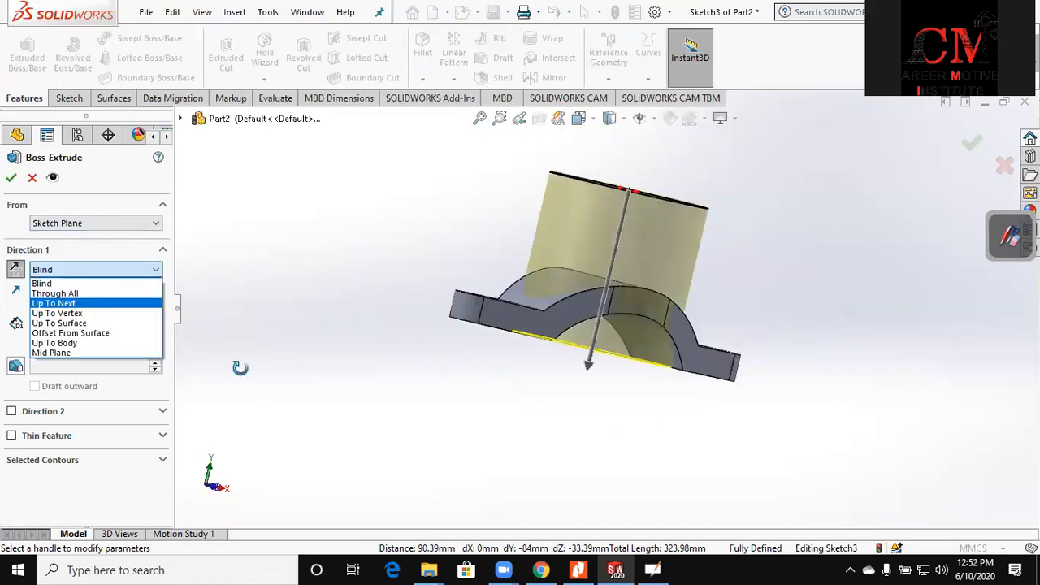
{"action": "left_click", "coordinate": [54, 303]}
{"action": "middle_click_drag", "start_coordinate": [487, 393], "coordinate": [624, 330]}
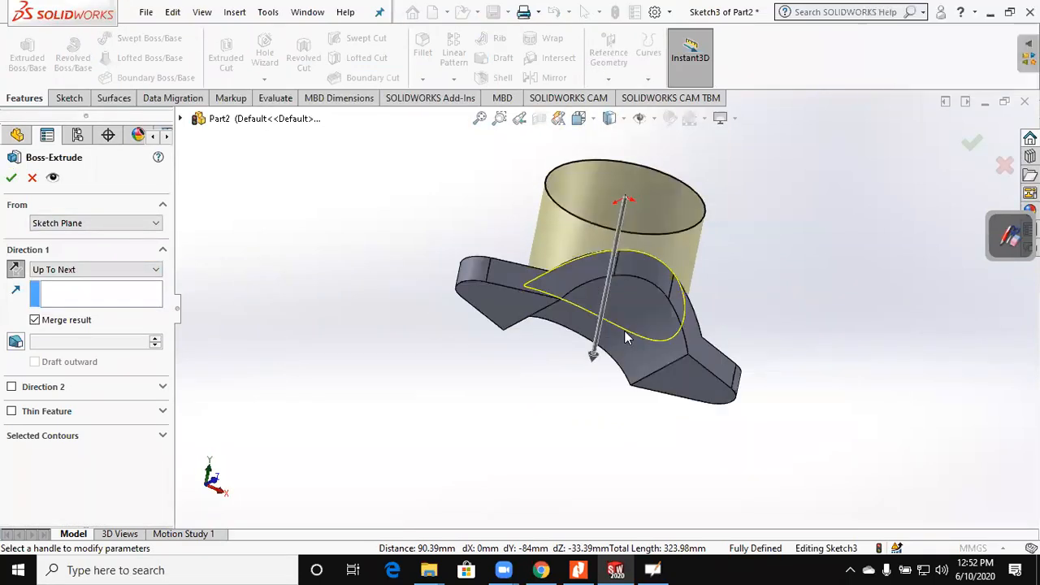
{"action": "middle_click_drag", "start_coordinate": [625, 415], "coordinate": [614, 497]}
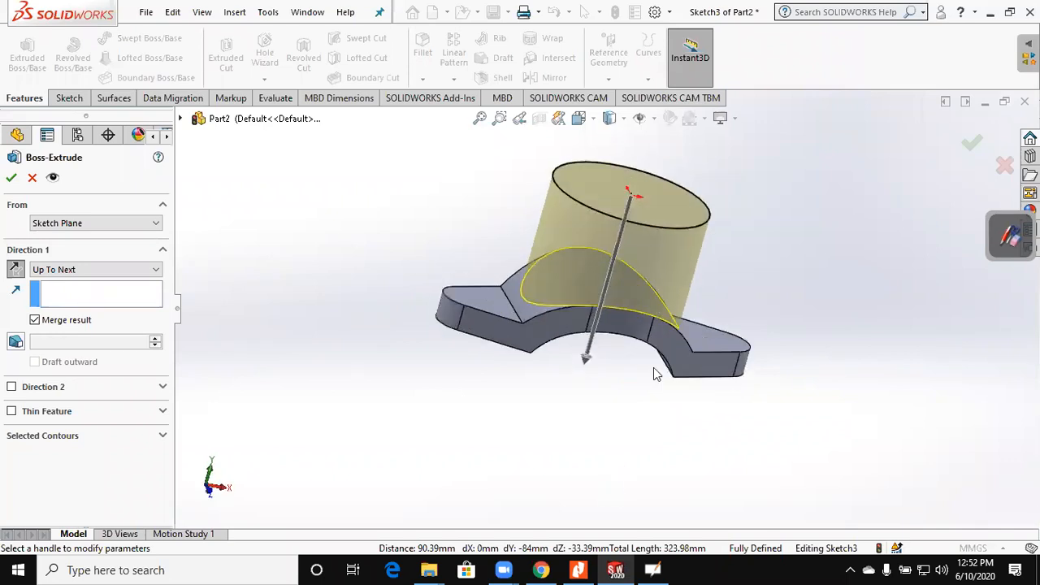
{"action": "left_click", "coordinate": [12, 177]}
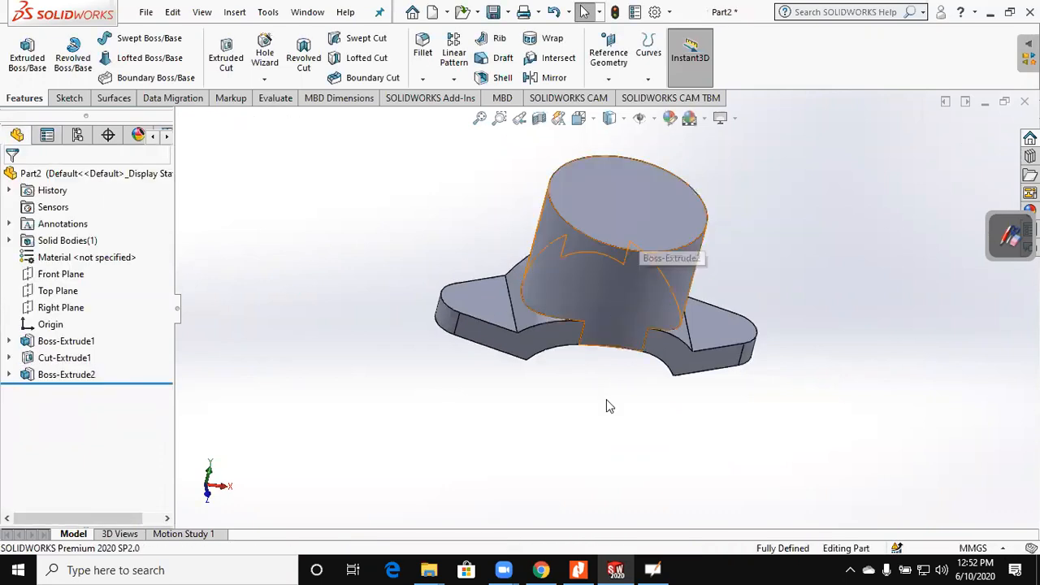
- Check the PDF drawing and sketch a circle about 115 mm in diameter on the cylinder's top face, centred on the origin
{"action": "key", "text": "alt+Tab"}
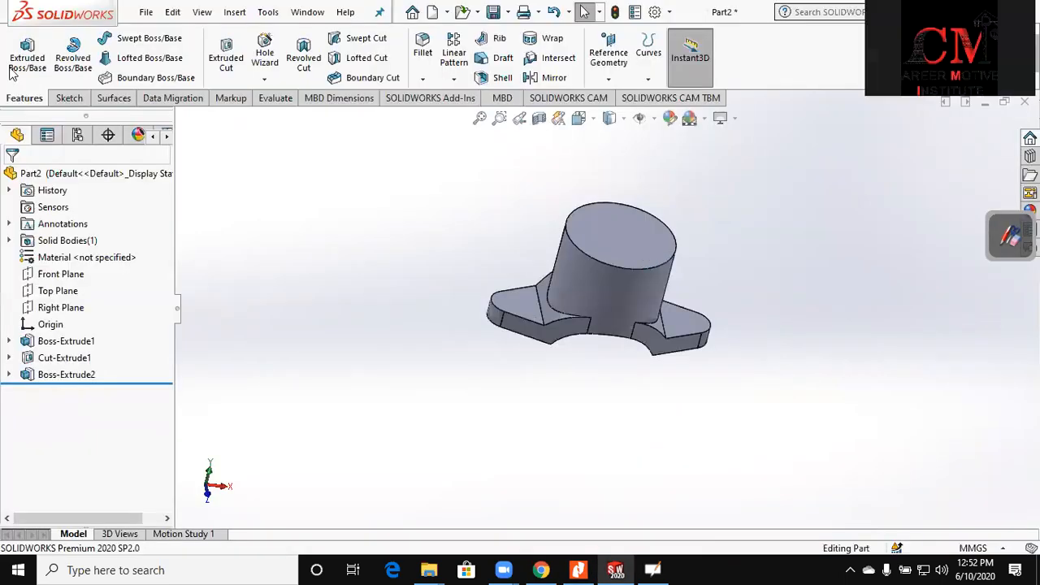
{"action": "left_click", "coordinate": [10, 68]}
{"action": "left_click", "coordinate": [131, 37]}
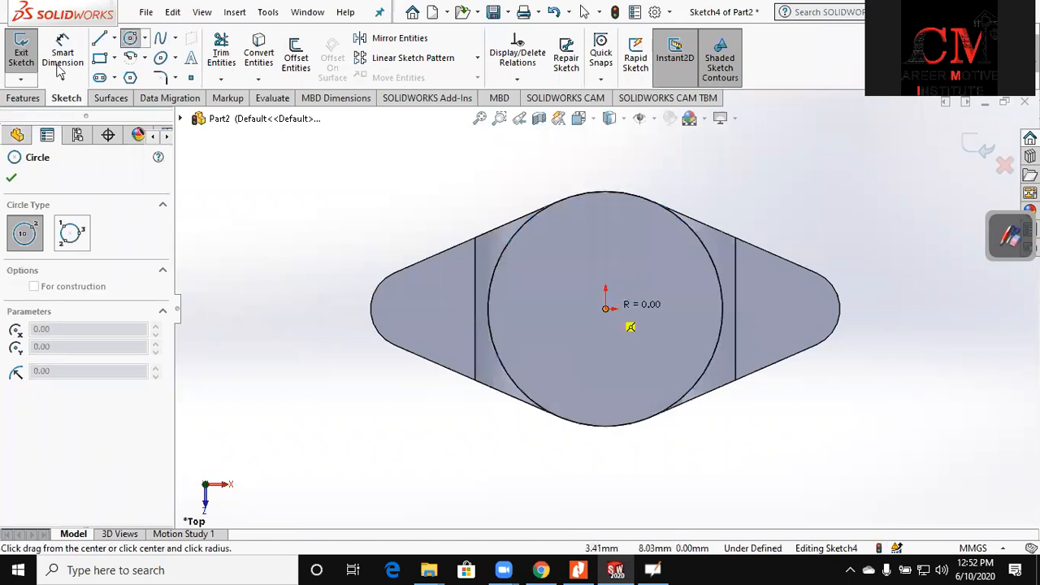
{"action": "left_click", "coordinate": [658, 238]}
{"action": "key", "text": "Escape"}
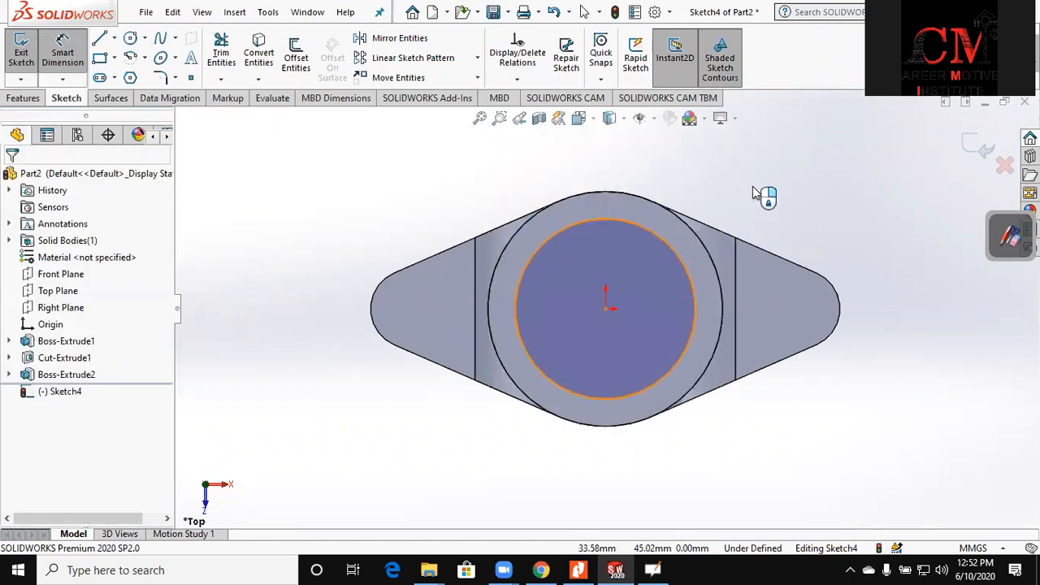
- Dimension the circle on the cylinder's top face to a diameter of 100 mm
{"action": "left_click", "coordinate": [753, 188]}
{"action": "left_click", "coordinate": [753, 187]}
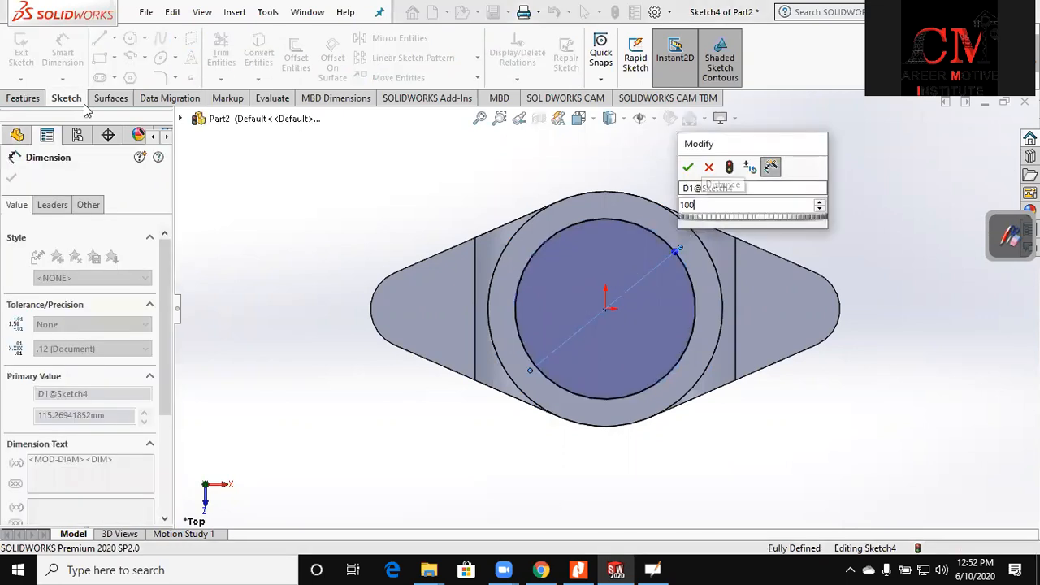
{"action": "type", "text": "100"}
{"action": "key", "text": "Return"}
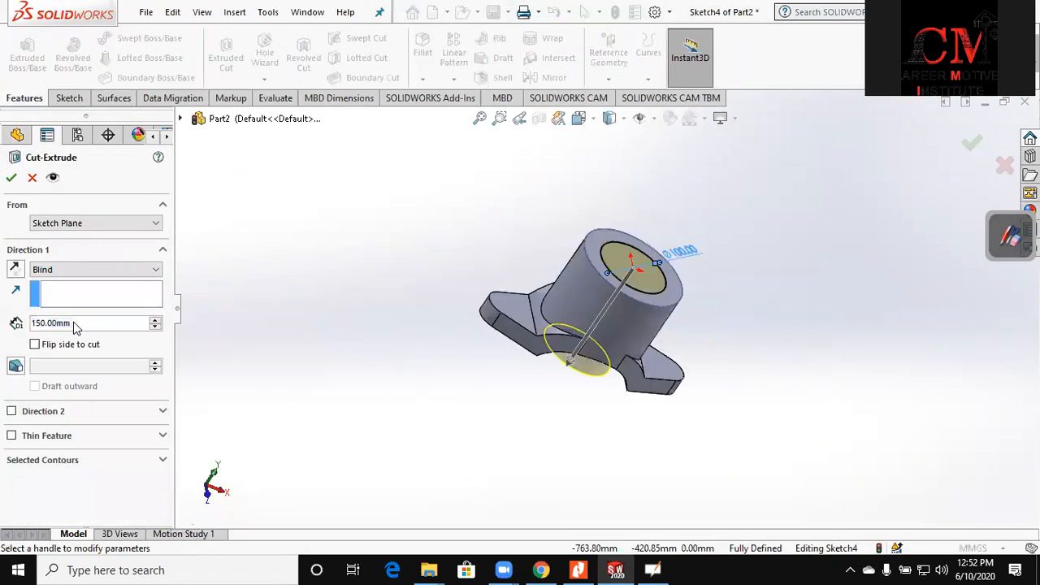
- Cut the 100 mm circle into the top of the cylinder with a Blind extruded cut 20 mm deep
{"action": "left_click", "coordinate": [18, 327]}
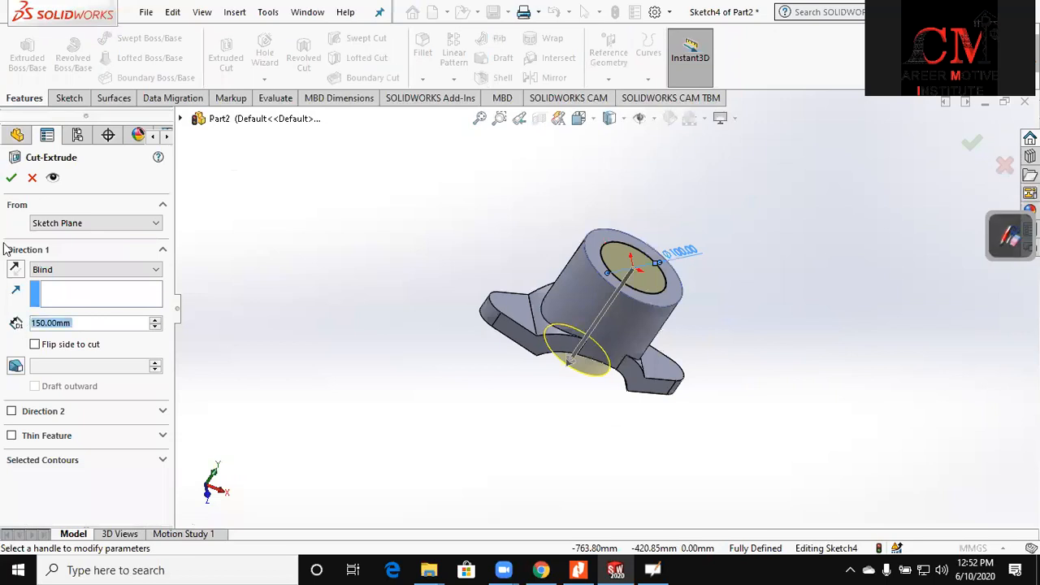
{"action": "type", "text": "20"}
{"action": "key", "text": "Return"}
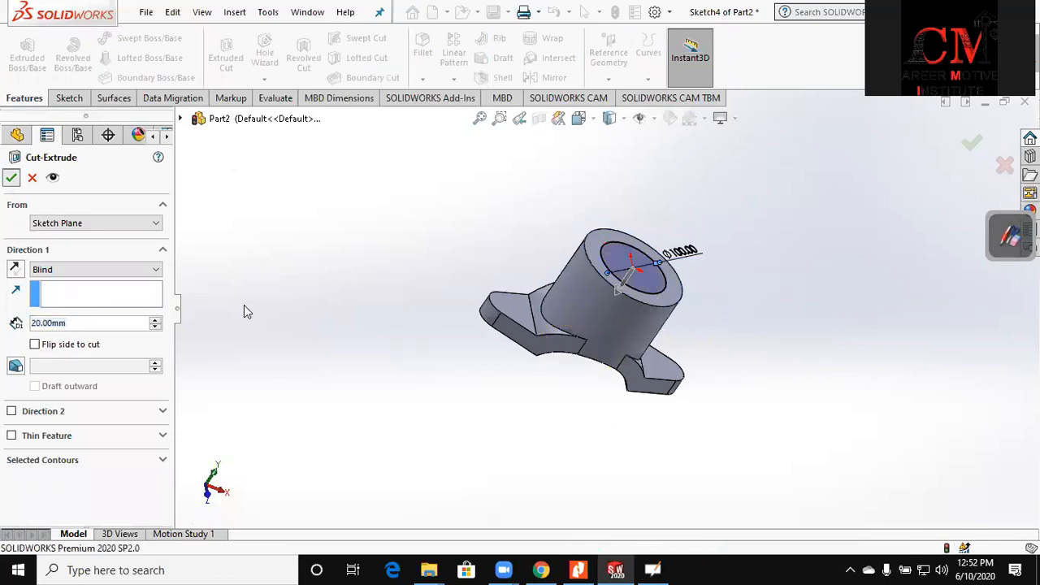
{"action": "right_click", "coordinate": [585, 342]}
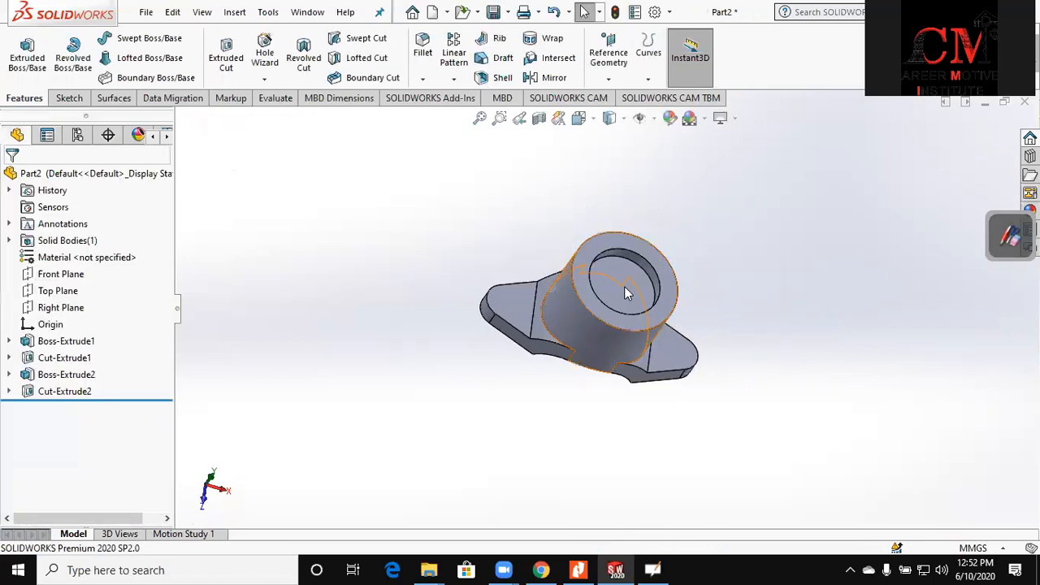
- Start a sketch on the floor of the round recess and draw a smaller circle centred on the origin
{"action": "left_click", "coordinate": [26, 65]}
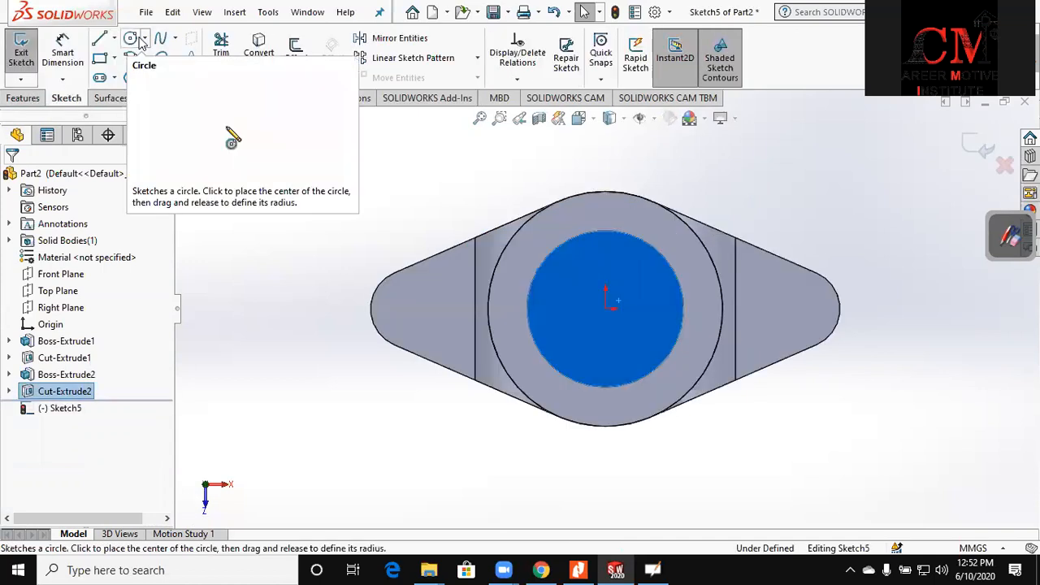
{"action": "left_click", "coordinate": [129, 38]}
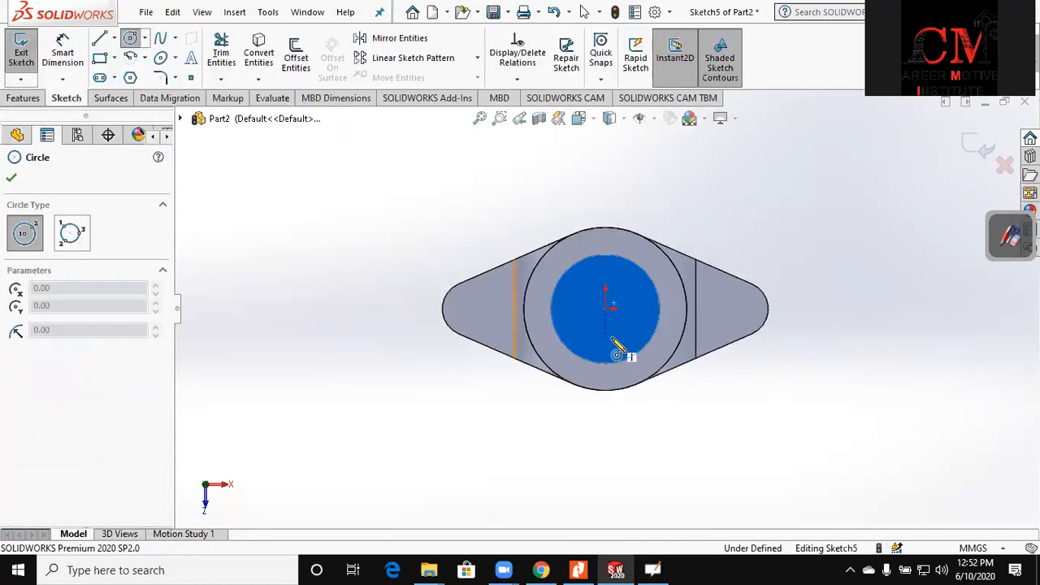
{"action": "left_click", "coordinate": [605, 308]}
{"action": "left_click", "coordinate": [609, 274]}
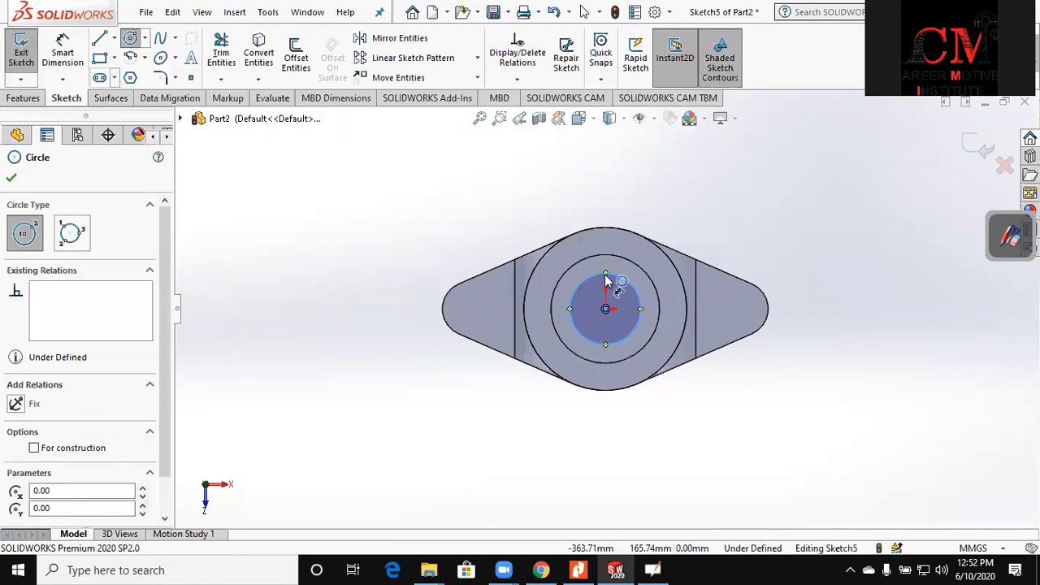
- Set the diameter of the circle centred inside the counterbore to 75 mm
{"action": "key", "text": "d"}
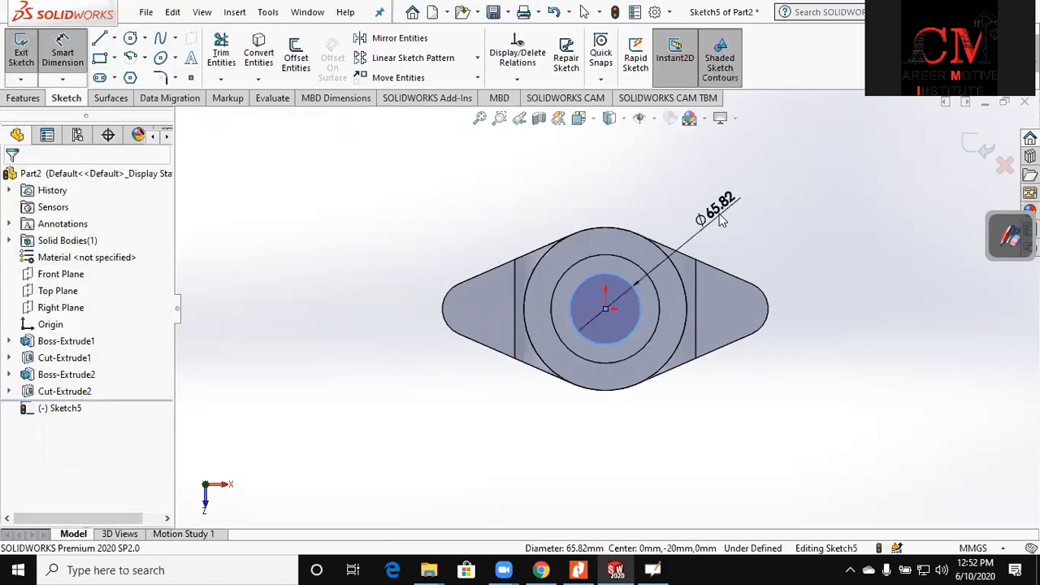
{"action": "left_click", "coordinate": [719, 219]}
{"action": "type", "text": "75"}
{"action": "key", "text": "Return"}
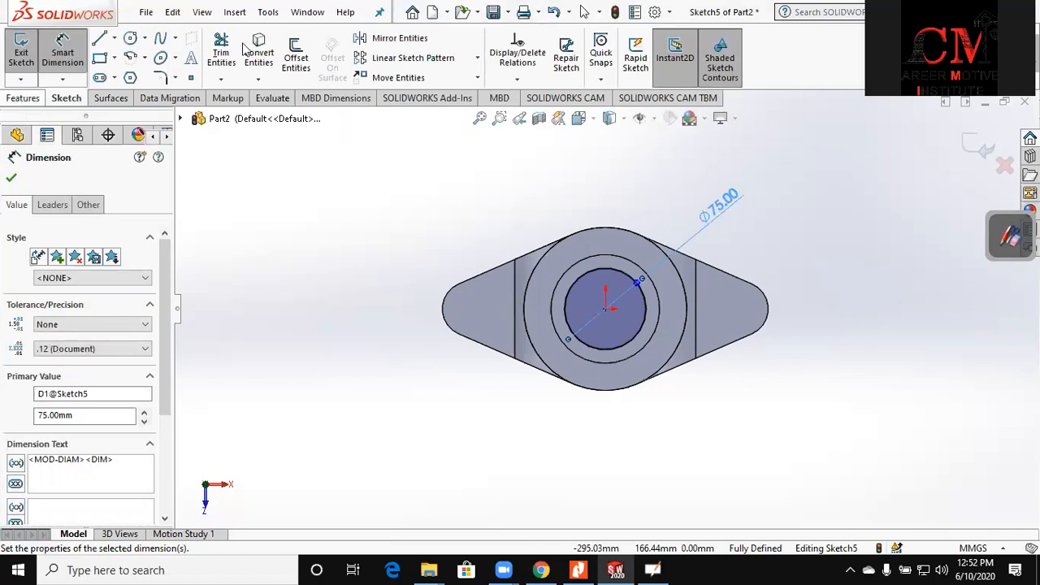
- Cut the 75 mm circle through the cylinder with an Extruded Cut using the Through All end condition
{"action": "left_click", "coordinate": [23, 98]}
{"action": "left_click", "coordinate": [227, 56]}
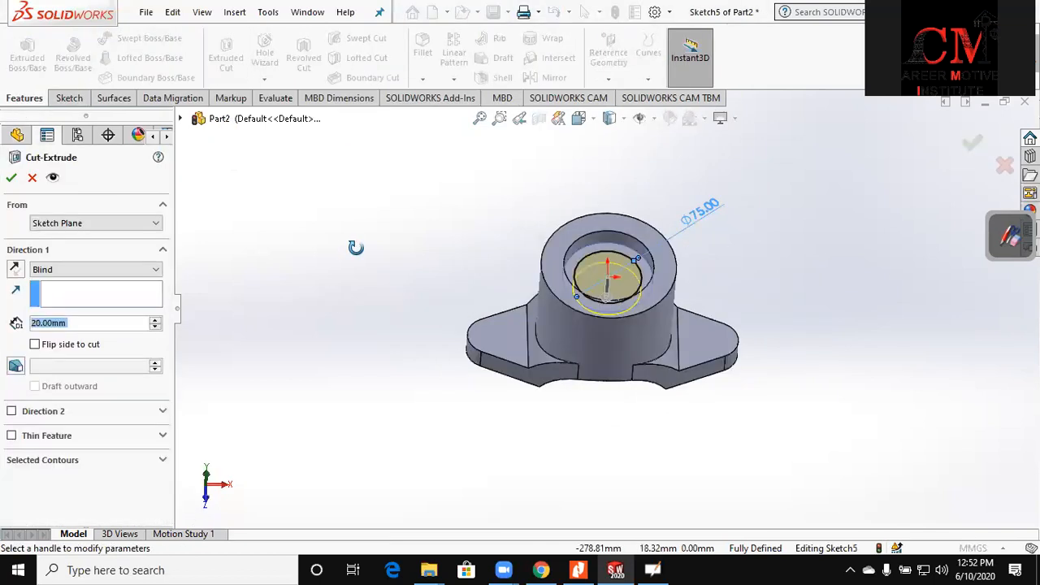
{"action": "left_click", "coordinate": [59, 269]}
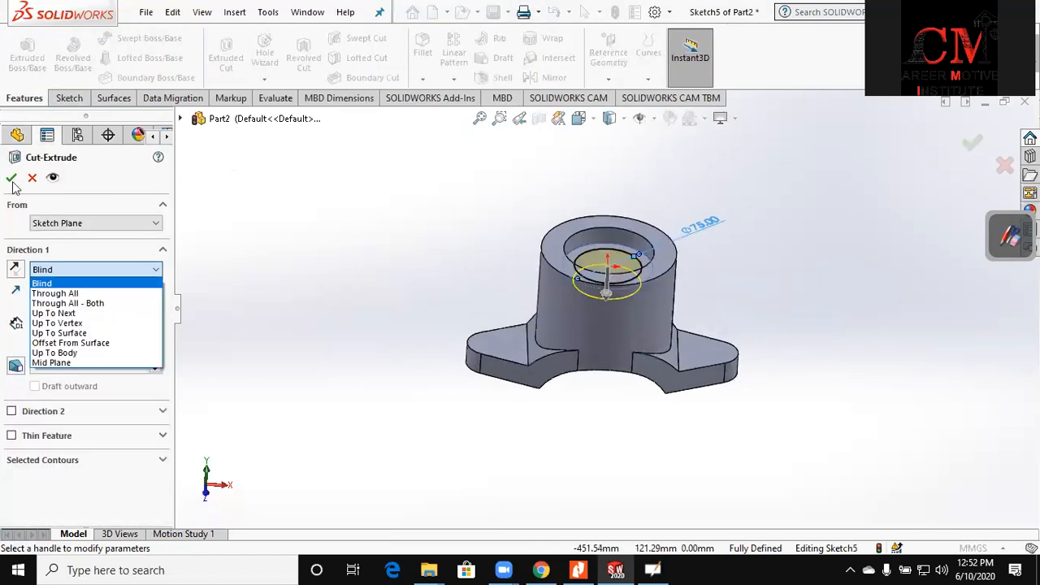
{"action": "key", "text": "Down"}
{"action": "key", "text": "Return"}
{"action": "key", "text": "Return"}
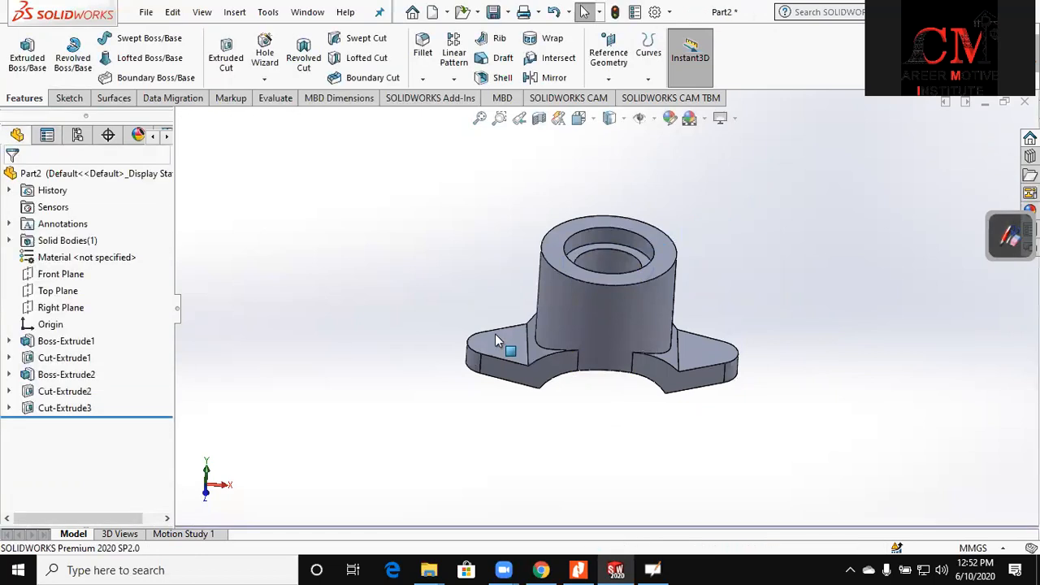
- Sketch a circle about 26 mm in diameter on the left lug's top face, centred on the lug's rounded end
{"action": "left_click", "coordinate": [495, 334]}
{"action": "left_click", "coordinate": [77, 103]}
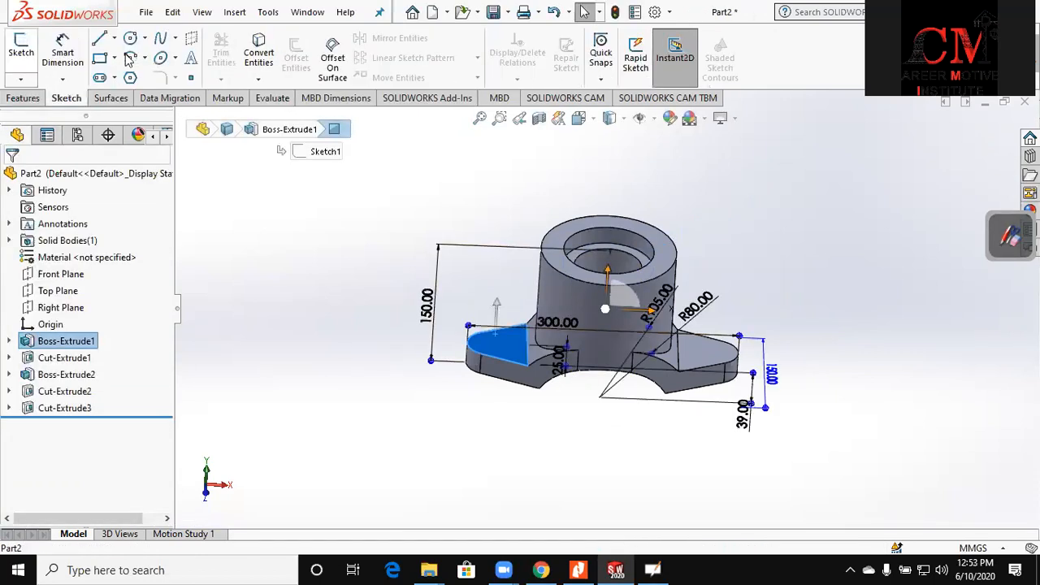
{"action": "left_click", "coordinate": [130, 41]}
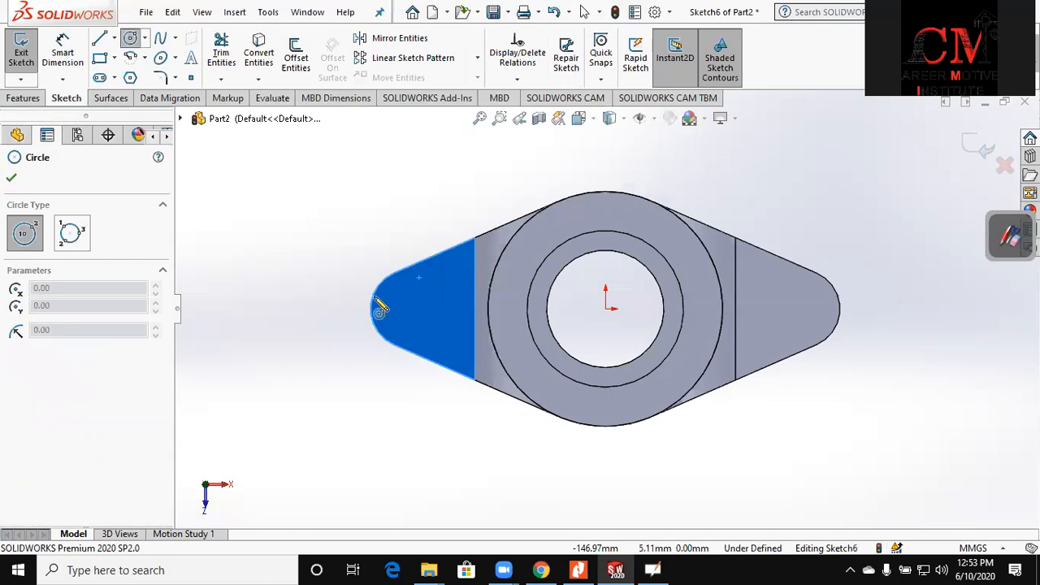
{"action": "left_click_drag", "start_coordinate": [409, 309], "coordinate": [430, 309]}
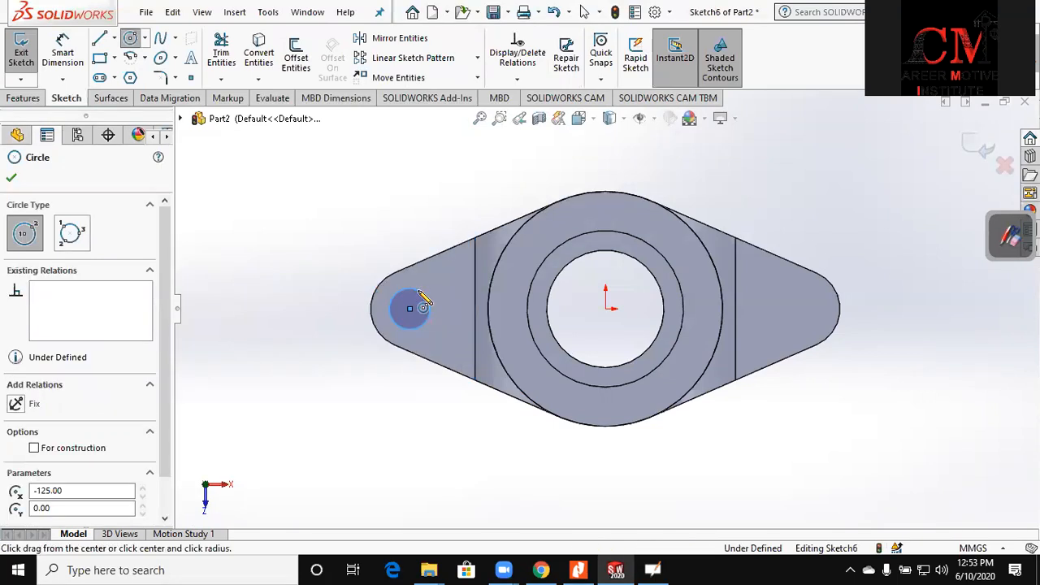
{"action": "key", "text": "Escape"}
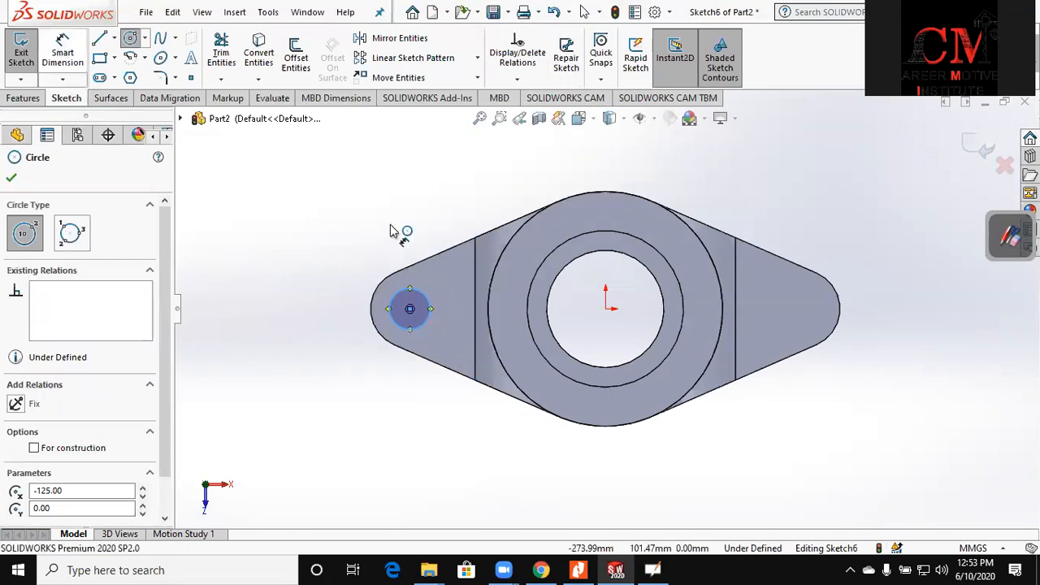
- Set the lug circle's diameter to 25 mm
{"action": "key", "text": "d"}
{"action": "left_click", "coordinate": [396, 213]}
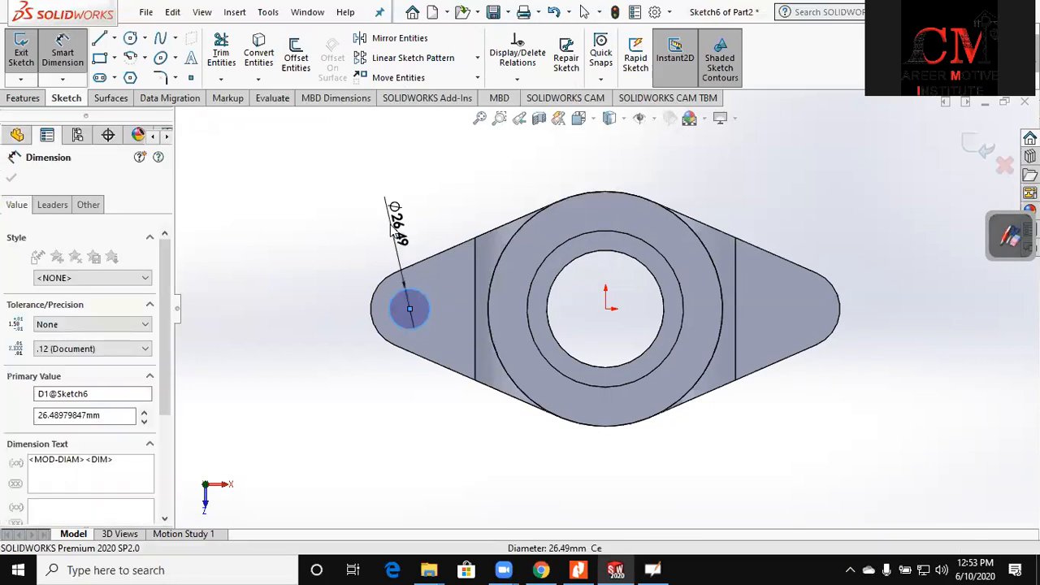
{"action": "type", "text": "25"}
{"action": "key", "text": "Return"}
- Cut the 25 mm circle through the left lug with an Extruded Cut set to Through All
{"action": "left_click", "coordinate": [24, 98]}
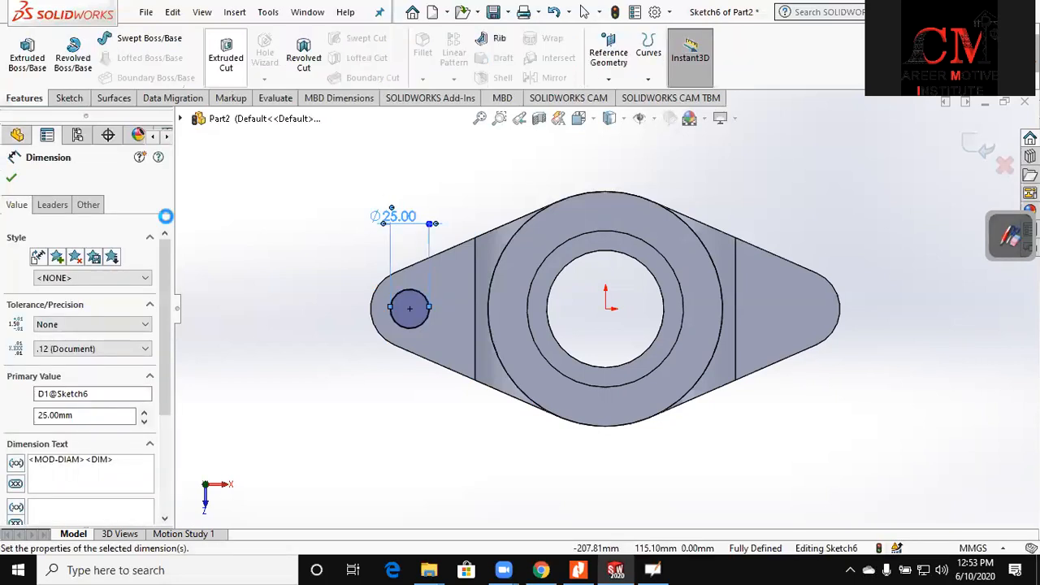
{"action": "left_click", "coordinate": [63, 273]}
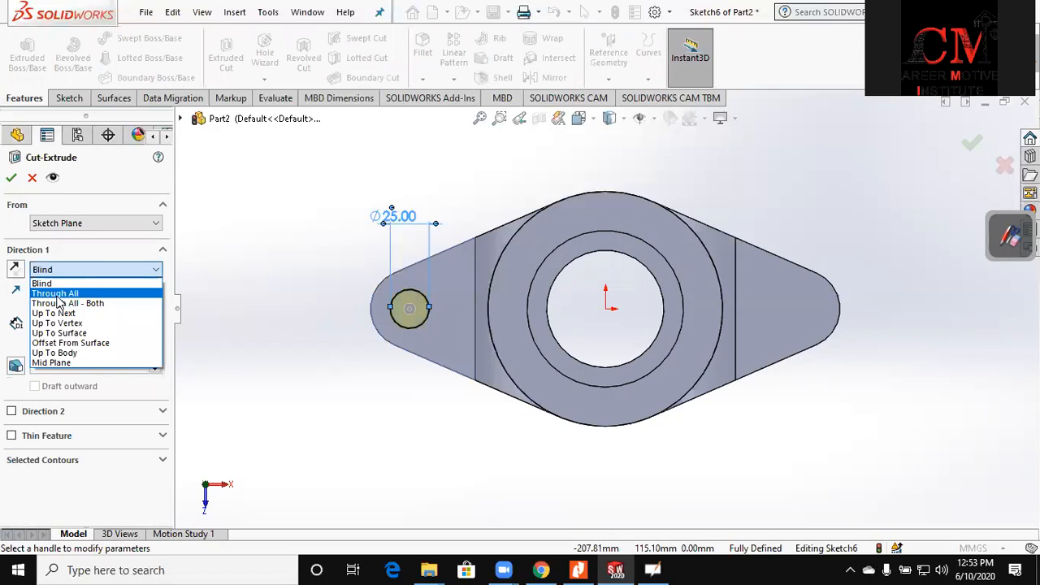
{"action": "left_click", "coordinate": [11, 178]}
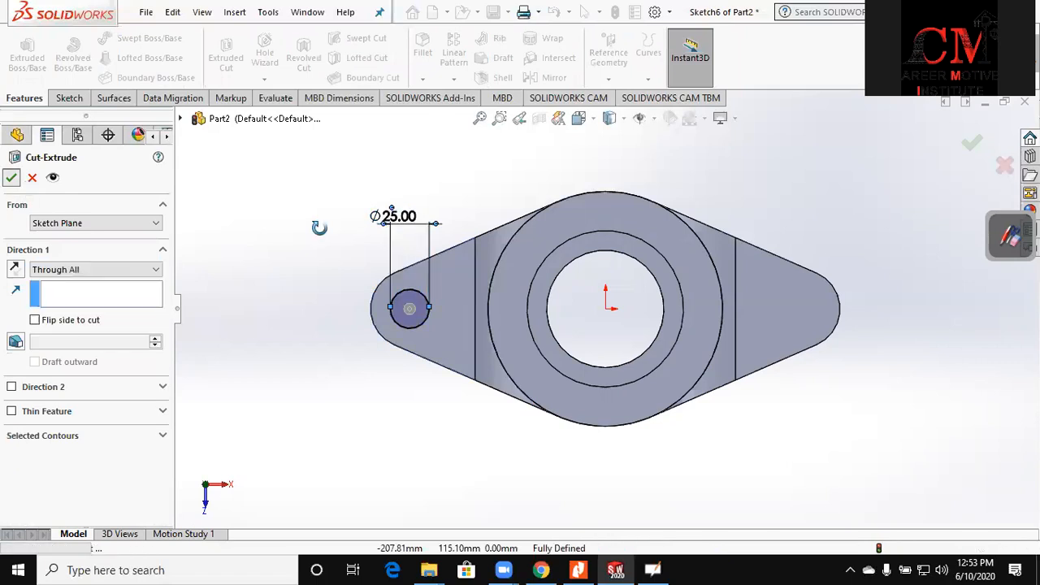
- Mirror the lug hole cut (Cut-Extrude4) about the Right Plane onto the opposite lug
{"action": "left_click", "coordinate": [523, 120]}
{"action": "left_click", "coordinate": [522, 120]}
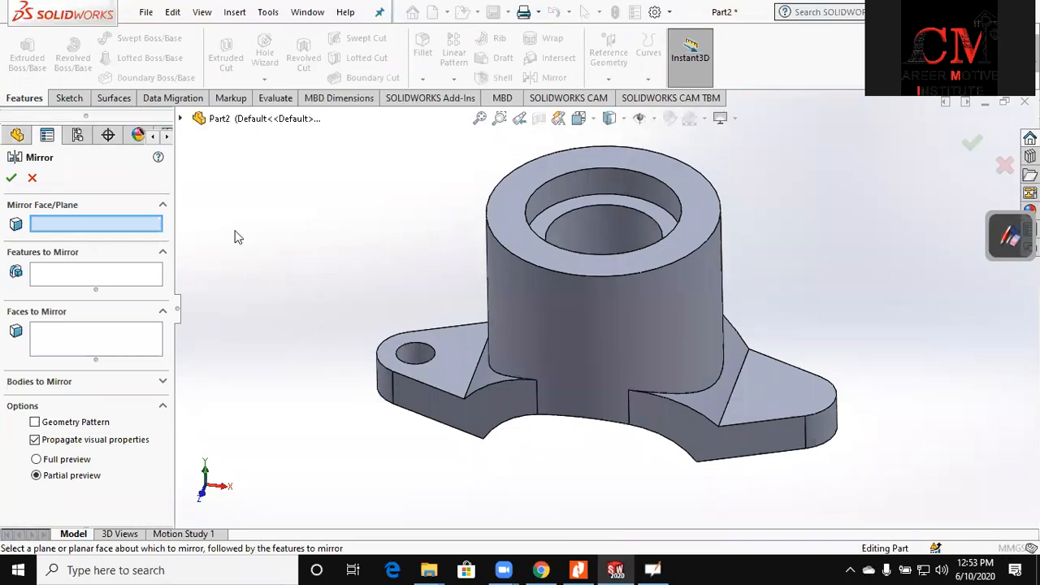
{"action": "left_click", "coordinate": [241, 253]}
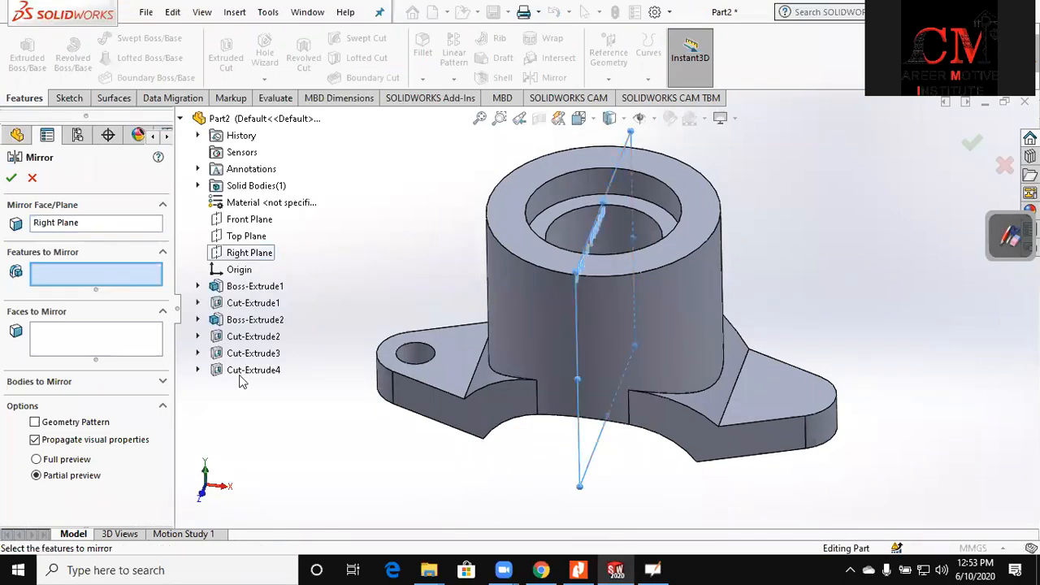
{"action": "left_click", "coordinate": [243, 372]}
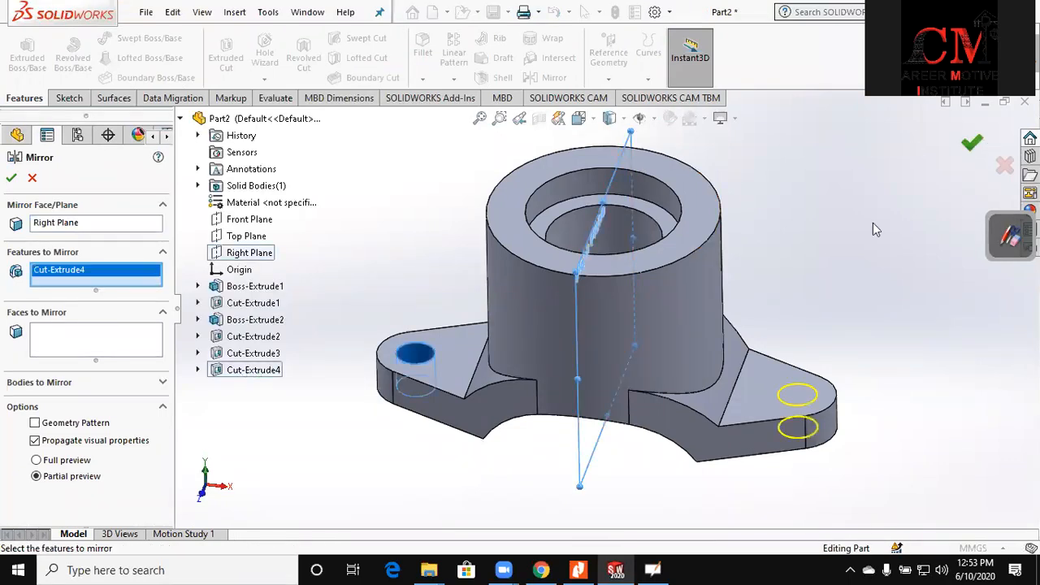
{"action": "key", "text": "Return"}
{"action": "mouse_move", "coordinate": [872, 222]}
{"action": "middle_mouse_down"}
{"action": "mouse_move", "coordinate": [839, 246]}
{"action": "mouse_move", "coordinate": [868, 233]}
{"action": "middle_mouse_up"}
{"action": "scroll", "coordinate": [868, 233], "scroll_direction": "up", "scroll_amount": 2}
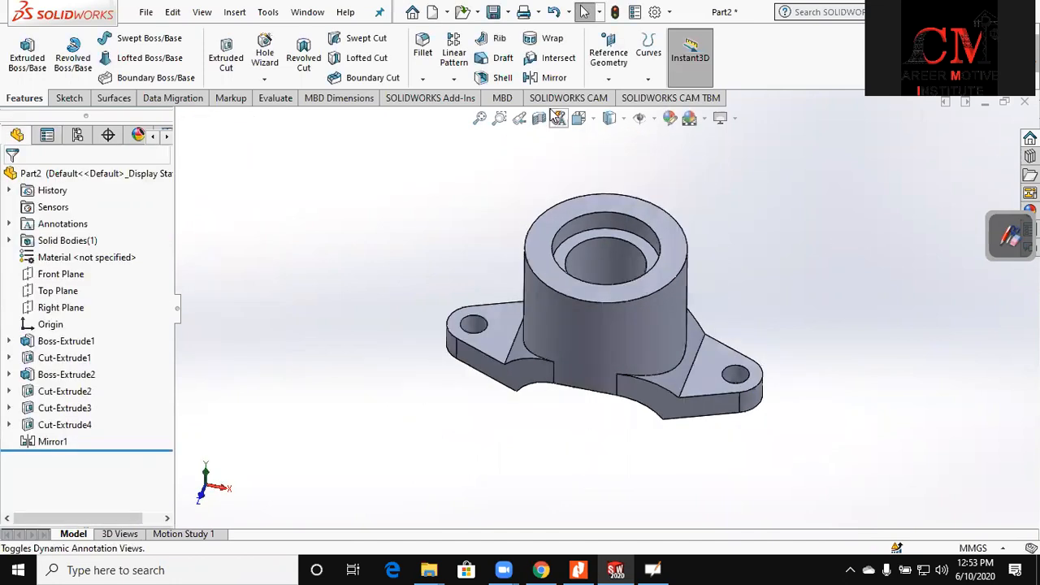
- Inspect the bore and lug holes in a section view along the Front Plane, and return to the full part
{"action": "left_click", "coordinate": [538, 118]}
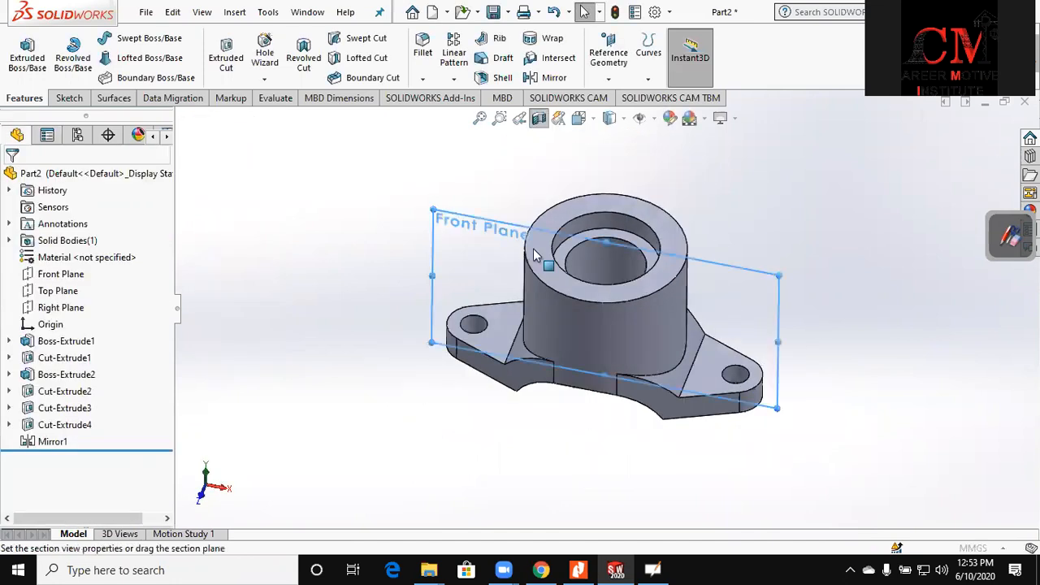
{"action": "key", "text": "Return"}
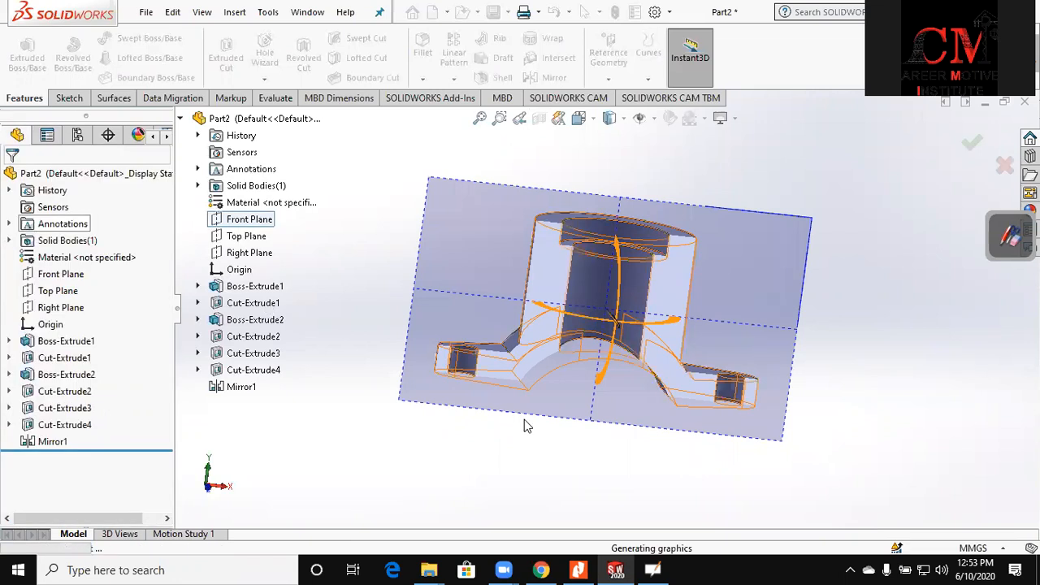
{"action": "key", "text": "ctrl+1"}
{"action": "left_click", "coordinate": [538, 118]}
{"action": "key", "text": "ctrl+7"}
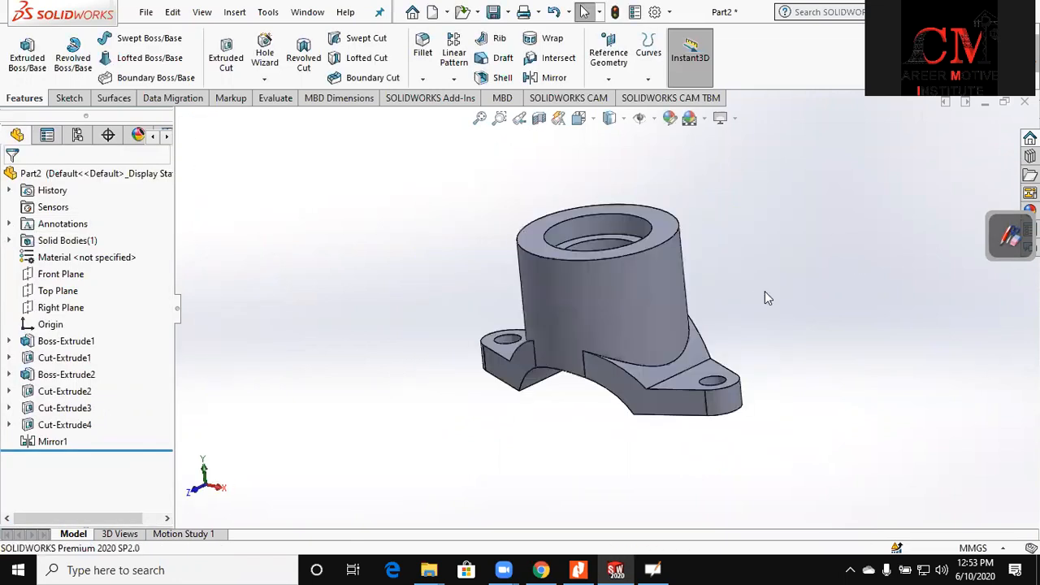
- Save the part as Ass2 in the Day 6 folder
{"action": "key", "text": "ctrl+s"}
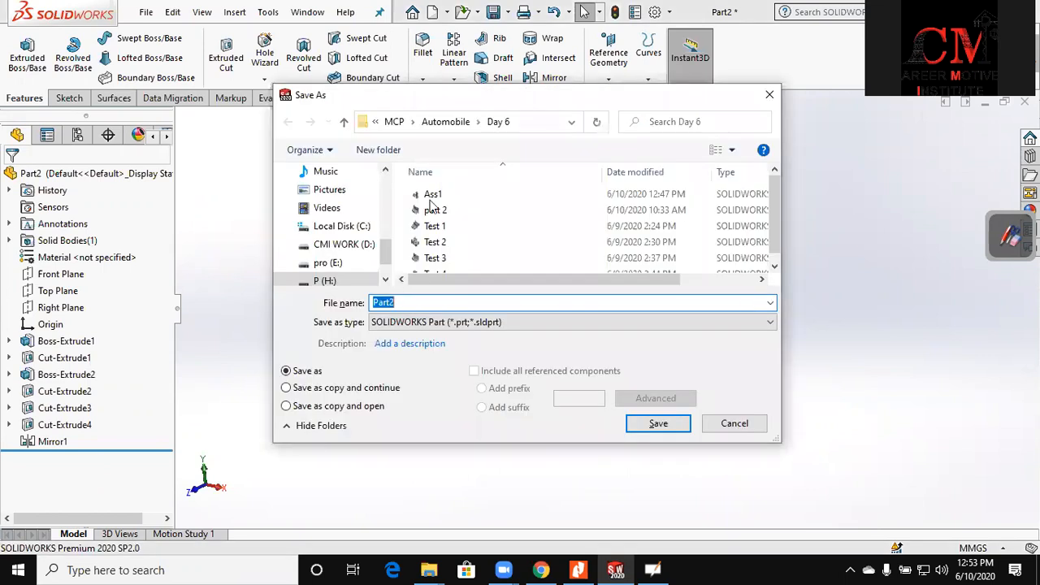
{"action": "left_click", "coordinate": [393, 302]}
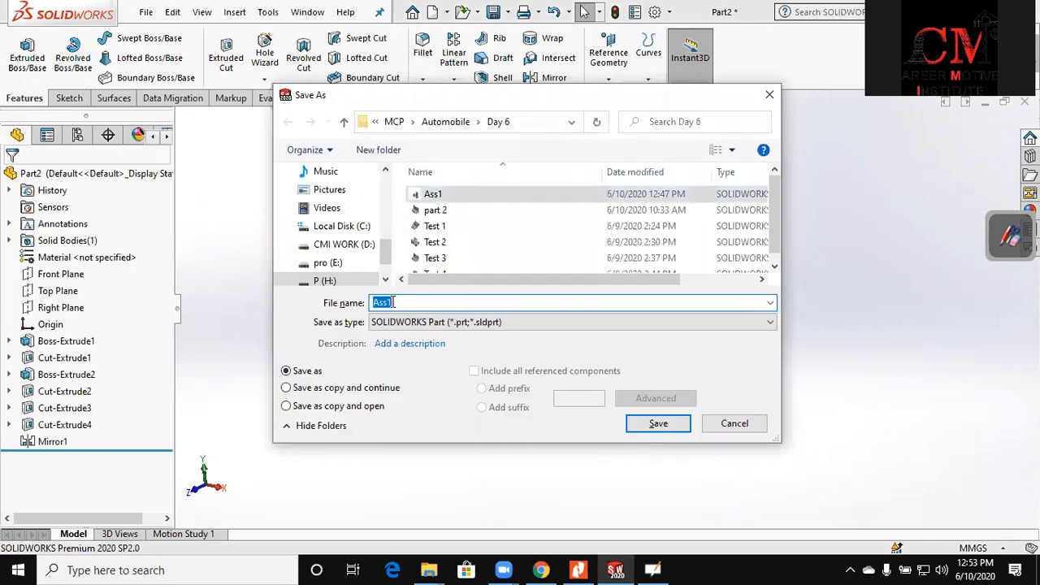
{"action": "left_click", "coordinate": [394, 302]}
{"action": "key", "text": "BackSpace"}
{"action": "type", "text": "2"}
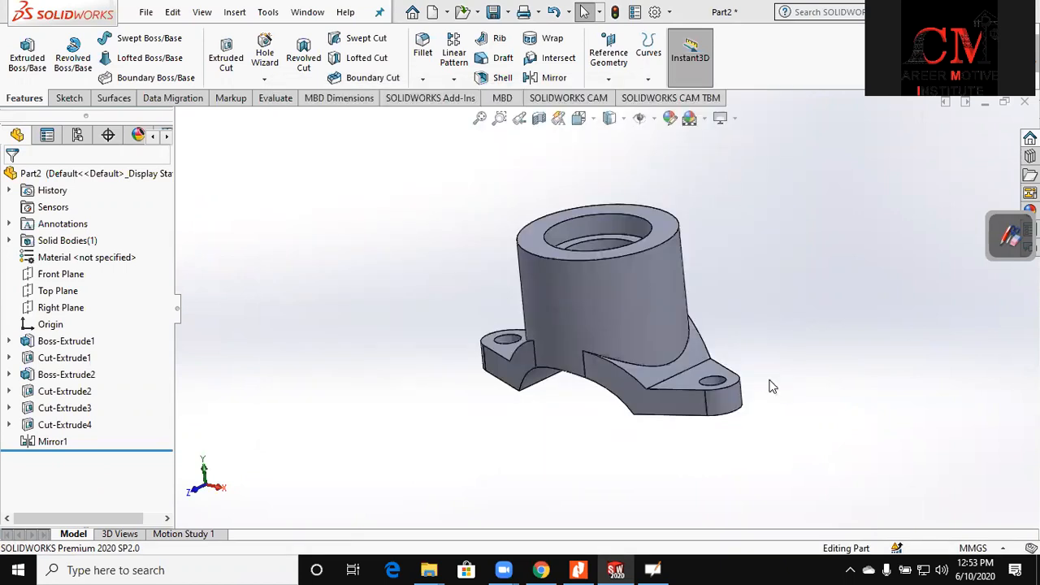
- Edit the base extrusion's sketch to set the vertical distance from the origin to the base's bottom edge to 160 mm, and rebuild
{"action": "middle_click_drag", "start_coordinate": [757, 351], "coordinate": [775, 353]}
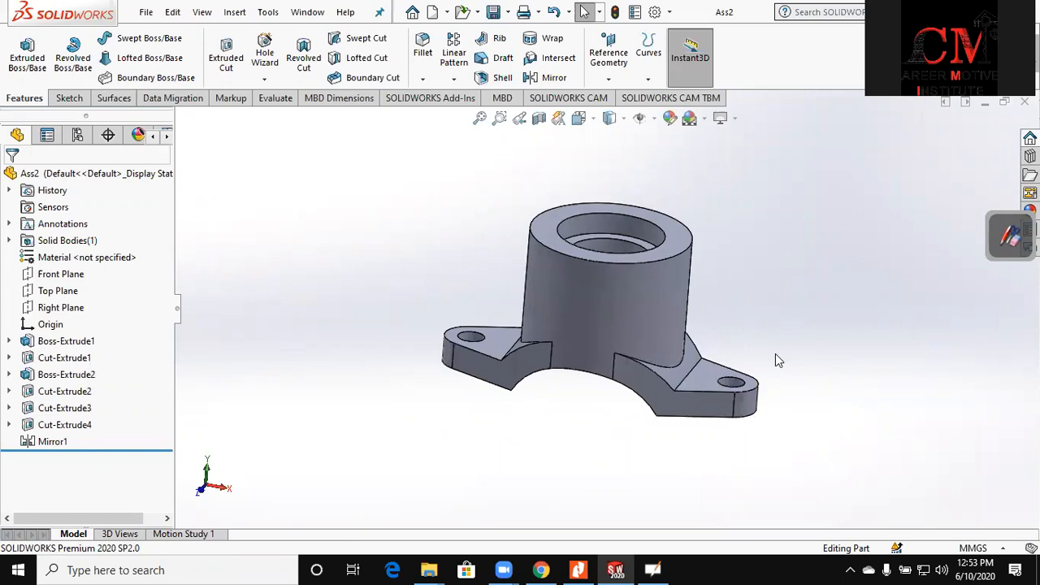
{"action": "left_click", "coordinate": [49, 344]}
{"action": "left_click", "coordinate": [82, 298]}
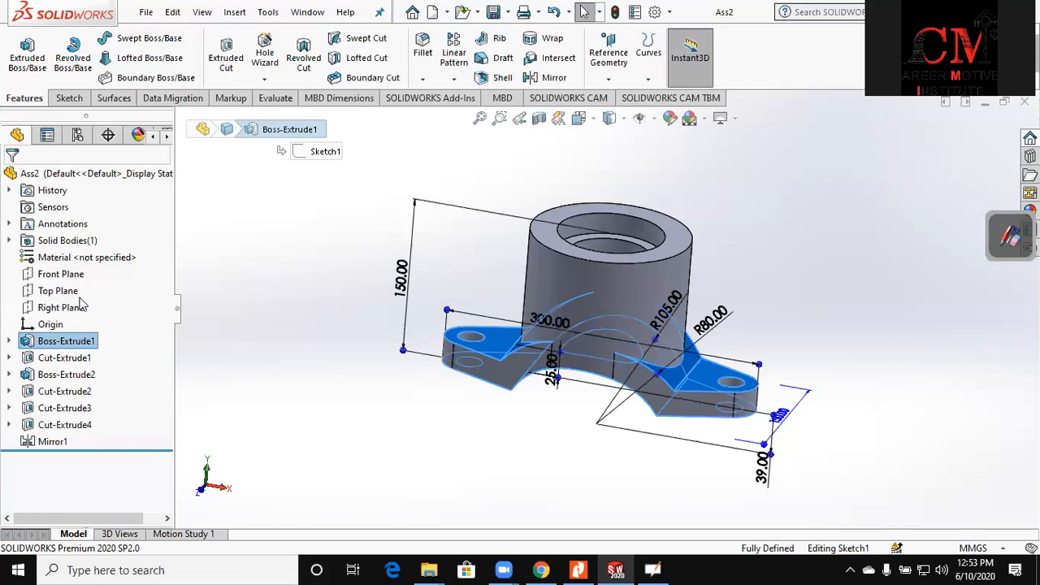
{"action": "left_click", "coordinate": [394, 280]}
{"action": "double_click", "coordinate": [396, 280]}
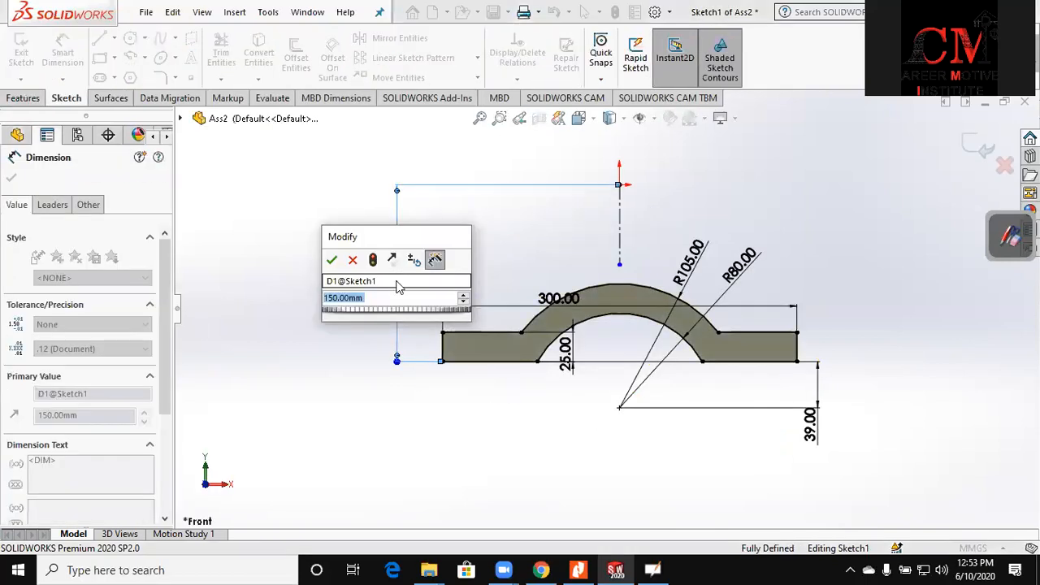
{"action": "type", "text": "160"}
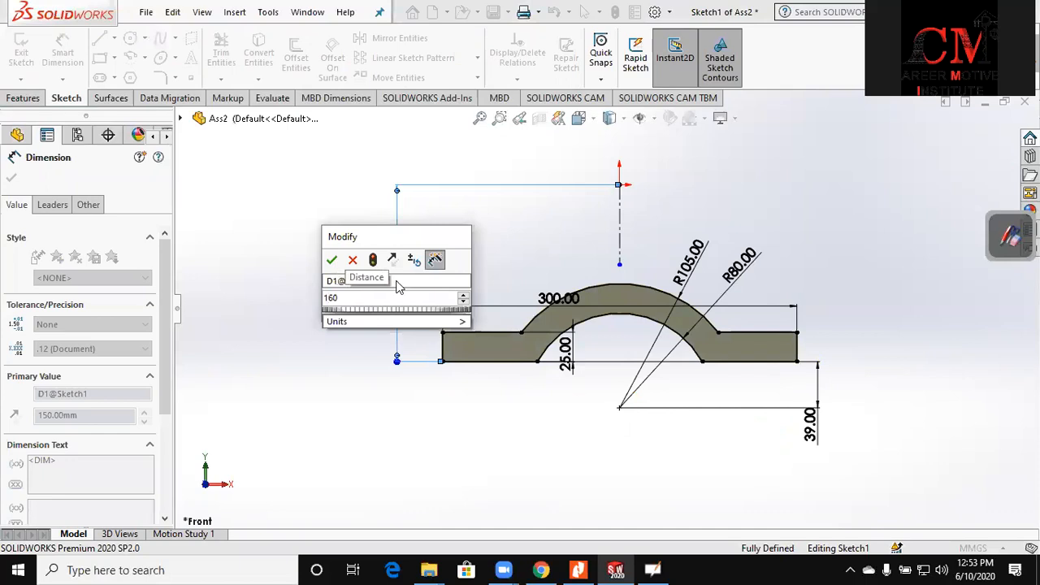
{"action": "key", "text": "Return"}
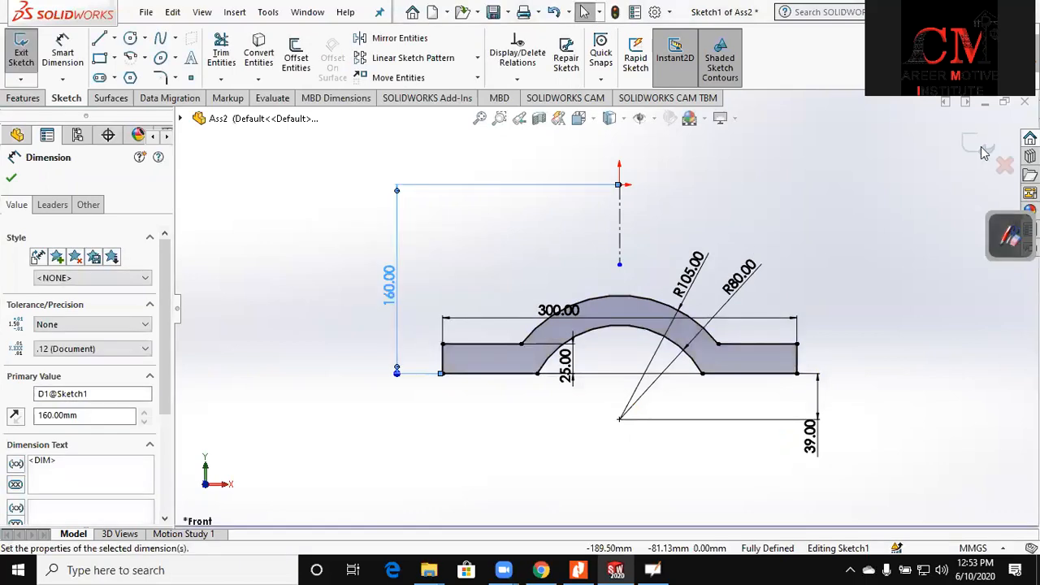
{"action": "key", "text": "ctrl+b"}
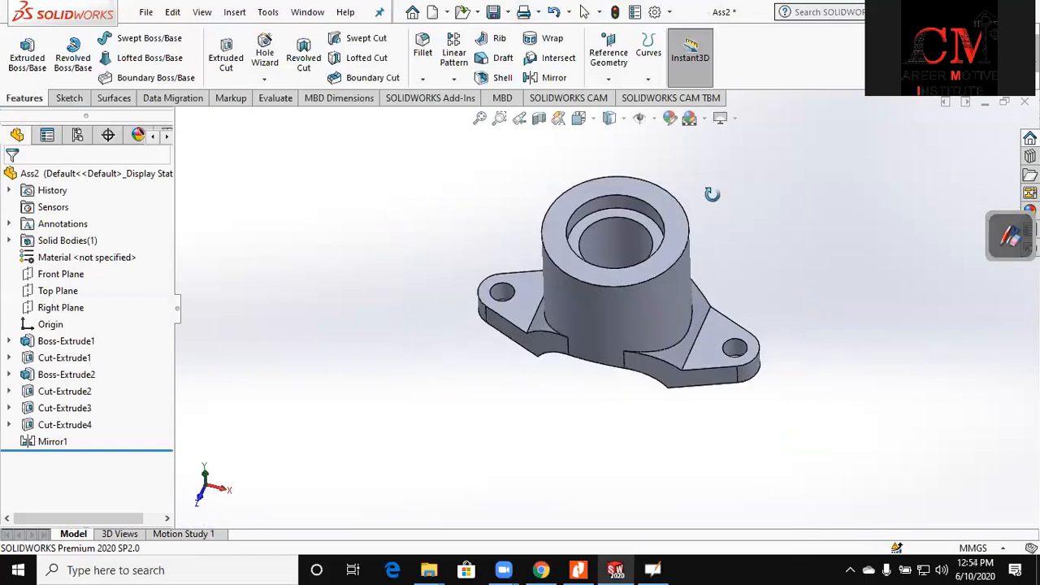
- Edit the base extrusion (Boss-Extrude1) and set its mid-plane depth to 155 mm
{"action": "middle_click_drag", "start_coordinate": [675, 244], "coordinate": [684, 334]}
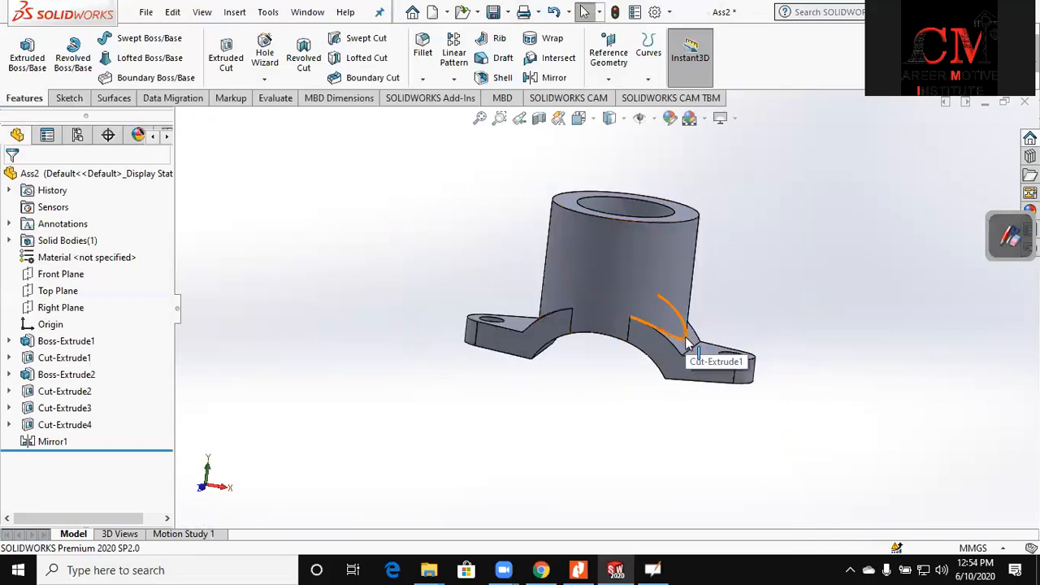
{"action": "key", "text": "ctrl+7"}
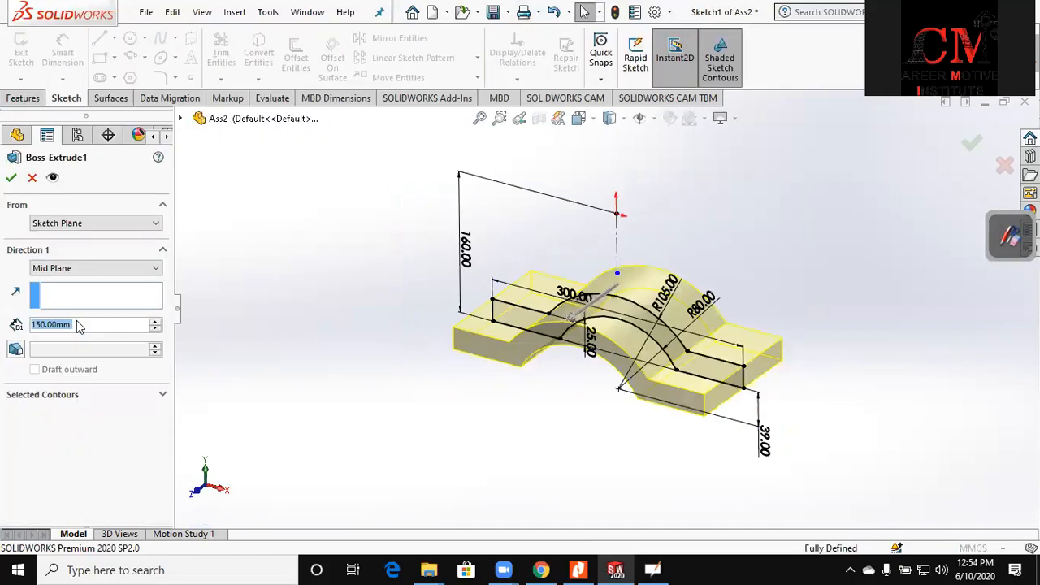
{"action": "type", "text": "155"}
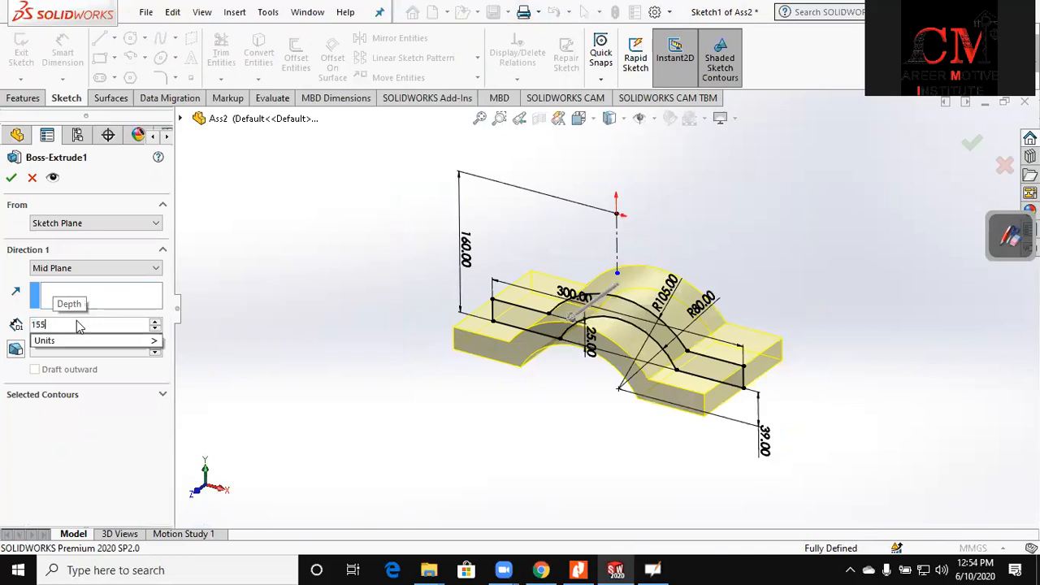
{"action": "key", "text": "Return"}
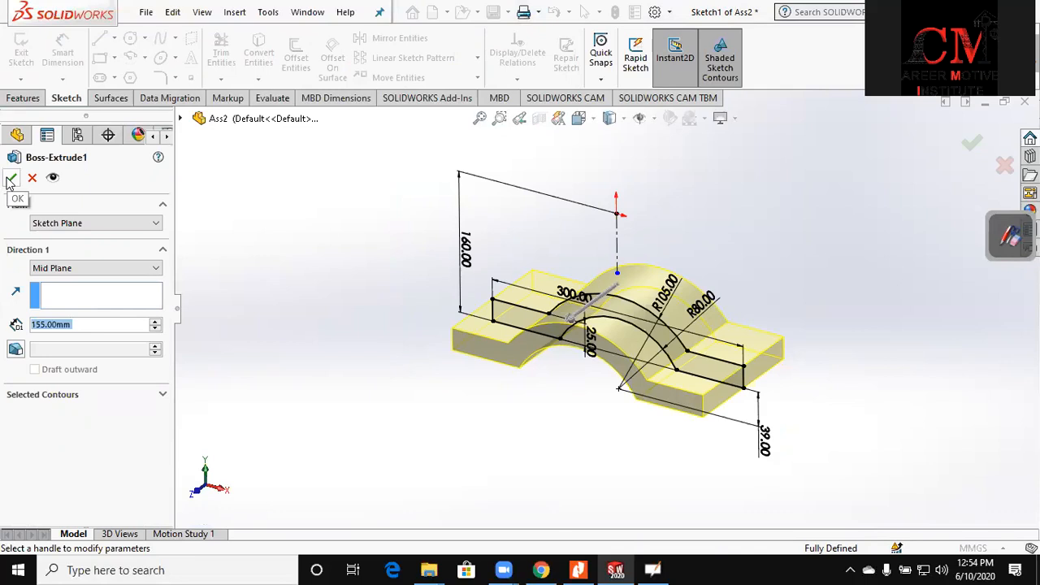
{"action": "left_click", "coordinate": [10, 181]}
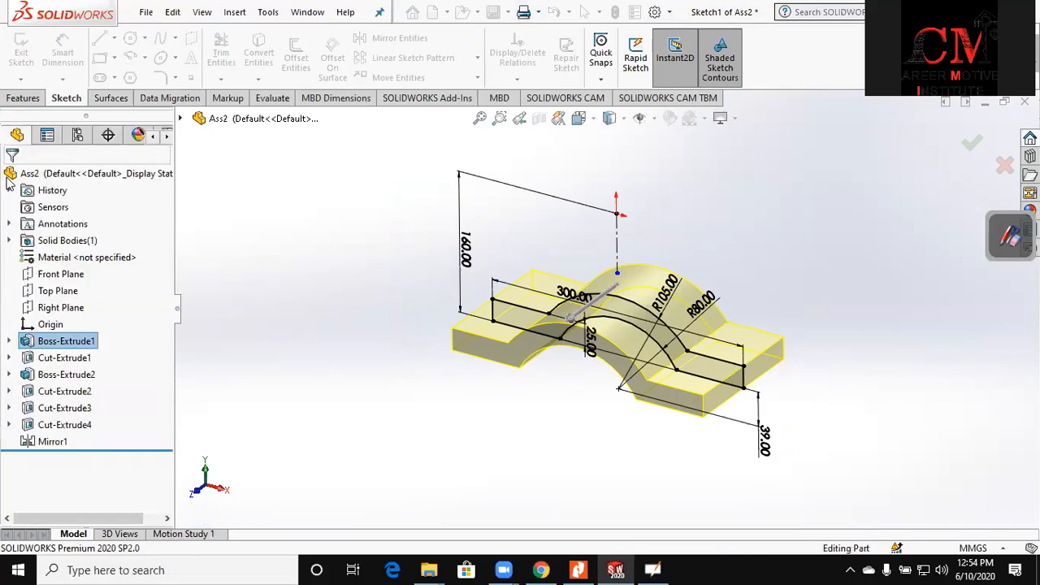
{"action": "middle_click_drag", "start_coordinate": [737, 258], "coordinate": [750, 334]}
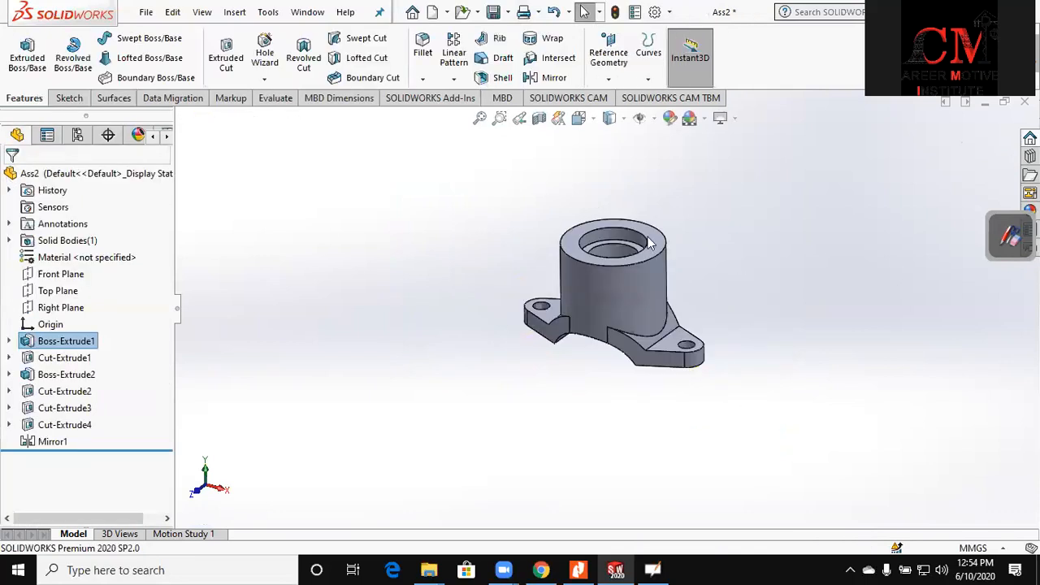
- Measure the diameter of the cylindrical boss's outer top edge
{"action": "scroll", "coordinate": [639, 198], "scroll_direction": "down", "scroll_amount": 2}
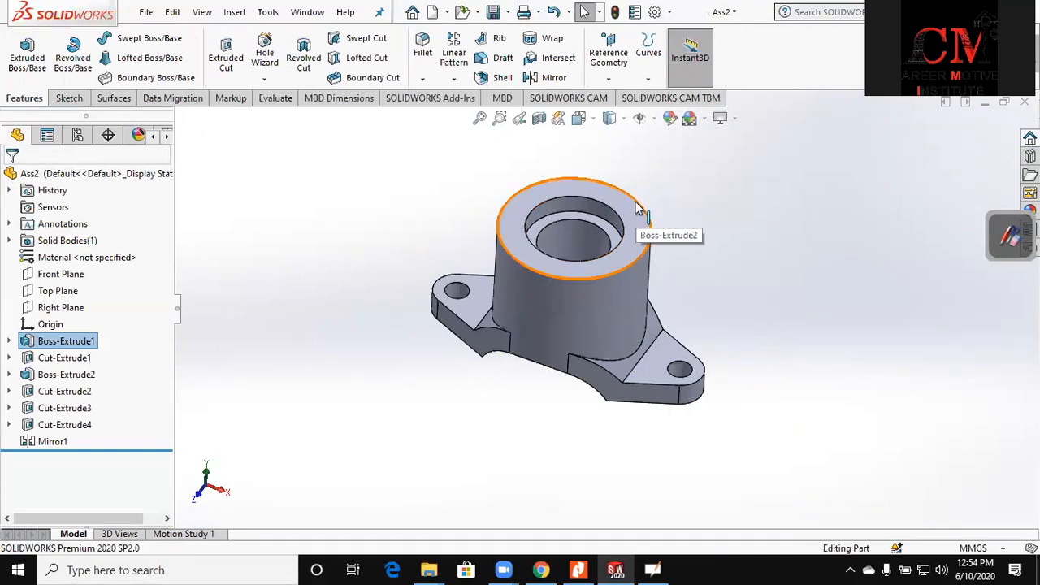
{"action": "left_click", "coordinate": [771, 225]}
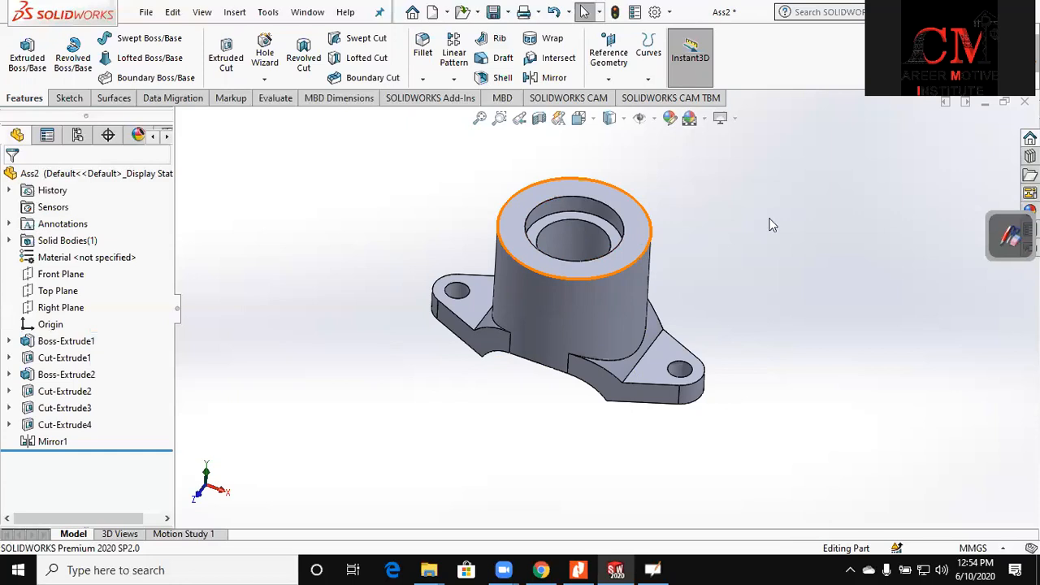
{"action": "left_click", "coordinate": [276, 99]}
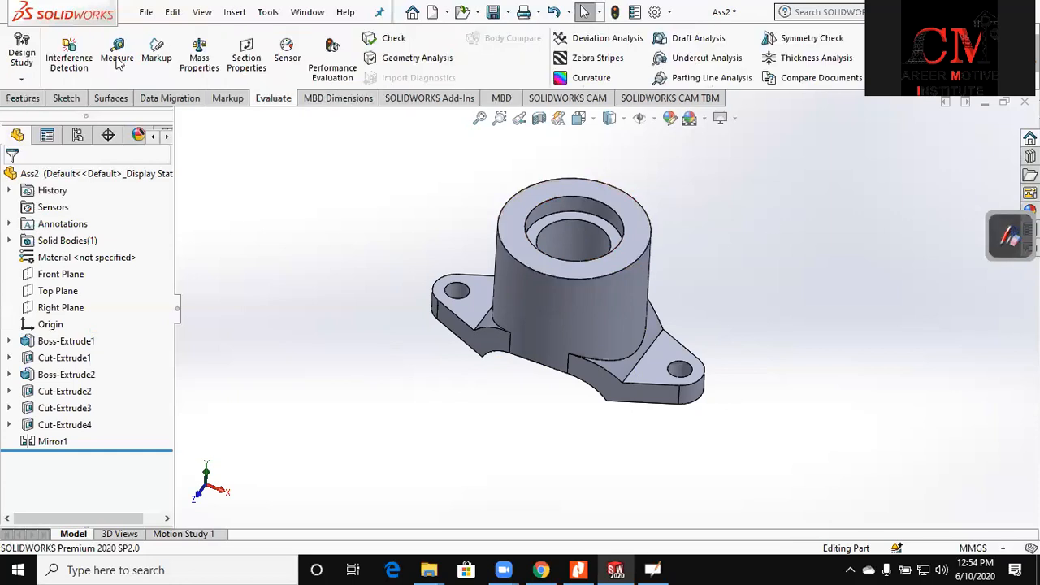
{"action": "left_click", "coordinate": [117, 58]}
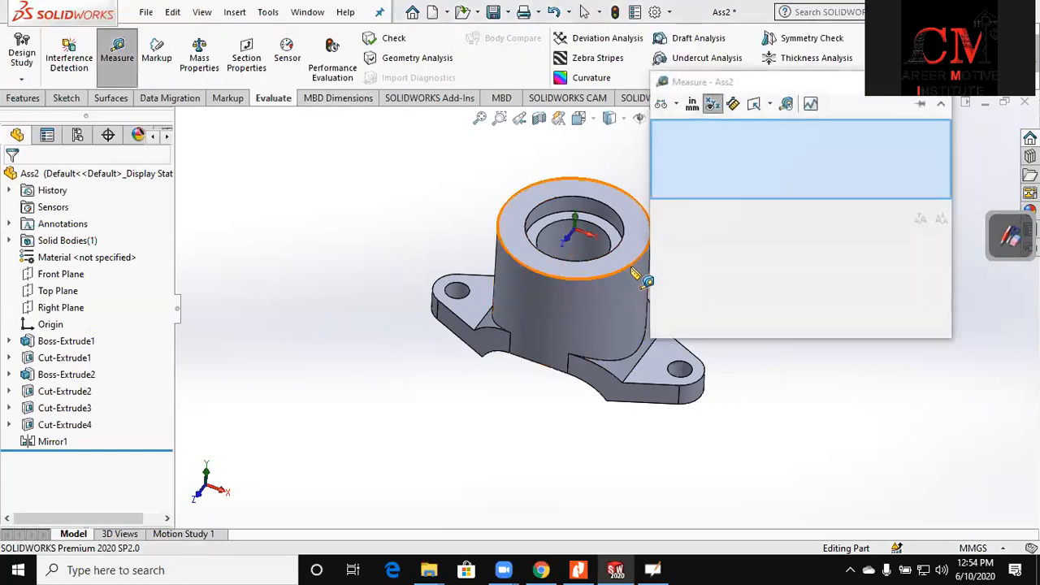
{"action": "left_click", "coordinate": [636, 273]}
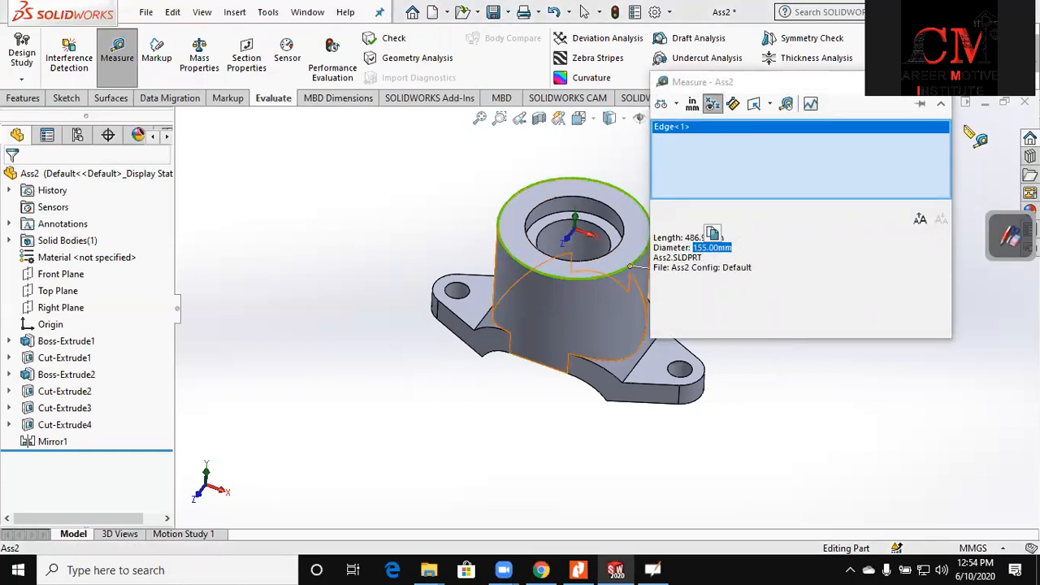
{"action": "key", "text": "Escape"}
- Save the changes to the Ass2 part and close it
{"action": "middle_click_drag", "start_coordinate": [777, 327], "coordinate": [774, 349]}
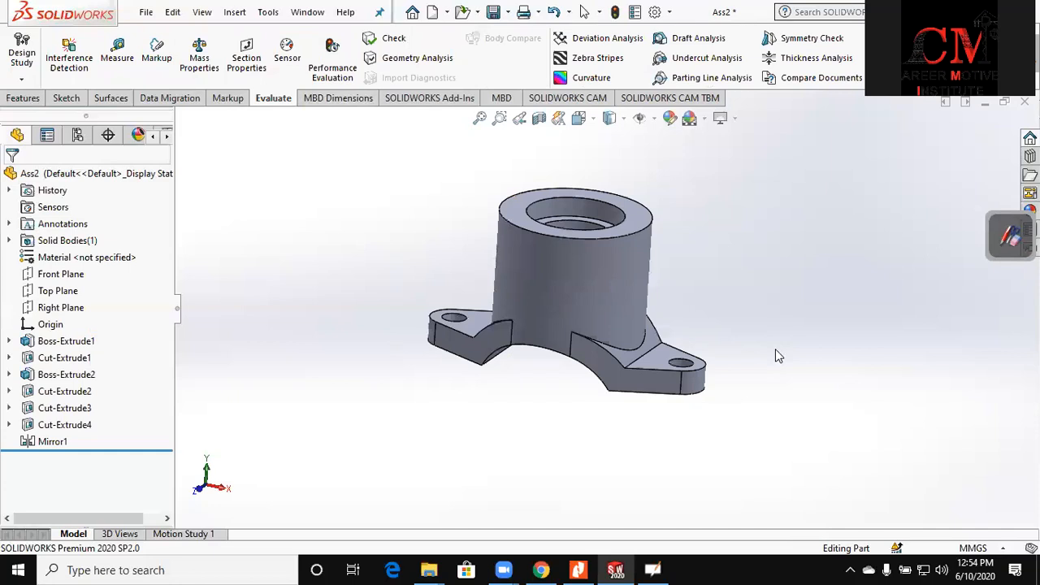
{"action": "key", "text": "ctrl+s"}
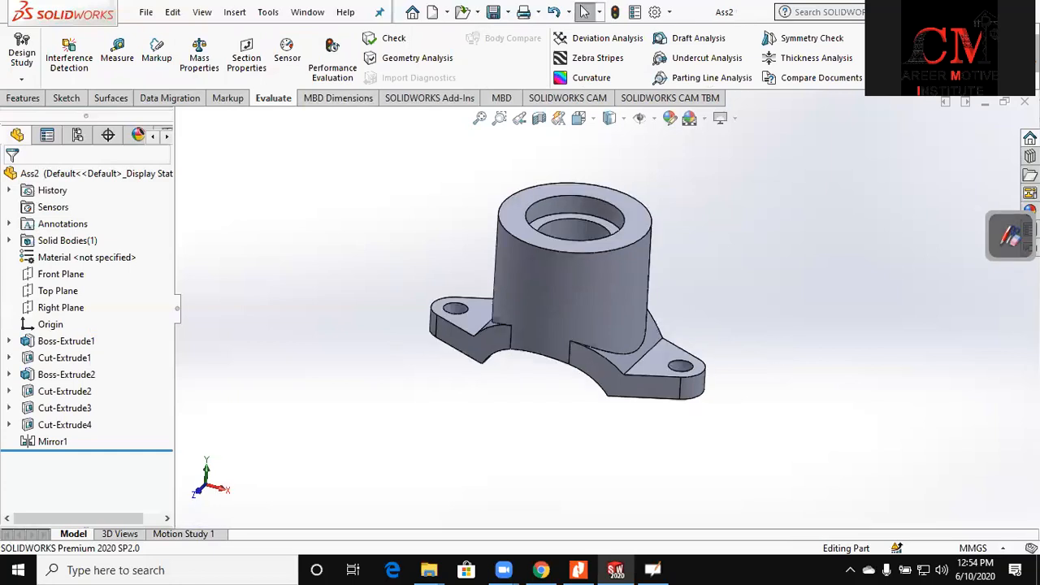
{"action": "left_click", "coordinate": [1024, 101]}
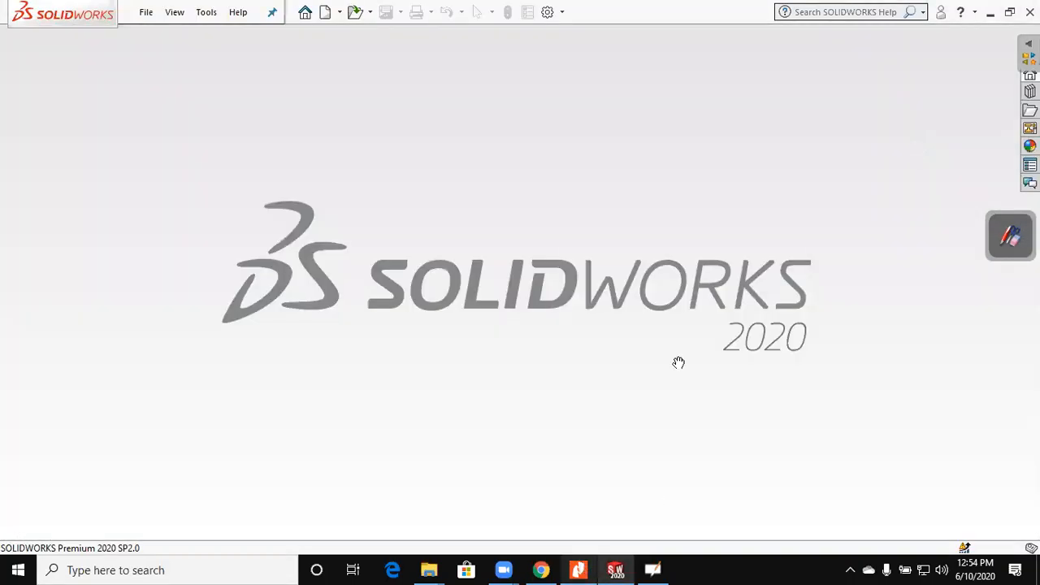
- Switch to the Assignment 6 PDF in Nitro Pro and view the dimensioned drawings on page 2
{"action": "scroll", "coordinate": [678, 362], "scroll_direction": "down", "scroll_amount": 3}
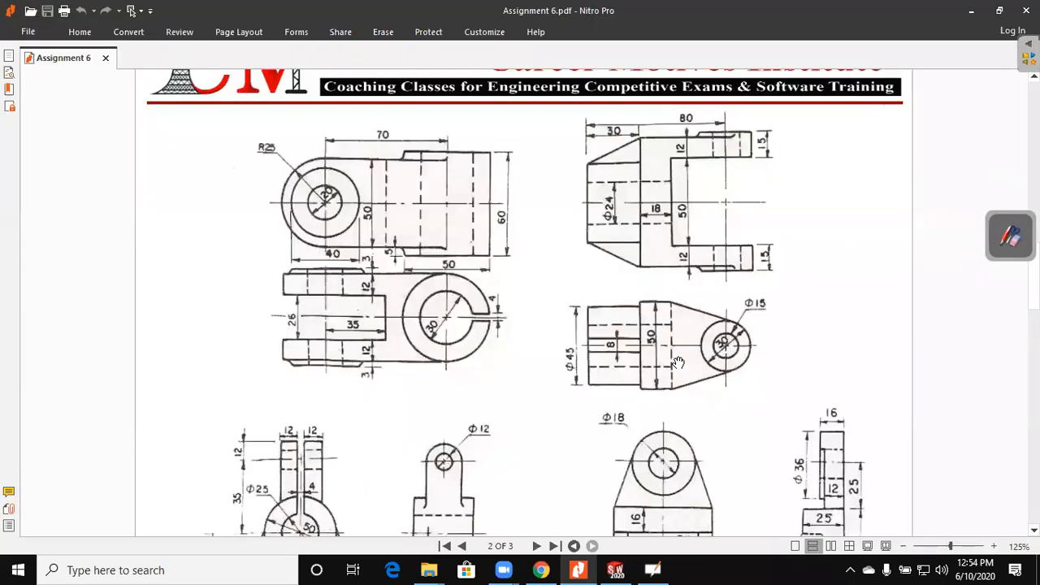
{"action": "scroll", "coordinate": [678, 363], "scroll_direction": "down", "scroll_amount": 2}
{"action": "scroll", "coordinate": [678, 363], "scroll_direction": "up", "scroll_amount": 1}
- Circle both views of the forked arm with the split clamp ring in red pen, and erase the circle
{"action": "left_click", "coordinate": [1010, 236]}
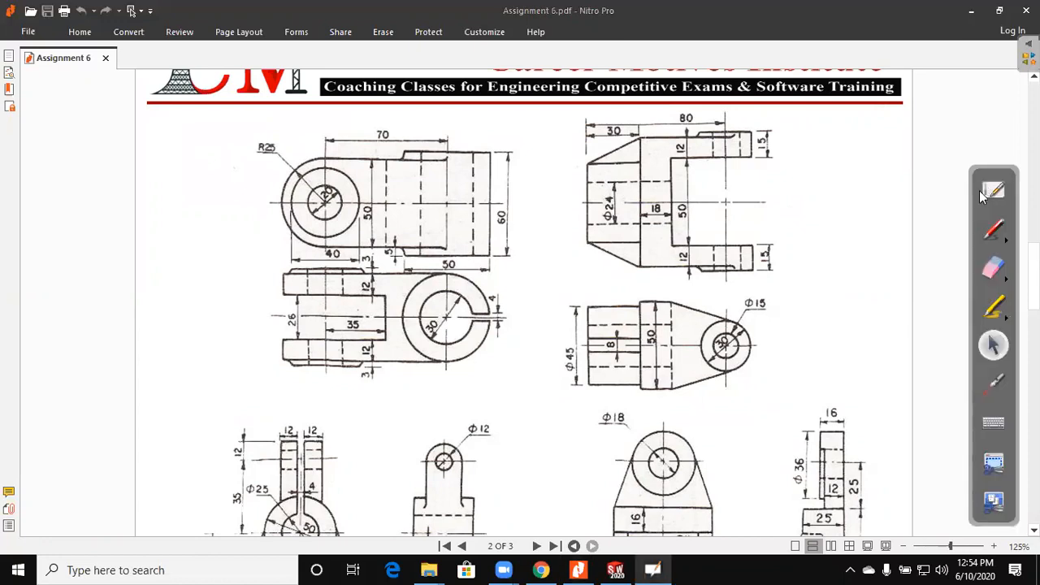
{"action": "left_click", "coordinate": [981, 186]}
{"action": "mouse_move", "coordinate": [483, 130]}
{"action": "left_mouse_down"}
{"action": "mouse_move", "coordinate": [377, 121]}
{"action": "mouse_move", "coordinate": [165, 226]}
{"action": "mouse_move", "coordinate": [402, 390]}
{"action": "mouse_move", "coordinate": [578, 198]}
{"action": "mouse_move", "coordinate": [475, 122]}
{"action": "left_mouse_up"}
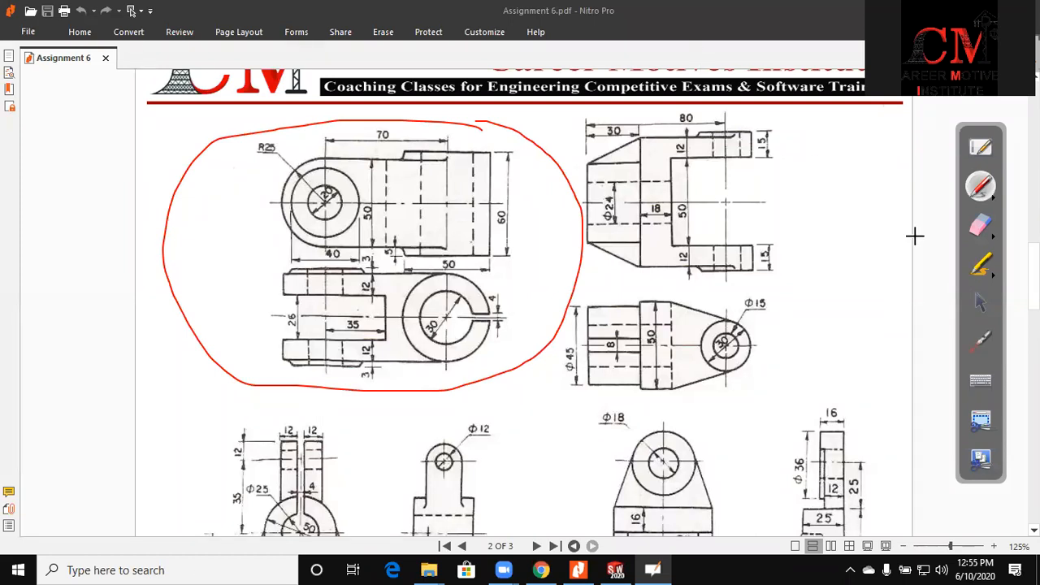
{"action": "left_click", "coordinate": [979, 226]}
{"action": "mouse_move", "coordinate": [389, 122]}
{"action": "left_mouse_down"}
{"action": "mouse_move", "coordinate": [430, 121]}
{"action": "mouse_move", "coordinate": [574, 163]}
{"action": "mouse_move", "coordinate": [491, 370]}
{"action": "mouse_move", "coordinate": [168, 355]}
{"action": "mouse_move", "coordinate": [225, 111]}
{"action": "left_mouse_up"}
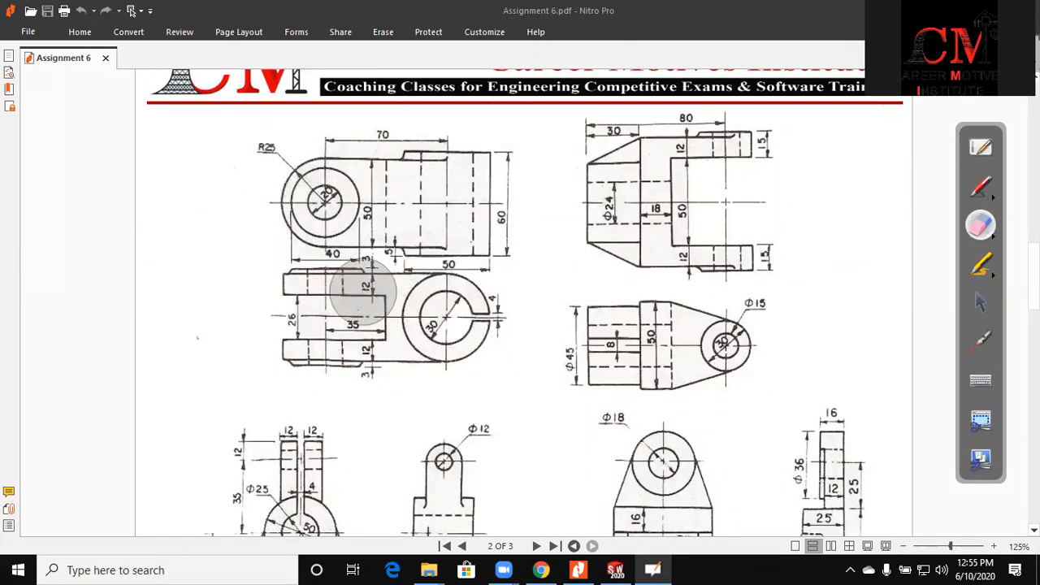
- Highlight the horizontal centre lines in both views of the forked arm drawing, and erase the highlights
{"action": "left_click", "coordinate": [979, 264]}
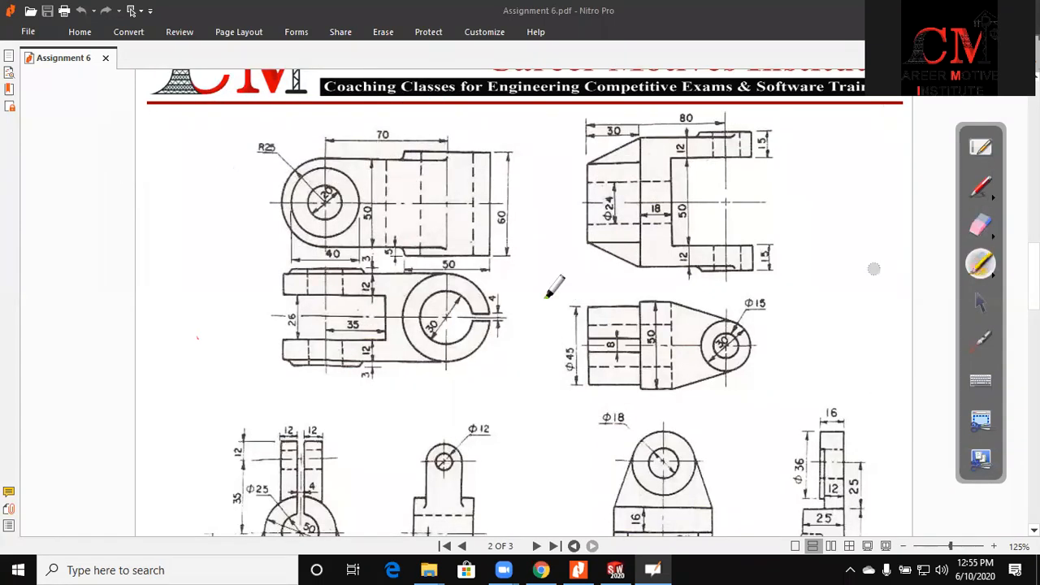
{"action": "left_click_drag", "start_coordinate": [290, 324], "coordinate": [461, 313]}
{"action": "left_click_drag", "start_coordinate": [340, 213], "coordinate": [450, 206]}
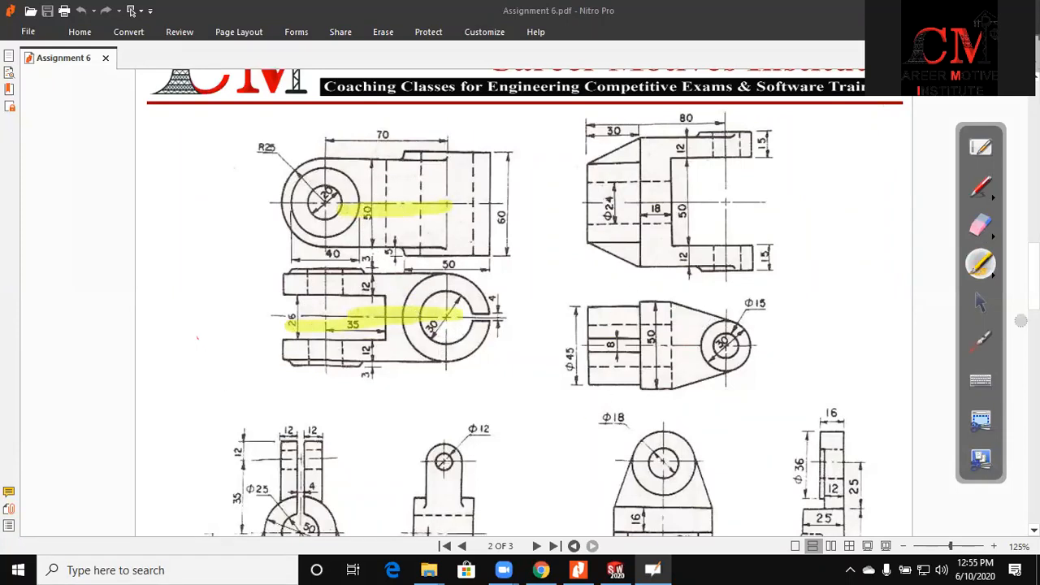
{"action": "left_click", "coordinate": [982, 300]}
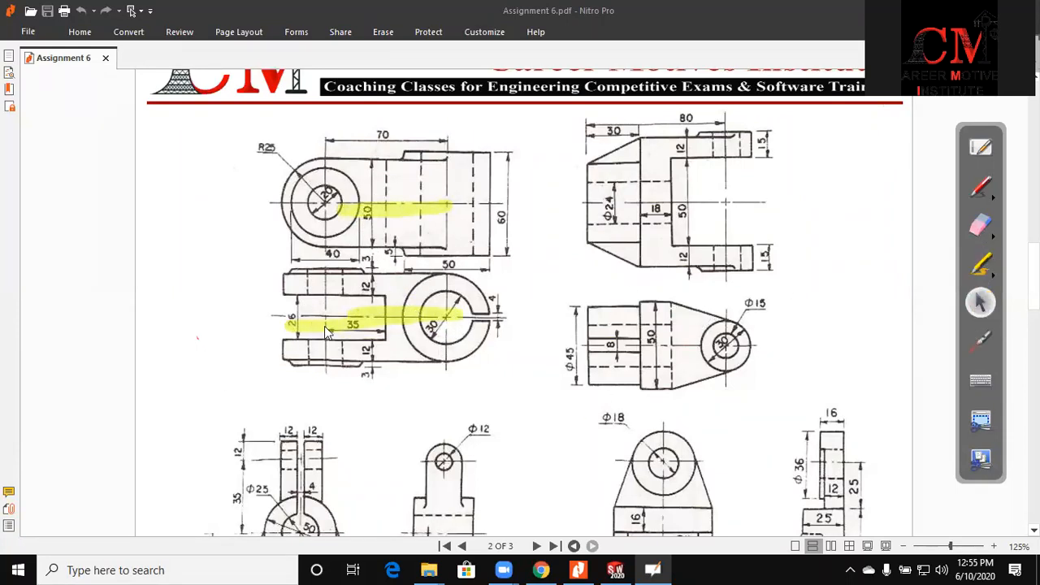
{"action": "left_click", "coordinate": [980, 226]}
{"action": "mouse_move", "coordinate": [666, 276]}
{"action": "left_mouse_down"}
{"action": "mouse_move", "coordinate": [441, 309]}
{"action": "mouse_move", "coordinate": [169, 176]}
{"action": "left_mouse_up"}
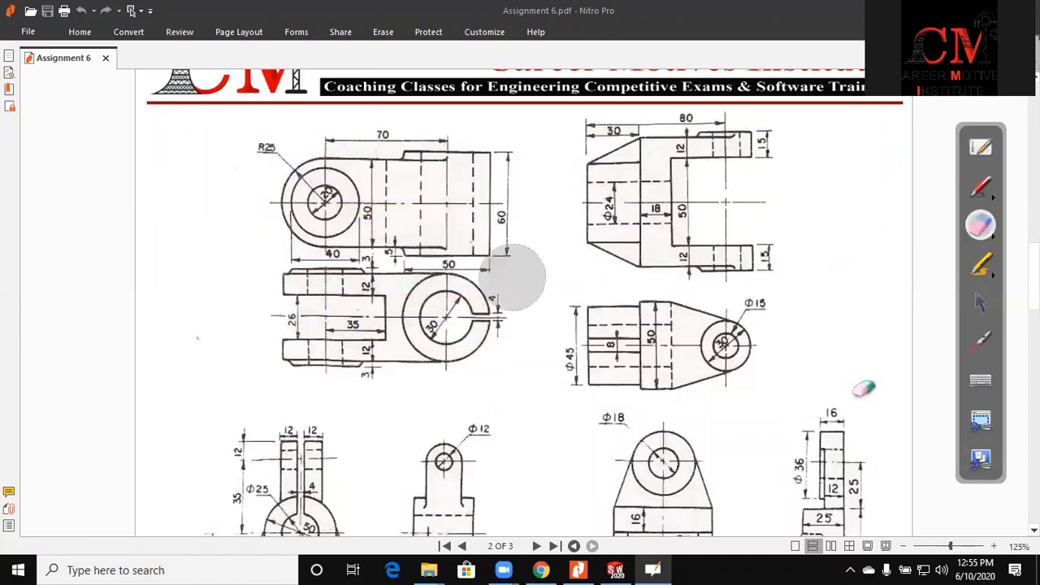
{"action": "left_click", "coordinate": [980, 302]}
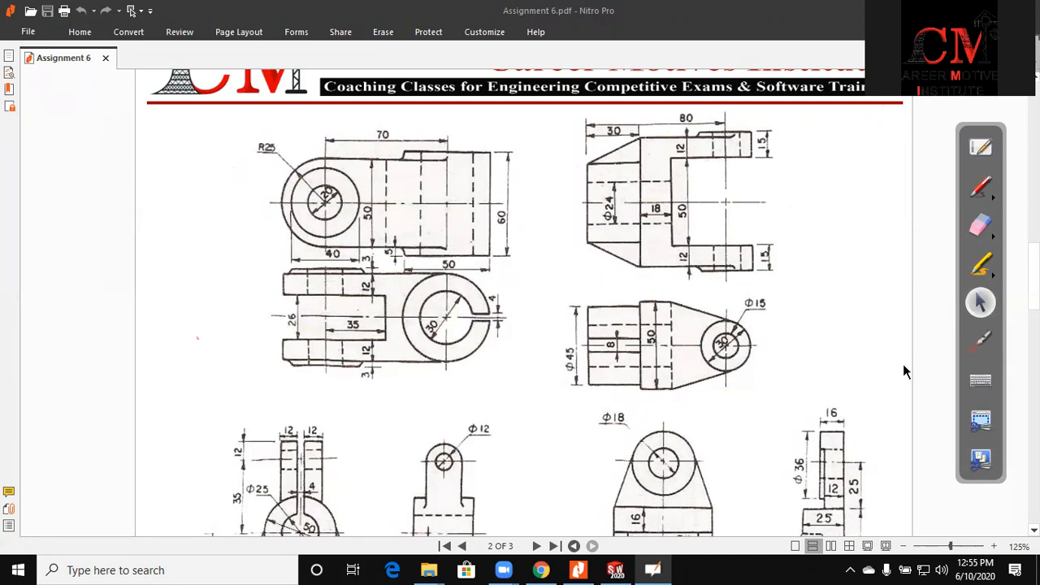
- Switch to SOLIDWORKS and create a new part document
{"action": "key", "text": "alt+Tab"}
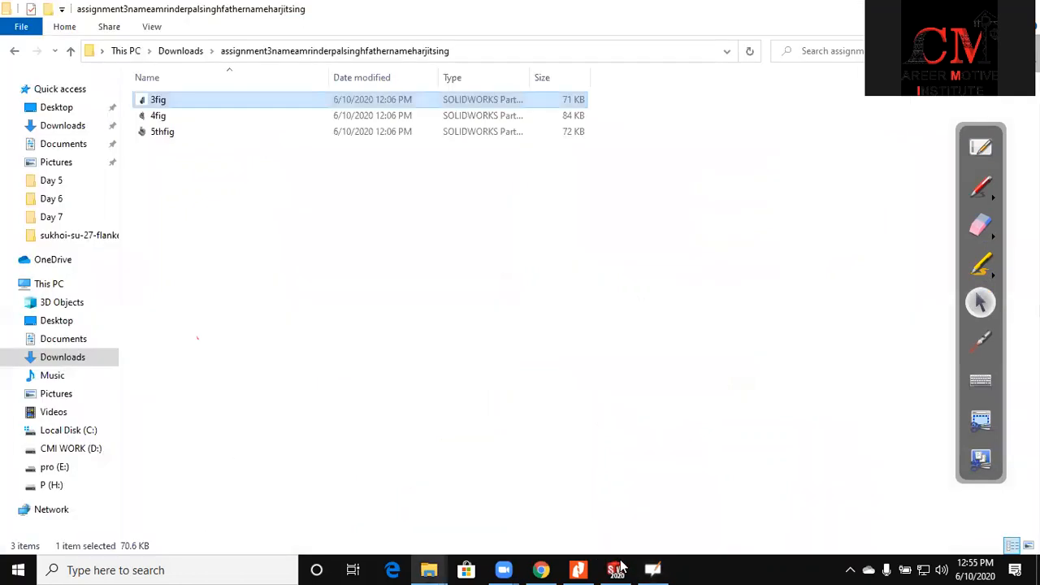
{"action": "left_click", "coordinate": [615, 569]}
{"action": "left_click", "coordinate": [145, 12]}
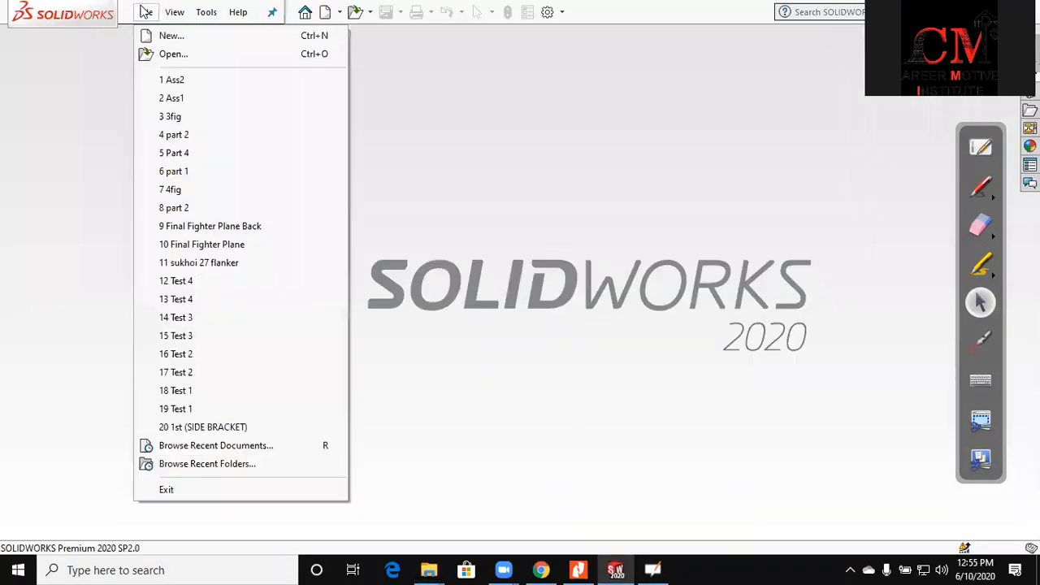
{"action": "left_click", "coordinate": [166, 36]}
{"action": "left_click", "coordinate": [663, 397]}
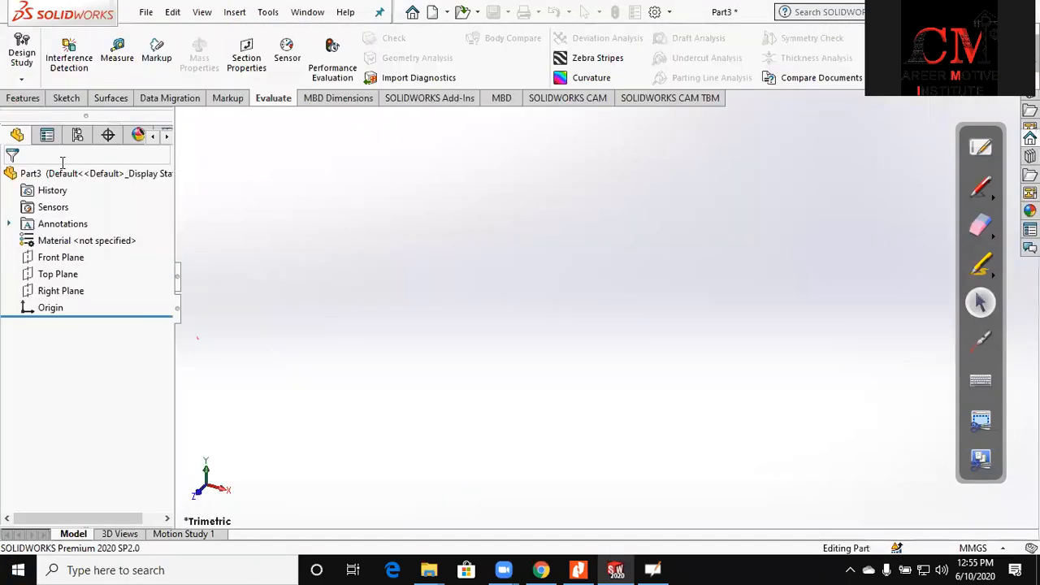
- Sketch a circle of about 53 mm radius on the Front Plane, centred on the origin
{"action": "left_click", "coordinate": [61, 256]}
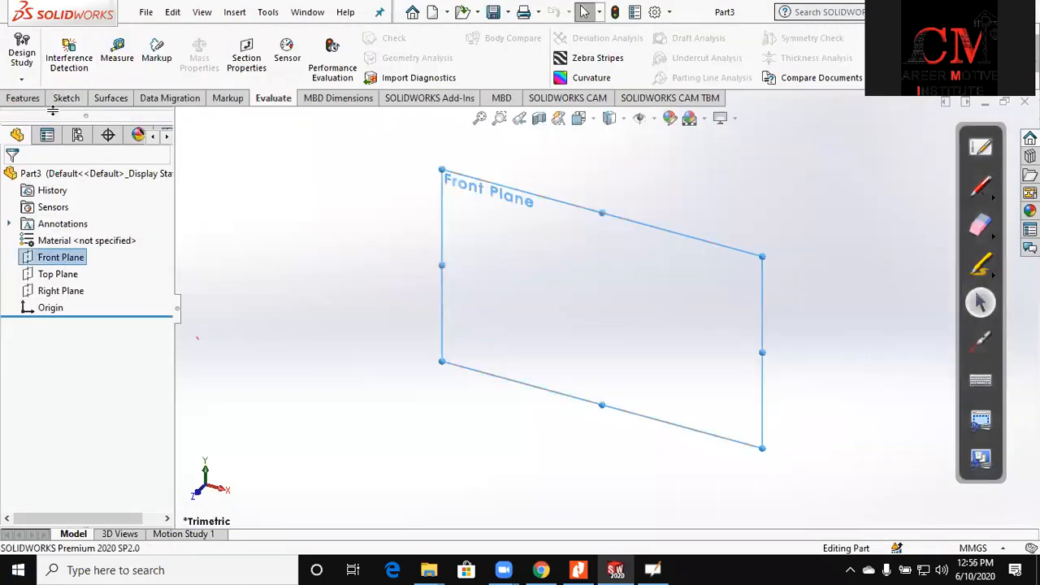
{"action": "left_click", "coordinate": [67, 97]}
{"action": "left_click", "coordinate": [21, 50]}
{"action": "left_click", "coordinate": [132, 39]}
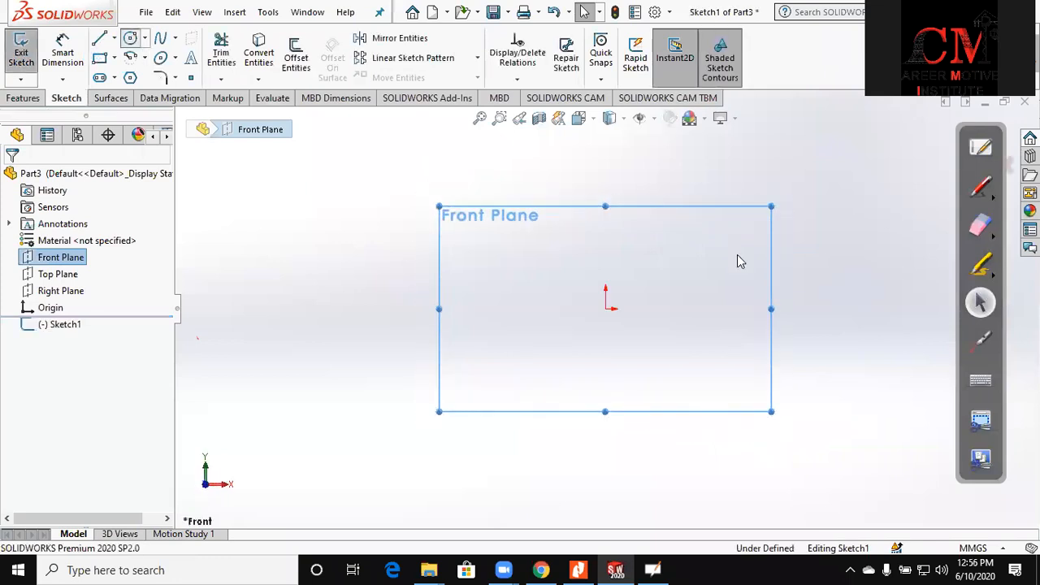
{"action": "left_click", "coordinate": [606, 310]}
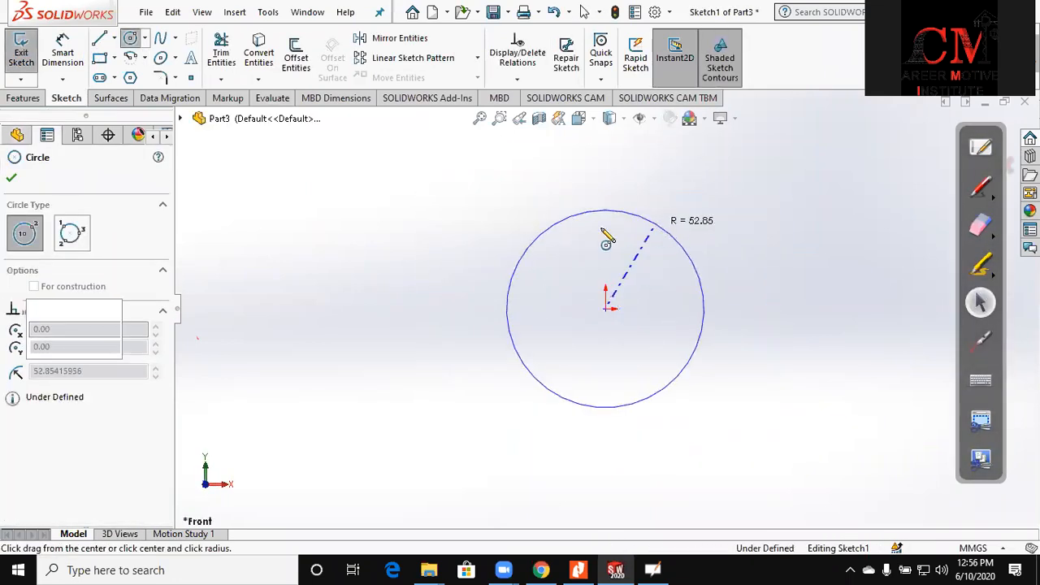
{"action": "left_click", "coordinate": [694, 271]}
{"action": "key", "text": "Escape"}
- Dimension the circle's diameter and set it to 50 mm
{"action": "left_click", "coordinate": [695, 270]}
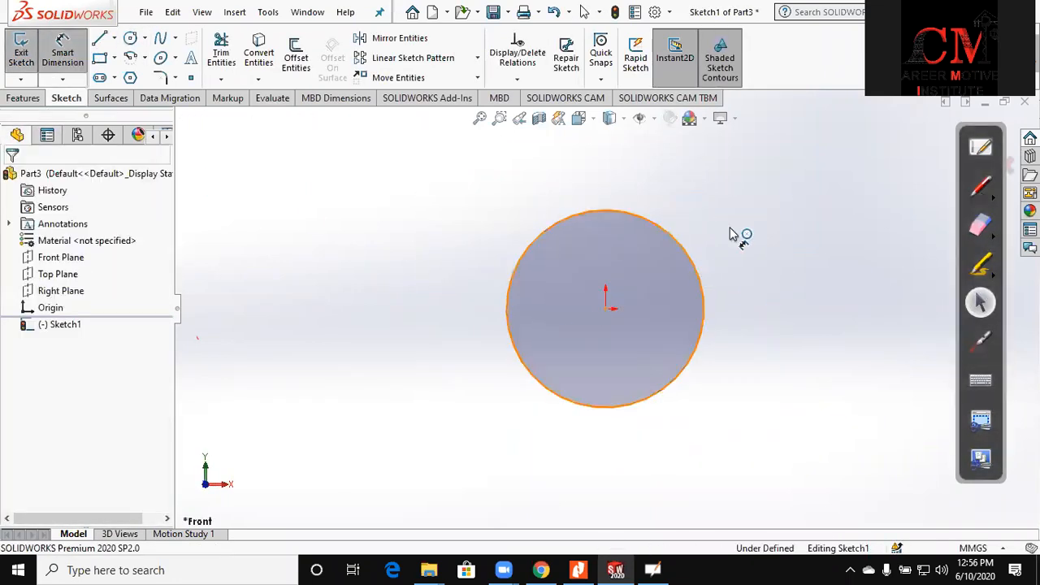
{"action": "left_click", "coordinate": [732, 235]}
{"action": "type", "text": "50"}
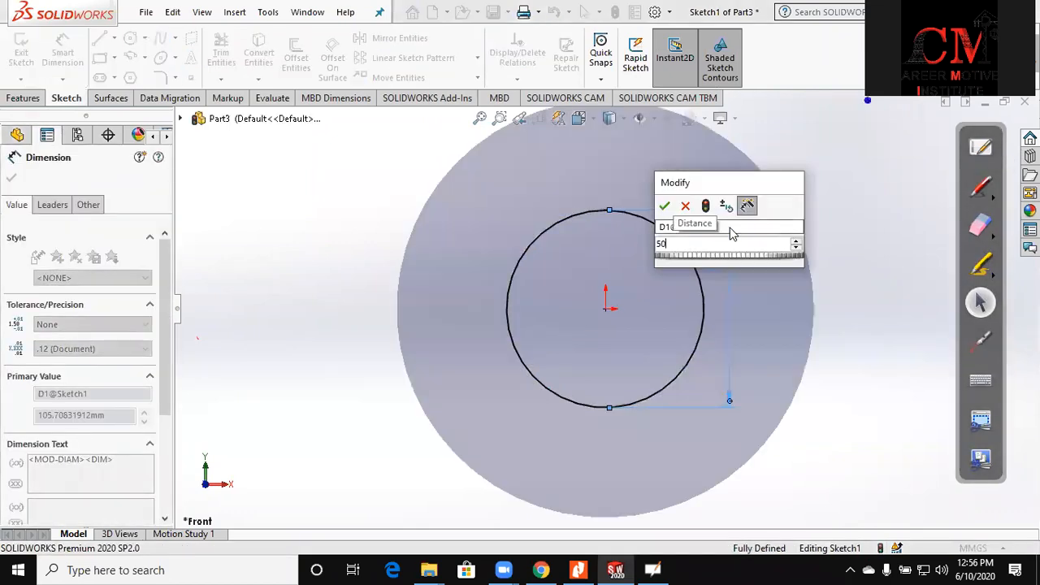
{"action": "key", "text": "Return"}
- Extrude the circle as a boss with the Mid Plane end condition and a depth of 60 mm
{"action": "left_click", "coordinate": [22, 97]}
{"action": "left_click", "coordinate": [27, 53]}
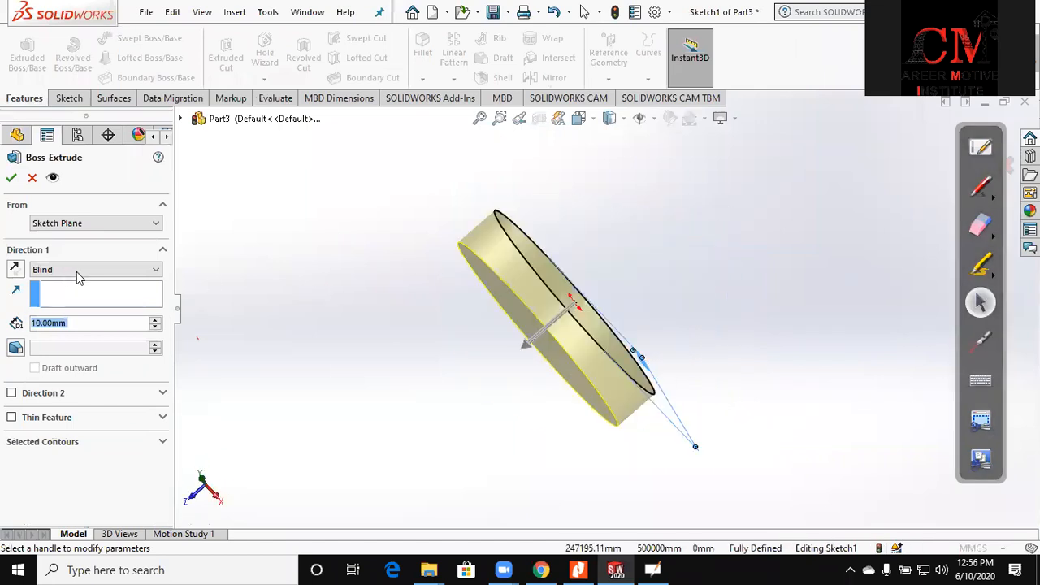
{"action": "left_click", "coordinate": [81, 269]}
{"action": "left_click", "coordinate": [58, 333]}
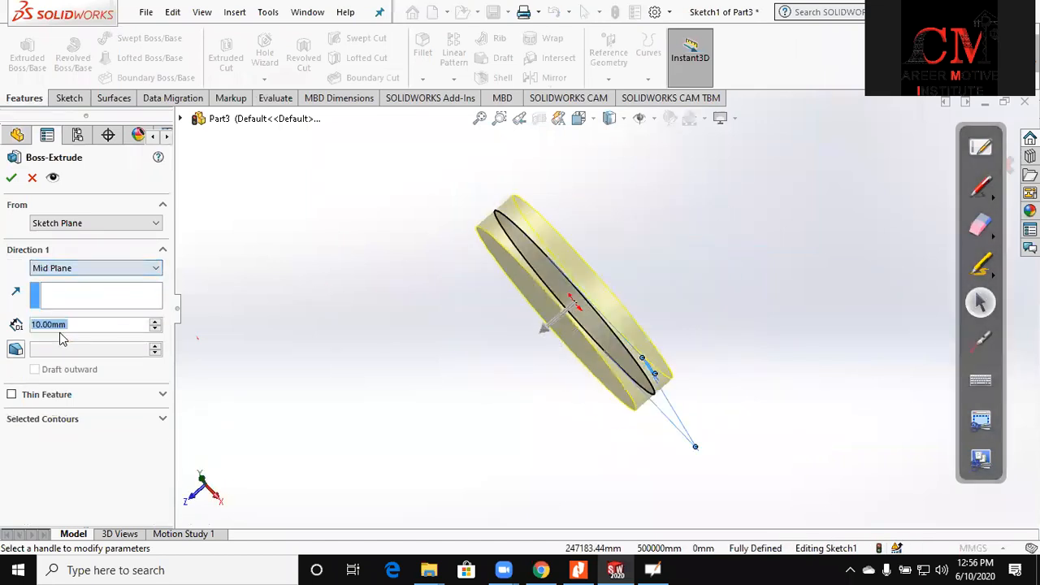
{"action": "type", "text": "60"}
{"action": "key", "text": "Return"}
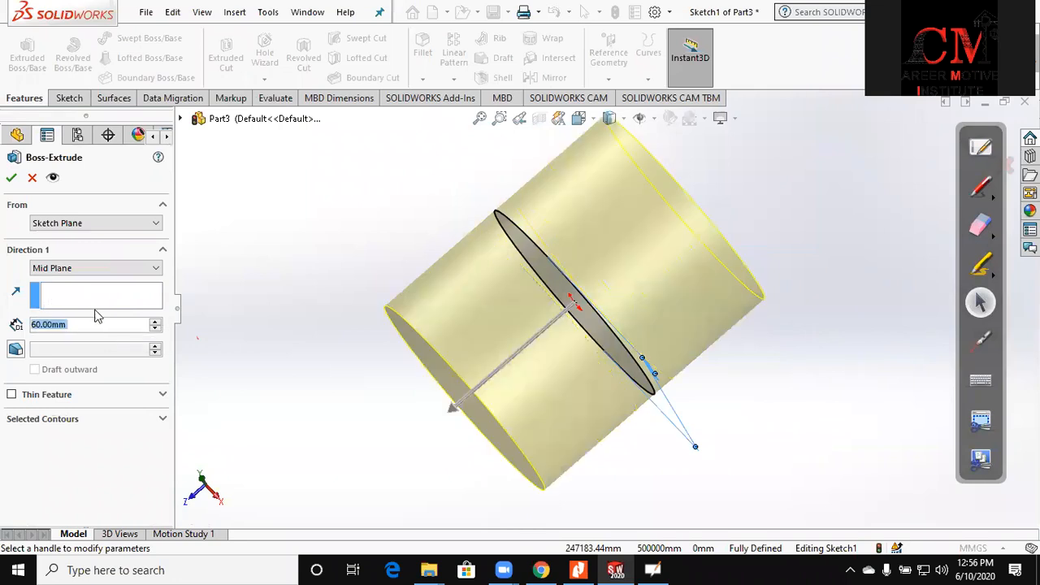
{"action": "left_click", "coordinate": [11, 177]}
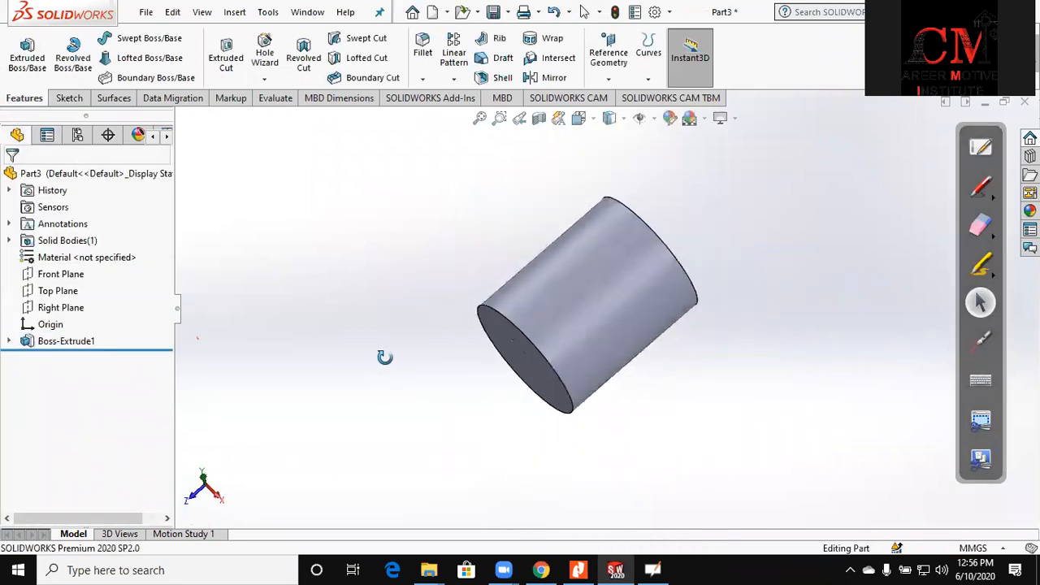
- Sketch a corner rectangle of about 59 by 40 mm on the Front Plane, with one end overlapping the cylinder
{"action": "left_click", "coordinate": [577, 569]}
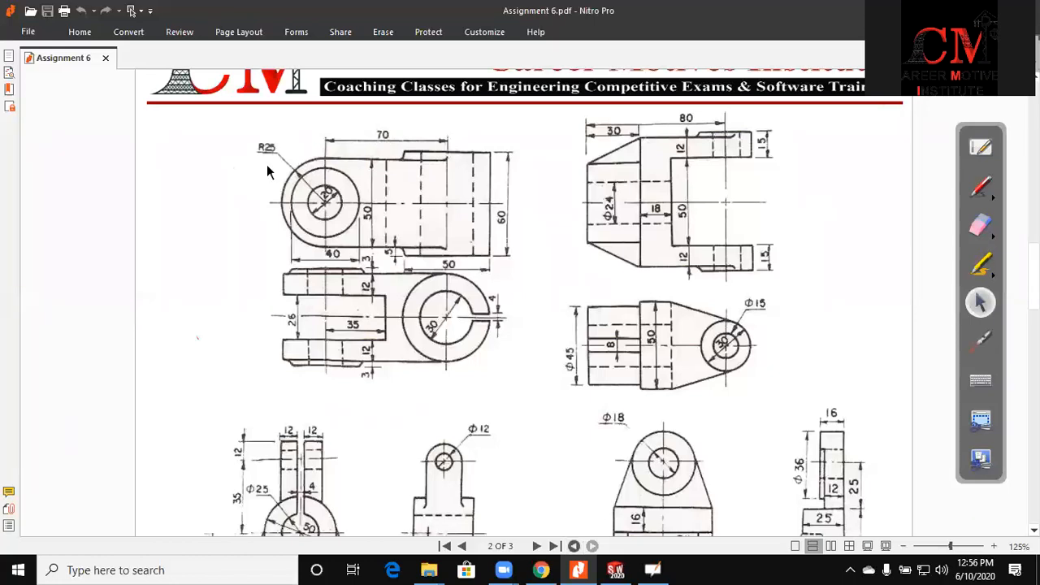
{"action": "key", "text": "alt+Tab"}
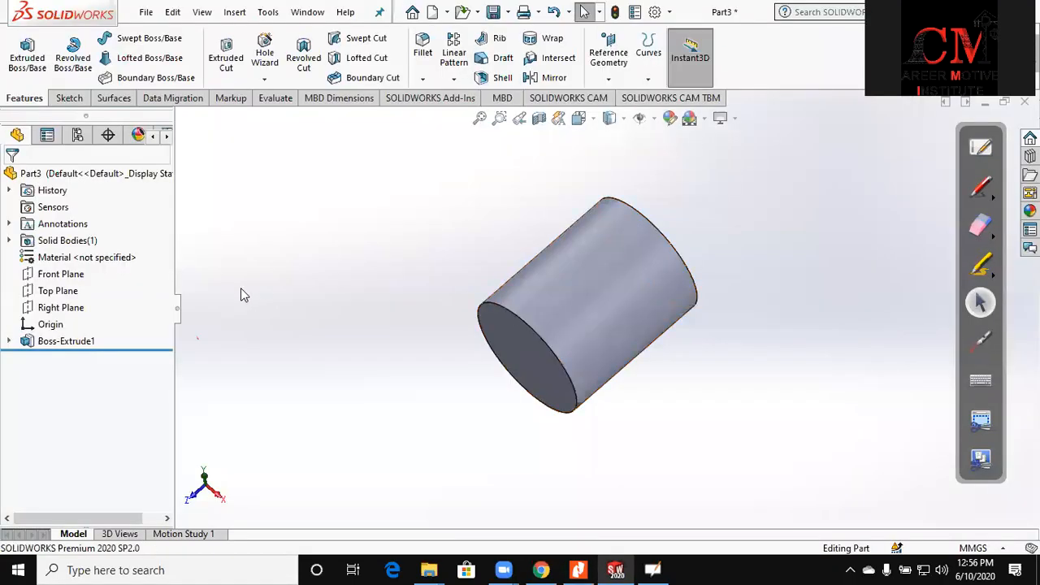
{"action": "left_click", "coordinate": [73, 275]}
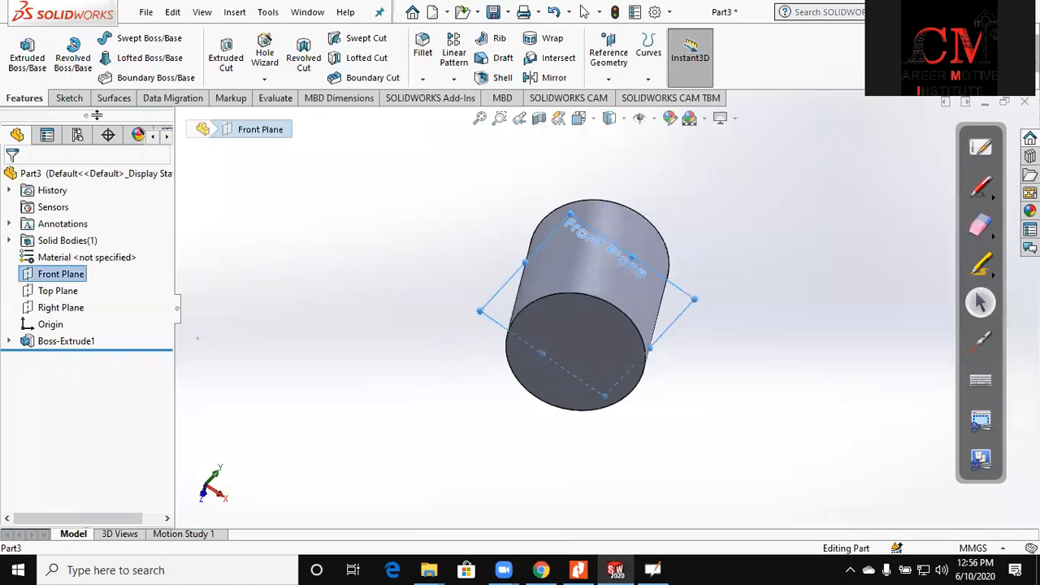
{"action": "left_click", "coordinate": [72, 99]}
{"action": "left_click", "coordinate": [21, 53]}
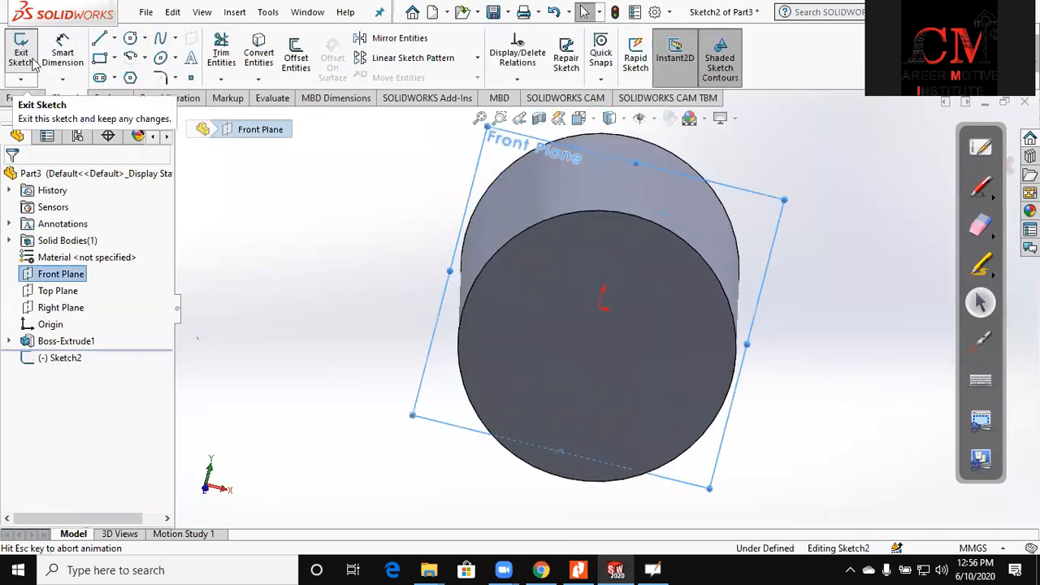
{"action": "left_click", "coordinate": [99, 58]}
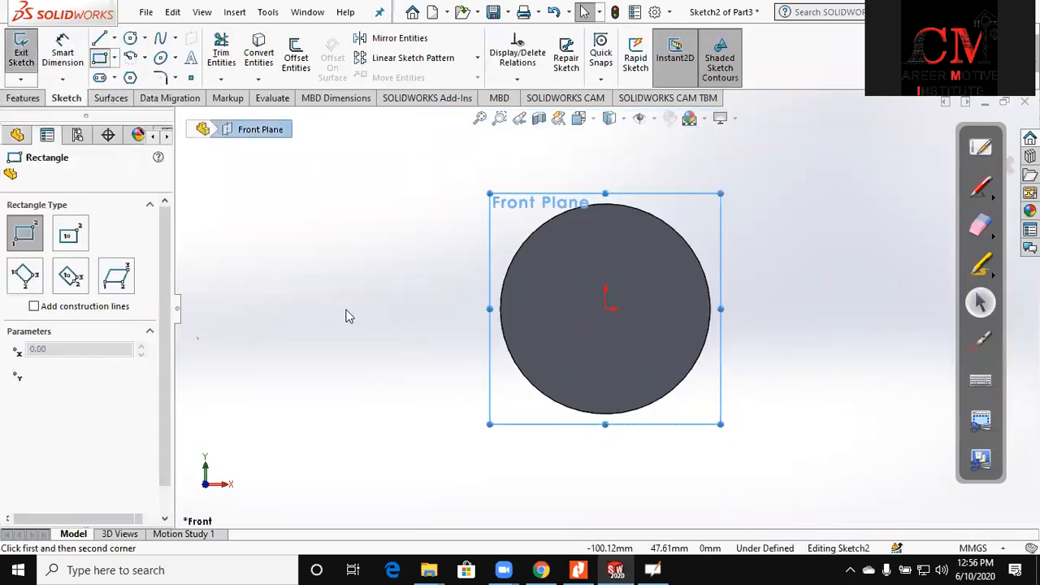
{"action": "left_click", "coordinate": [300, 212]}
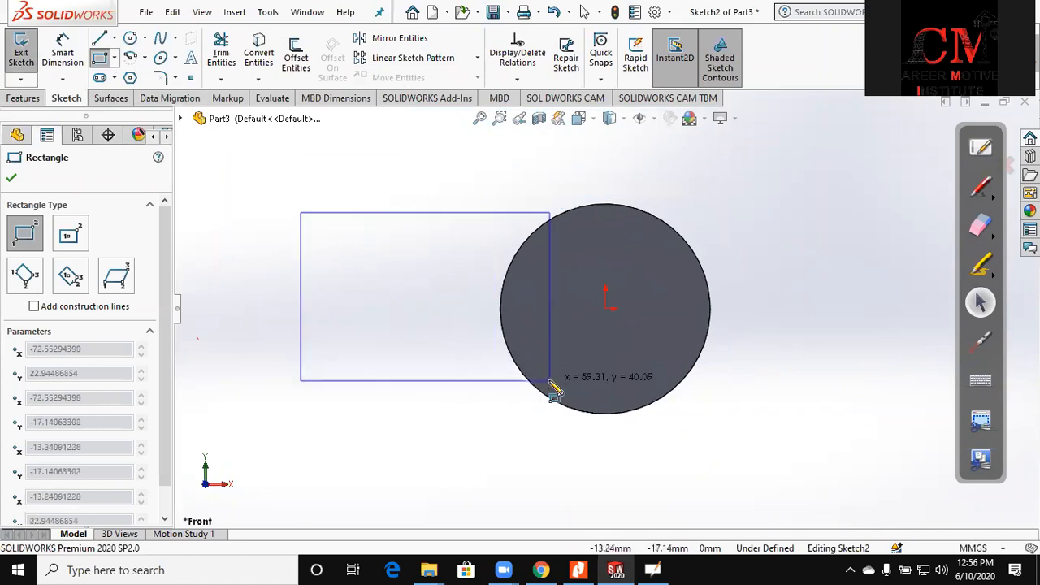
{"action": "left_click", "coordinate": [550, 380]}
{"action": "key", "text": "Escape"}
- Constrain the midpoint of the rectangle's inner vertical side to the origin and make its upper side tangent to the cylinder's circular edge
{"action": "left_click", "coordinate": [551, 325]}
{"action": "left_click", "coordinate": [606, 309], "text": "ctrl"}
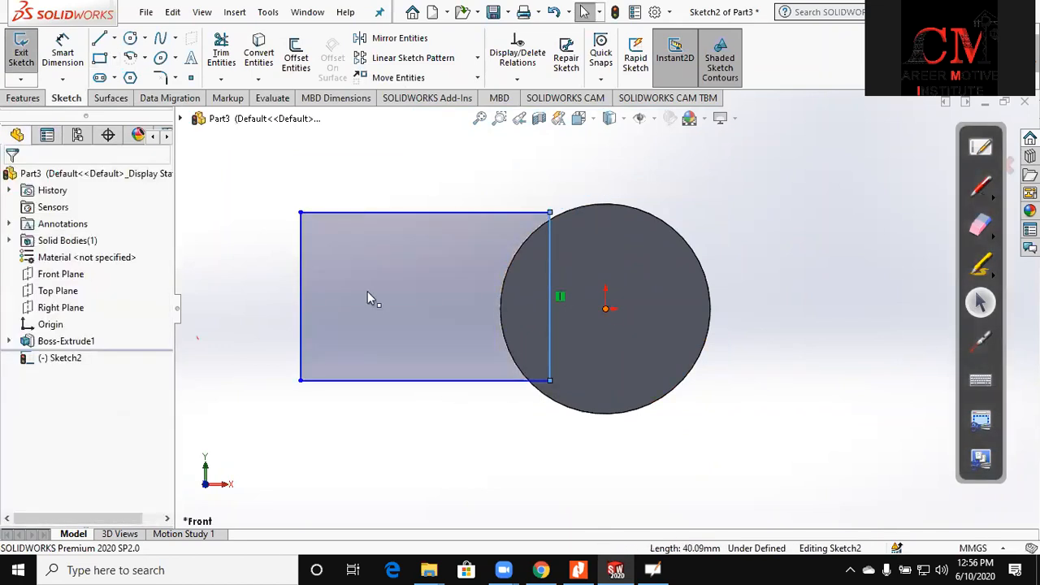
{"action": "left_click", "coordinate": [16, 423]}
{"action": "key", "text": "Escape"}
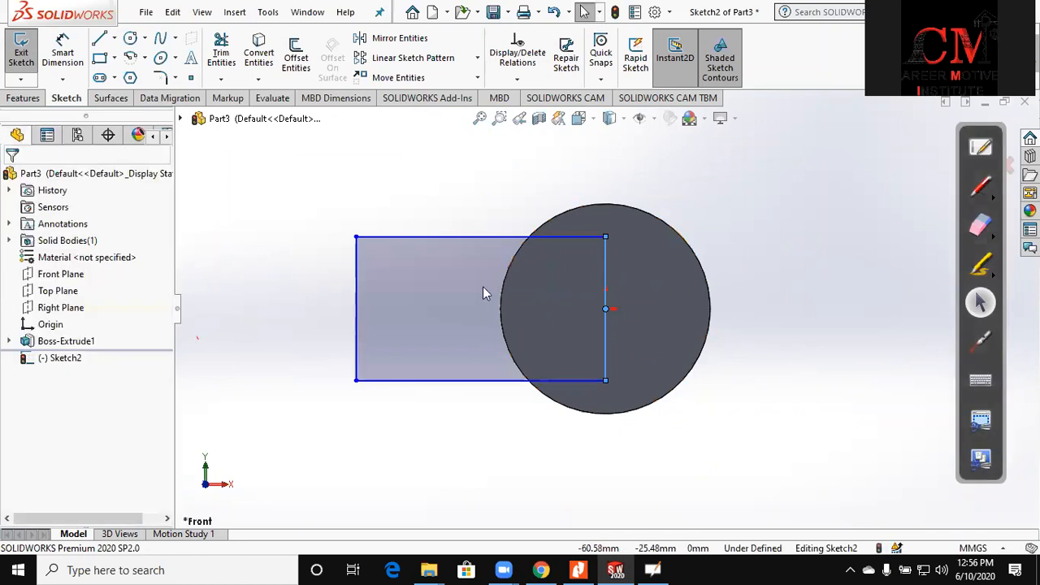
{"action": "left_click", "coordinate": [587, 236]}
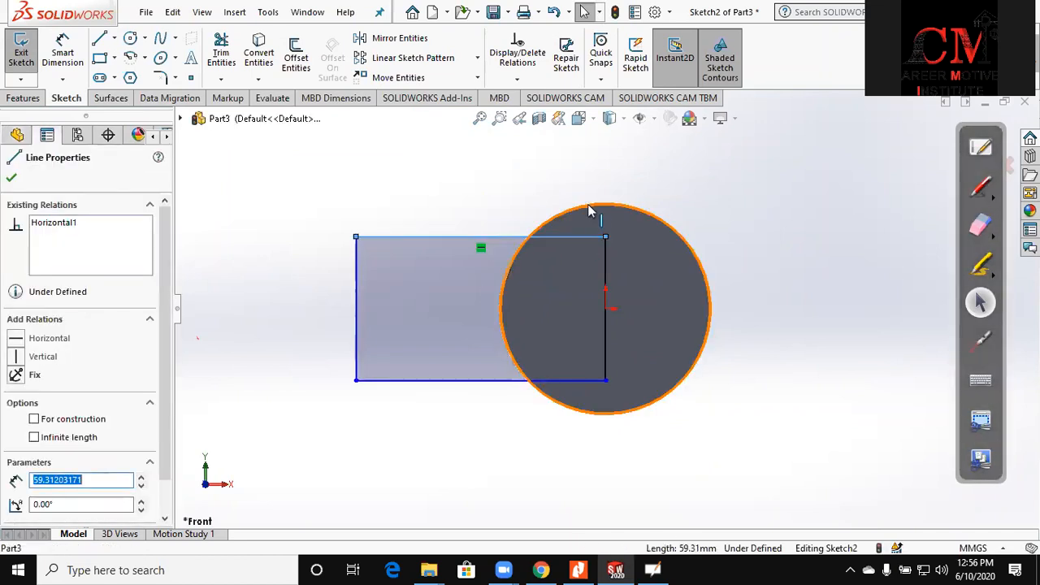
{"action": "left_click", "coordinate": [47, 423]}
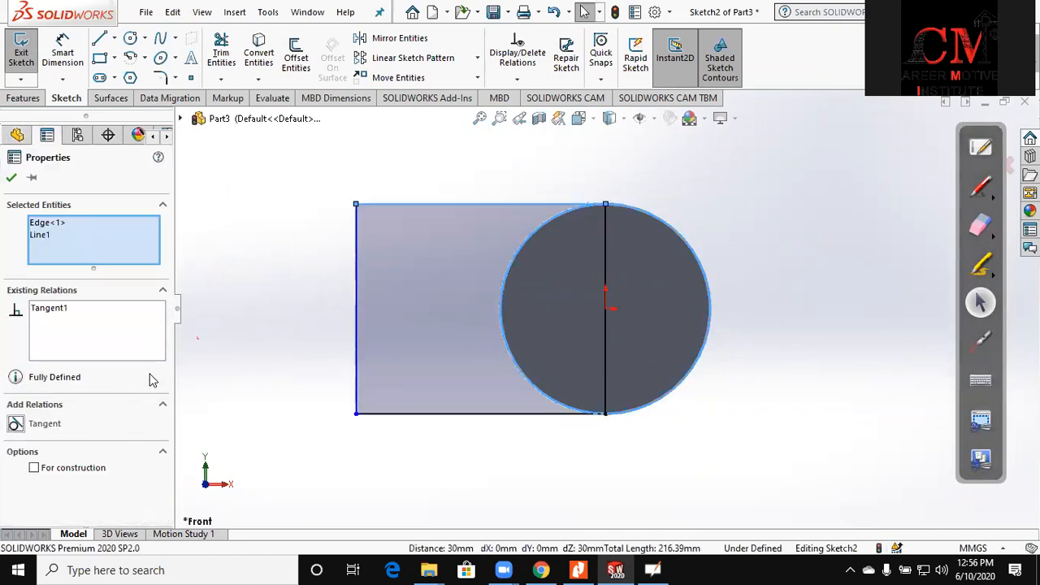
{"action": "left_click", "coordinate": [255, 355]}
- Dimension the distance from the origin to the rectangle's outer vertical side and set it to 95 mm
{"action": "left_click", "coordinate": [616, 570]}
{"action": "left_click", "coordinate": [615, 570]}
{"action": "left_click", "coordinate": [578, 569]}
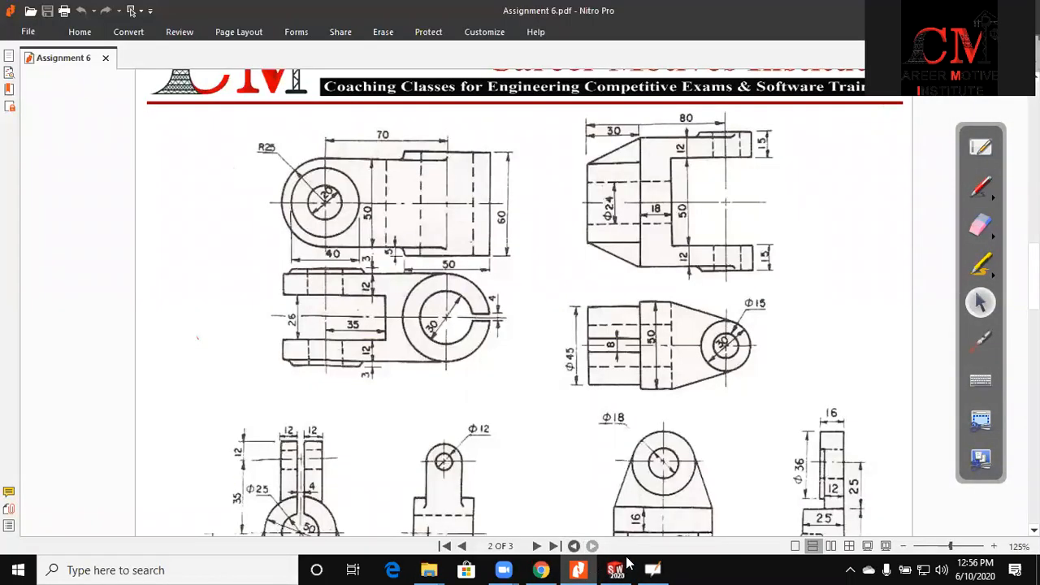
{"action": "left_click", "coordinate": [615, 569]}
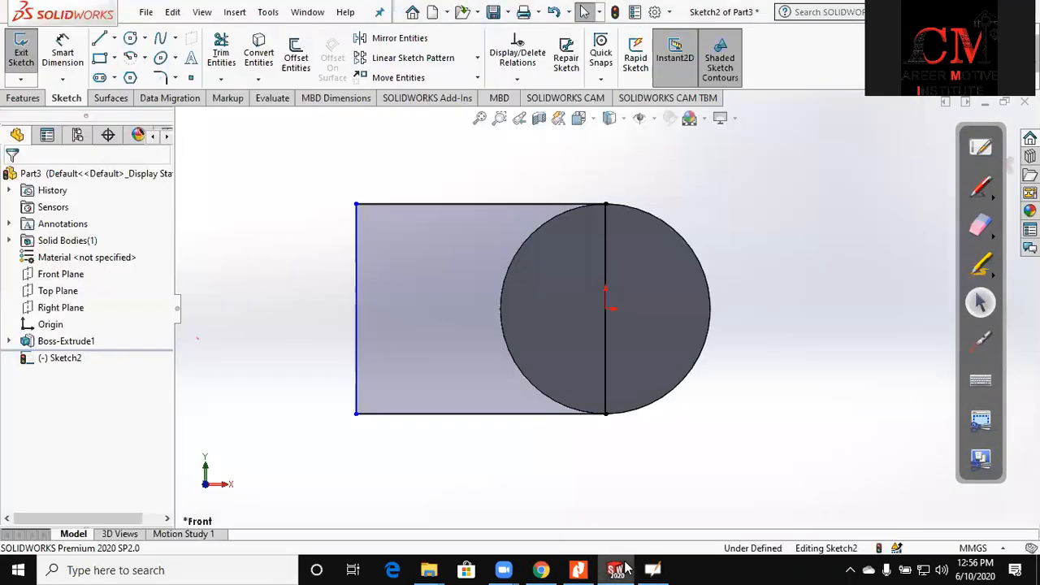
{"action": "left_click", "coordinate": [67, 62]}
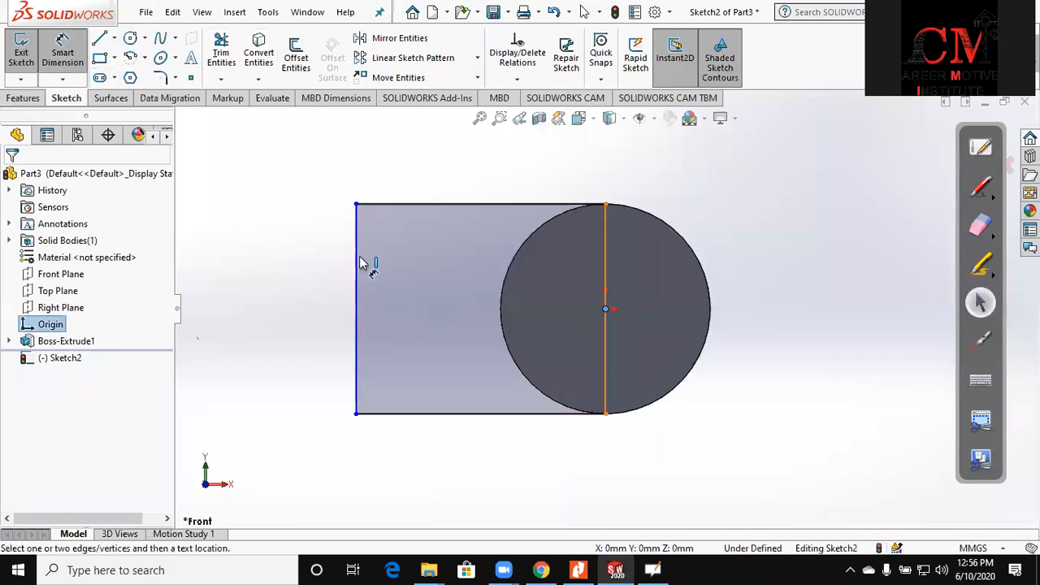
{"action": "left_click", "coordinate": [411, 203]}
{"action": "left_click", "coordinate": [416, 180]}
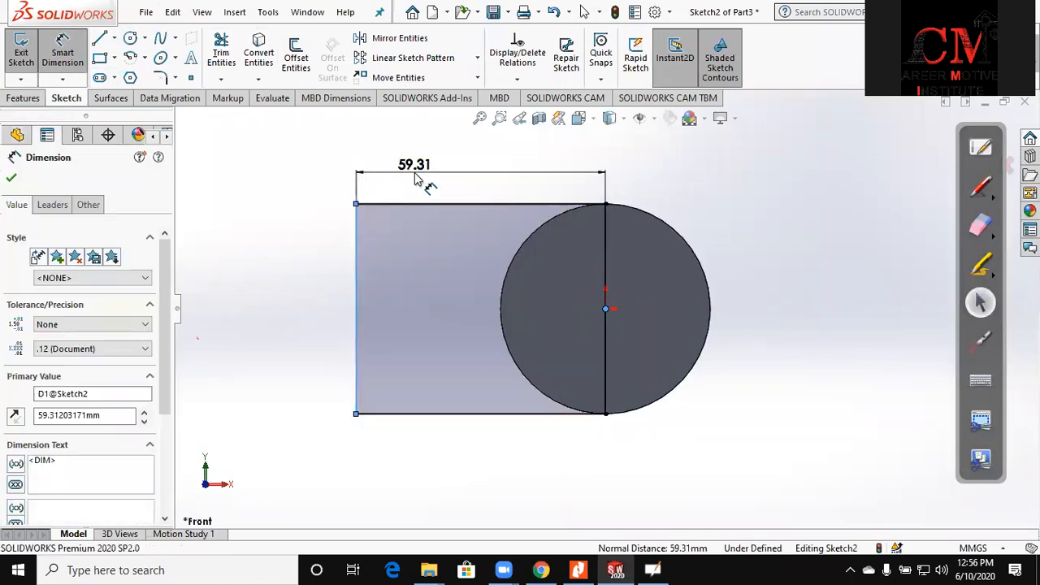
{"action": "type", "text": "7"}
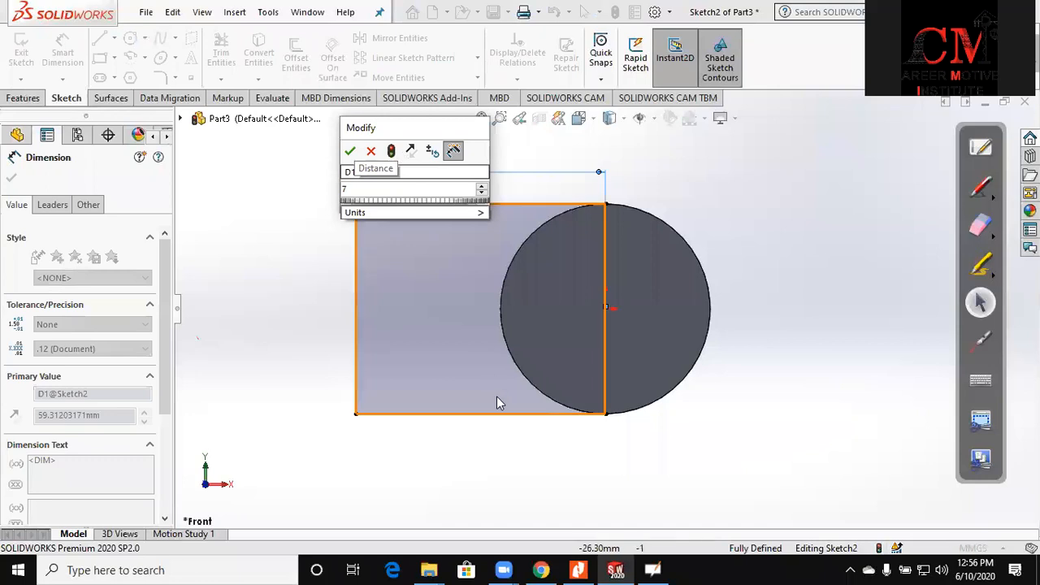
{"action": "left_click", "coordinate": [578, 570]}
{"action": "left_click", "coordinate": [615, 570]}
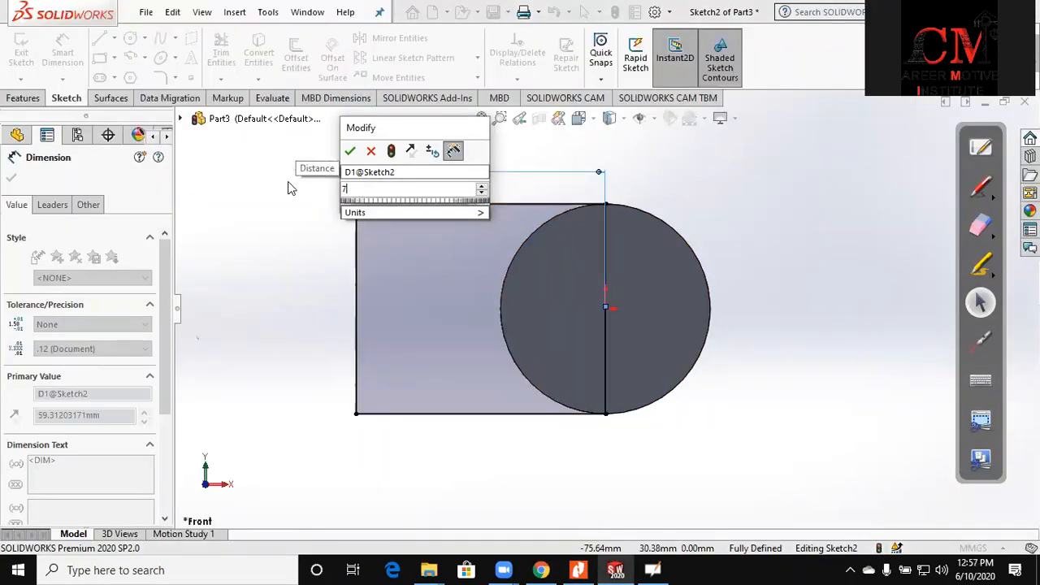
{"action": "key", "text": "BackSpace"}
{"action": "type", "text": "95"}
{"action": "key", "text": "Return"}
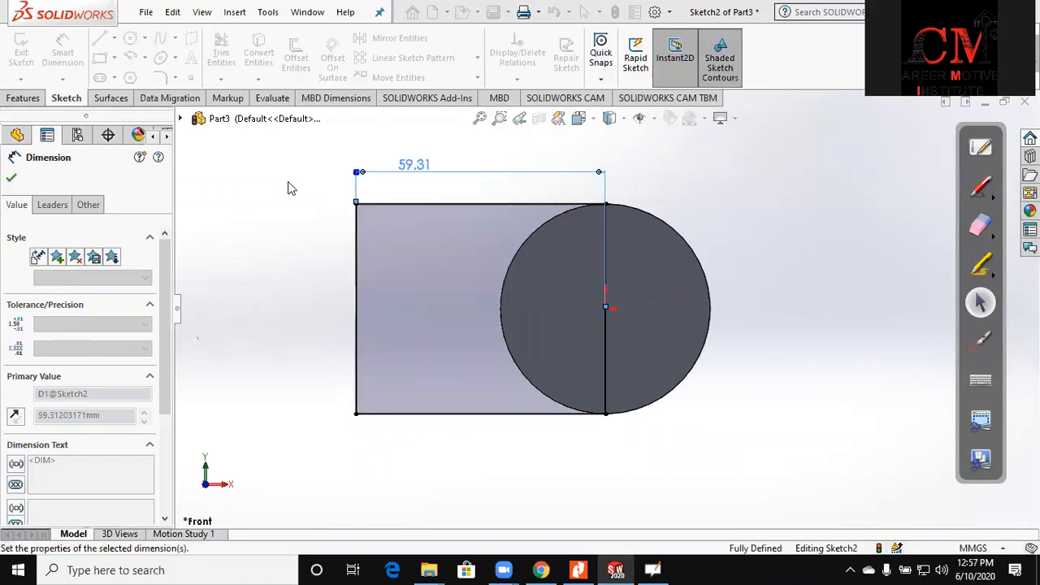
- Extrude the rectangle as a merged boss with the Mid Plane end condition and a depth of 50 mm
{"action": "left_click", "coordinate": [18, 100]}
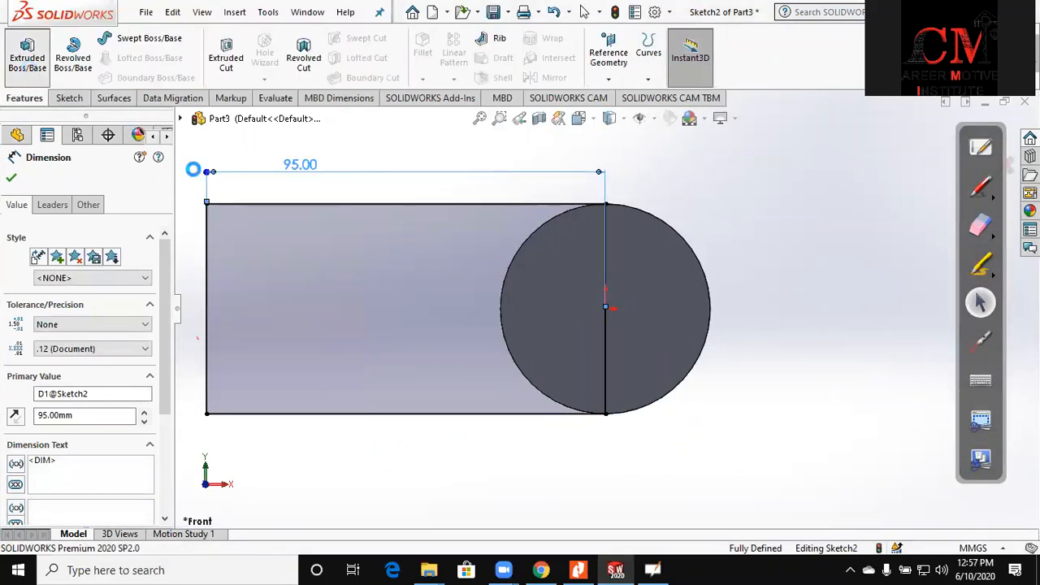
{"action": "left_click", "coordinate": [72, 272]}
{"action": "left_click", "coordinate": [79, 342]}
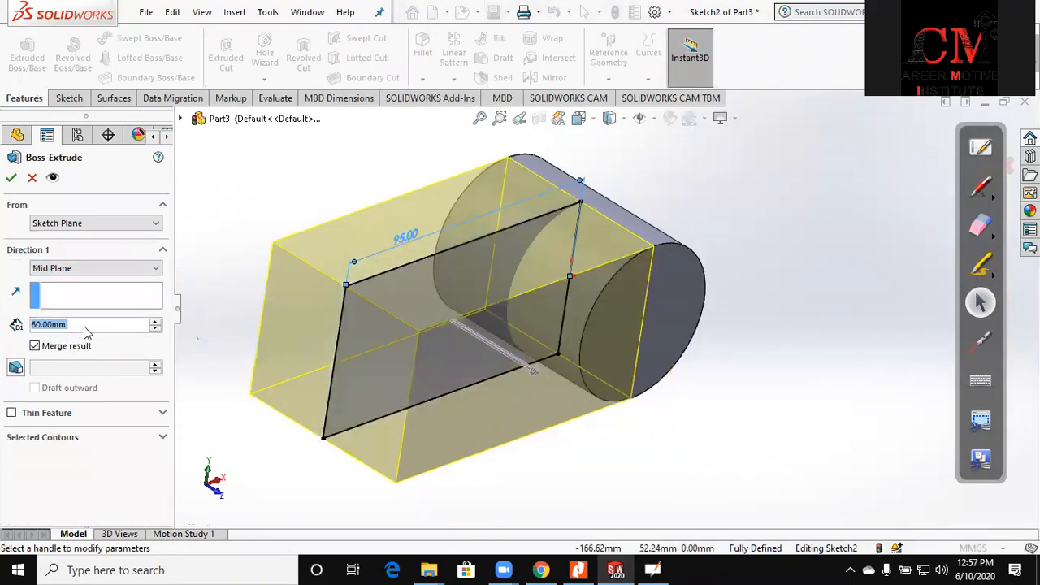
{"action": "type", "text": "50"}
{"action": "key", "text": "Return"}
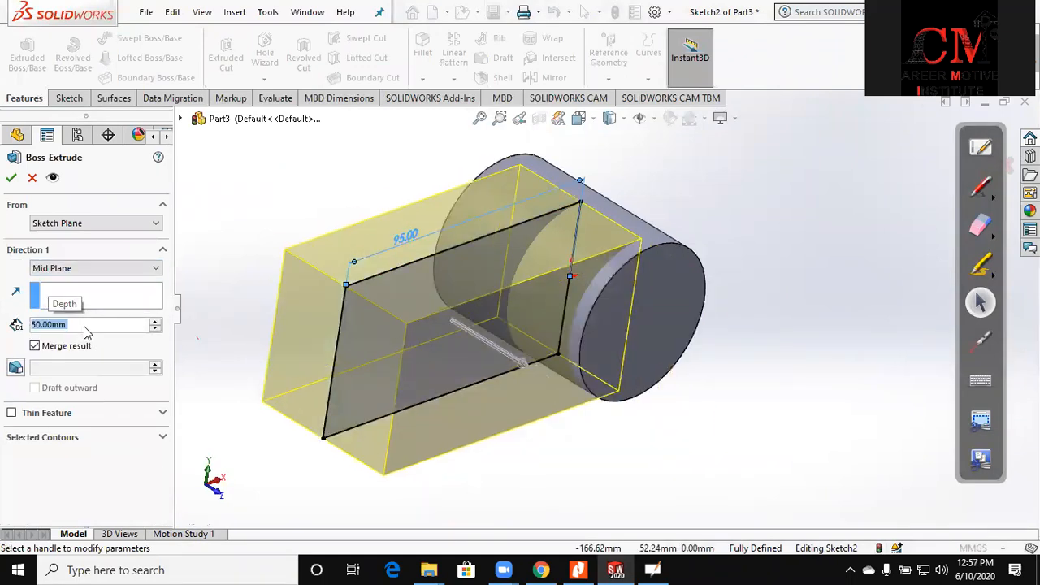
{"action": "left_click", "coordinate": [12, 177]}
- Fillet the two vertical edges at the arm's free end with a radius of 25 mm
{"action": "left_click", "coordinate": [578, 570]}
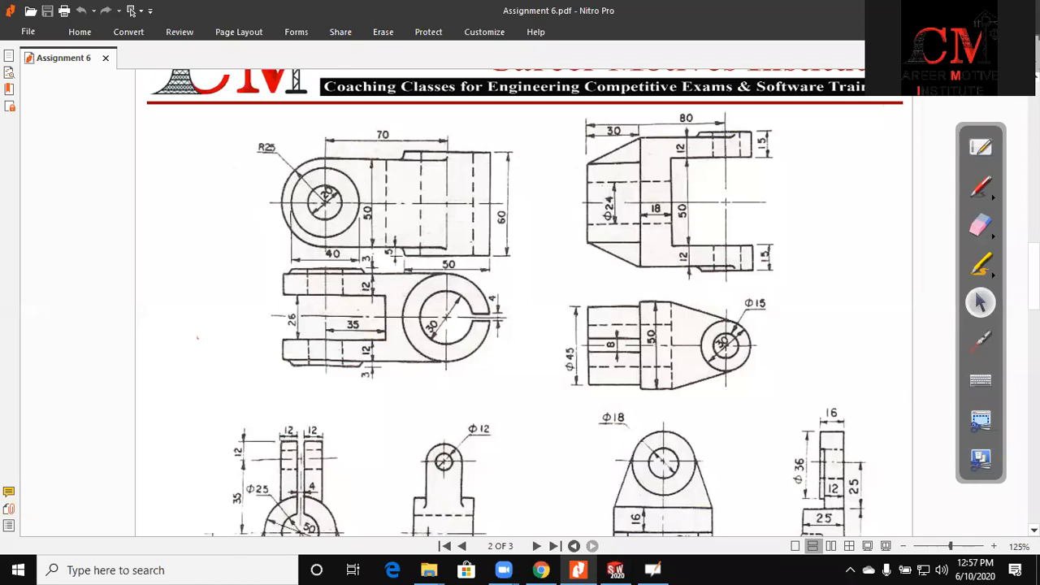
{"action": "left_click", "coordinate": [615, 570]}
{"action": "middle_click_drag", "start_coordinate": [521, 302], "coordinate": [485, 317]}
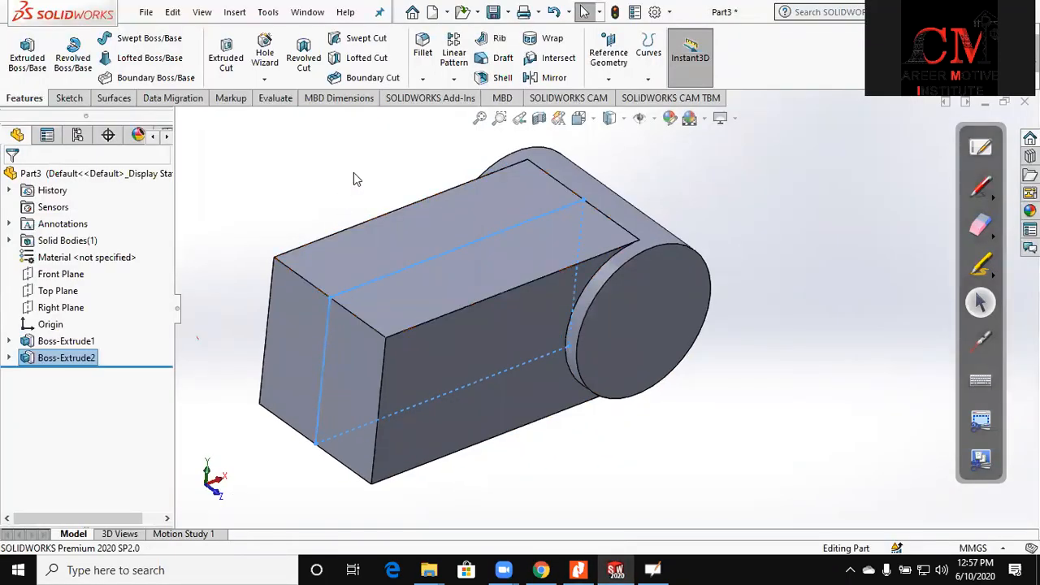
{"action": "left_click", "coordinate": [354, 173]}
{"action": "left_click", "coordinate": [423, 62]}
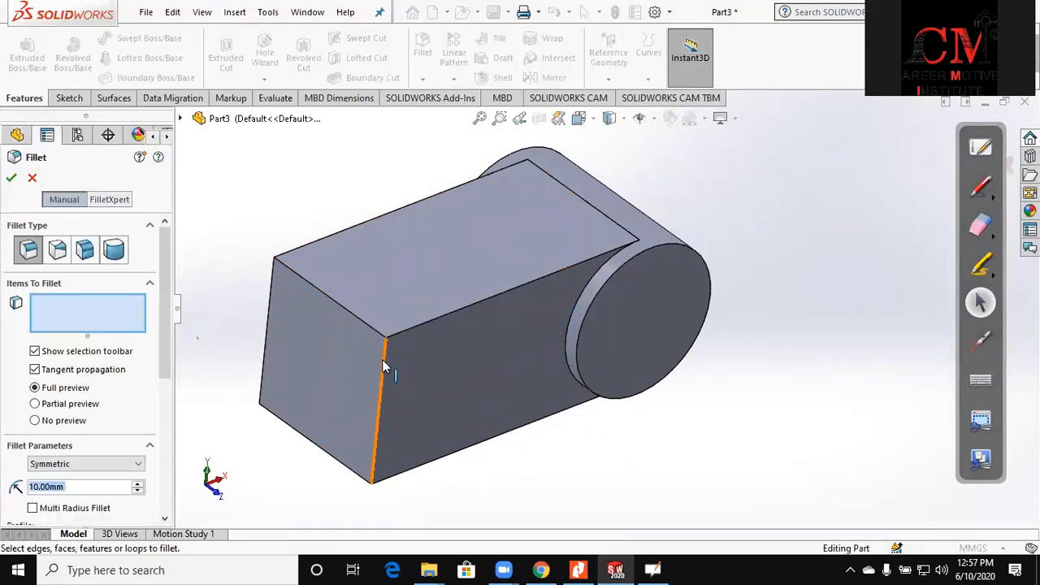
{"action": "left_click", "coordinate": [379, 359]}
{"action": "left_click", "coordinate": [271, 299]}
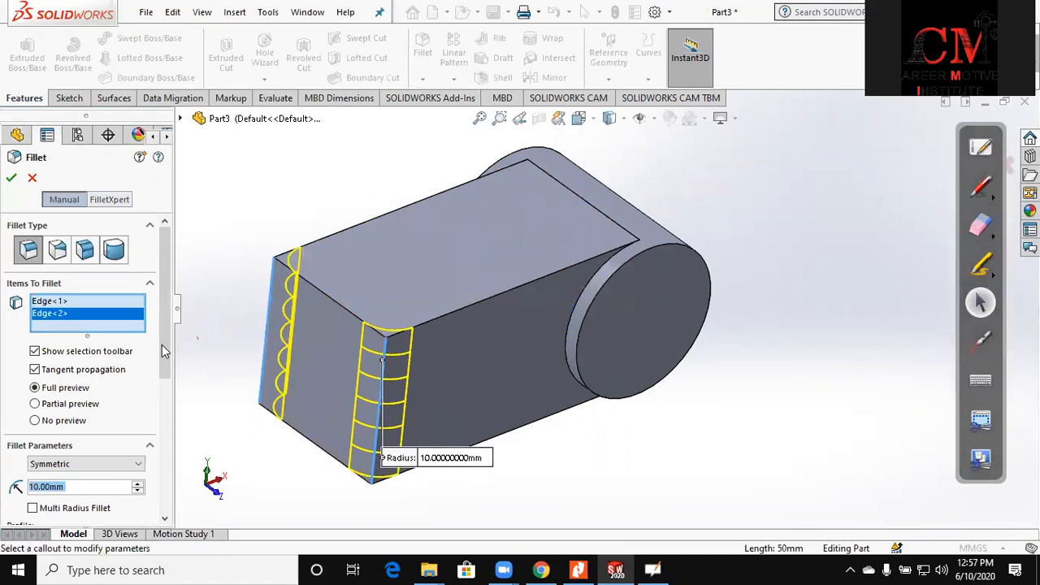
{"action": "type", "text": "25"}
{"action": "key", "text": "Return"}
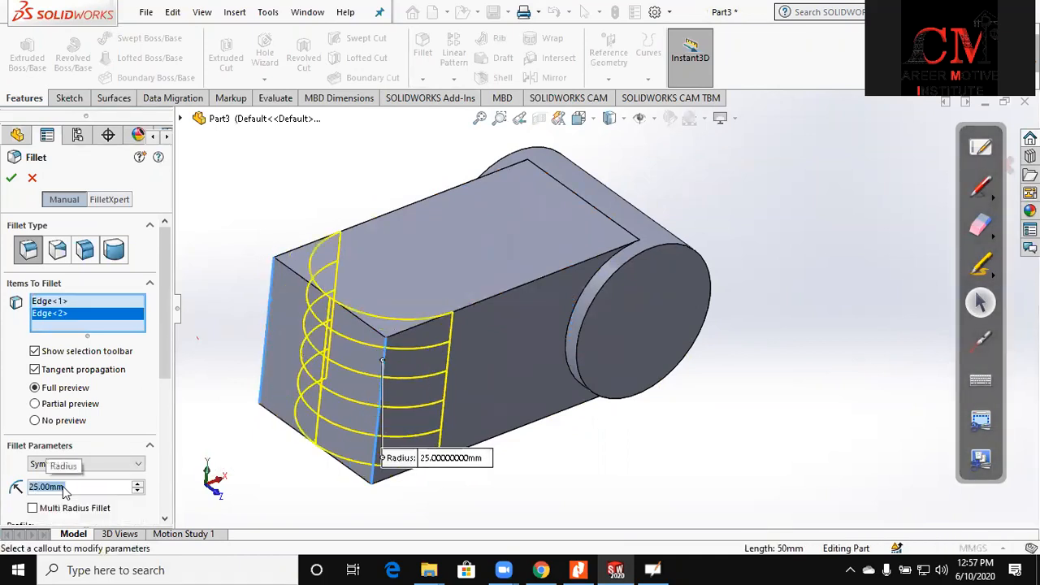
{"action": "left_click", "coordinate": [10, 177]}
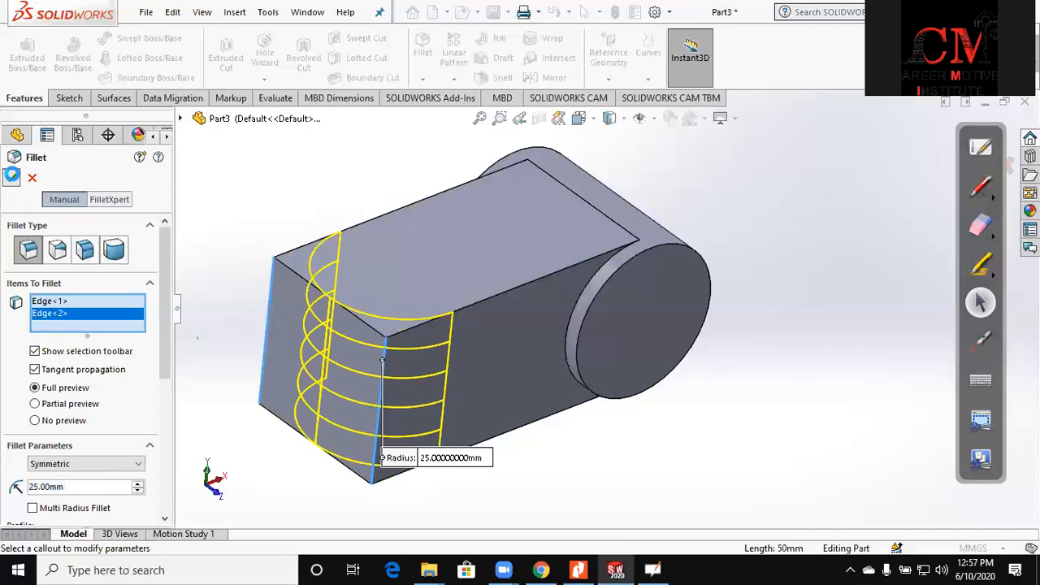
- Save the part as Ass3 in the Day 6 folder
{"action": "middle_click_drag", "start_coordinate": [782, 225], "coordinate": [751, 338]}
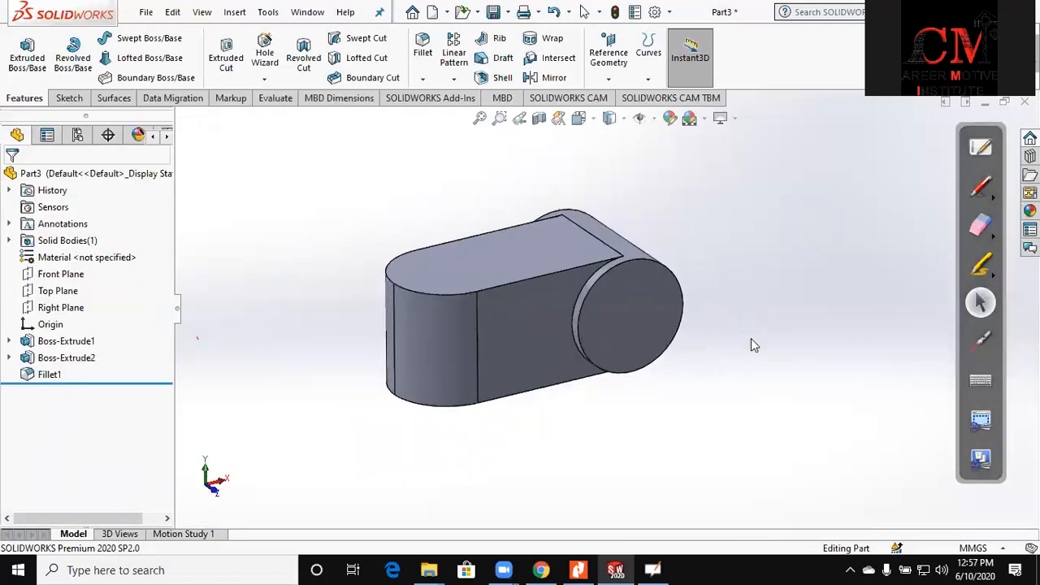
{"action": "key", "text": "ctrl+s"}
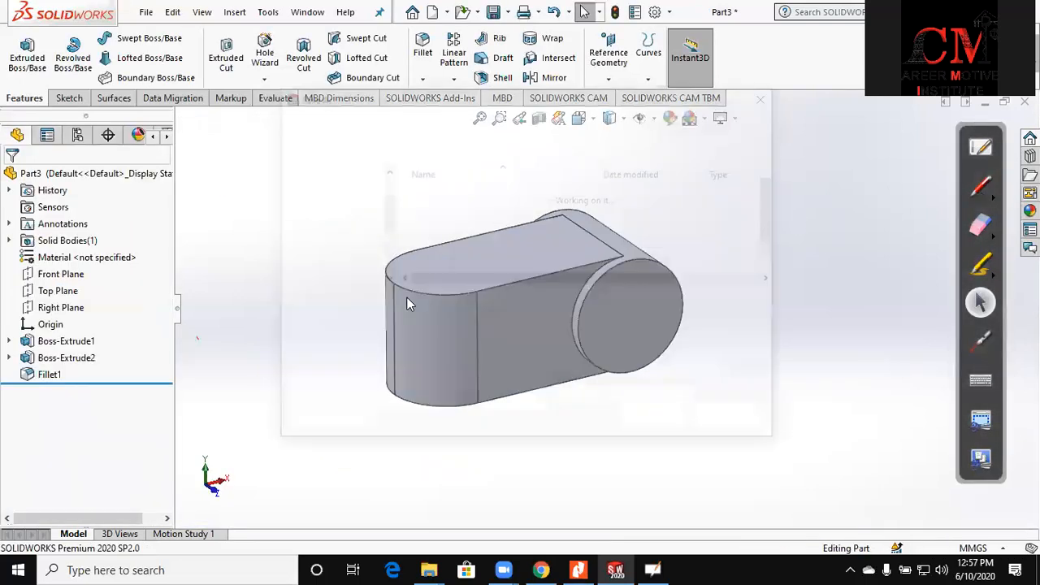
{"action": "left_click", "coordinate": [432, 194]}
{"action": "double_click", "coordinate": [404, 303]}
{"action": "left_click", "coordinate": [405, 302]}
{"action": "key", "text": "BackSpace"}
{"action": "type", "text": "3"}
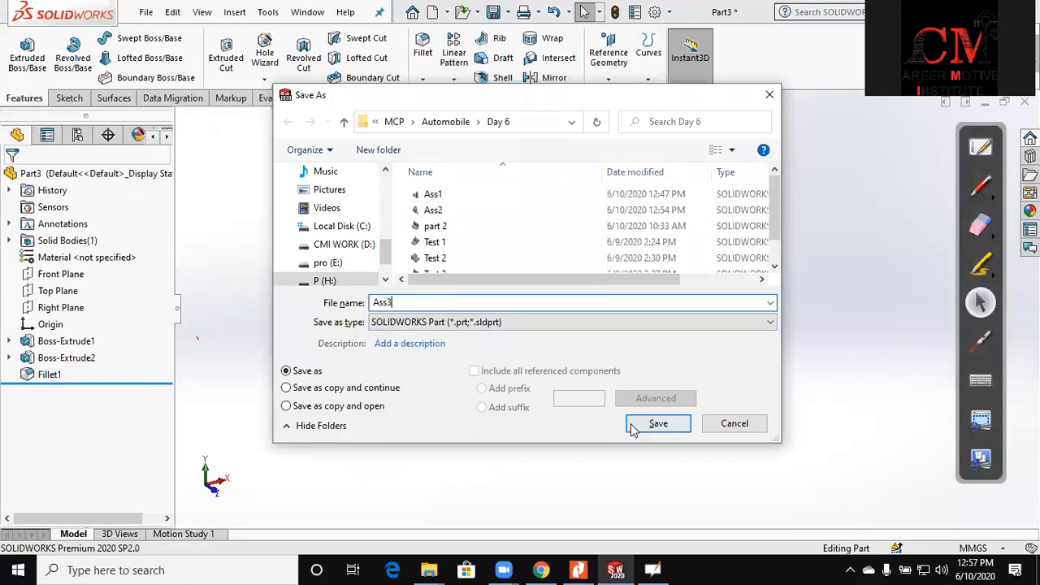
{"action": "left_click", "coordinate": [656, 423]}
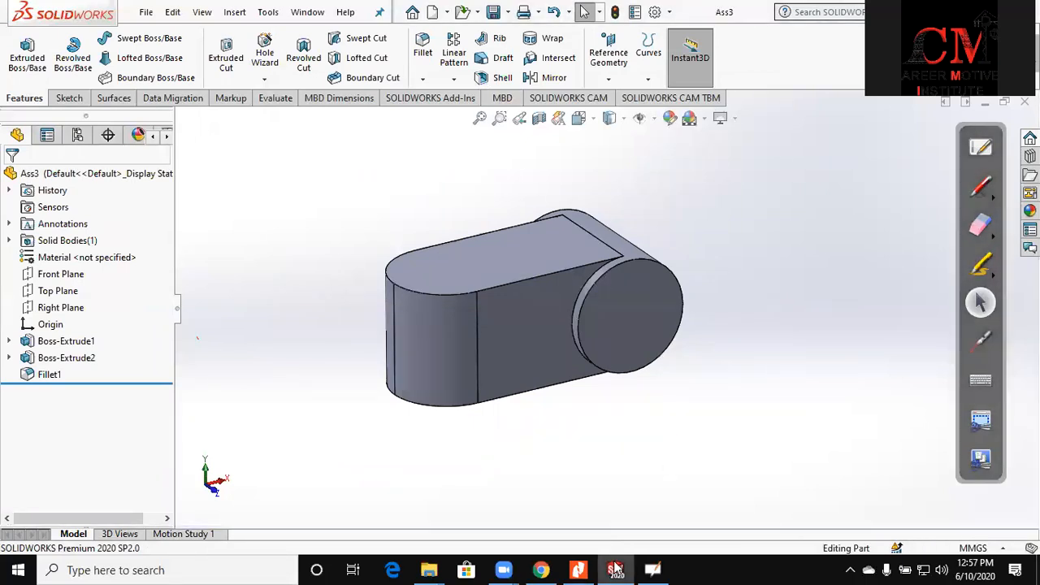
- Check the arm against the Assignment 6 drawing and view its flat upper face straight on
{"action": "left_click", "coordinate": [579, 569]}
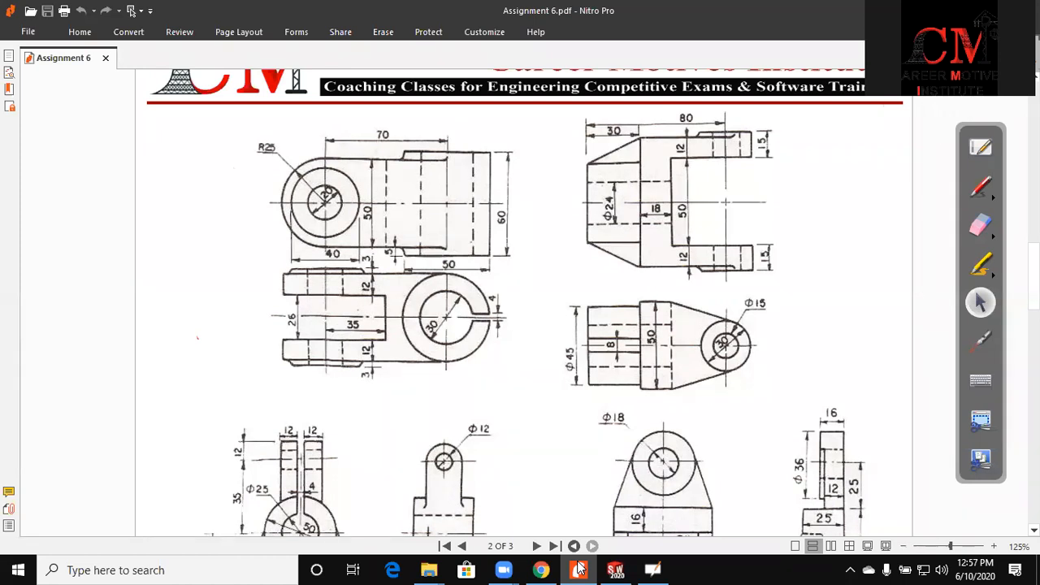
{"action": "left_click", "coordinate": [578, 569]}
{"action": "middle_click_drag", "start_coordinate": [605, 484], "coordinate": [574, 500]}
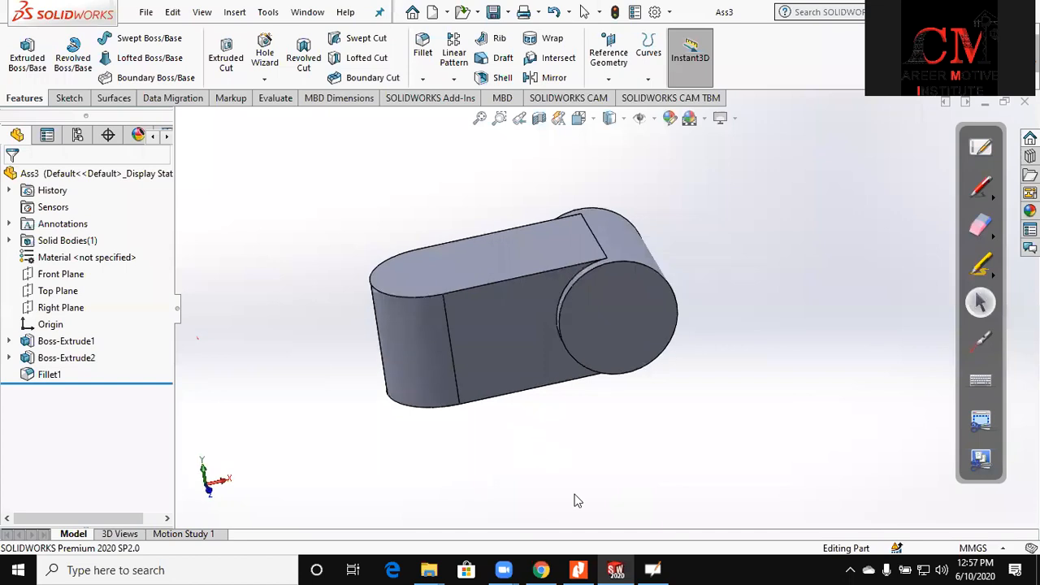
{"action": "left_click", "coordinate": [578, 570]}
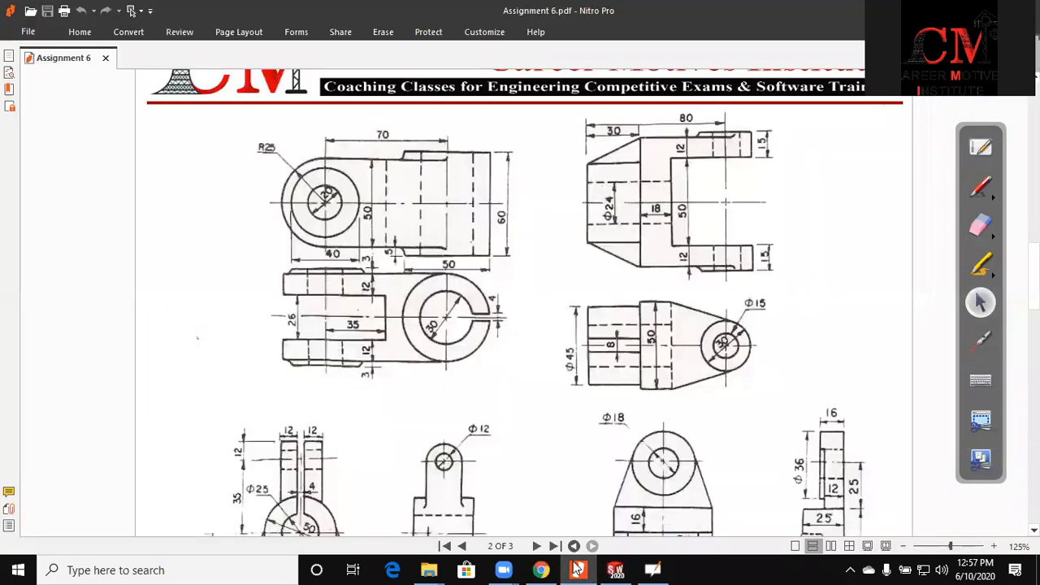
{"action": "left_click", "coordinate": [578, 568]}
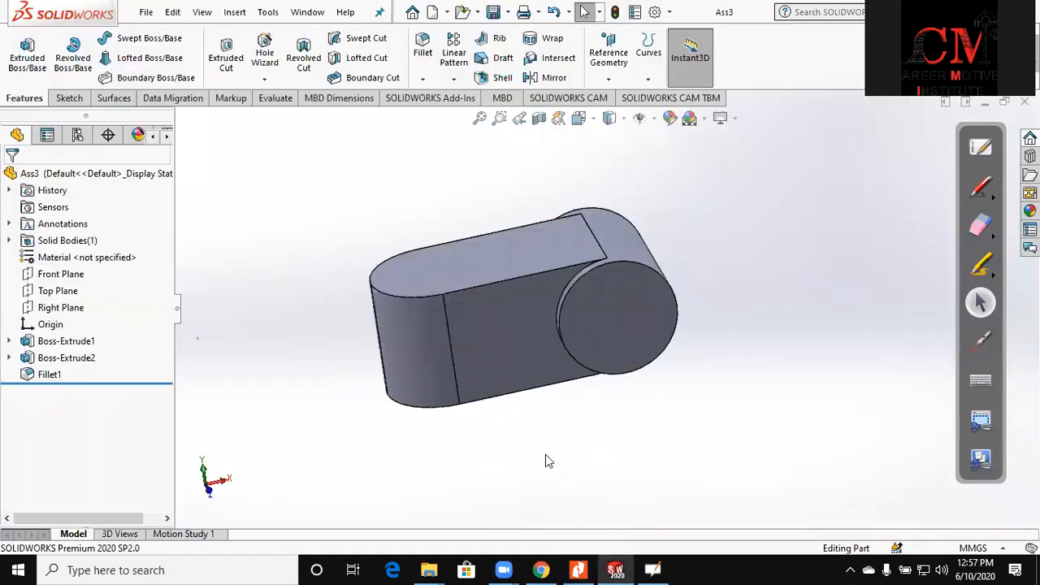
{"action": "middle_click_drag", "start_coordinate": [548, 461], "coordinate": [538, 463]}
{"action": "left_click", "coordinate": [495, 284]}
{"action": "key", "text": "ctrl+8"}
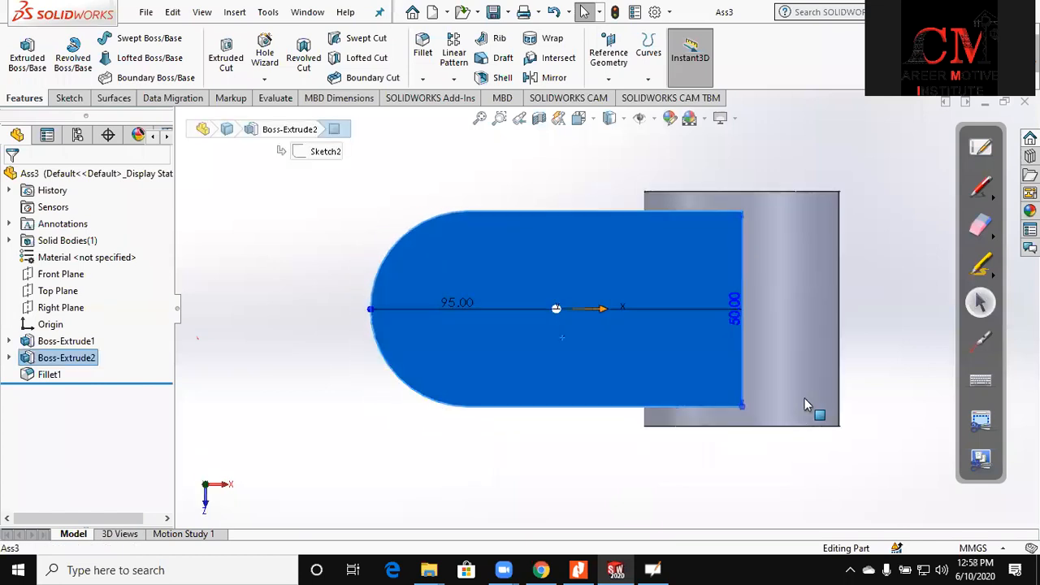
- Compare the arm from several sides with its views on the Assignment 6 drawing to examine the round boss at the free end
{"action": "key", "text": "Escape"}
{"action": "left_click", "coordinate": [577, 569]}
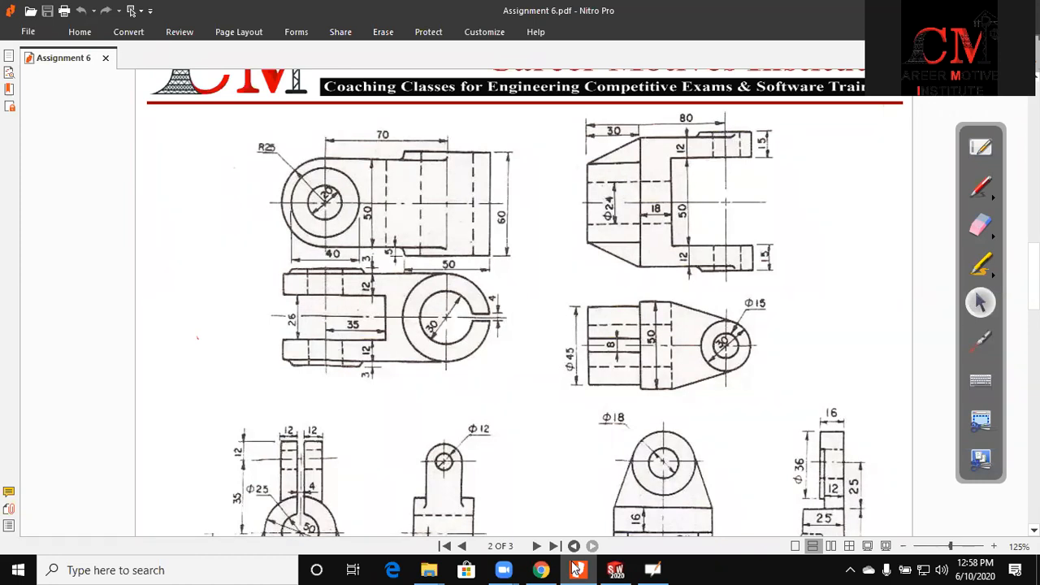
{"action": "left_click", "coordinate": [615, 570]}
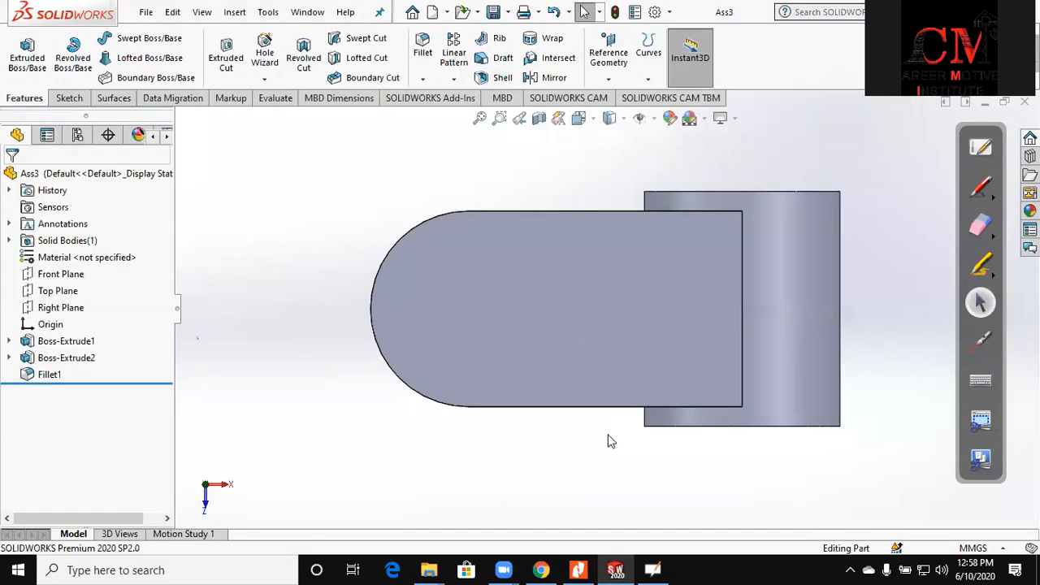
{"action": "left_click", "coordinate": [577, 569]}
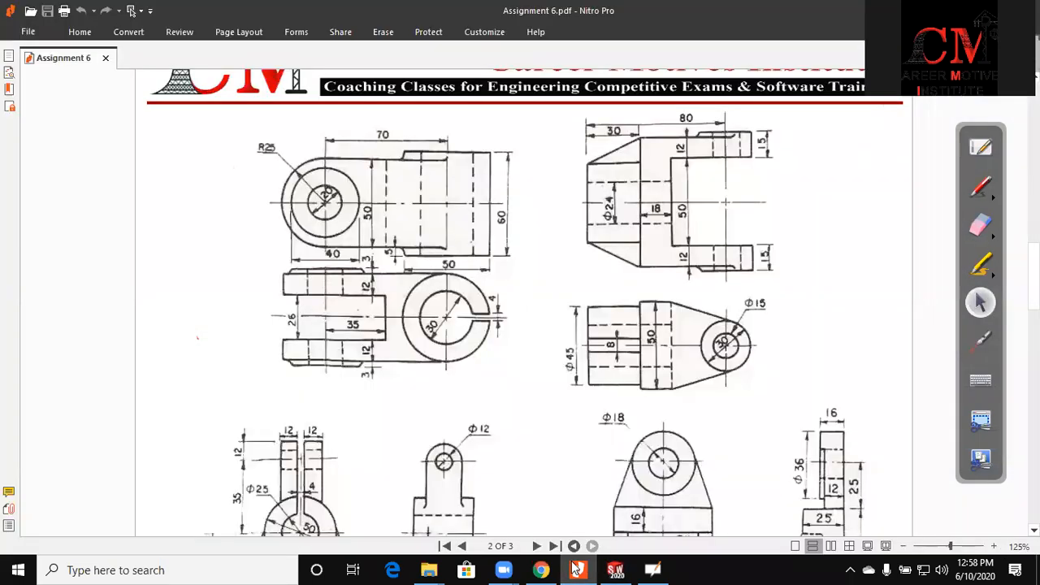
{"action": "left_click", "coordinate": [615, 570]}
{"action": "middle_click_drag", "start_coordinate": [585, 504], "coordinate": [571, 399]}
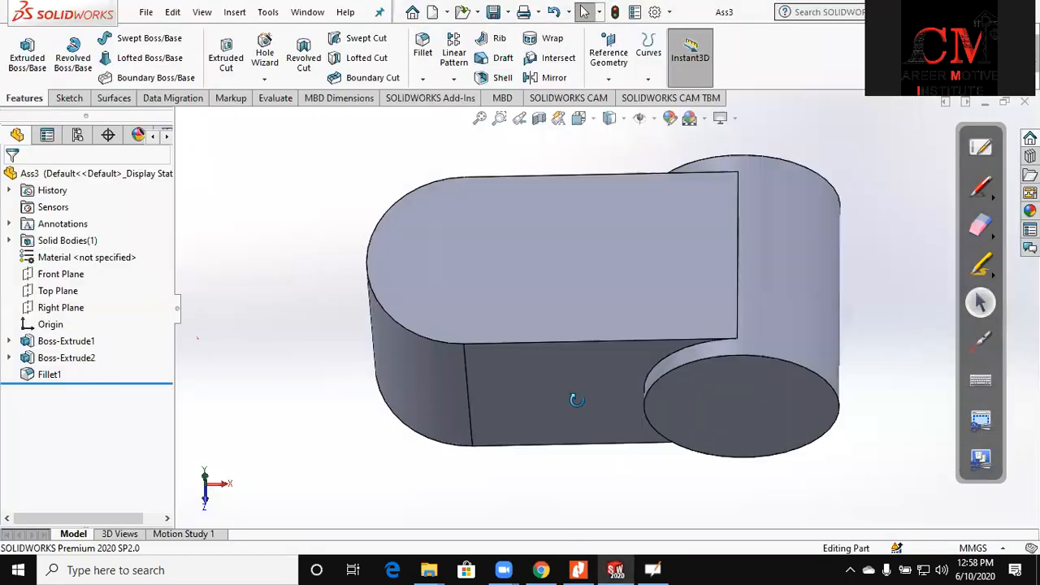
{"action": "left_click", "coordinate": [553, 399]}
{"action": "left_click", "coordinate": [252, 307]}
{"action": "middle_click_drag", "start_coordinate": [252, 307], "coordinate": [291, 317]}
{"action": "middle_click_drag", "start_coordinate": [345, 382], "coordinate": [459, 478]}
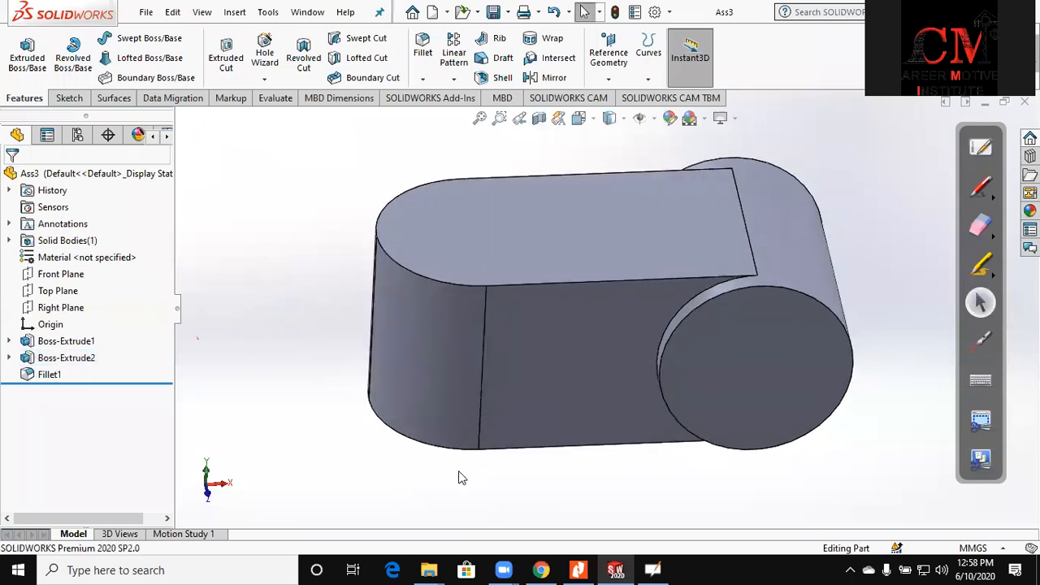
{"action": "left_click", "coordinate": [580, 569]}
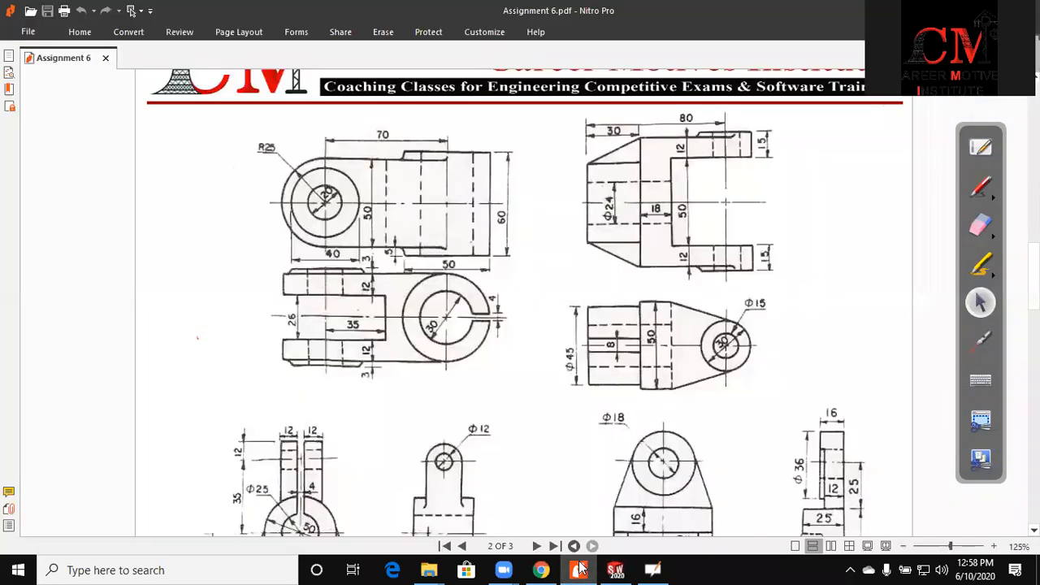
{"action": "left_click", "coordinate": [615, 570]}
- Start a sketch on the arm's flat upper face
{"action": "mouse_move", "coordinate": [569, 492]}
{"action": "middle_mouse_down"}
{"action": "mouse_move", "coordinate": [546, 476]}
{"action": "mouse_move", "coordinate": [492, 313]}
{"action": "mouse_move", "coordinate": [455, 268]}
{"action": "middle_mouse_up"}
{"action": "left_click", "coordinate": [492, 312]}
{"action": "left_click", "coordinate": [68, 97]}
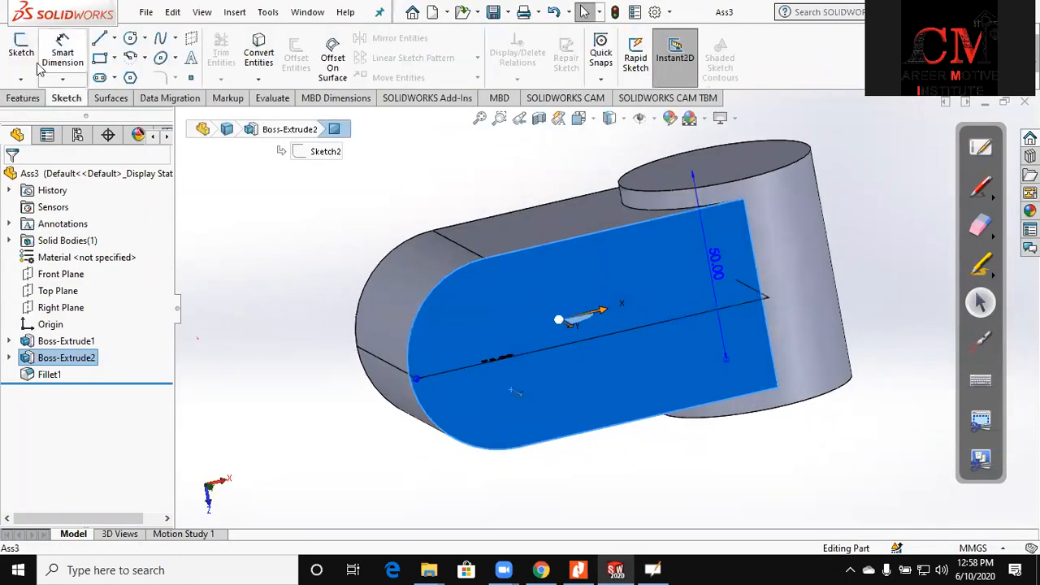
{"action": "left_click", "coordinate": [22, 56]}
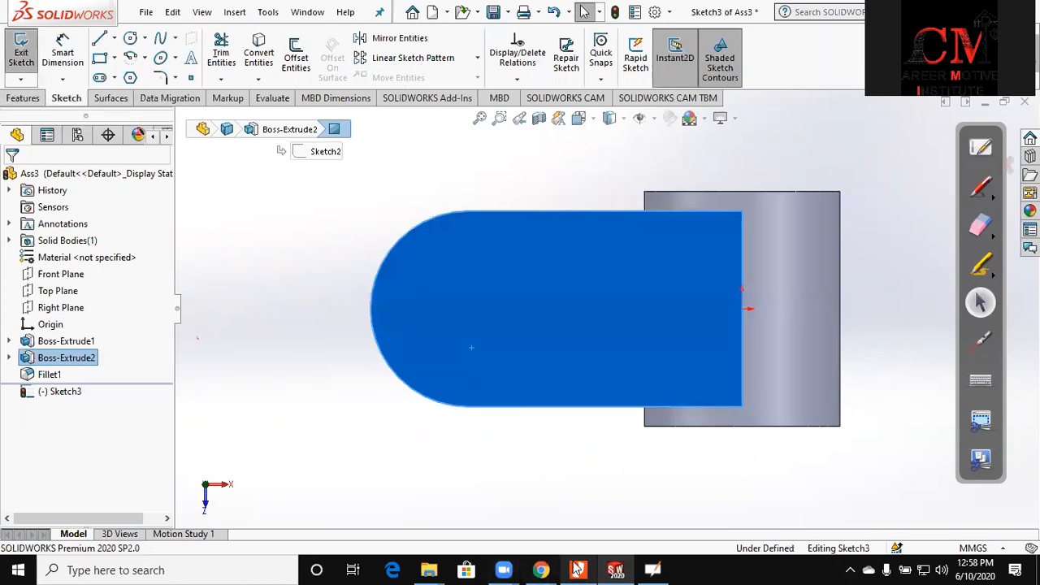
{"action": "left_click", "coordinate": [578, 570]}
{"action": "left_click", "coordinate": [578, 570]}
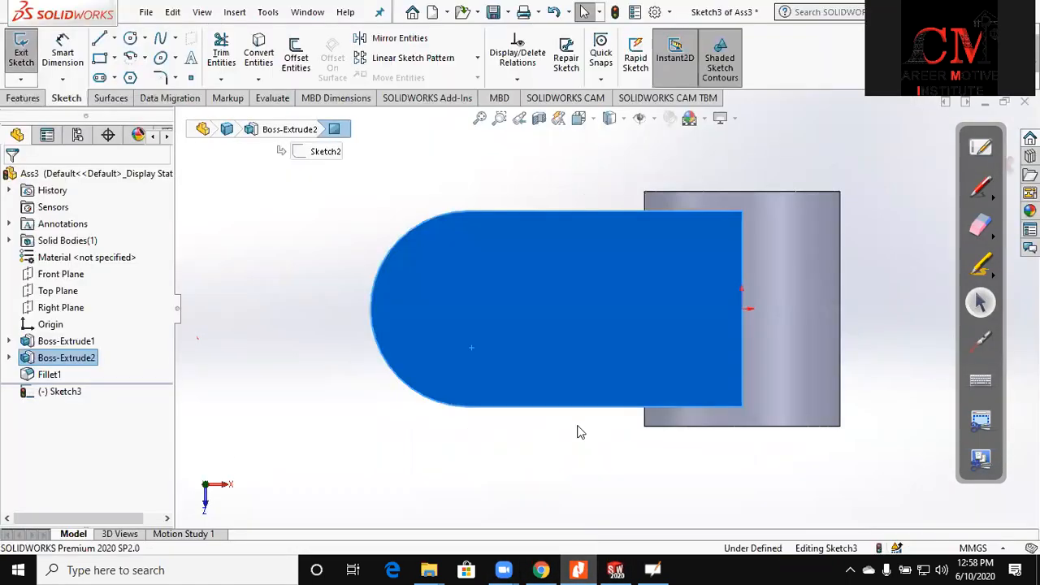
- Sketch a circle concentric with the arm's rounded end and dimension its diameter to 40 mm
{"action": "left_click", "coordinate": [130, 42]}
{"action": "scroll", "coordinate": [524, 307], "scroll_direction": "down", "scroll_amount": 2}
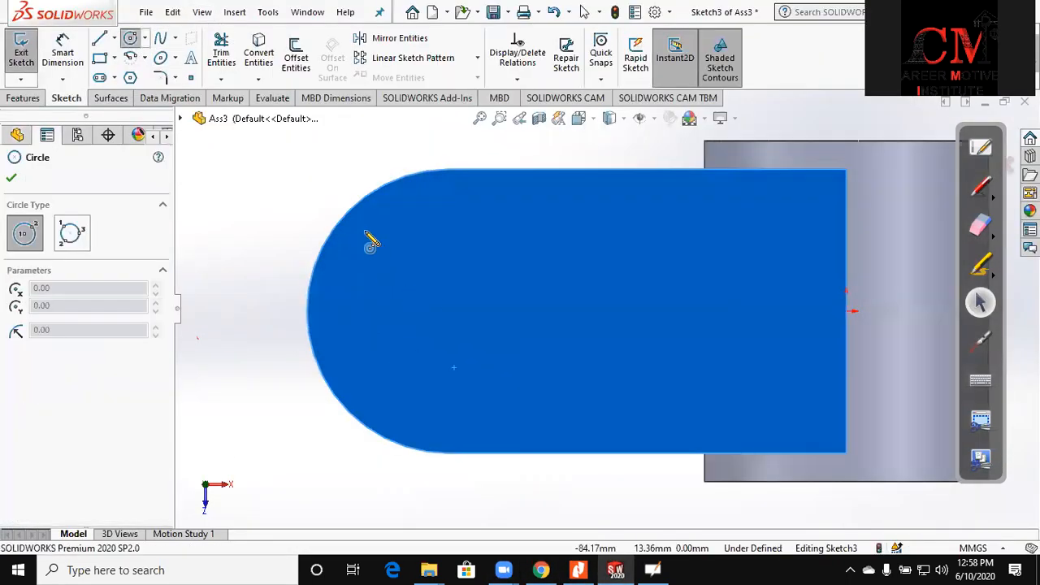
{"action": "left_click", "coordinate": [448, 310]}
{"action": "left_click", "coordinate": [493, 233]}
{"action": "left_click", "coordinate": [63, 53]}
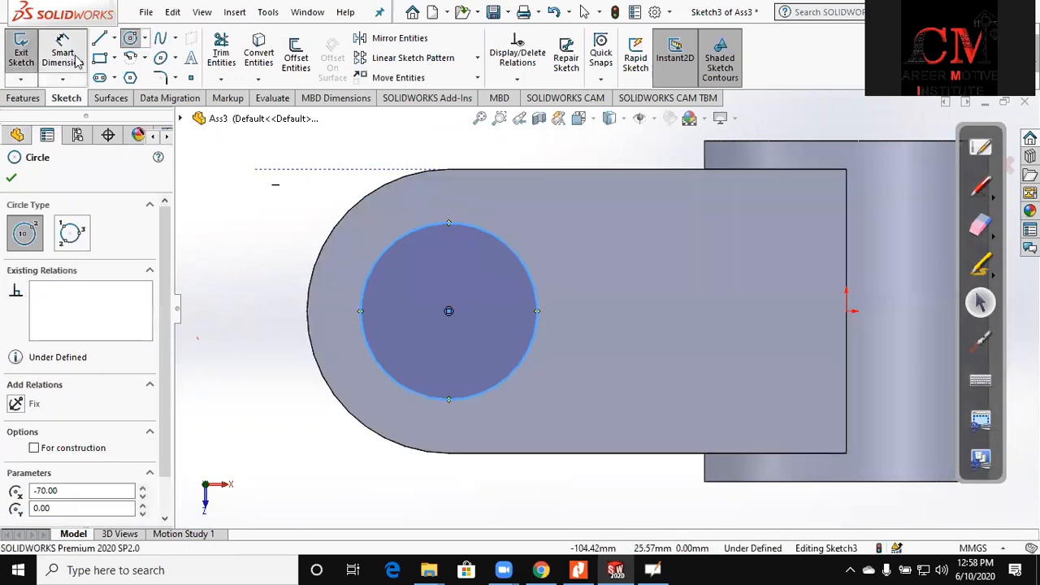
{"action": "left_click", "coordinate": [495, 241]}
{"action": "left_click", "coordinate": [518, 201]}
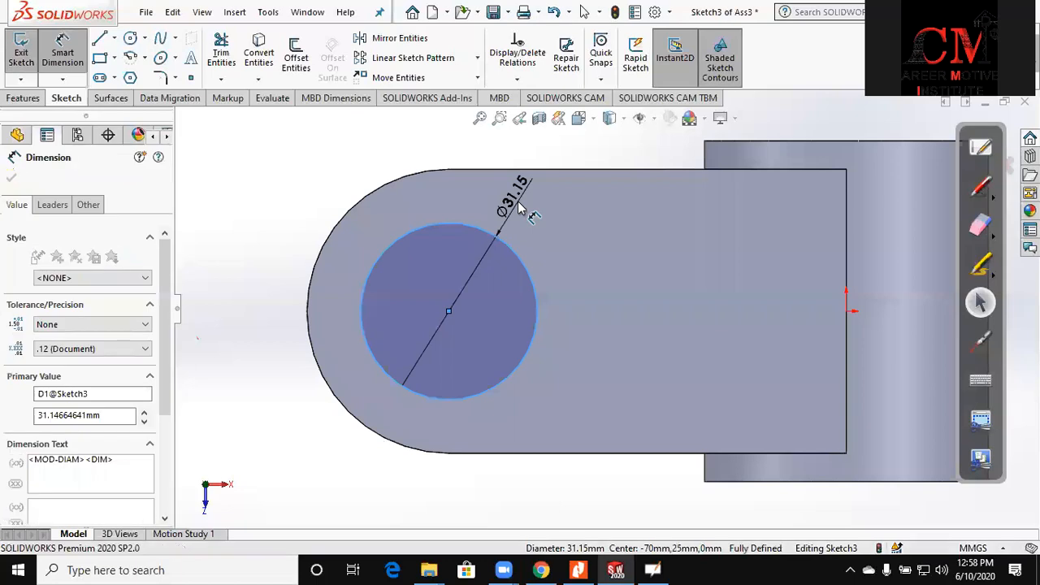
{"action": "key", "text": "Return"}
- Extrude the 40 mm circle outward as a merged boss with a depth of 3 mm
{"action": "key", "text": "ctrl+7"}
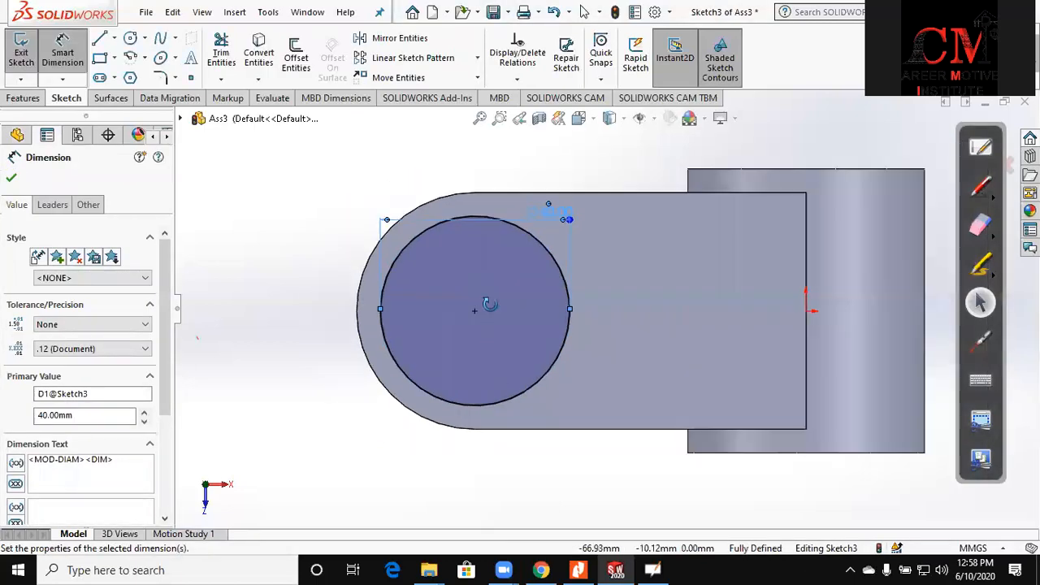
{"action": "left_click", "coordinate": [21, 98]}
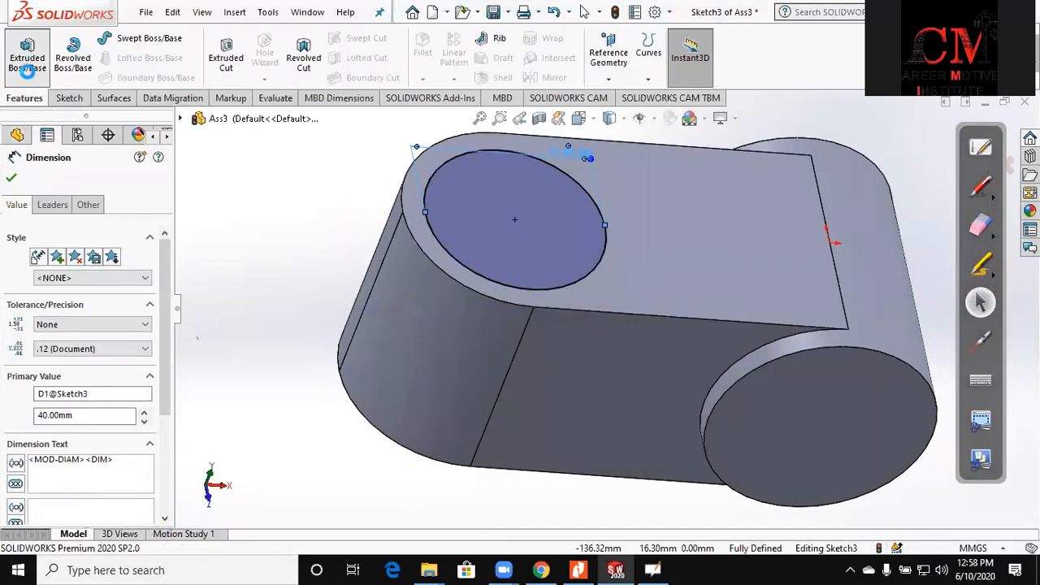
{"action": "left_click", "coordinate": [26, 64]}
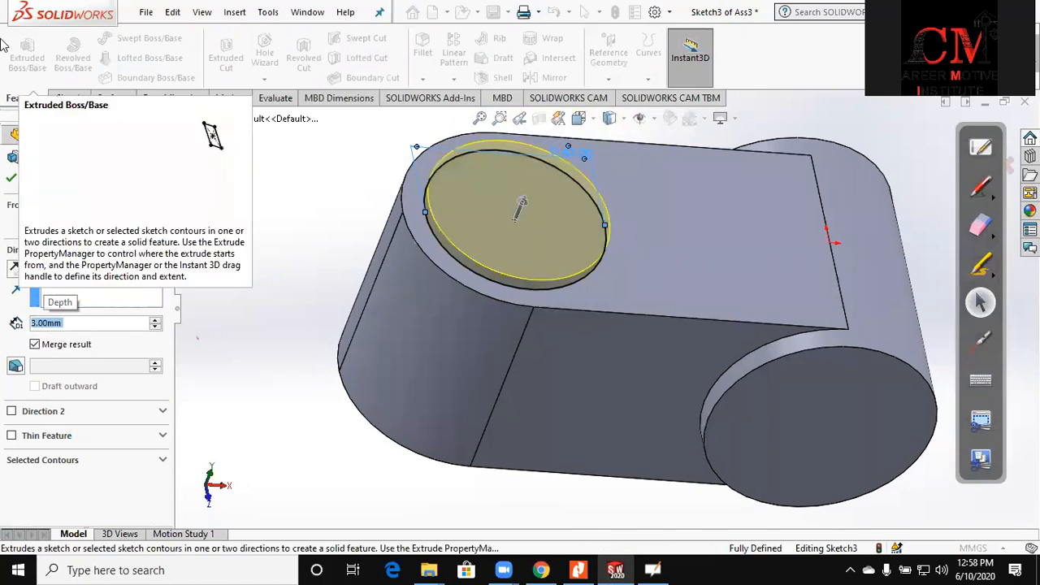
{"action": "left_click", "coordinate": [13, 178]}
- Mirror the 3 mm round boss about the Top Plane onto the arm's opposite face
{"action": "middle_click_drag", "start_coordinate": [301, 241], "coordinate": [343, 376]}
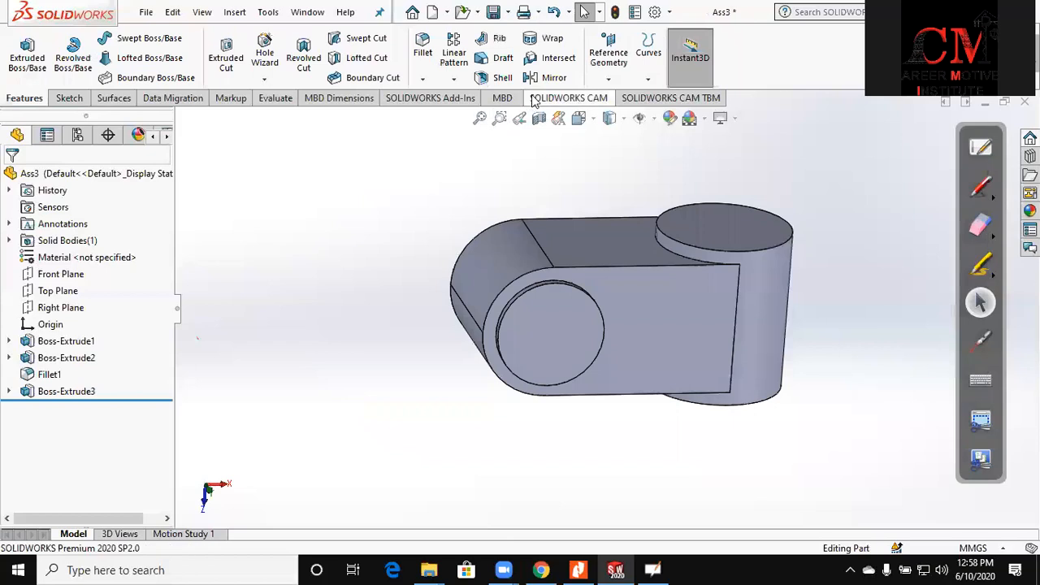
{"action": "left_click", "coordinate": [551, 80]}
{"action": "middle_click_drag", "start_coordinate": [387, 233], "coordinate": [240, 177]}
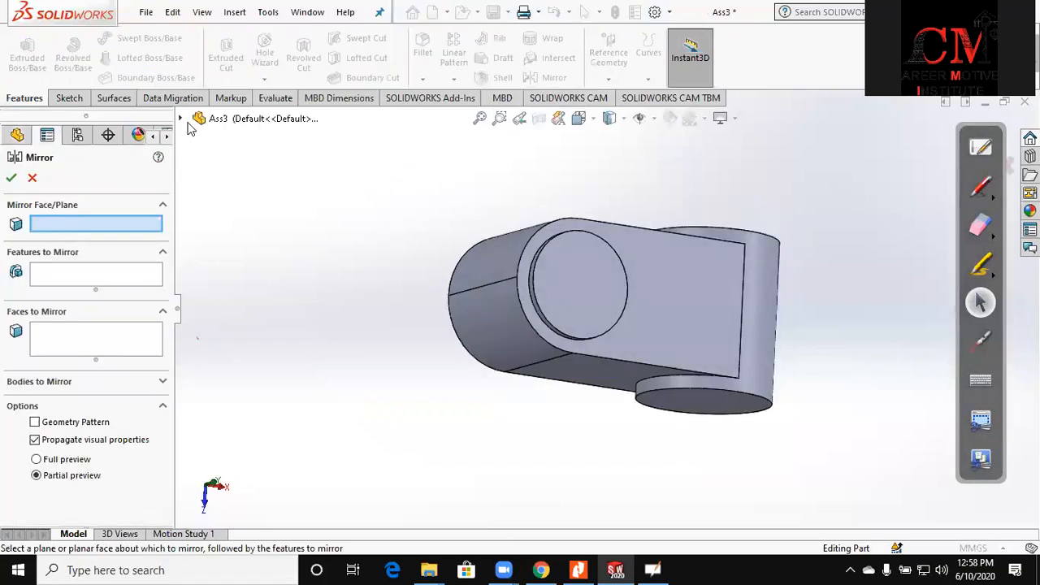
{"action": "left_click", "coordinate": [181, 118]}
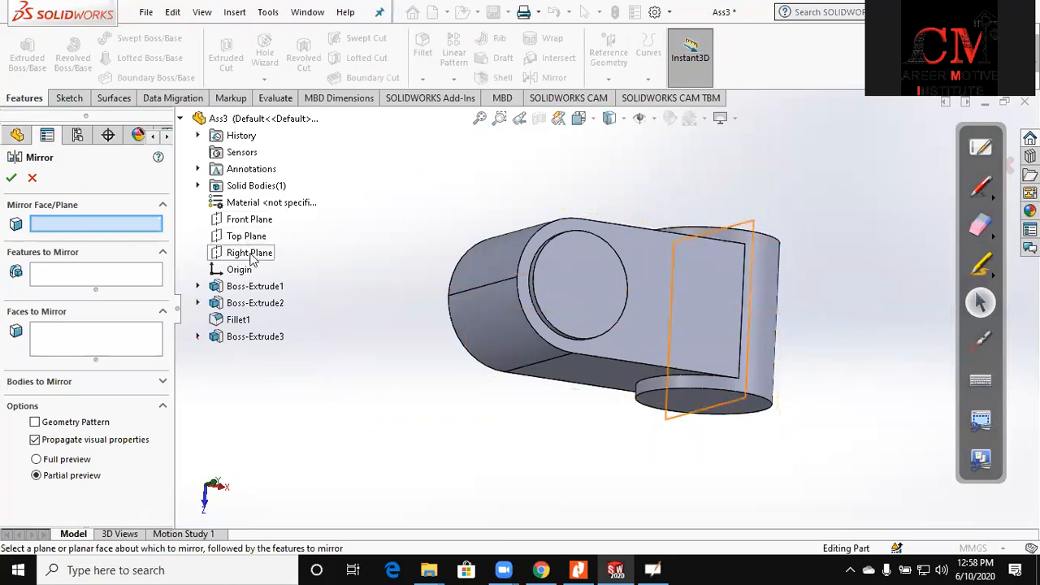
{"action": "left_click", "coordinate": [246, 236]}
{"action": "middle_click_drag", "start_coordinate": [466, 325], "coordinate": [448, 278]}
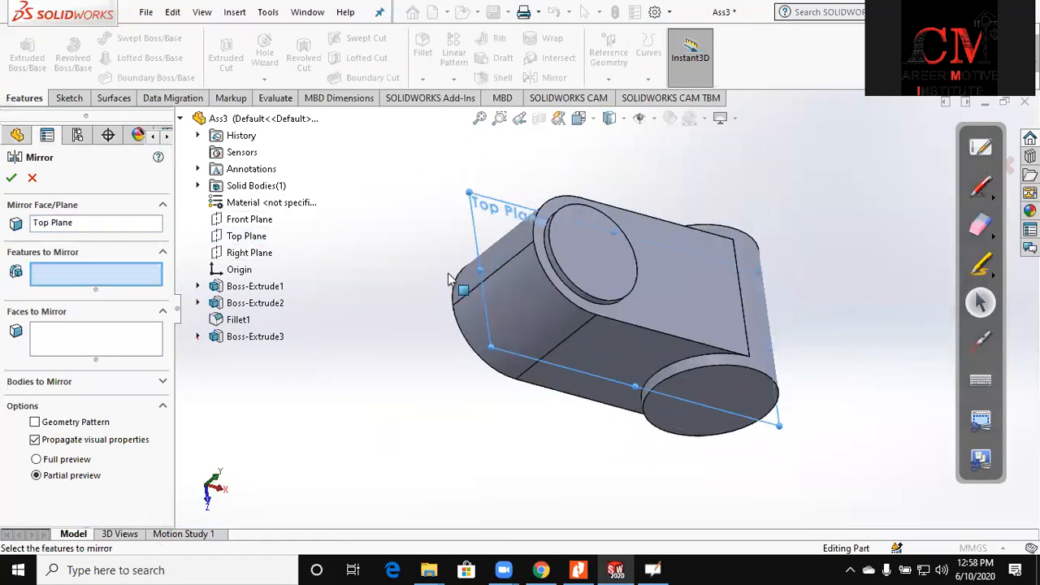
{"action": "left_click", "coordinate": [256, 337]}
{"action": "left_click", "coordinate": [11, 178]}
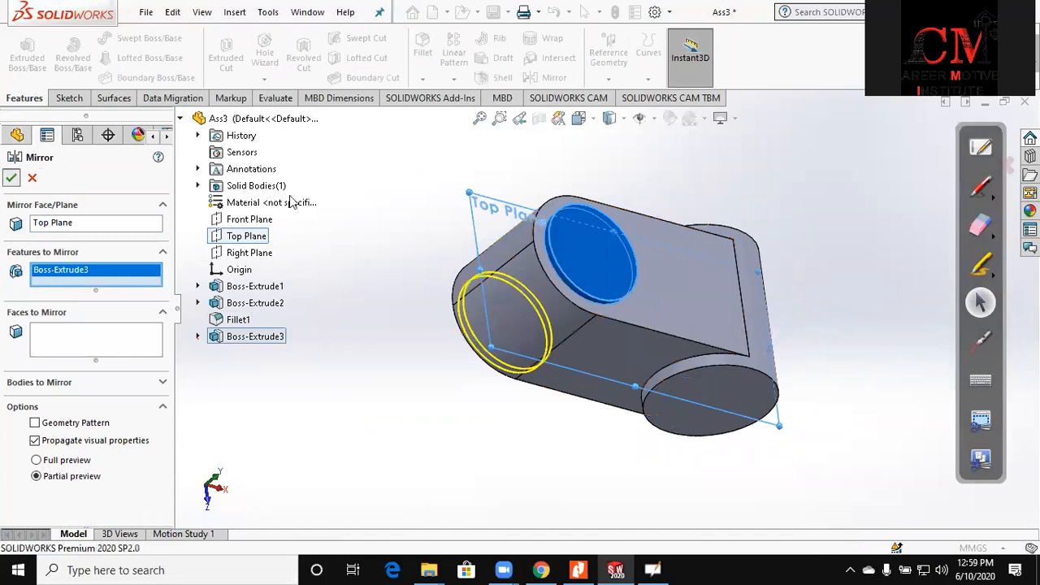
- Start a new sketch on the Front Plane
{"action": "middle_click_drag", "start_coordinate": [786, 250], "coordinate": [666, 278]}
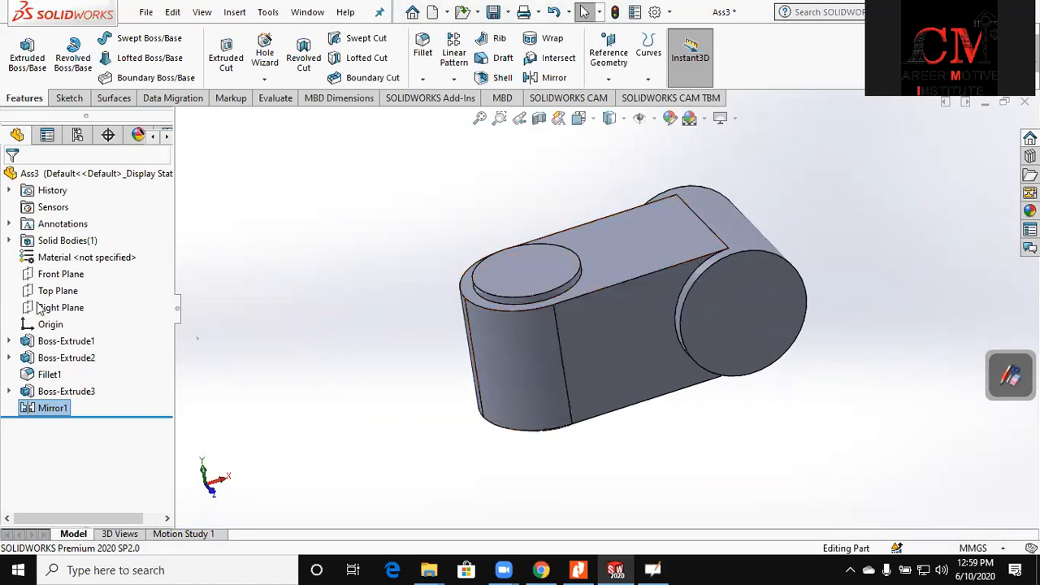
{"action": "middle_click_drag", "start_coordinate": [339, 268], "coordinate": [318, 255]}
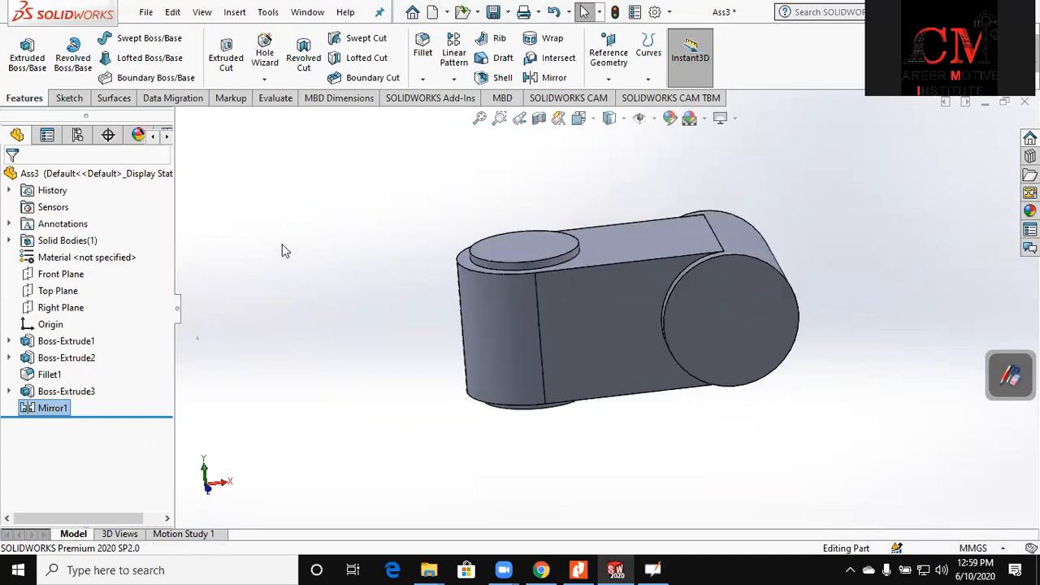
{"action": "middle_click_drag", "start_coordinate": [323, 304], "coordinate": [332, 299]}
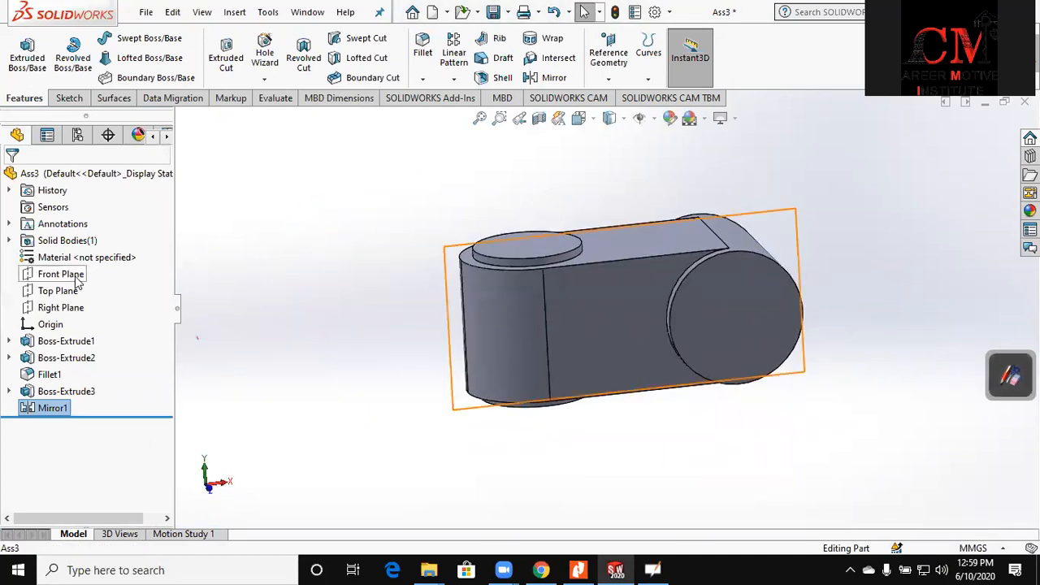
{"action": "left_click", "coordinate": [61, 274]}
{"action": "left_click", "coordinate": [77, 152]}
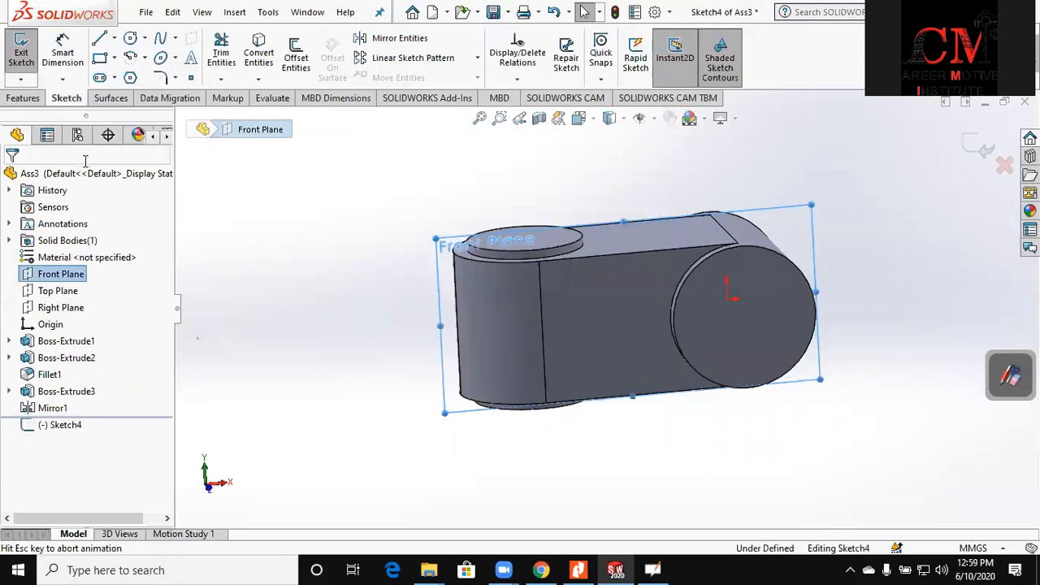
- Check the fork slot in the drawing and sketch a center rectangle on the rounded end's tangent line, reaching about 30 mm toward the cylinder
{"action": "left_click", "coordinate": [578, 570]}
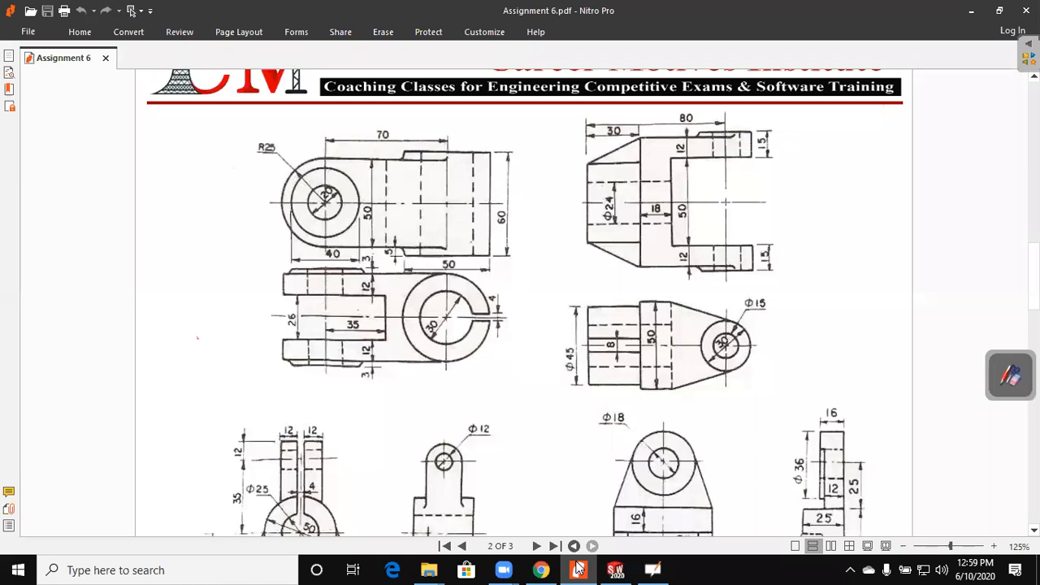
{"action": "left_click", "coordinate": [576, 568]}
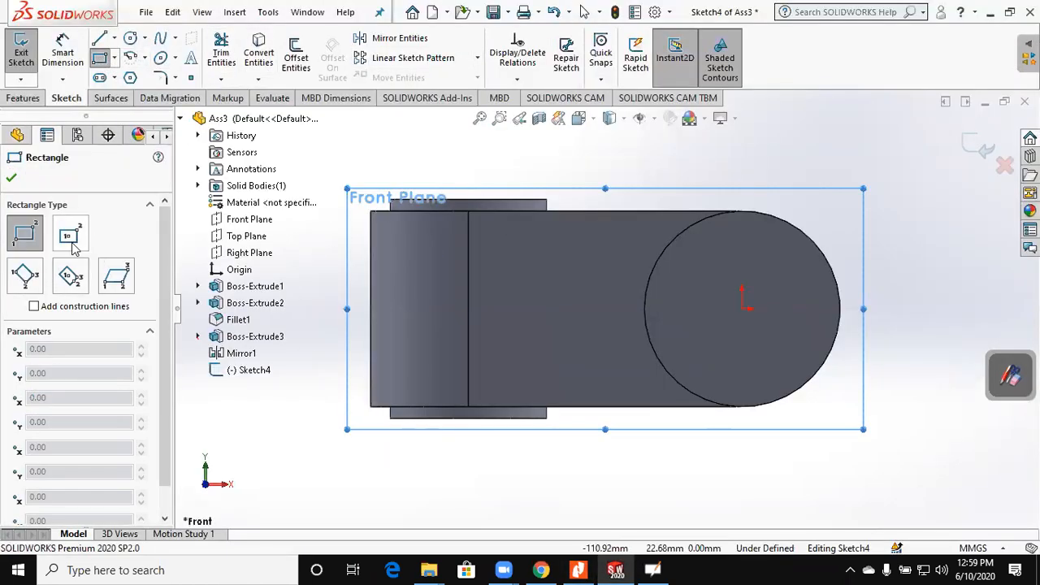
{"action": "left_click", "coordinate": [69, 235]}
{"action": "left_click", "coordinate": [468, 308]}
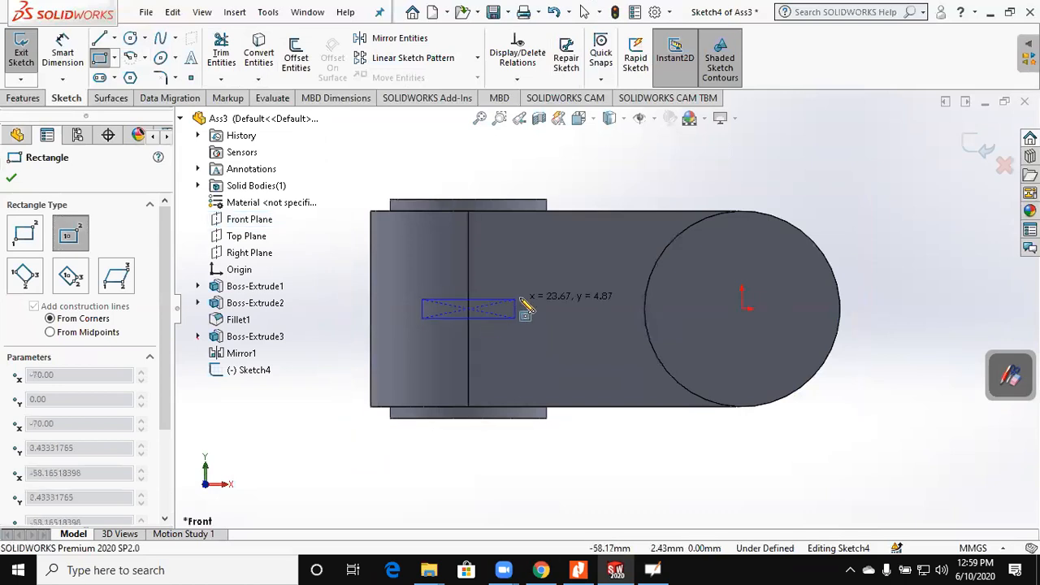
{"action": "left_click", "coordinate": [585, 281]}
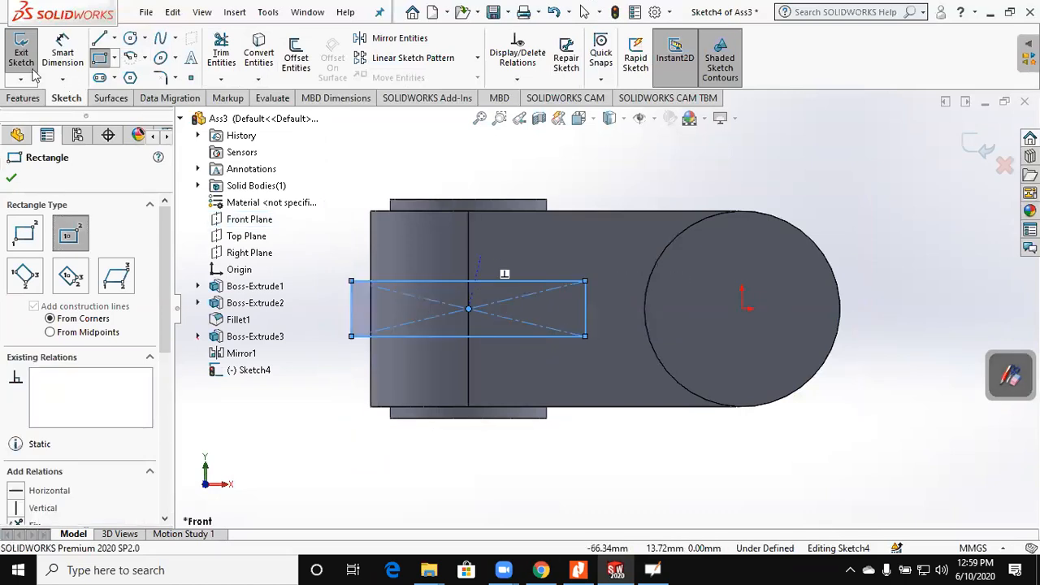
- Set the distance from the rounded end's tangent line to the rectangle's inner vertical side to 35 mm
{"action": "left_click", "coordinate": [62, 54]}
{"action": "left_click", "coordinate": [469, 296]}
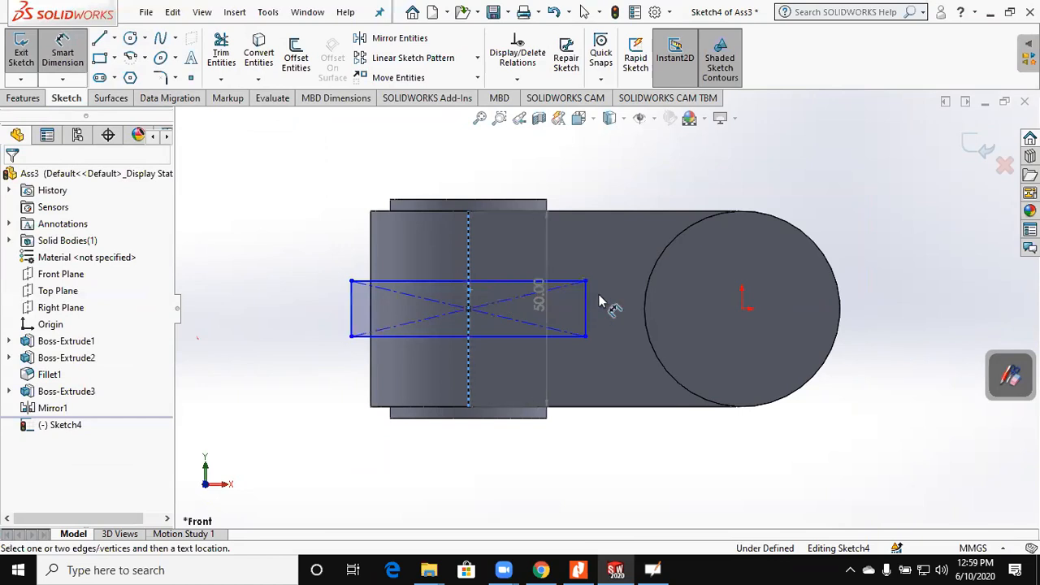
{"action": "left_click", "coordinate": [586, 309]}
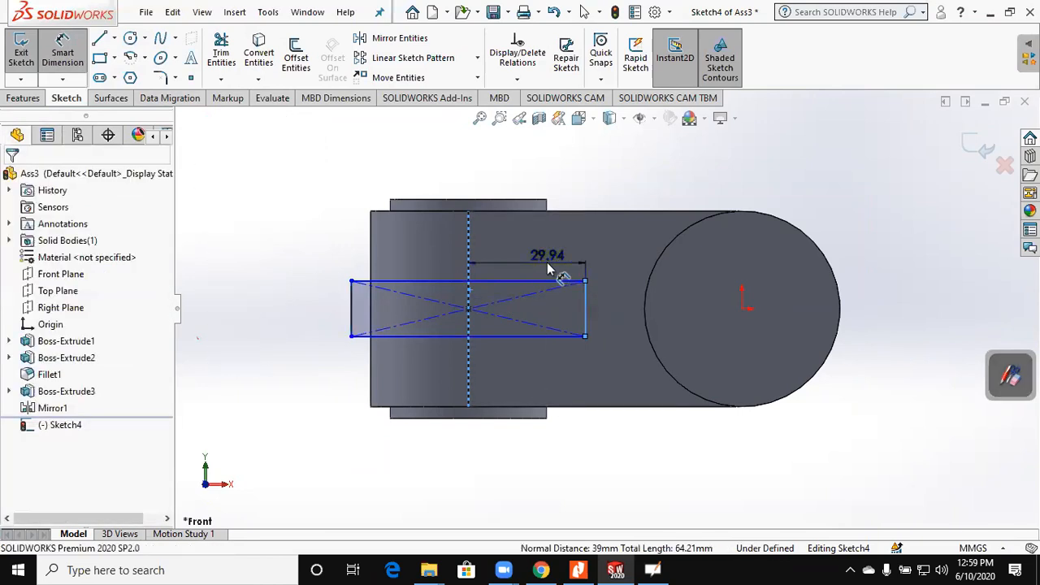
{"action": "left_click", "coordinate": [546, 263]}
{"action": "key", "text": "Return"}
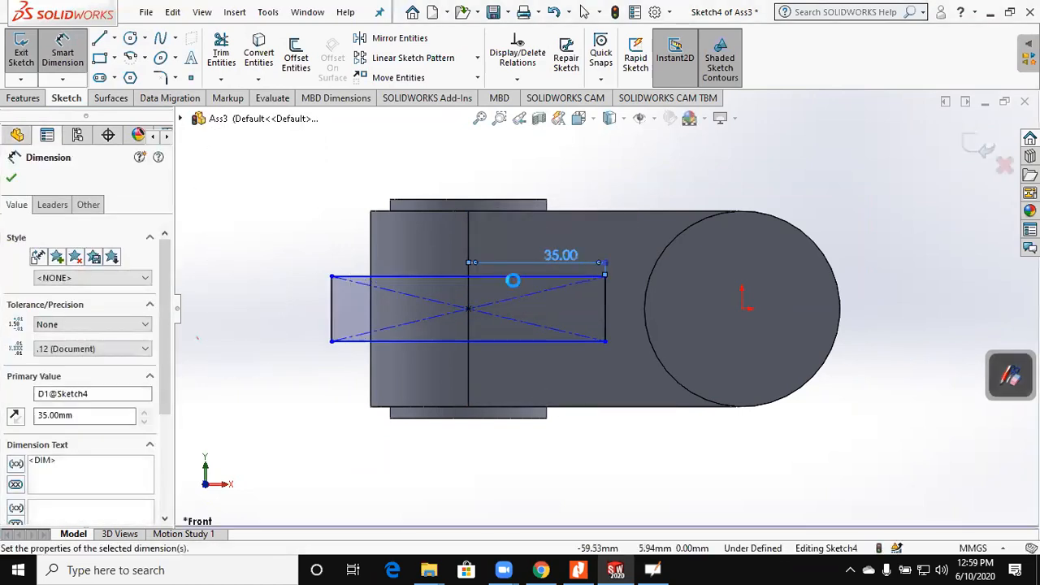
- Dimension the rectangle's height between its two horizontal sides to 26 mm
{"action": "left_click", "coordinate": [523, 278]}
{"action": "left_click", "coordinate": [504, 342]}
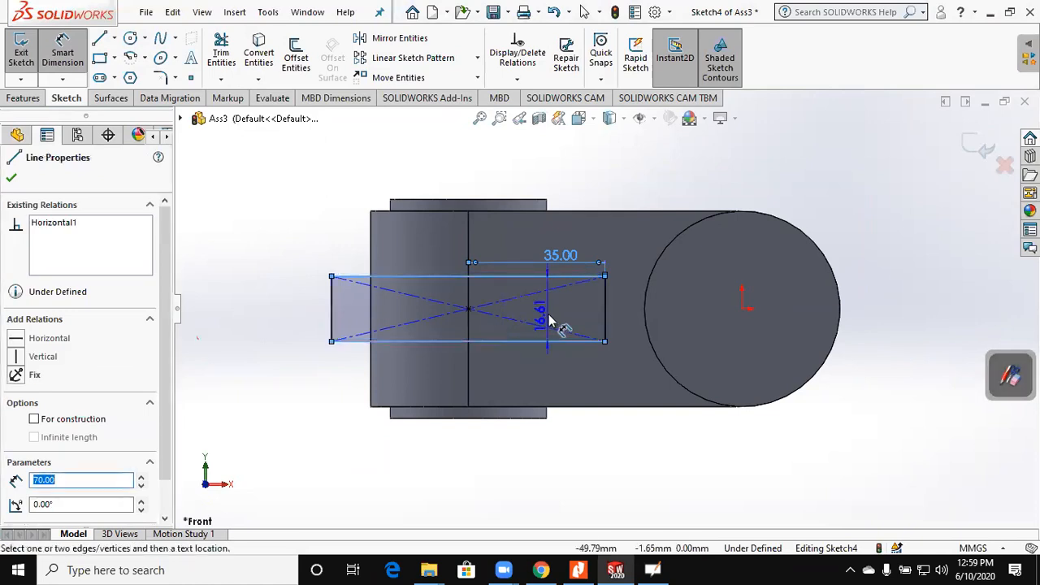
{"action": "left_click", "coordinate": [555, 317]}
{"action": "type", "text": "26"}
{"action": "key", "text": "Return"}
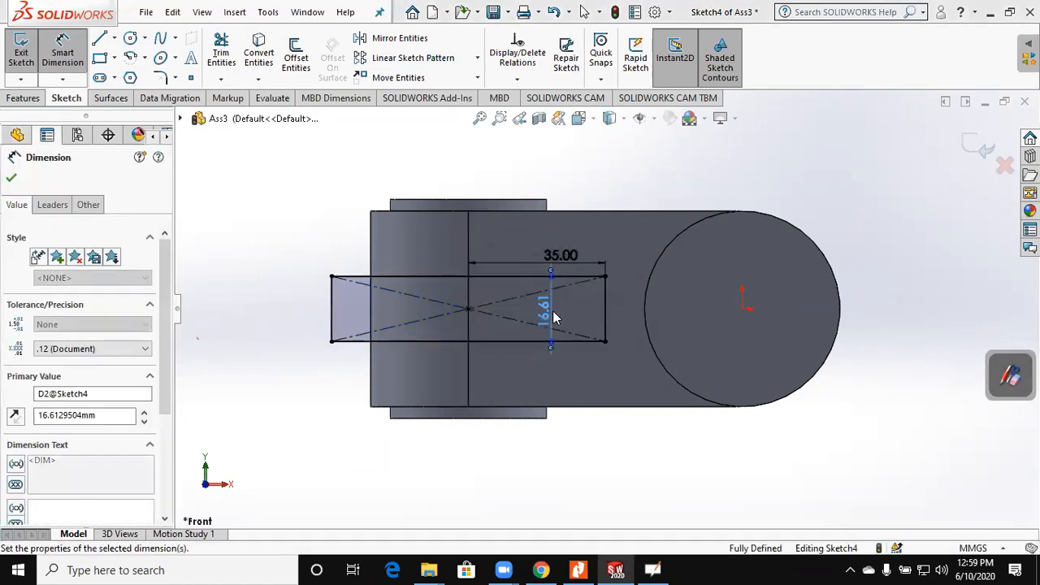
- Cut the fork slot rectangle out of the arm with an Extruded Cut set to Through All in both directions
{"action": "middle_click_drag", "start_coordinate": [530, 314], "coordinate": [561, 339]}
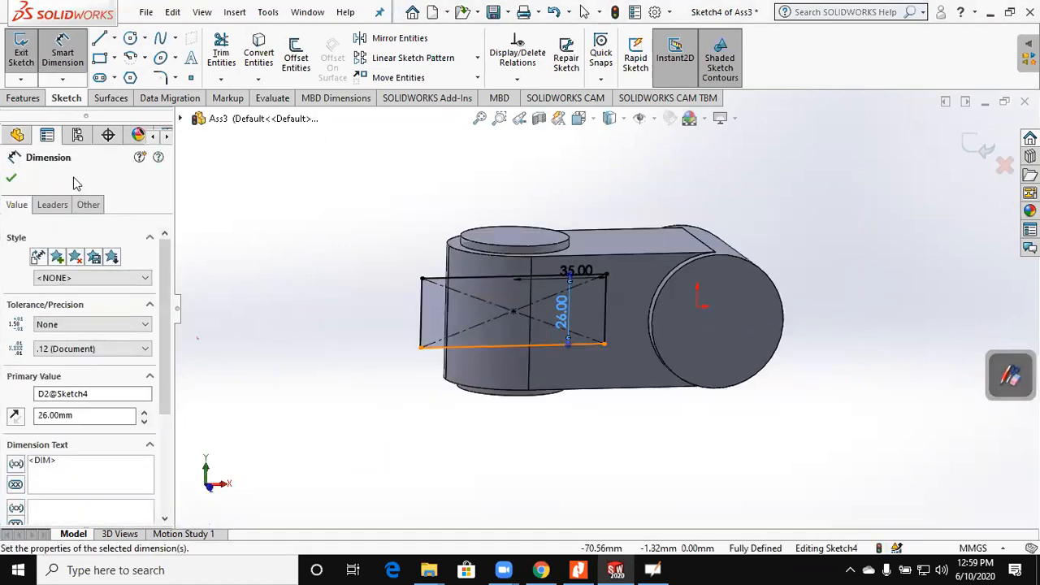
{"action": "left_click", "coordinate": [25, 97]}
{"action": "left_click", "coordinate": [224, 72]}
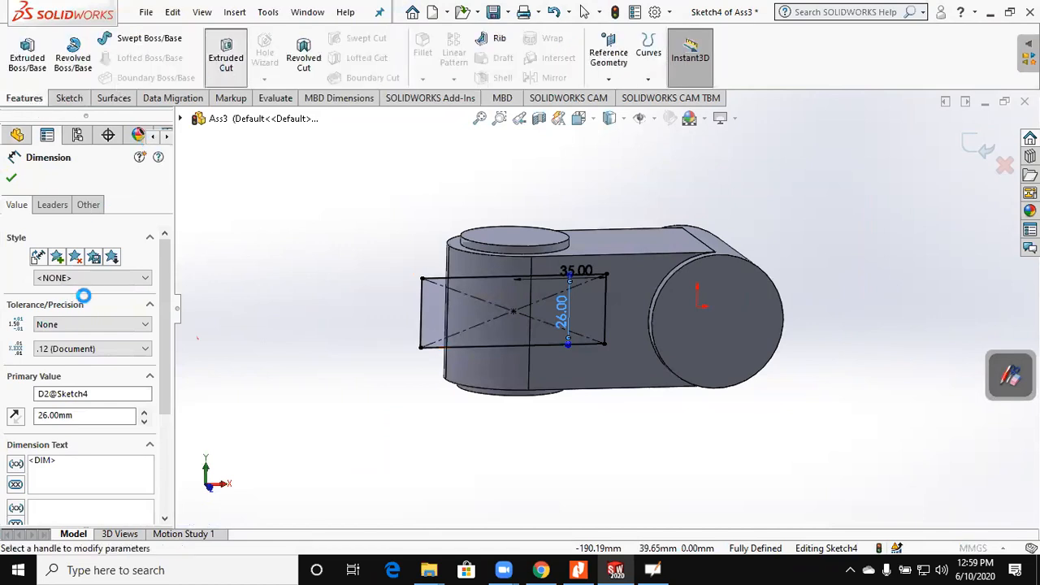
{"action": "left_click", "coordinate": [96, 272]}
{"action": "left_click", "coordinate": [77, 292]}
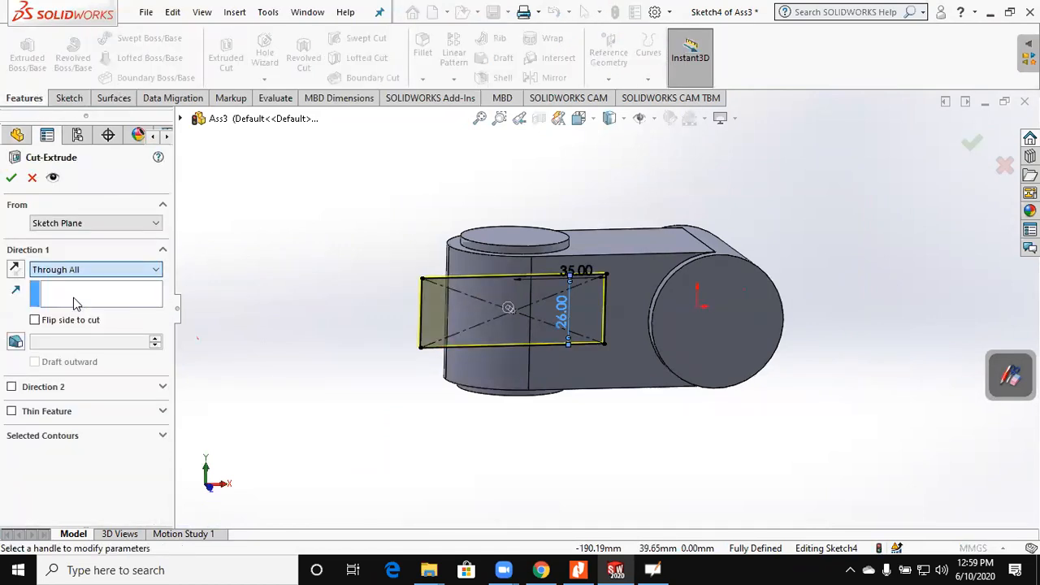
{"action": "left_click", "coordinate": [38, 387]}
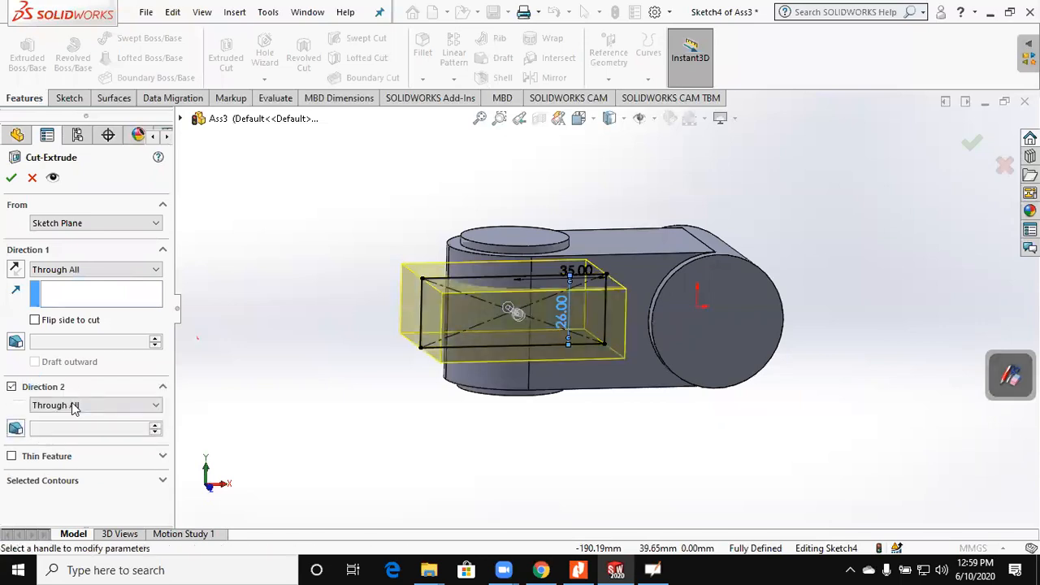
{"action": "left_click", "coordinate": [10, 178]}
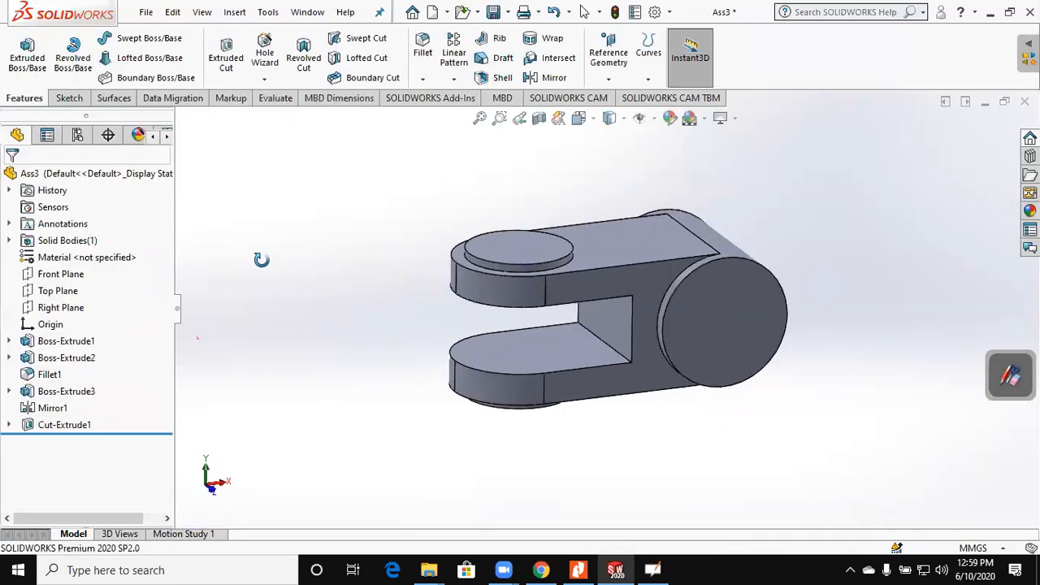
- Start a sketch on the Top Plane and draw a circle about 21 mm in diameter concentric with the round boss
{"action": "left_click", "coordinate": [58, 290]}
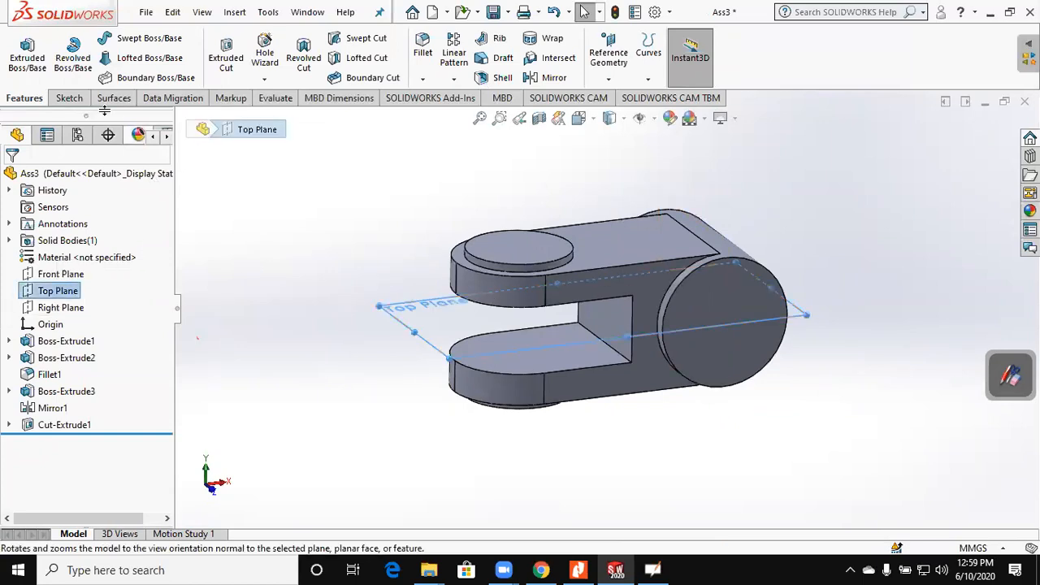
{"action": "left_click", "coordinate": [51, 101]}
{"action": "left_click", "coordinate": [18, 49]}
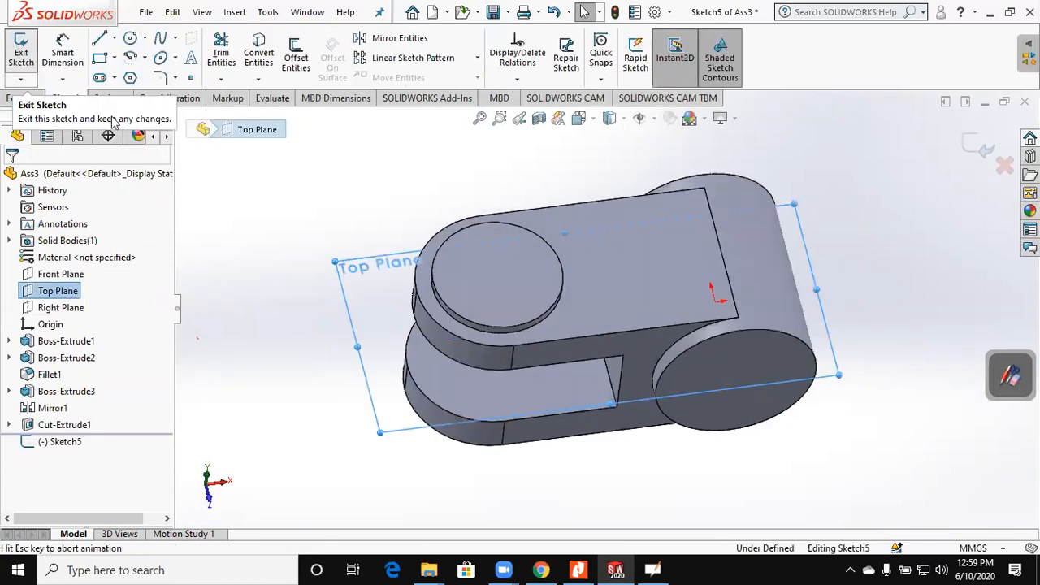
{"action": "left_click", "coordinate": [130, 39]}
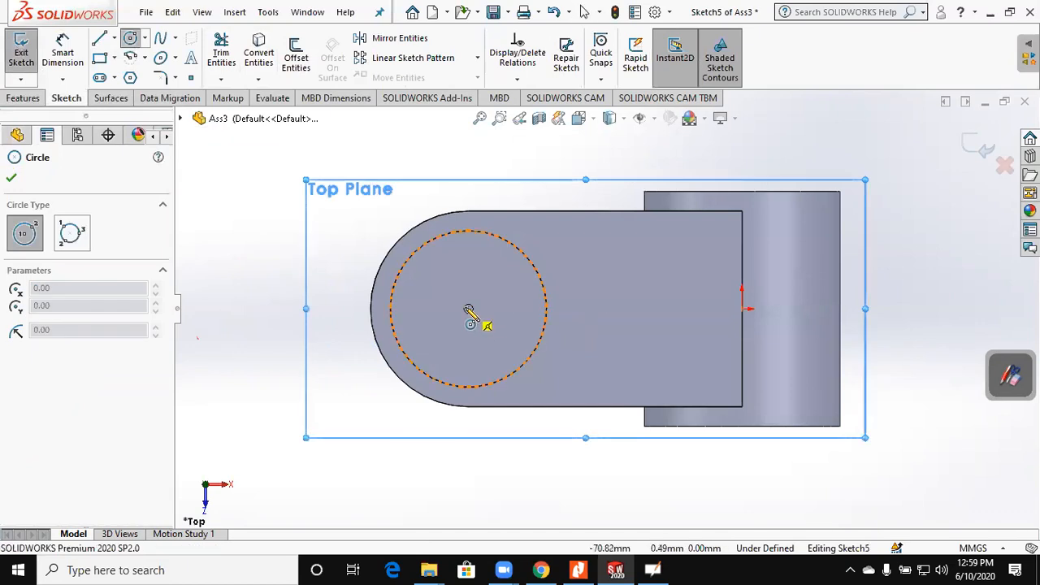
{"action": "left_click", "coordinate": [468, 308]}
{"action": "left_click", "coordinate": [491, 301]}
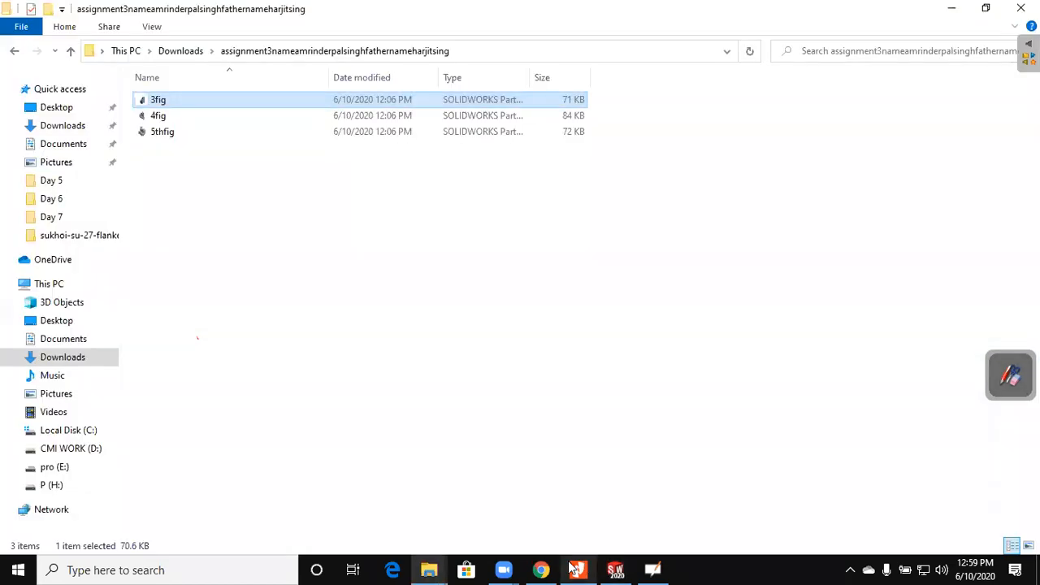
- Check the fork hole in the Assignment 6 drawing and set the sketched circle's diameter to 20 mm
{"action": "left_click", "coordinate": [575, 568]}
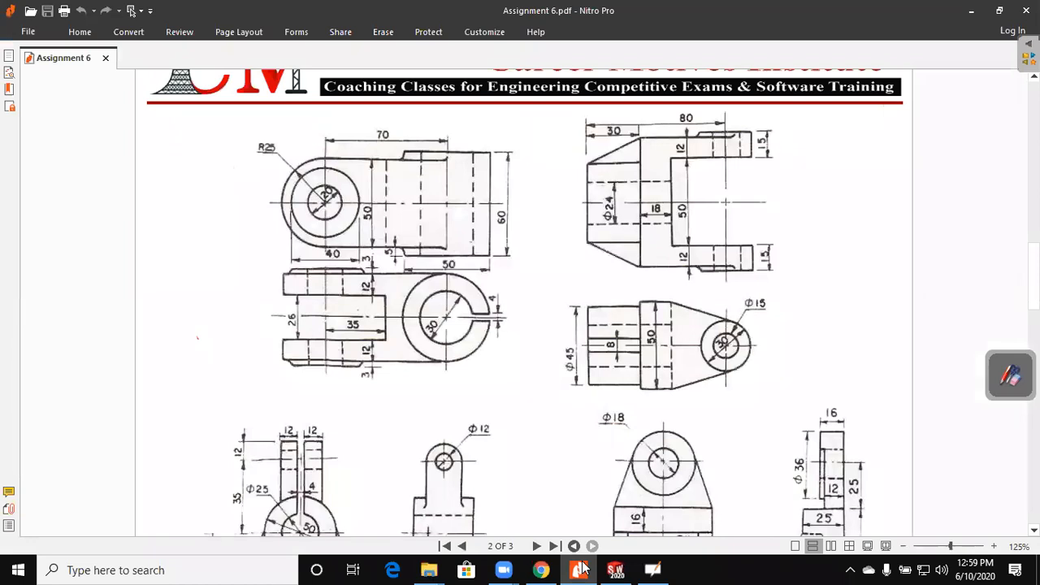
{"action": "left_click", "coordinate": [579, 568]}
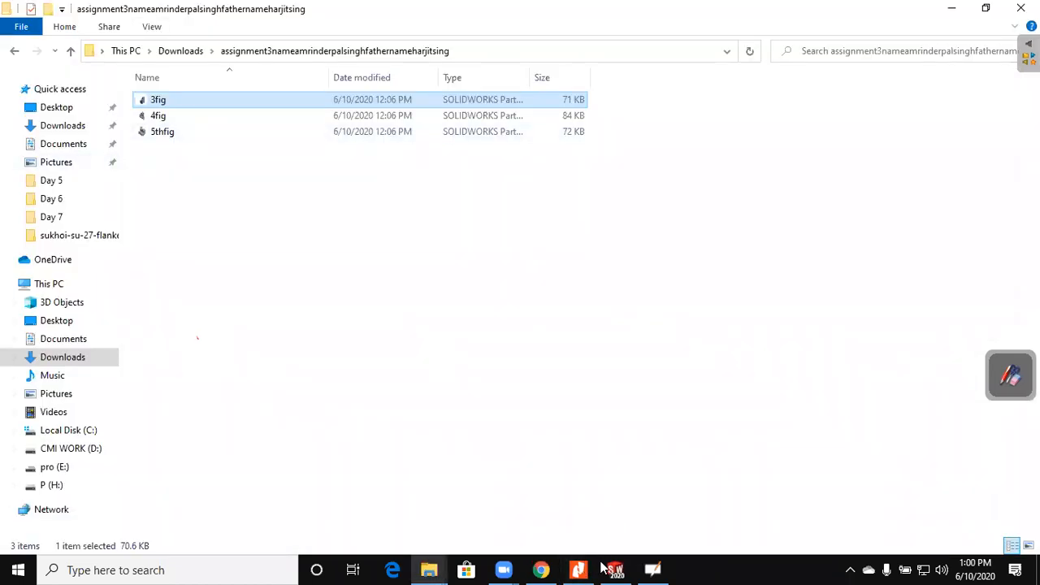
{"action": "left_click", "coordinate": [605, 569]}
{"action": "left_click", "coordinate": [64, 51]}
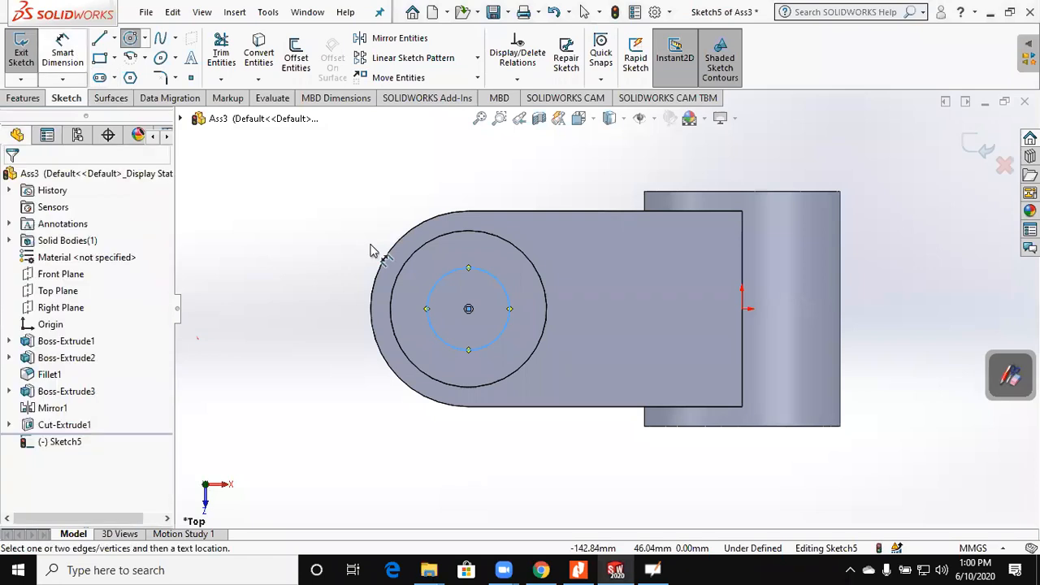
{"action": "left_click", "coordinate": [499, 283]}
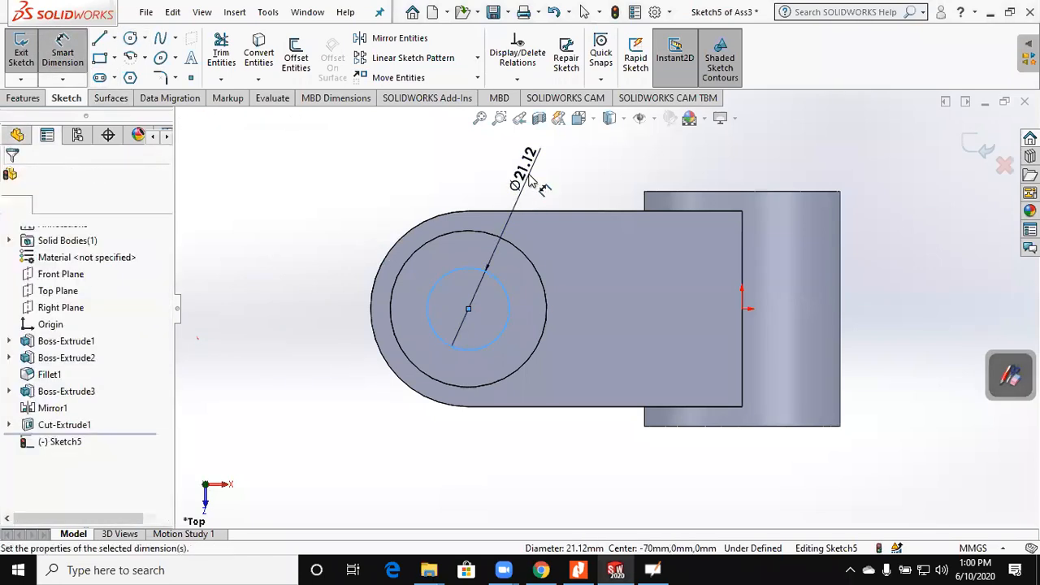
{"action": "left_click", "coordinate": [529, 180]}
{"action": "type", "text": "20"}
{"action": "key", "text": "Return"}
- Cut the 20 mm circle through both fork arms with an Extruded Cut set to Through All in both directions
{"action": "left_click", "coordinate": [25, 98]}
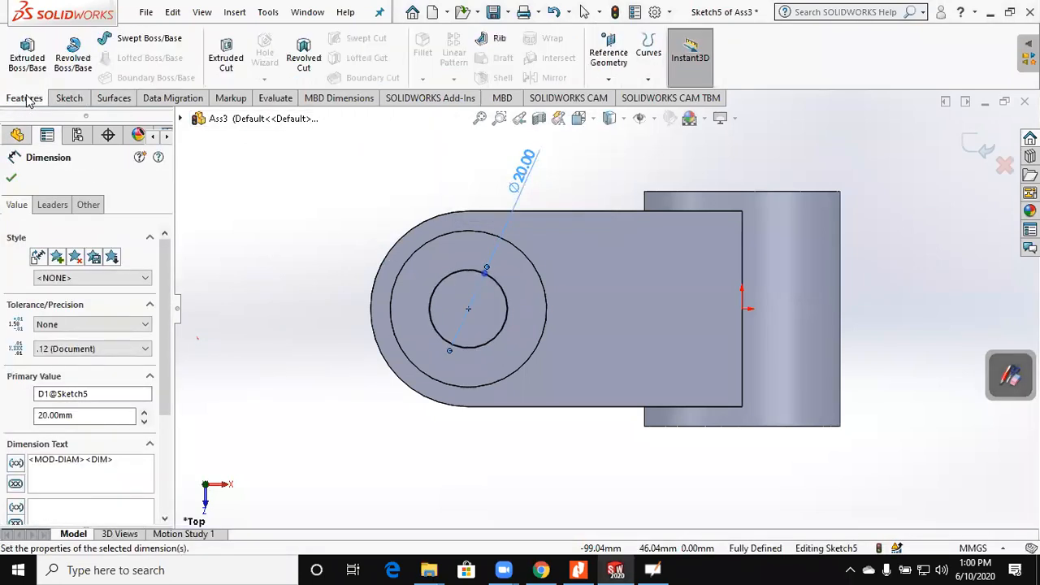
{"action": "left_click", "coordinate": [231, 65]}
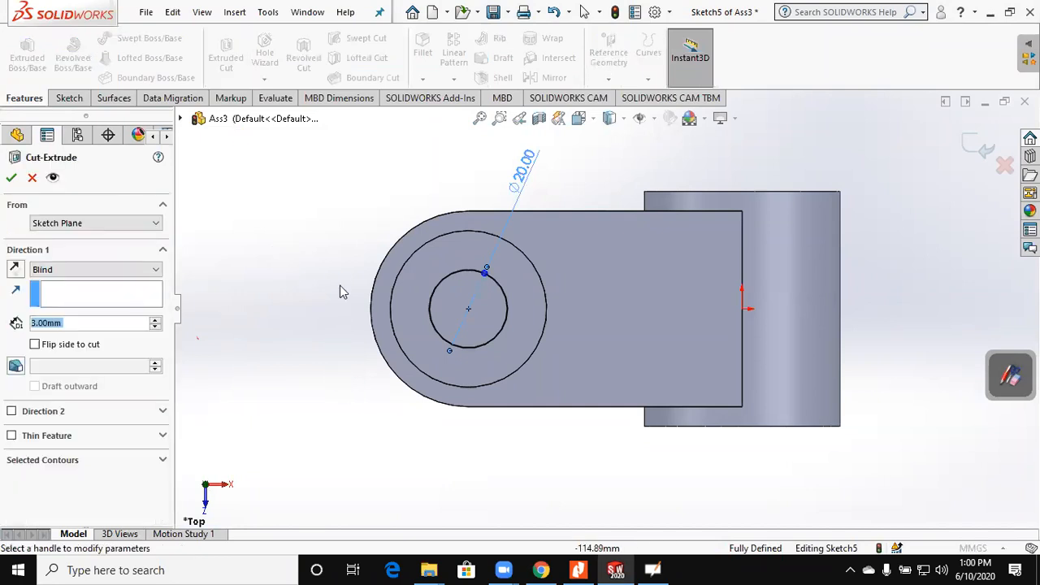
{"action": "left_click", "coordinate": [79, 270]}
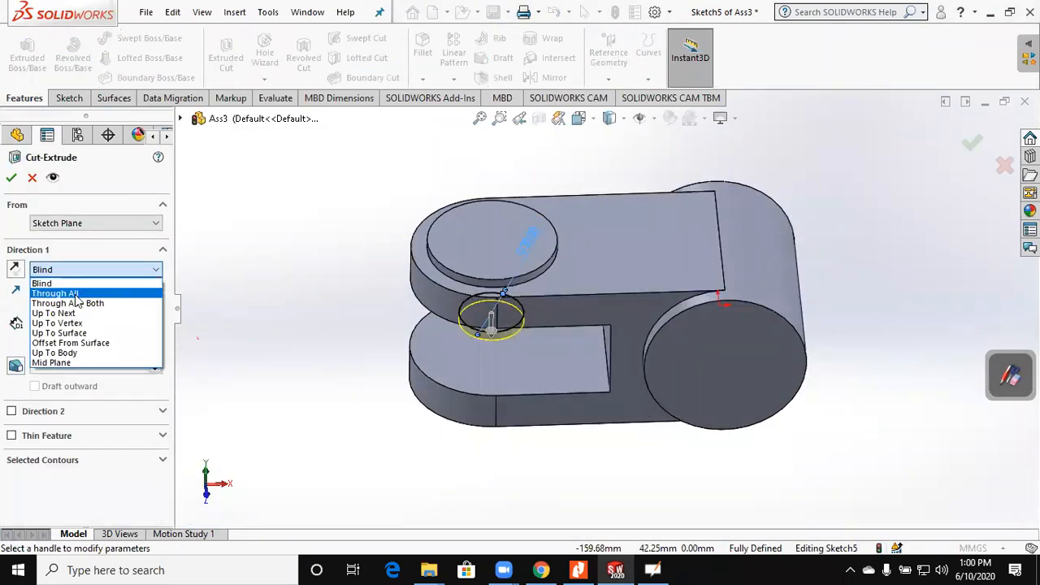
{"action": "left_click", "coordinate": [69, 287]}
{"action": "left_click", "coordinate": [57, 385]}
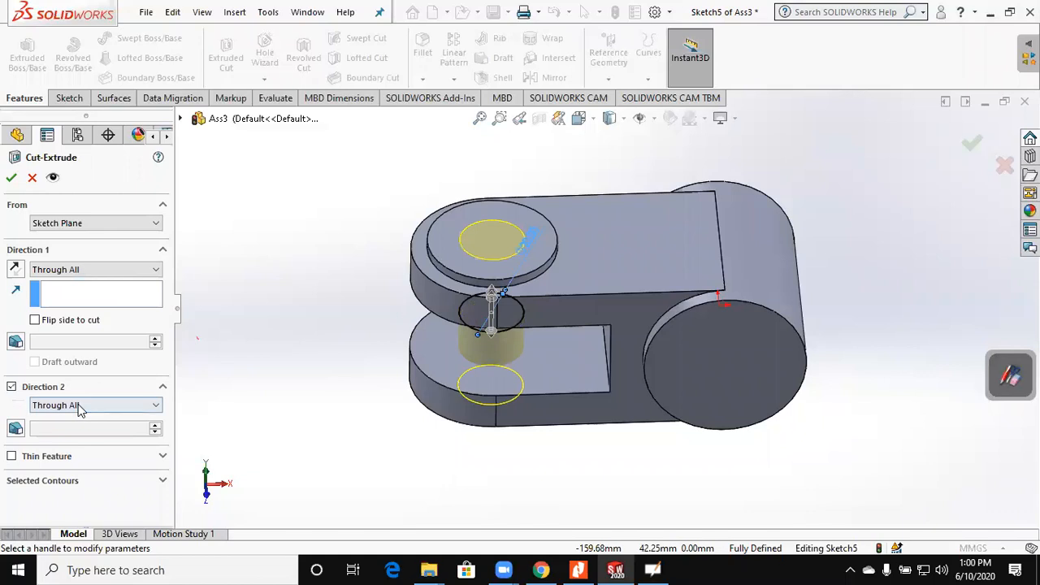
{"action": "key", "text": "Return"}
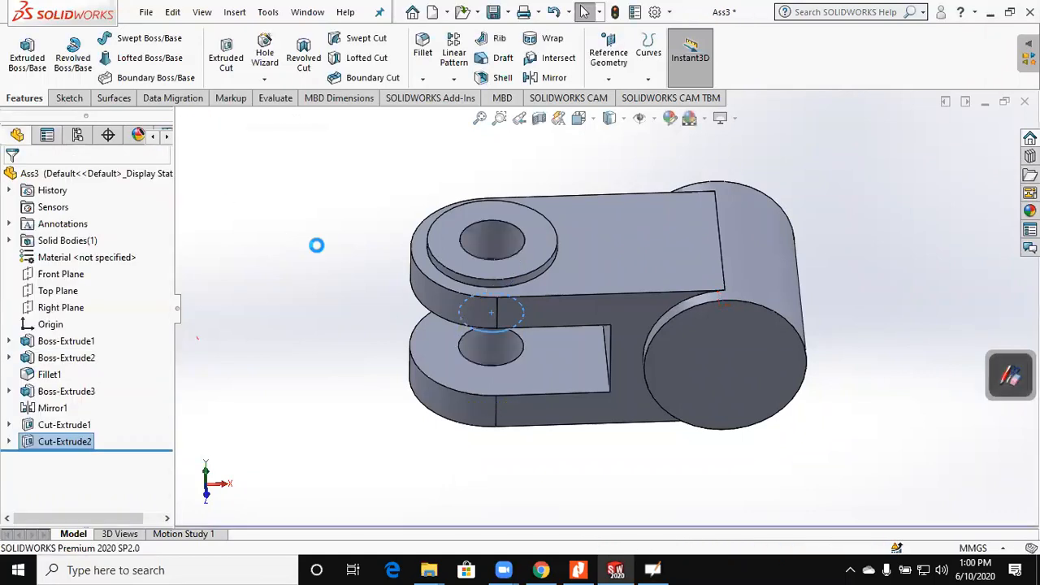
- Start a sketch on the Front Plane and draw a circle about 35 mm in diameter centered on the origin
{"action": "left_click", "coordinate": [68, 273]}
{"action": "left_click", "coordinate": [69, 98]}
{"action": "left_click", "coordinate": [21, 52]}
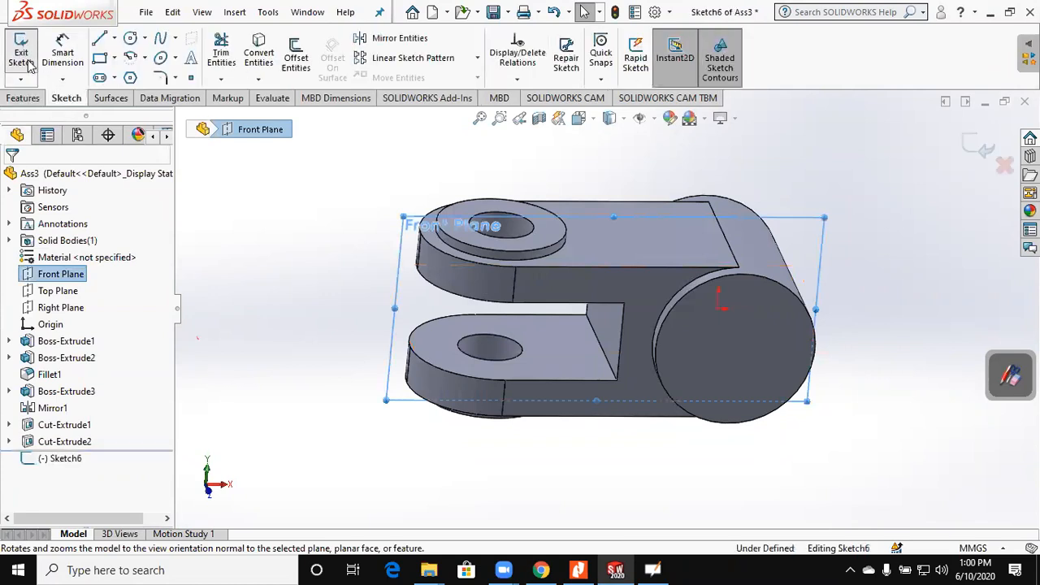
{"action": "left_click", "coordinate": [129, 38]}
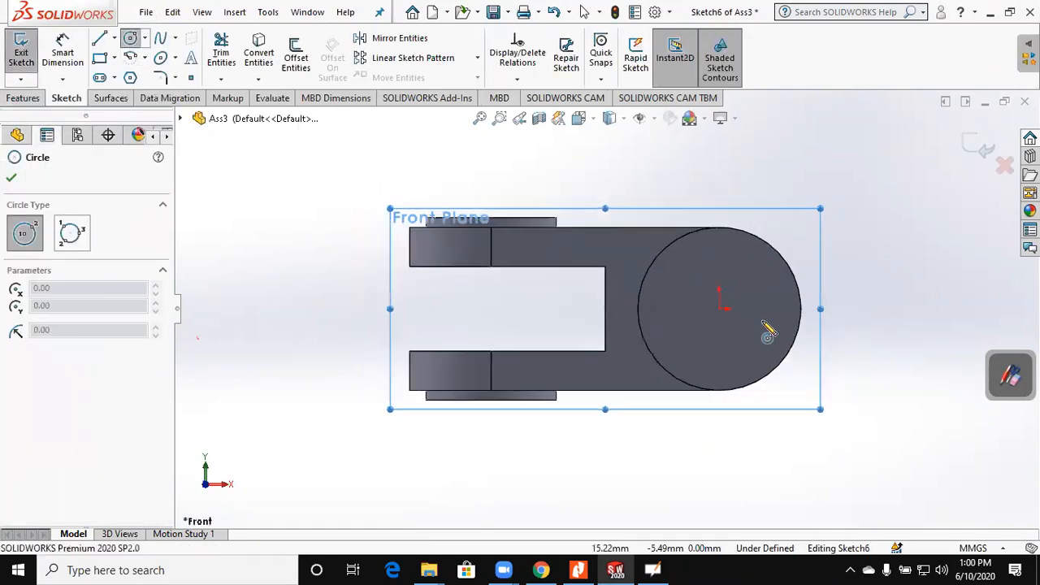
{"action": "left_click", "coordinate": [719, 309]}
{"action": "left_click", "coordinate": [746, 268]}
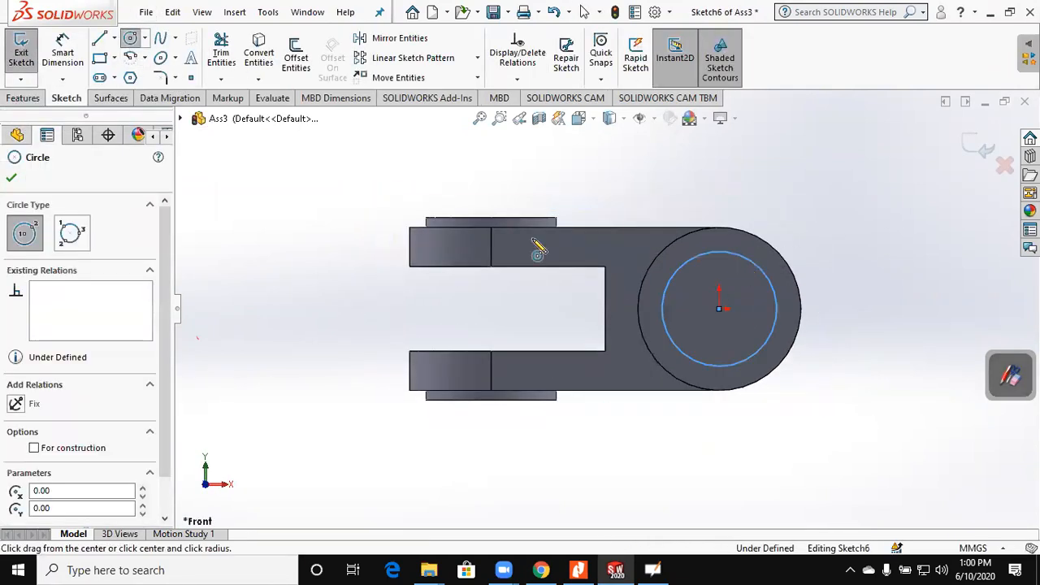
- Check the clamp ring bore in the drawing and set the origin circle's diameter to 30 mm
{"action": "left_click", "coordinate": [63, 53]}
{"action": "left_click", "coordinate": [737, 260]}
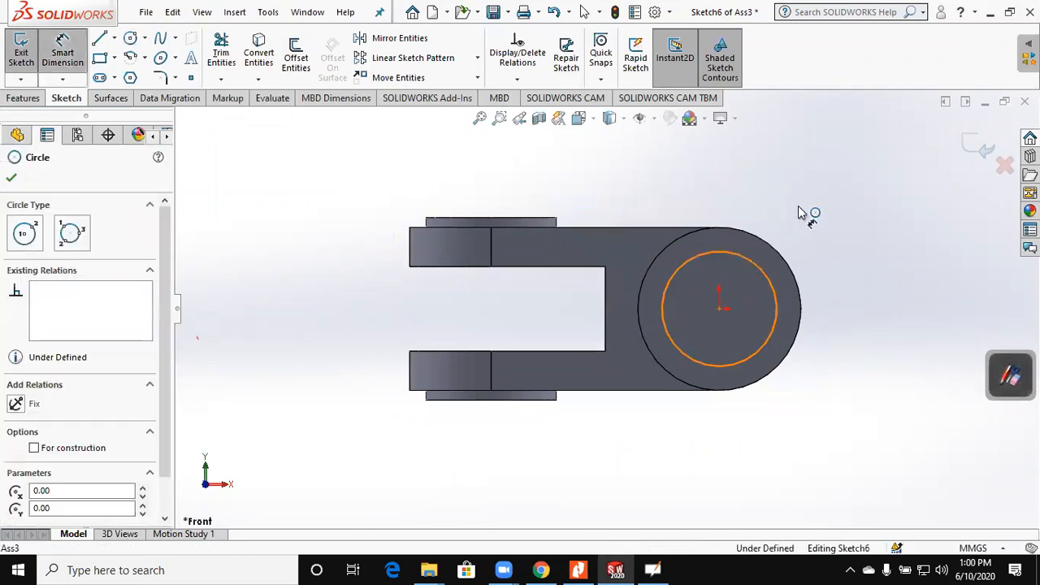
{"action": "left_click", "coordinate": [760, 191]}
{"action": "left_click", "coordinate": [578, 569]}
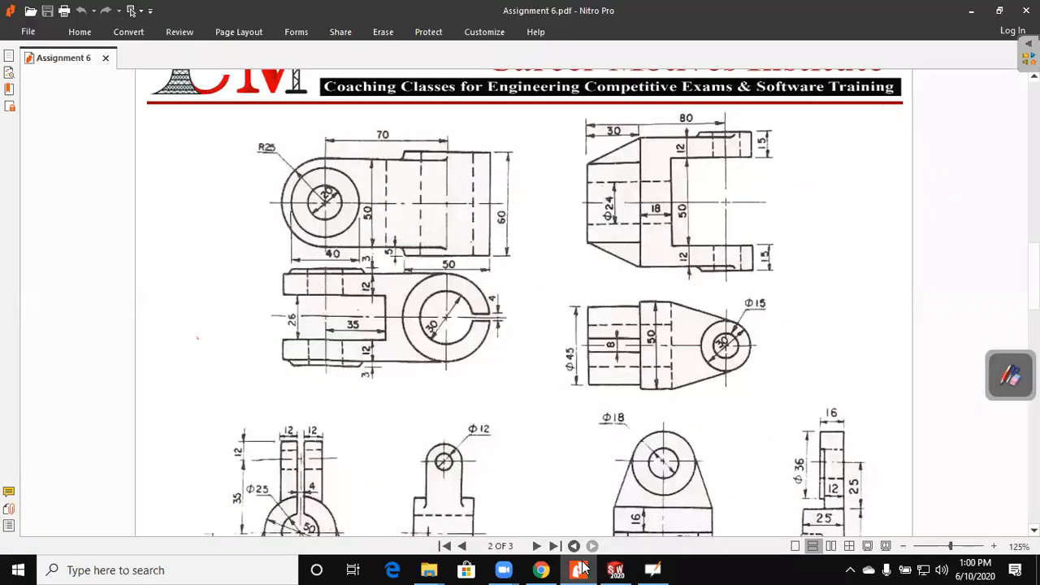
{"action": "left_click", "coordinate": [615, 569]}
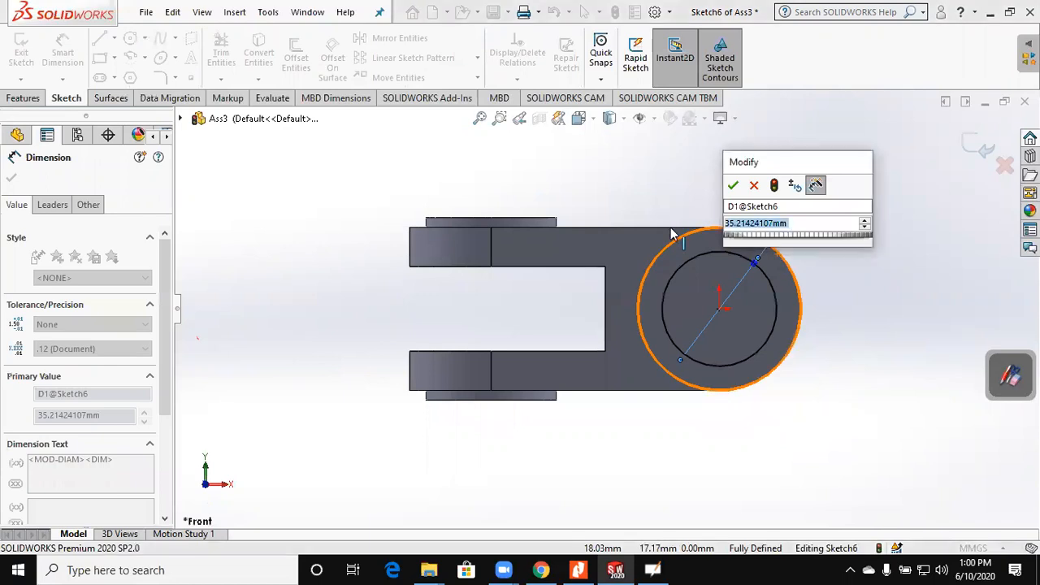
{"action": "type", "text": "30"}
{"action": "key", "text": "Return"}
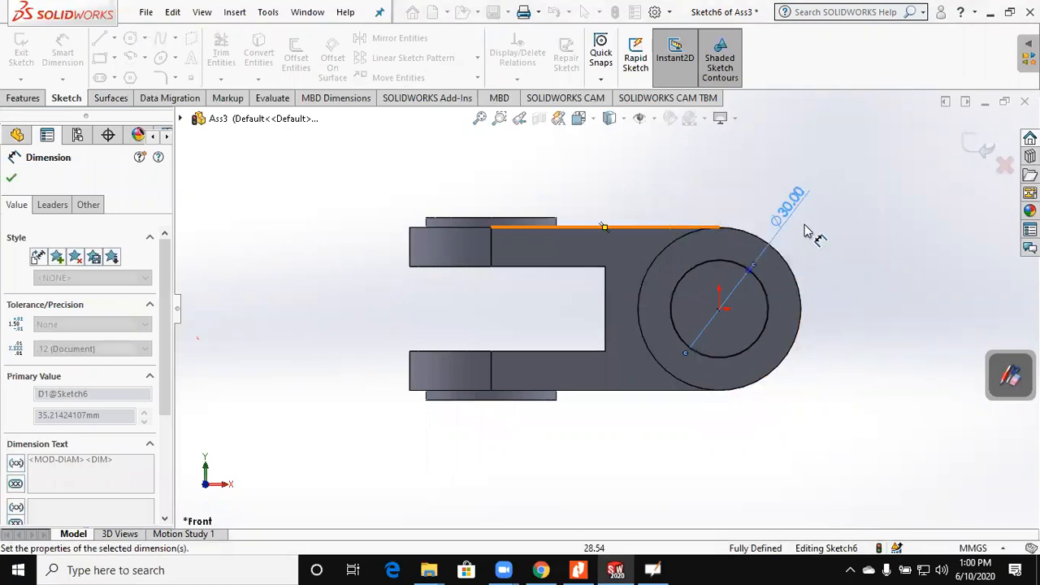
- Cut the 30 mm bore through the cylinder with an Extruded Cut set to Through All - Both
{"action": "left_click", "coordinate": [23, 98]}
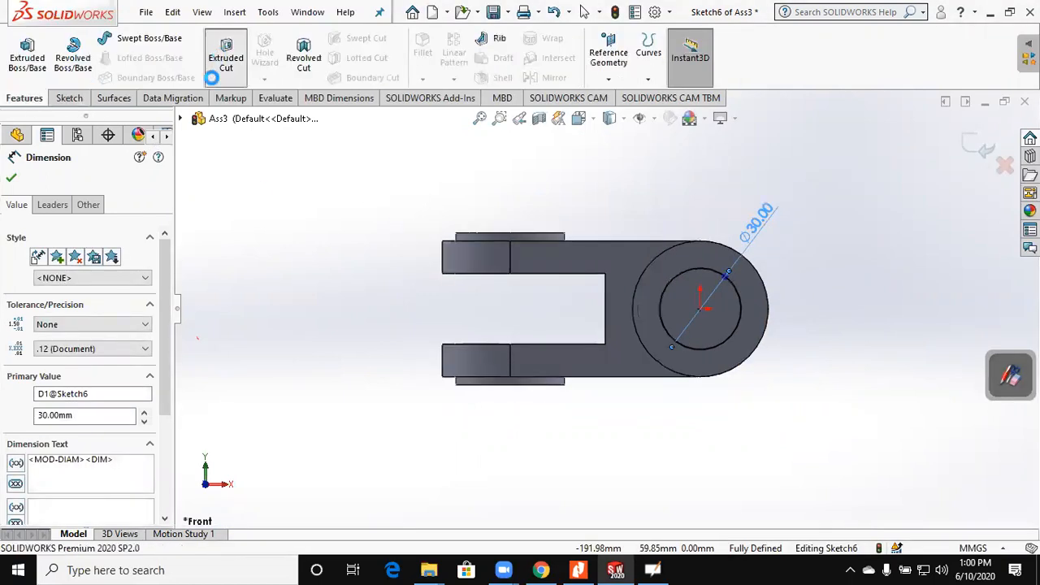
{"action": "left_click", "coordinate": [116, 269]}
{"action": "left_click", "coordinate": [279, 170]}
{"action": "left_click", "coordinate": [142, 269]}
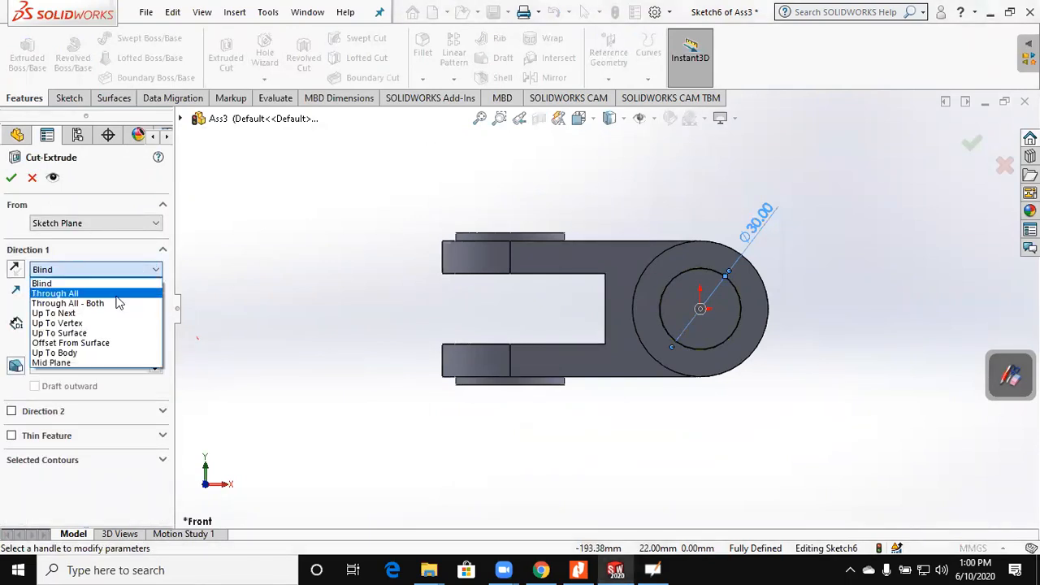
{"action": "left_click", "coordinate": [108, 303]}
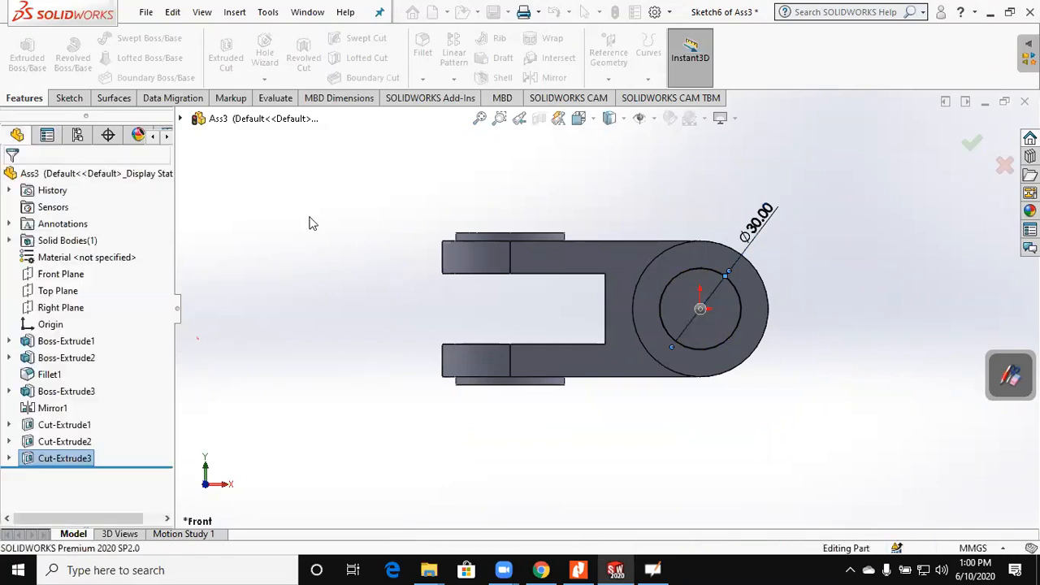
{"action": "scroll", "coordinate": [330, 237], "scroll_direction": "up", "scroll_amount": 2}
{"action": "middle_click_drag", "start_coordinate": [332, 239], "coordinate": [351, 344]}
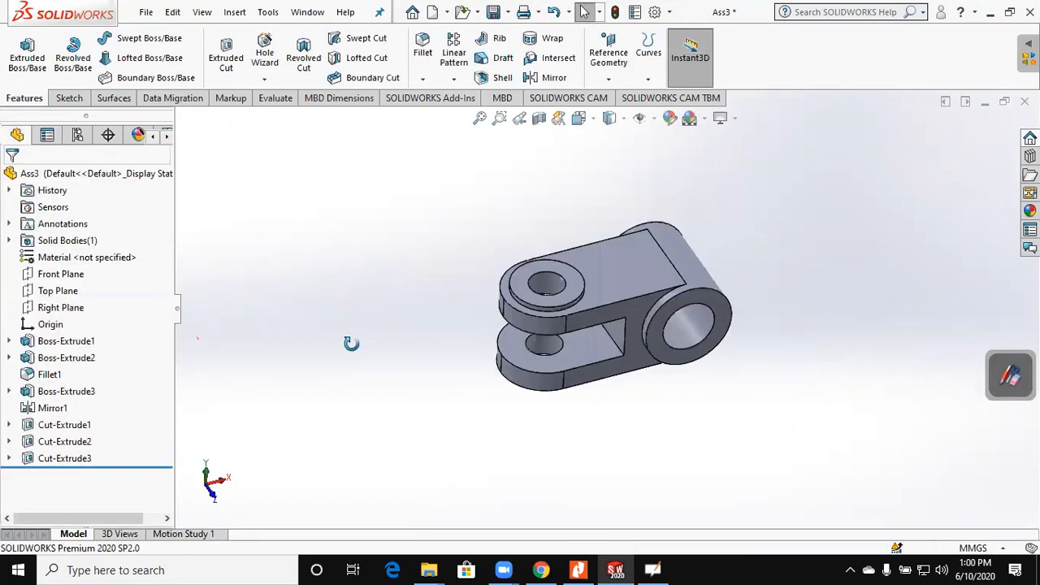
- On a new Front Plane sketch, draw a center rectangle about 31 by 9 mm centered on the ring's outer edge, level with the origin
{"action": "left_click", "coordinate": [61, 274]}
{"action": "left_click", "coordinate": [69, 97]}
{"action": "left_click", "coordinate": [23, 50]}
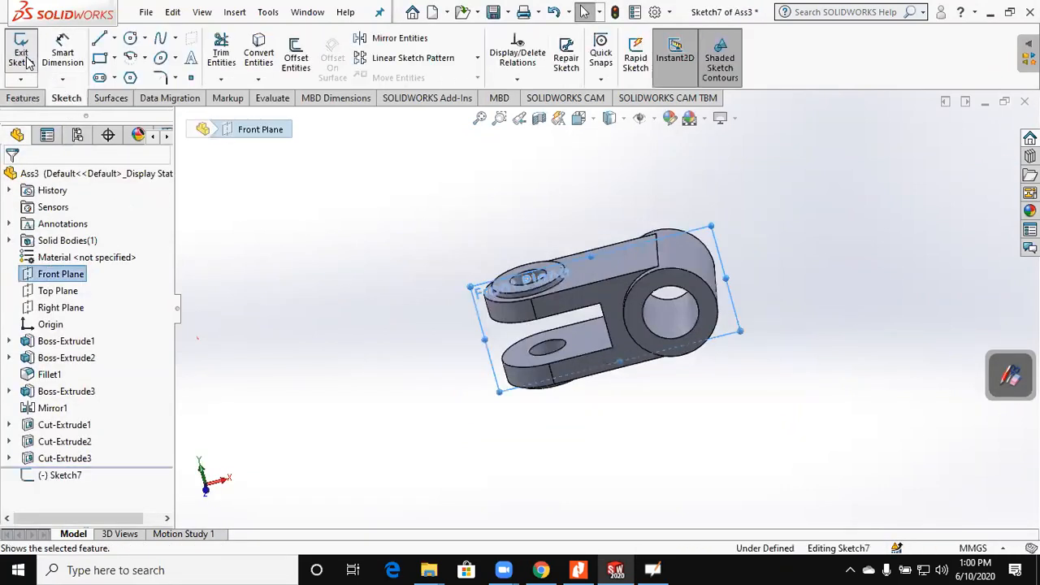
{"action": "left_click", "coordinate": [114, 59]}
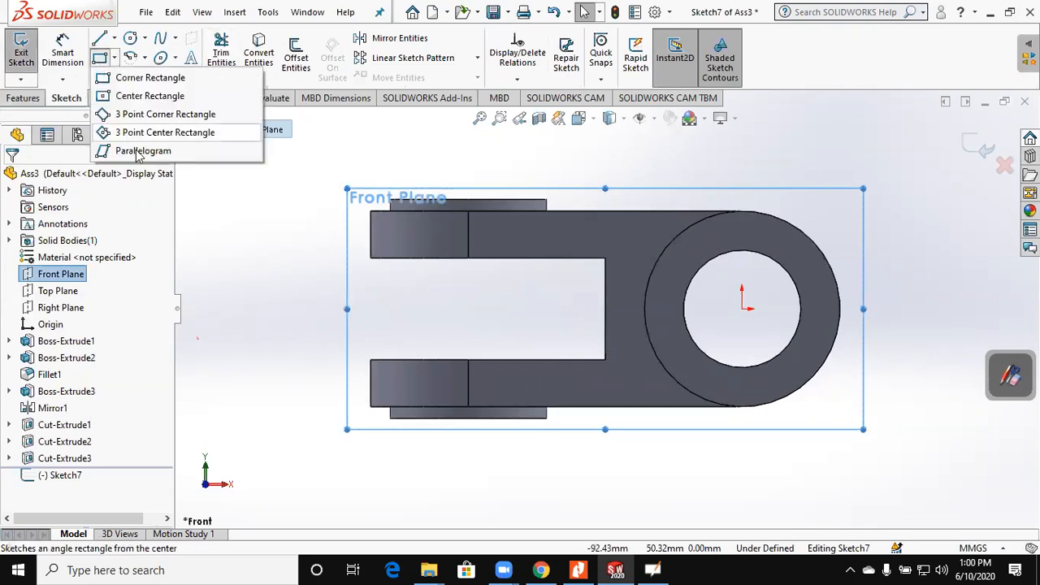
{"action": "left_click", "coordinate": [134, 95]}
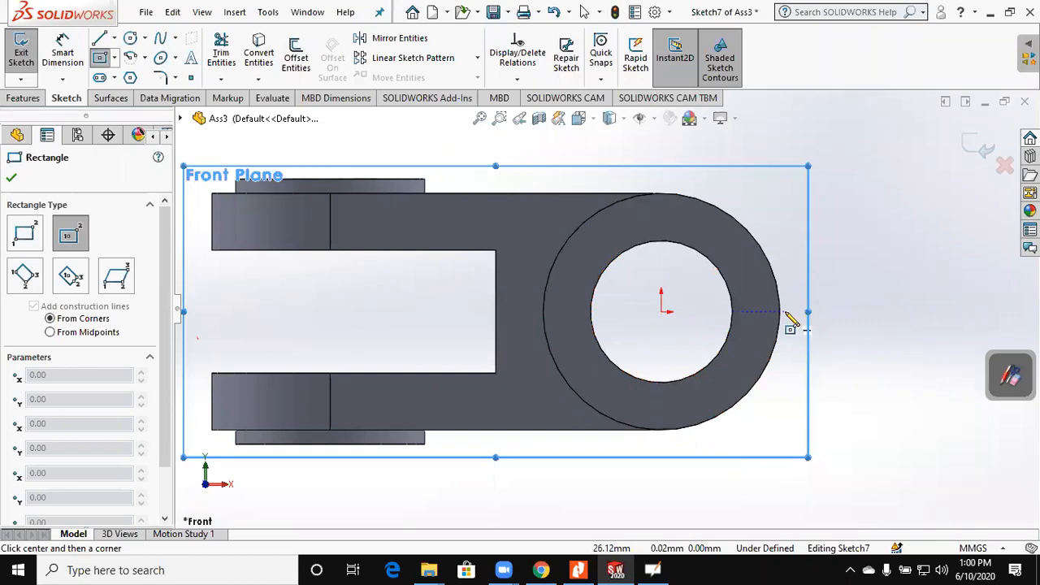
{"action": "left_click", "coordinate": [779, 312]}
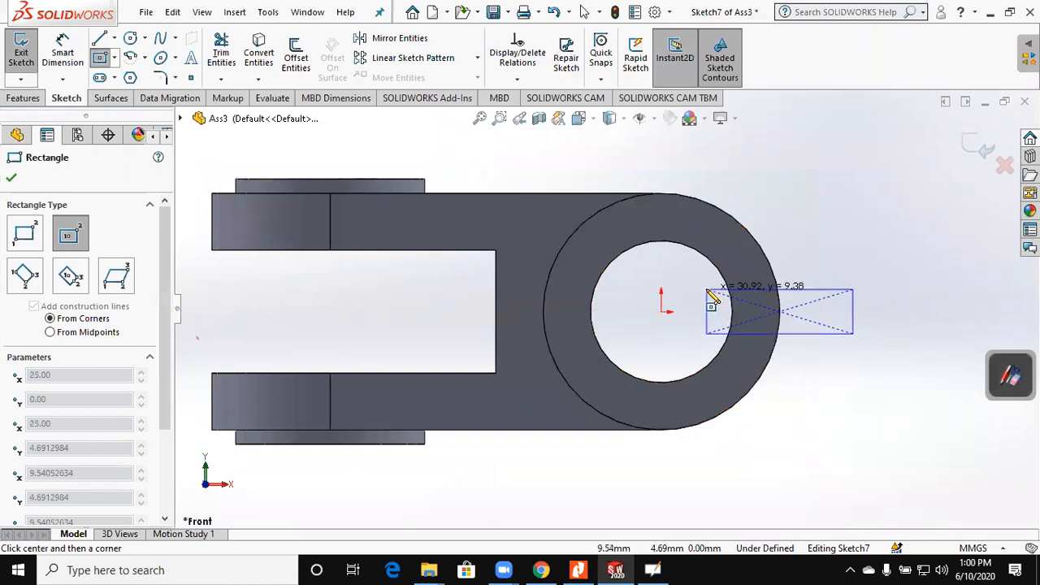
{"action": "left_click", "coordinate": [705, 288]}
{"action": "key", "text": "Escape"}
- Inspect the relation between the rectangle's center and the origin, and consult the drawing for the ring's slit
{"action": "left_click", "coordinate": [780, 312]}
{"action": "left_click", "coordinate": [661, 312], "text": "ctrl"}
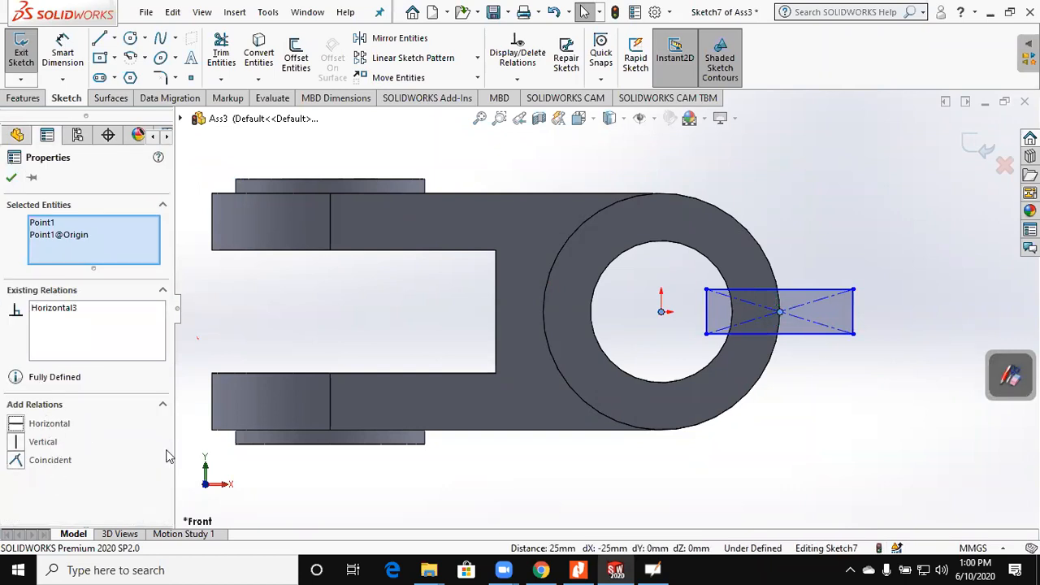
{"action": "left_click", "coordinate": [576, 568]}
{"action": "left_click", "coordinate": [576, 568]}
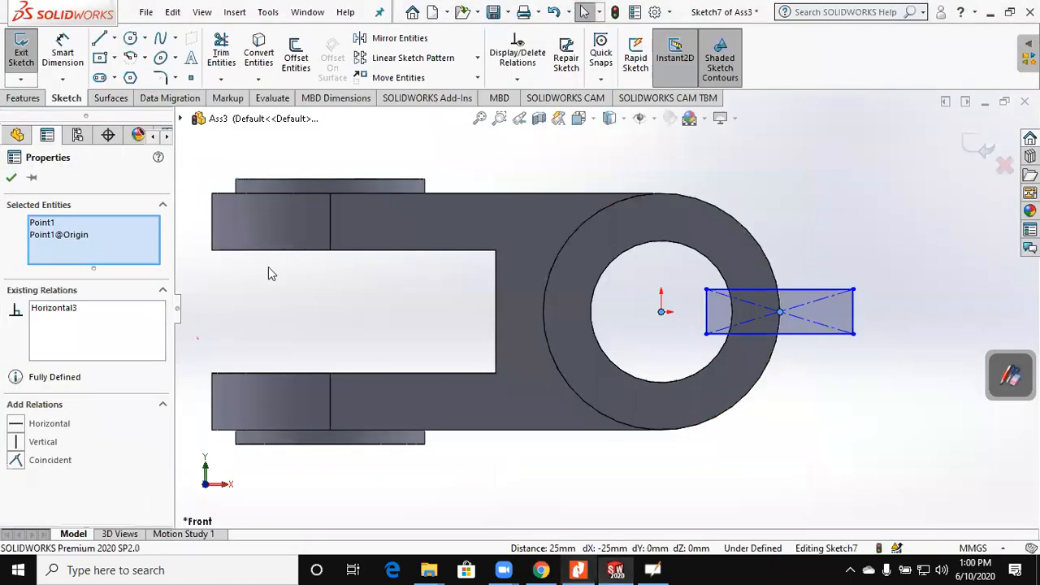
- Dimension the distance between the slit rectangle's two horizontal edges as 4 mm
{"action": "left_click", "coordinate": [64, 54]}
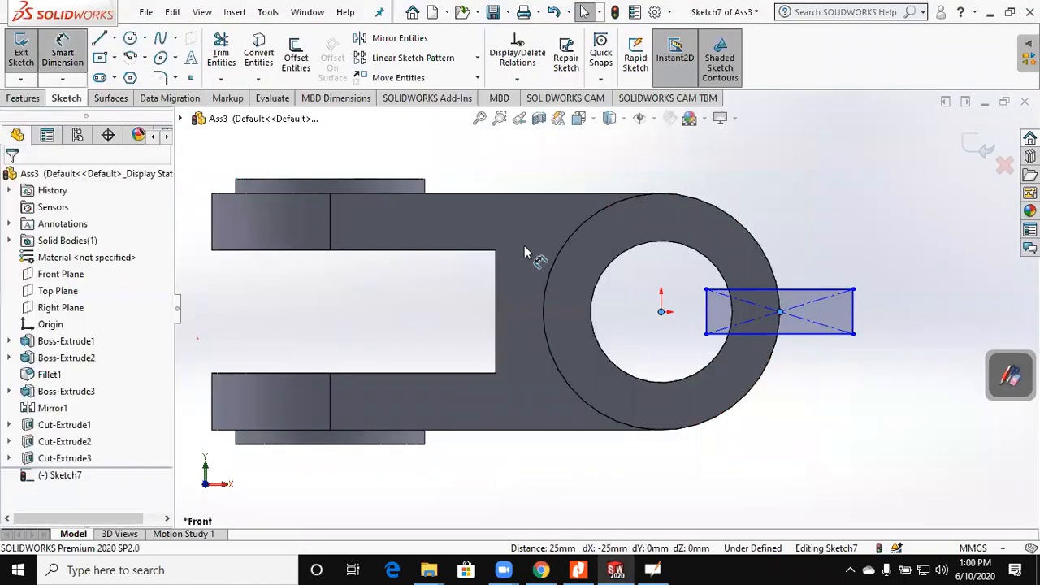
{"action": "left_click", "coordinate": [800, 333]}
{"action": "left_click", "coordinate": [800, 335]}
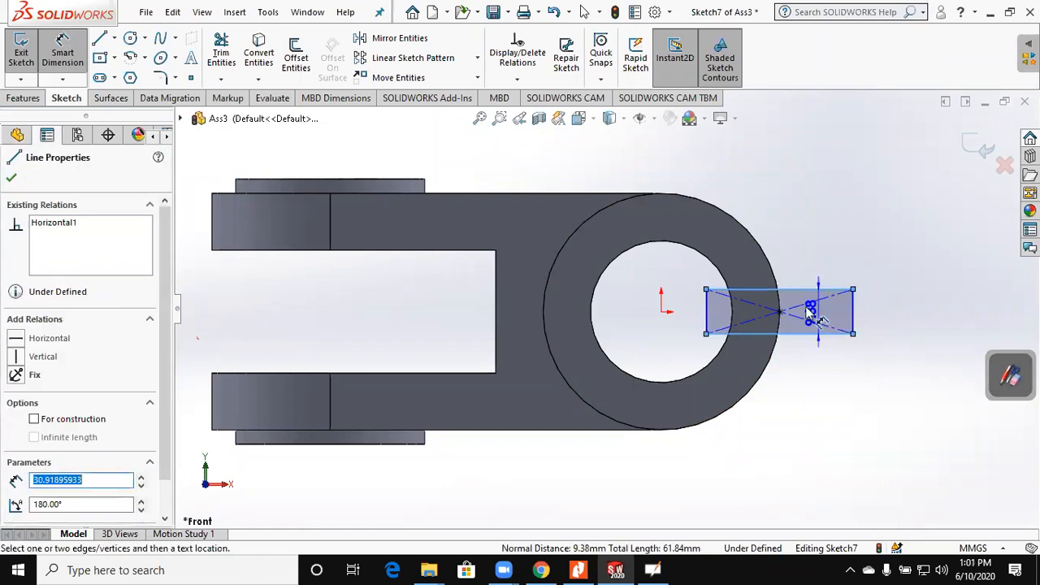
{"action": "left_click", "coordinate": [812, 313]}
{"action": "type", "text": "4"}
{"action": "key", "text": "Return"}
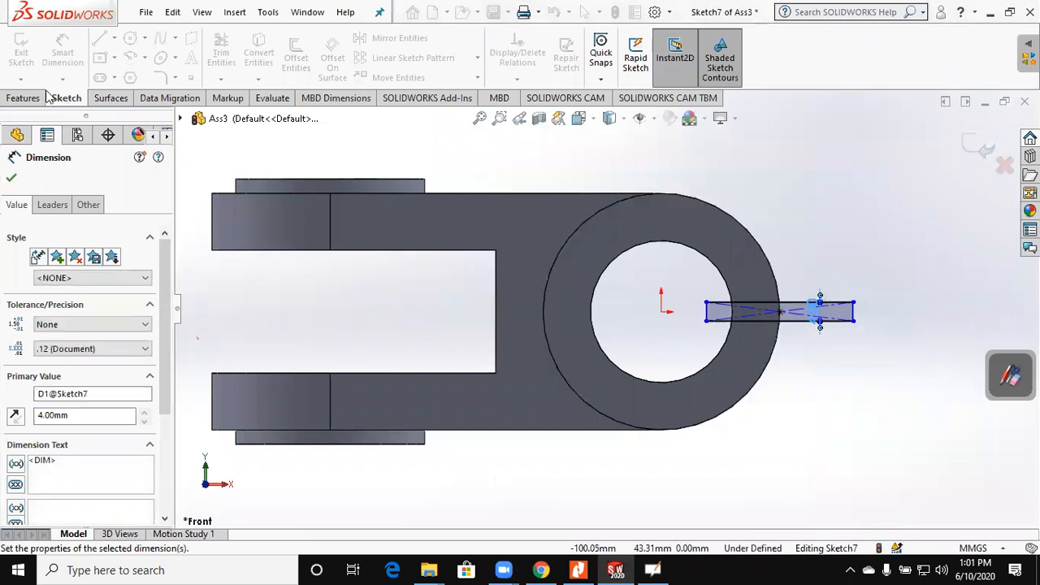
- Cut the slit through the clamp ring wall with an Extruded Cut set to Through All - Both
{"action": "left_click", "coordinate": [45, 96]}
{"action": "left_click", "coordinate": [227, 58]}
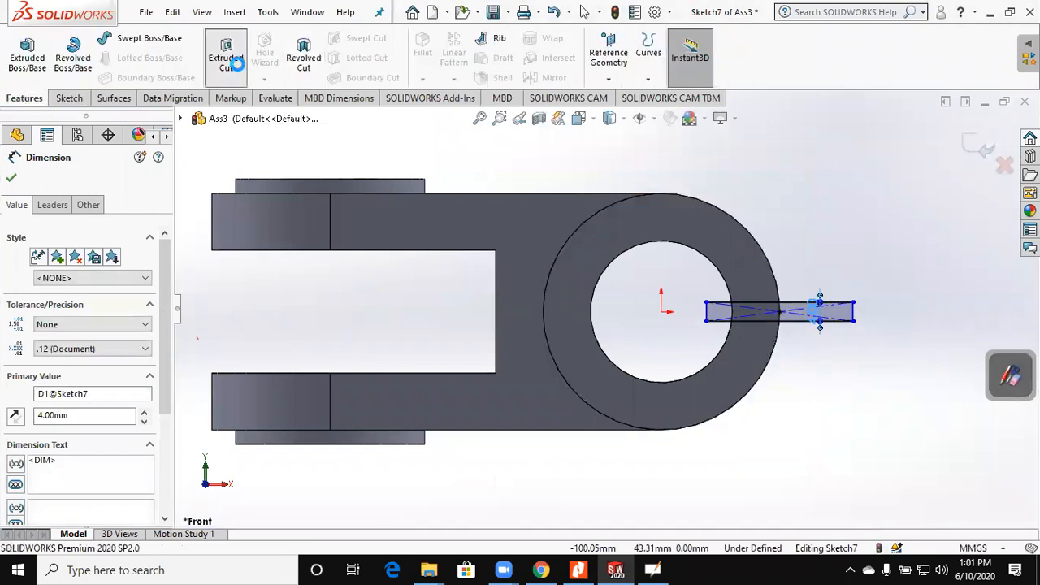
{"action": "left_click", "coordinate": [100, 268]}
{"action": "left_click", "coordinate": [90, 305]}
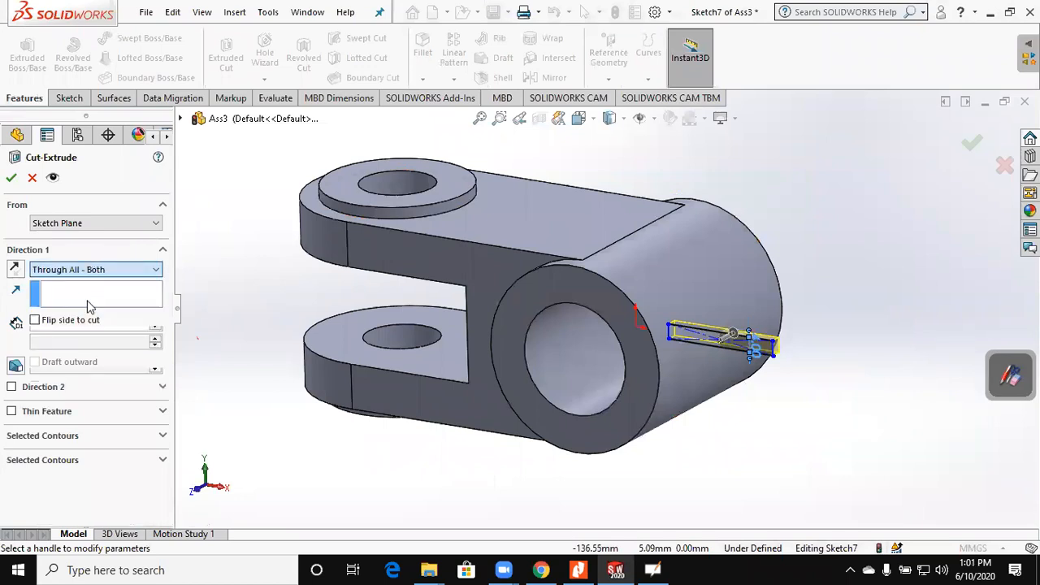
{"action": "left_click", "coordinate": [11, 178]}
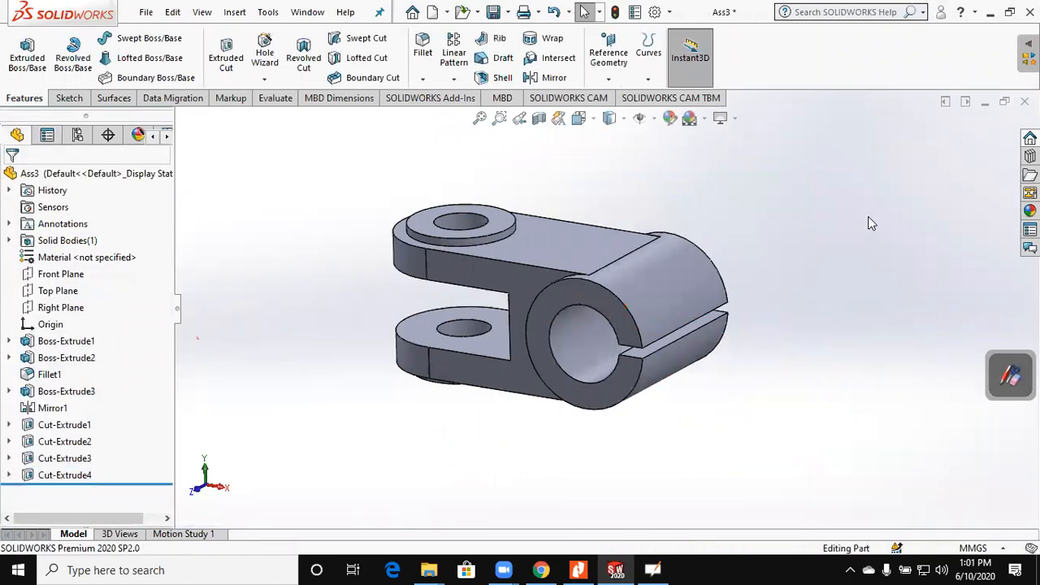
- Inspect the finished part face-on, first at the clamp ring's end face and then at the arm's upper face
{"action": "left_click", "coordinate": [554, 318]}
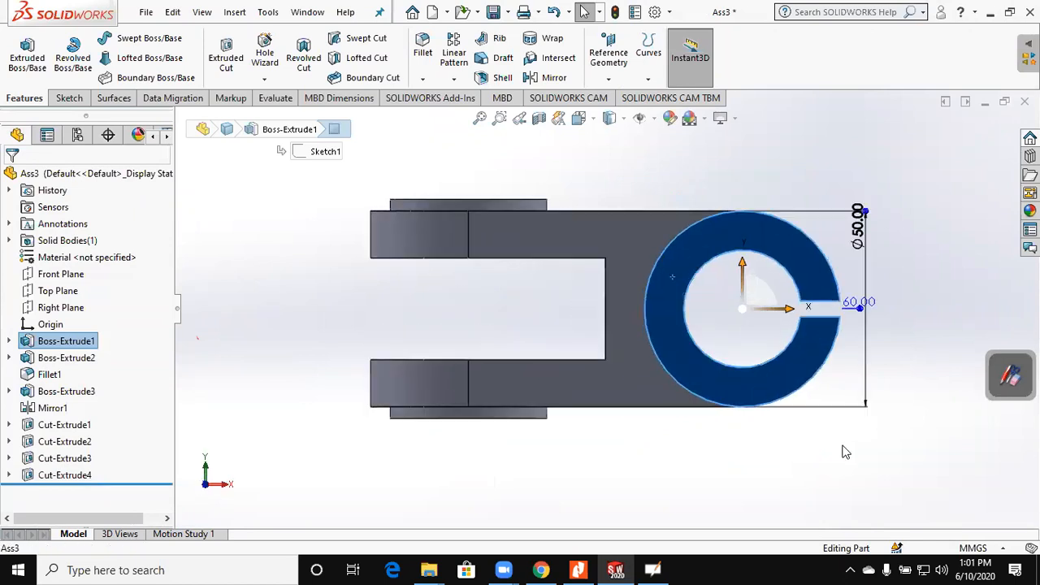
{"action": "left_click", "coordinate": [892, 492]}
{"action": "middle_click_drag", "start_coordinate": [847, 390], "coordinate": [629, 272]}
{"action": "left_click", "coordinate": [628, 272]}
{"action": "key", "text": "ctrl+8"}
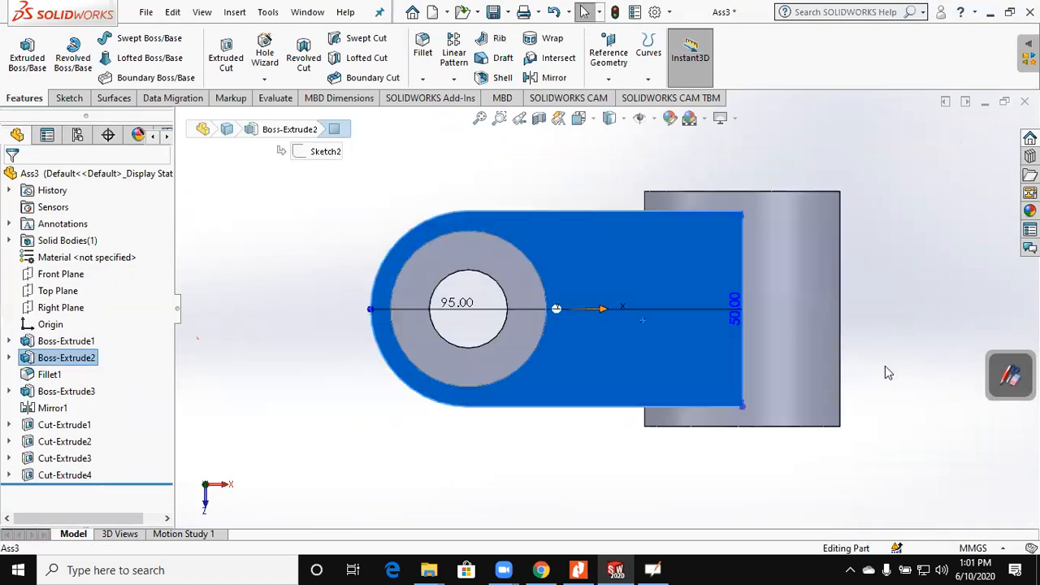
{"action": "left_click", "coordinate": [885, 367]}
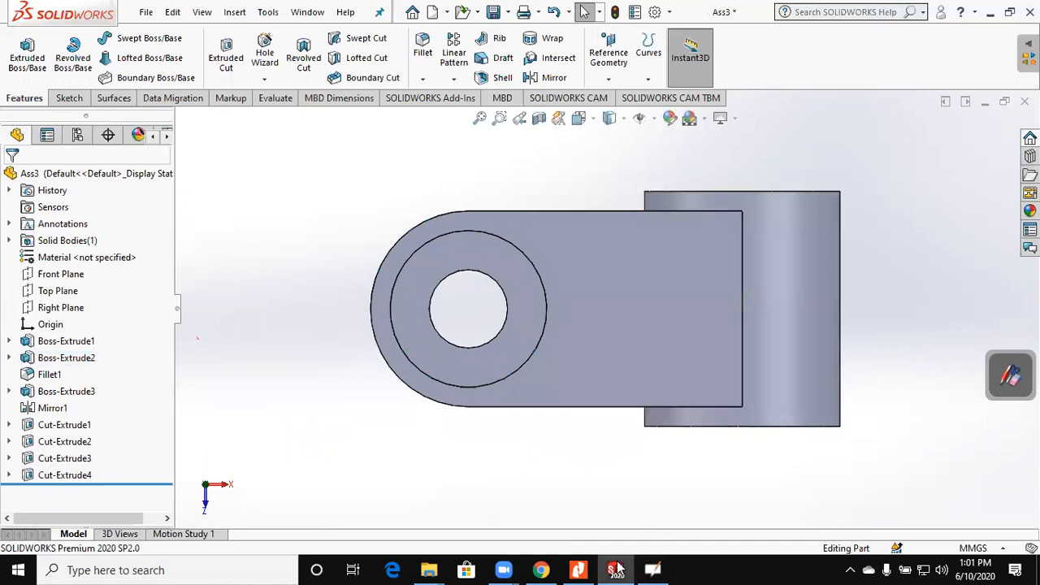
- Browse pages 2 and 3 of the Assignment 6 PDF and study the fork drawing beside the finished part on page 2
{"action": "left_click", "coordinate": [585, 567]}
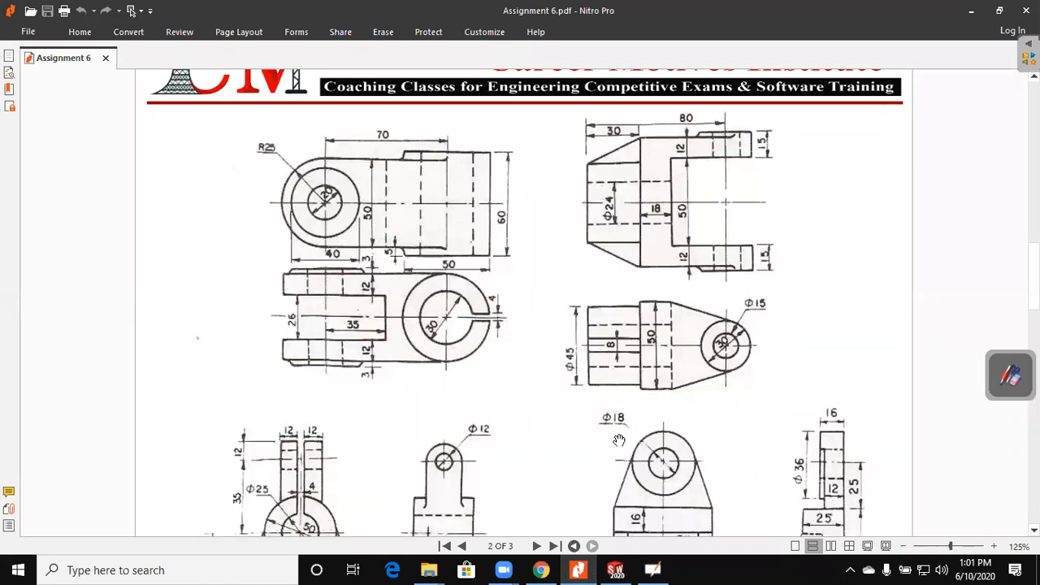
{"action": "scroll", "coordinate": [604, 431], "scroll_direction": "down", "scroll_amount": 5}
{"action": "scroll", "coordinate": [604, 431], "scroll_direction": "down", "scroll_amount": 2}
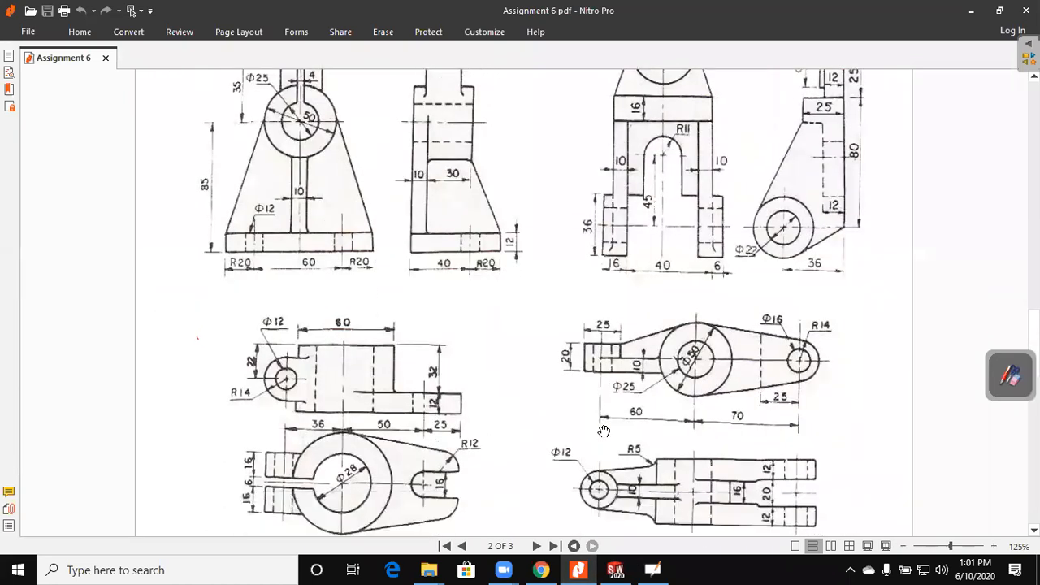
{"action": "scroll", "coordinate": [597, 414], "scroll_direction": "up", "scroll_amount": 5}
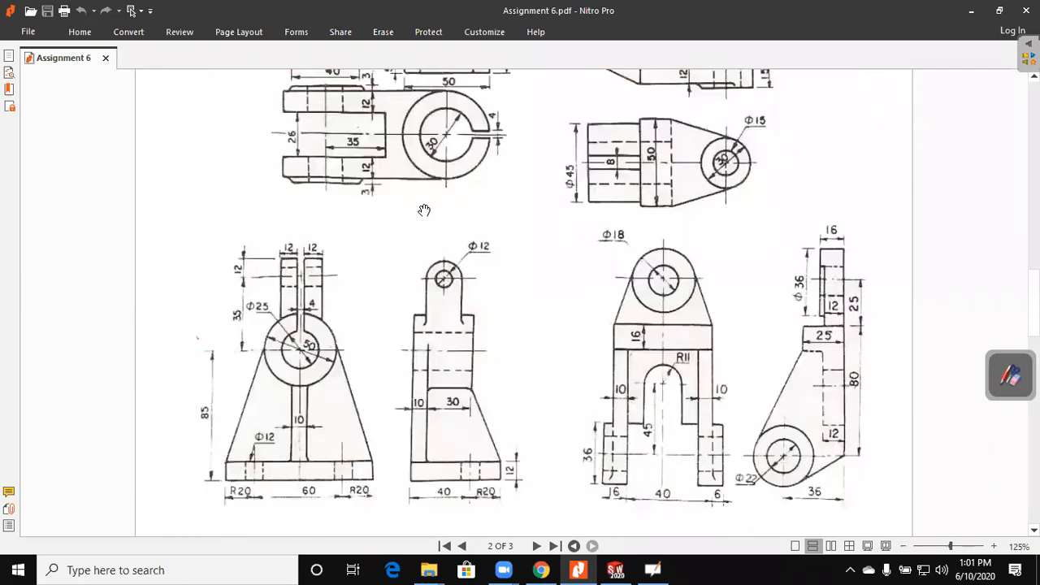
{"action": "scroll", "coordinate": [530, 302], "scroll_direction": "down", "scroll_amount": 10}
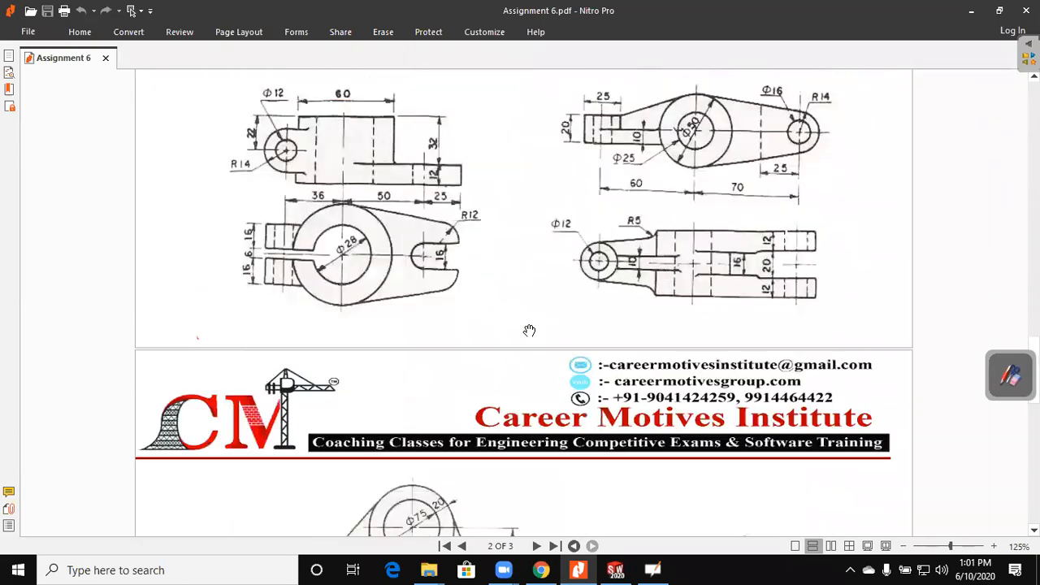
{"action": "scroll", "coordinate": [529, 330], "scroll_direction": "down", "scroll_amount": 5}
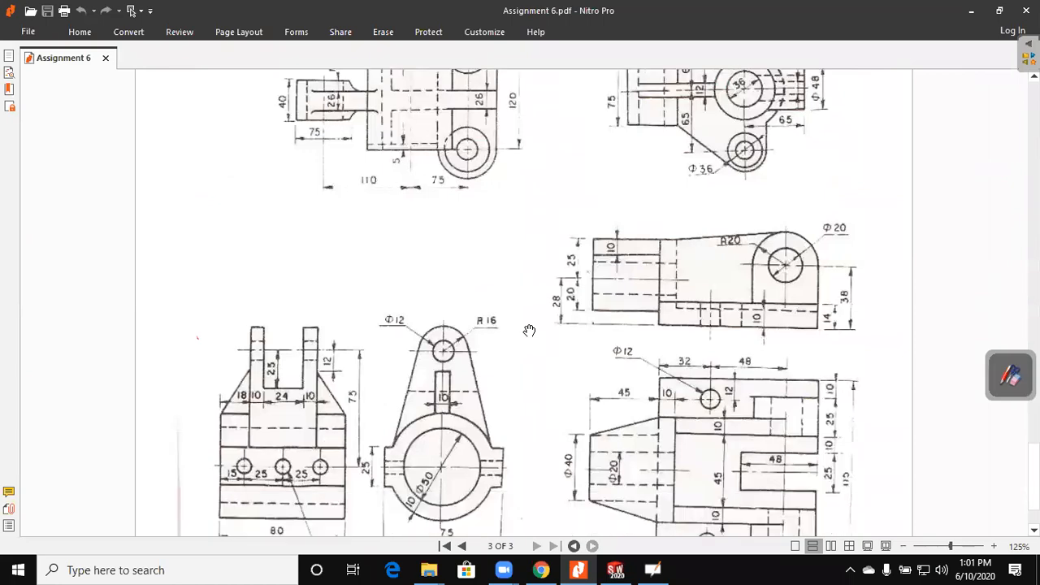
{"action": "scroll", "coordinate": [528, 330], "scroll_direction": "up", "scroll_amount": 12}
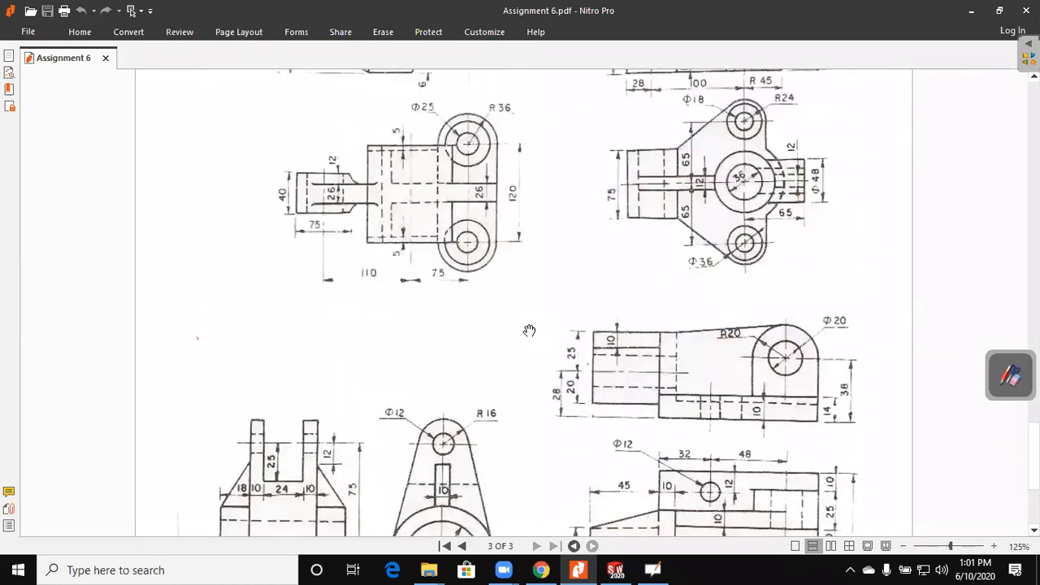
{"action": "scroll", "coordinate": [529, 330], "scroll_direction": "up", "scroll_amount": 5}
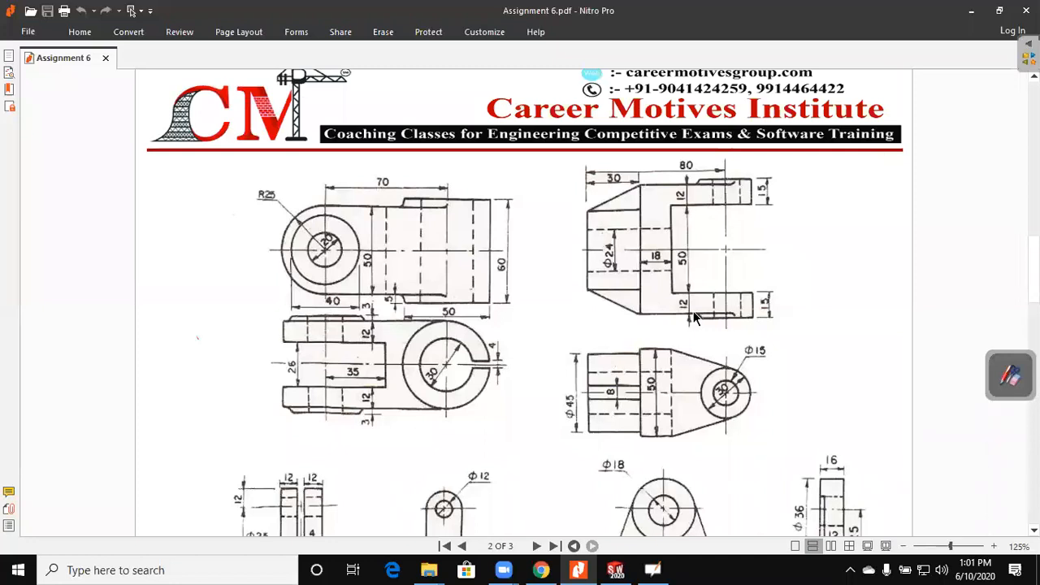
{"action": "scroll", "coordinate": [693, 317], "scroll_direction": "down", "scroll_amount": 3}
{"action": "scroll", "coordinate": [682, 319], "scroll_direction": "up", "scroll_amount": 2}
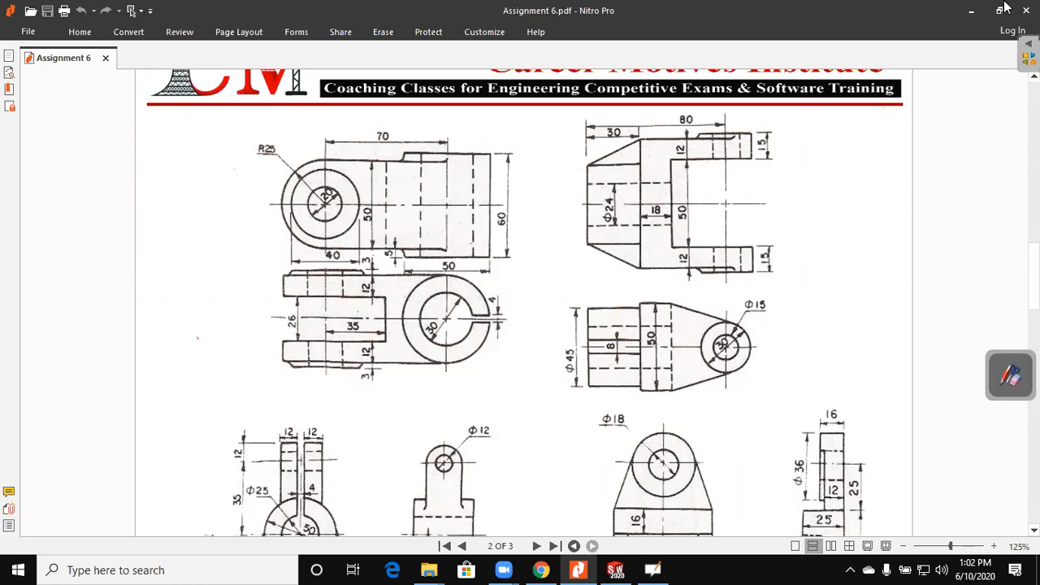
{"action": "left_click", "coordinate": [971, 11]}
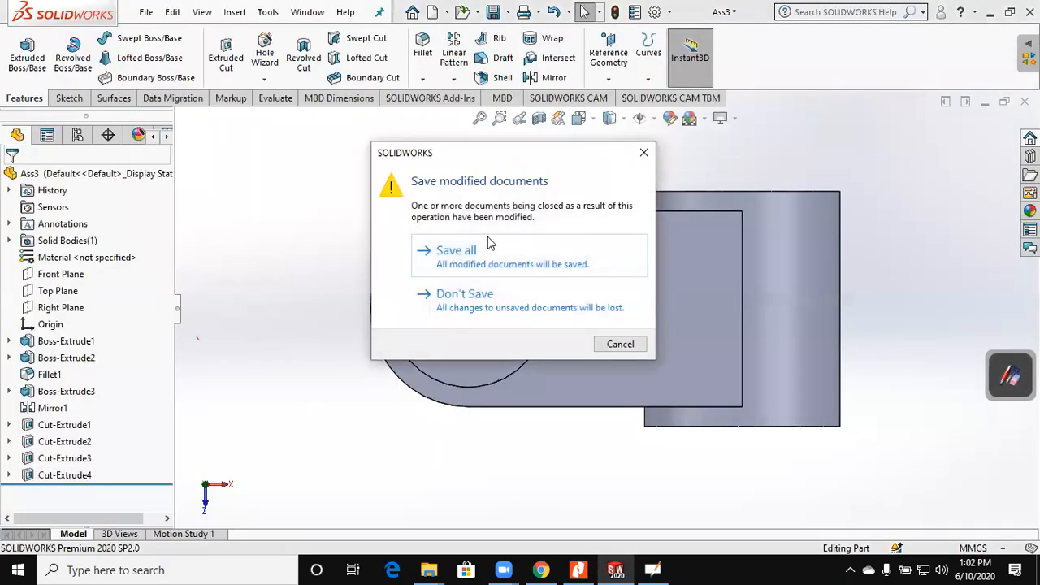
- Save the modified Ass3 part as it closes and create a new part document
{"action": "left_click", "coordinate": [457, 258]}
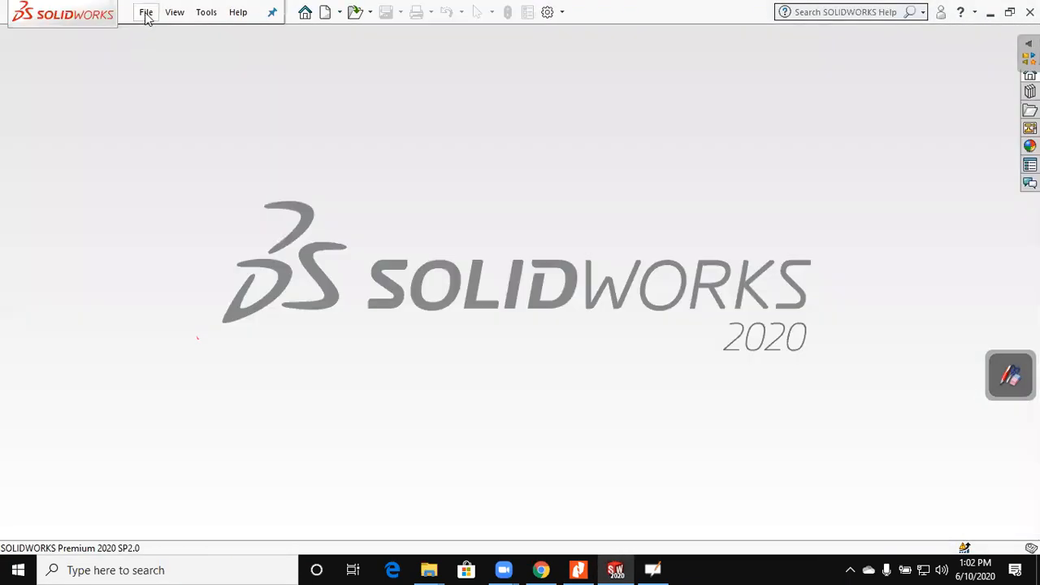
{"action": "left_click", "coordinate": [146, 12]}
{"action": "left_click", "coordinate": [164, 34]}
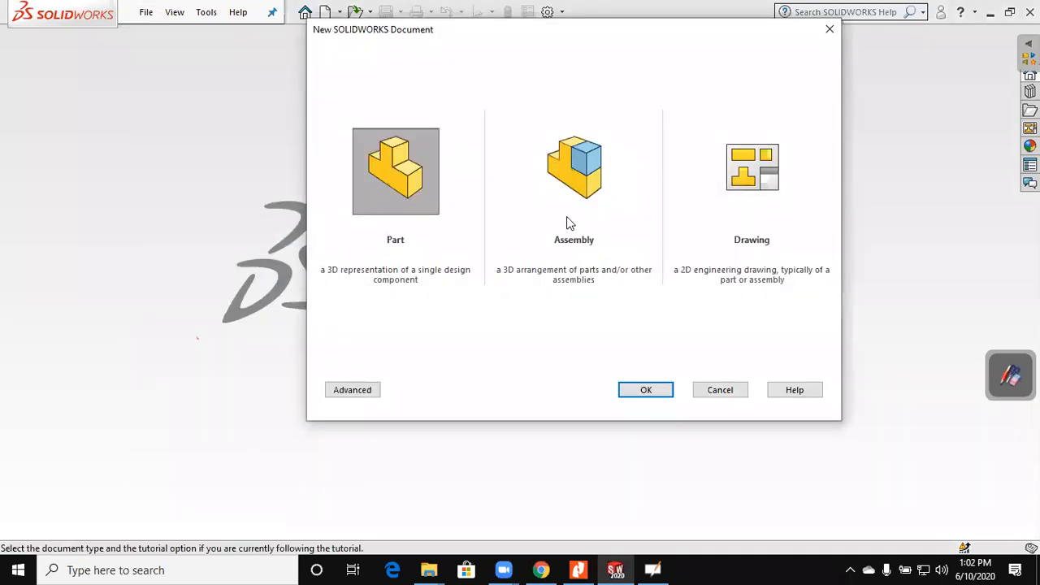
{"action": "left_click", "coordinate": [646, 390]}
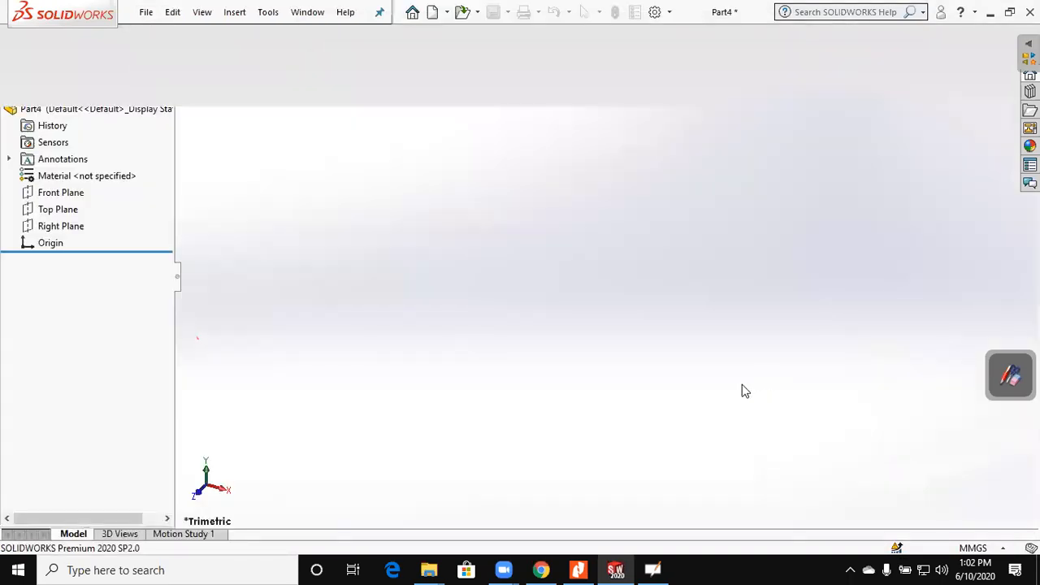
- Start a sketch on the Front Plane and draw a tall, narrow corner rectangle to the right of the origin
{"action": "left_click", "coordinate": [55, 258]}
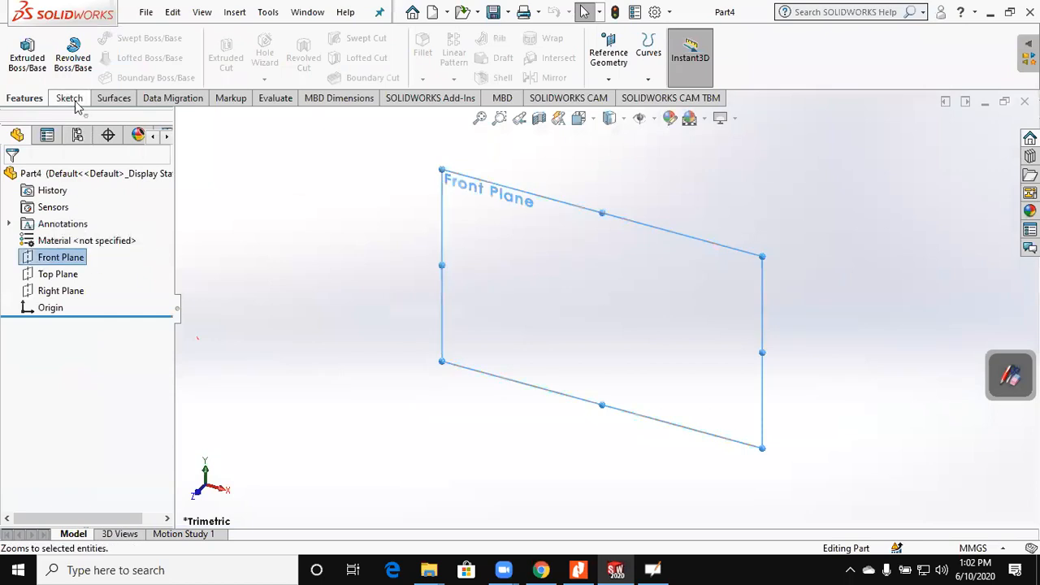
{"action": "left_click", "coordinate": [69, 97]}
{"action": "left_click", "coordinate": [22, 48]}
{"action": "left_click", "coordinate": [99, 56]}
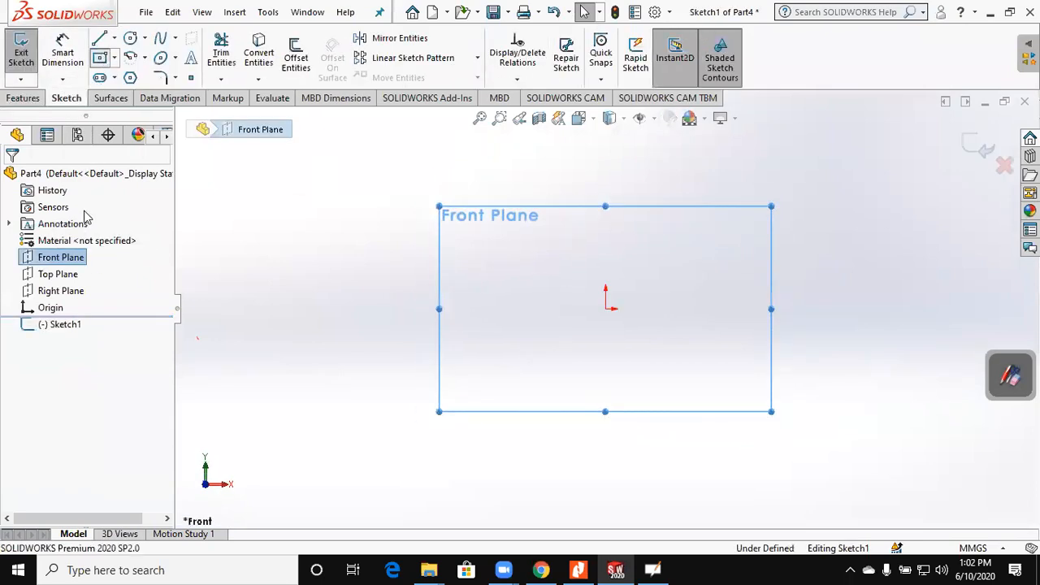
{"action": "left_click", "coordinate": [674, 227]}
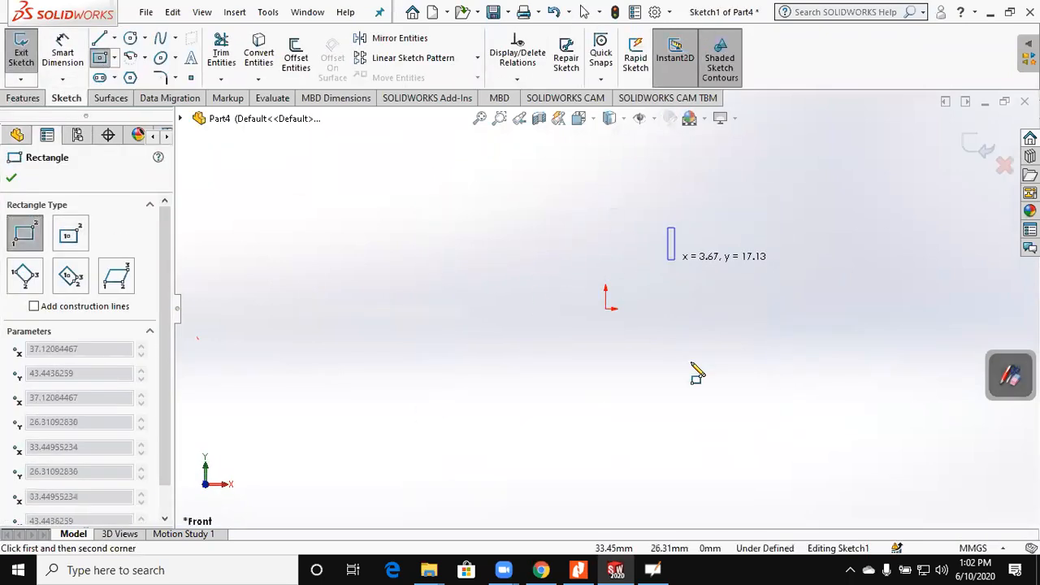
{"action": "left_click", "coordinate": [721, 414]}
{"action": "key", "text": "Escape"}
{"action": "left_click", "coordinate": [678, 323]}
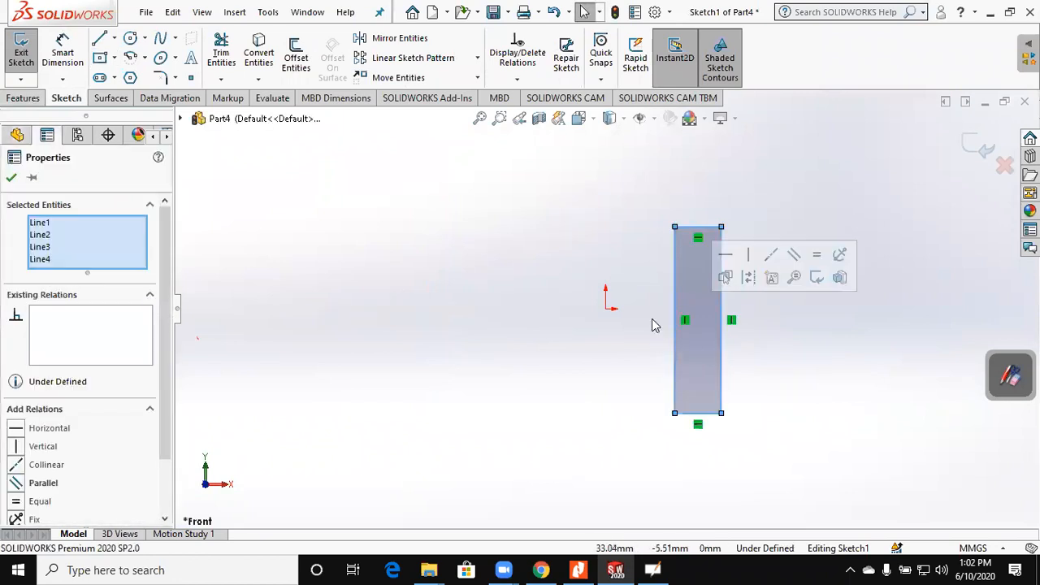
{"action": "left_click", "coordinate": [607, 310]}
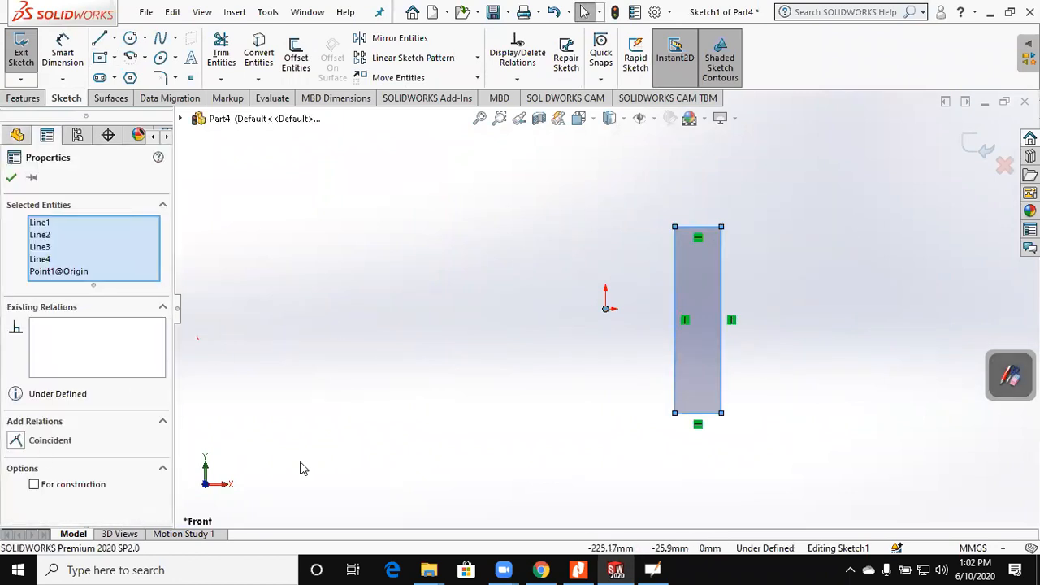
{"action": "left_click", "coordinate": [610, 320]}
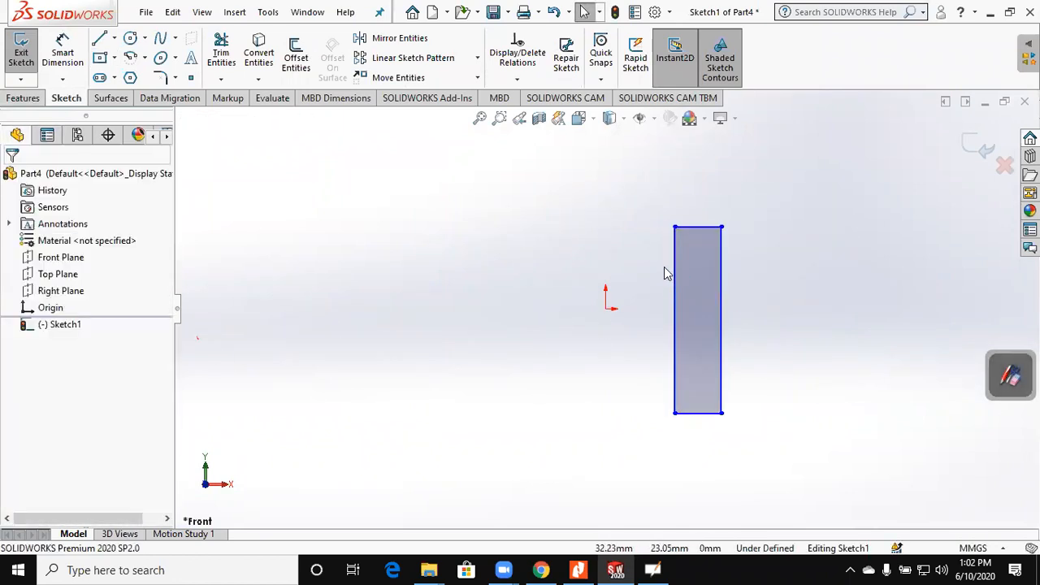
- Add a Midpoint relation between the rectangle's left vertical line and the origin
{"action": "left_click", "coordinate": [640, 308]}
{"action": "left_click", "coordinate": [606, 309], "text": "ctrl"}
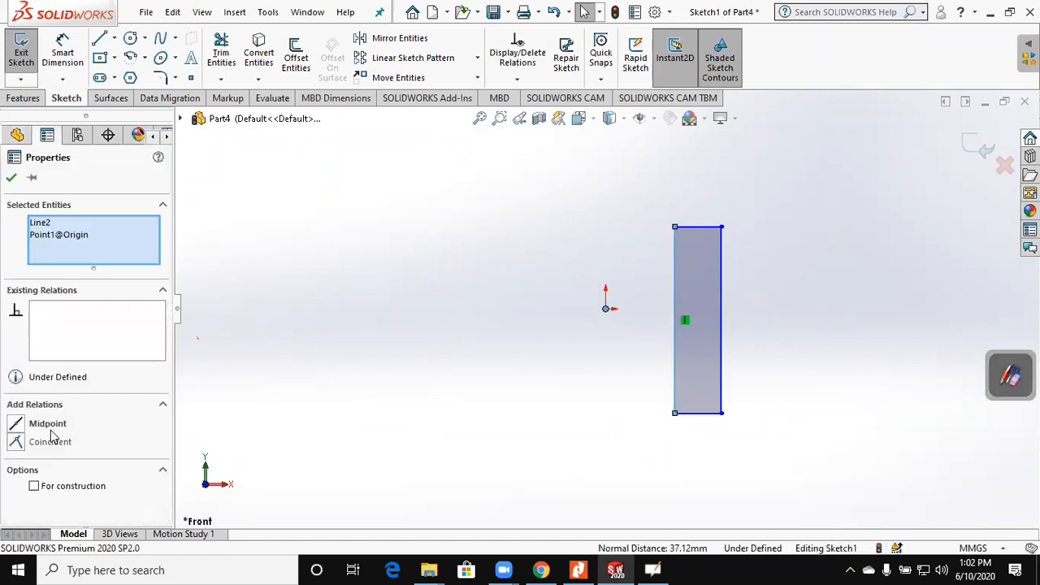
{"action": "left_click", "coordinate": [49, 424]}
{"action": "left_click", "coordinate": [364, 248]}
- Dimension the rectangle's height between its two horizontal lines as 50 mm
{"action": "left_click", "coordinate": [55, 58]}
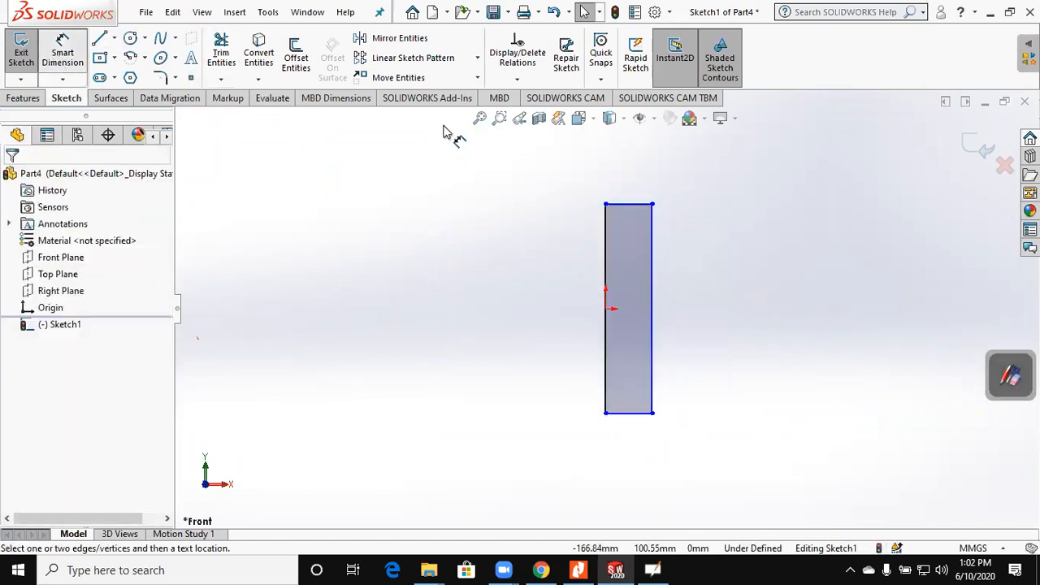
{"action": "left_click", "coordinate": [627, 413]}
{"action": "left_click", "coordinate": [627, 204]}
{"action": "left_click", "coordinate": [566, 388]}
{"action": "type", "text": "50"}
{"action": "key", "text": "Return"}
- Dimension the rectangle's width between its two vertical lines as 18 mm
{"action": "left_click", "coordinate": [605, 261]}
{"action": "left_click", "coordinate": [652, 242]}
{"action": "left_click", "coordinate": [632, 187]}
{"action": "type", "text": "18"}
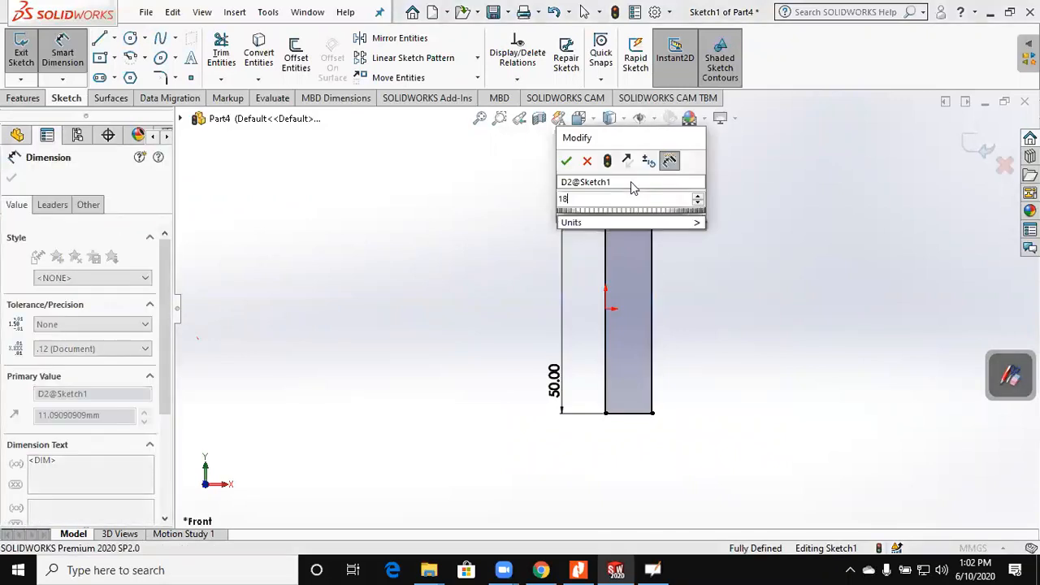
{"action": "key", "text": "Return"}
- Extrude the rectangle as a boss 74 mm deep with the Mid Plane end condition
{"action": "left_click", "coordinate": [23, 98]}
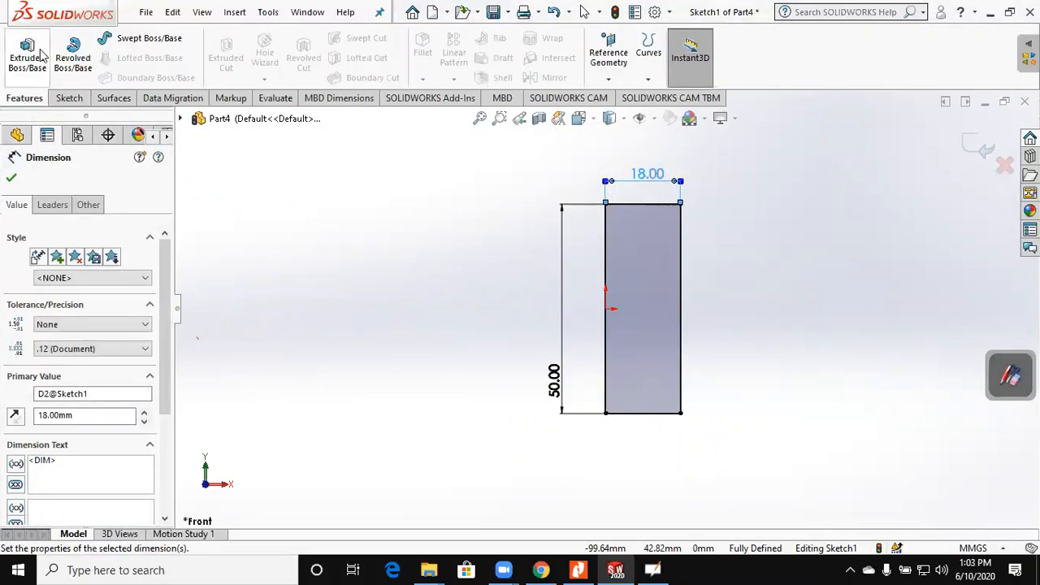
{"action": "left_click", "coordinate": [27, 55]}
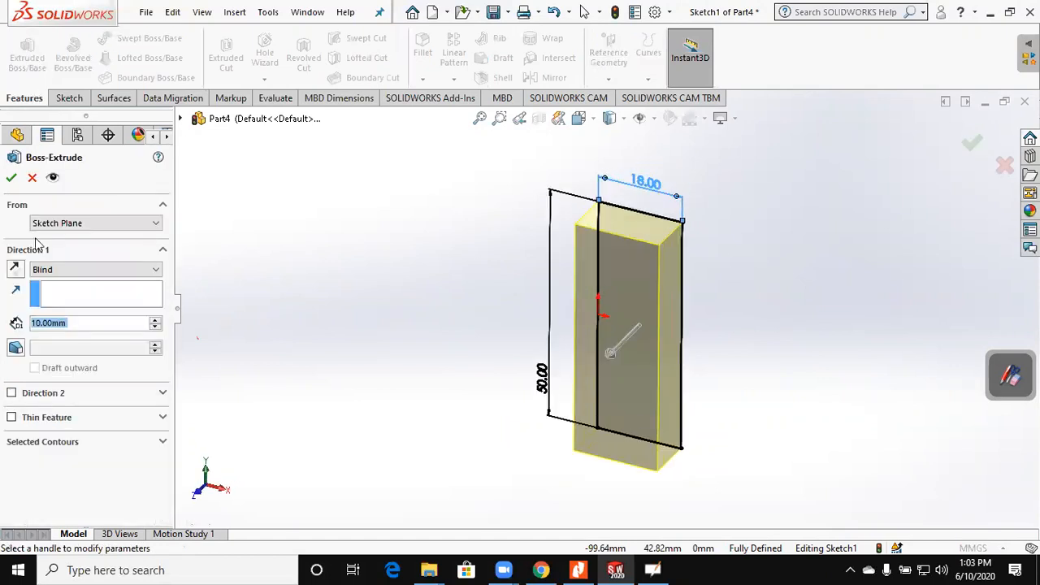
{"action": "left_click", "coordinate": [90, 269]}
{"action": "left_click", "coordinate": [55, 333]}
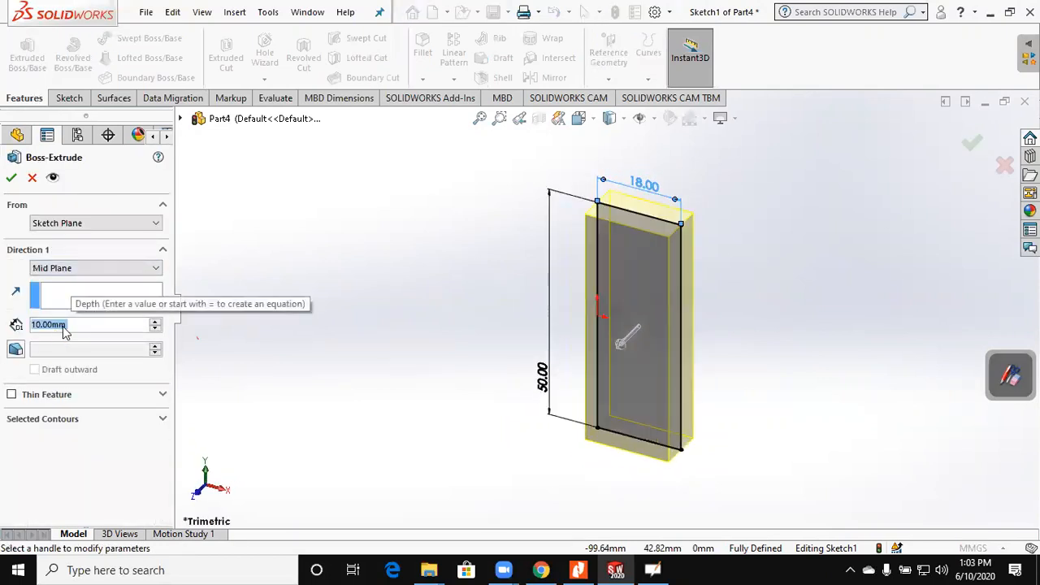
{"action": "type", "text": "74"}
{"action": "key", "text": "Return"}
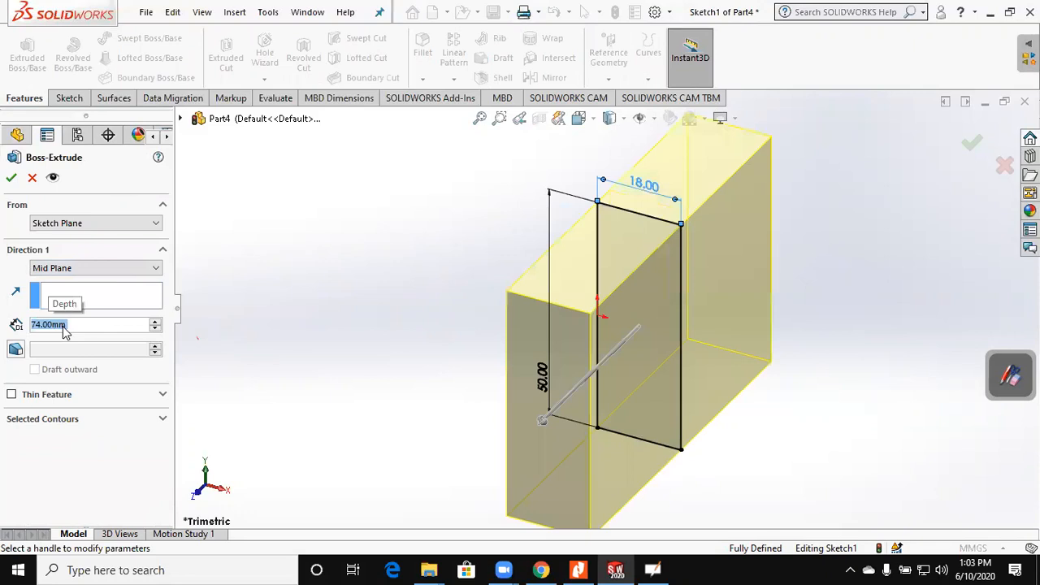
{"action": "left_click", "coordinate": [10, 177]}
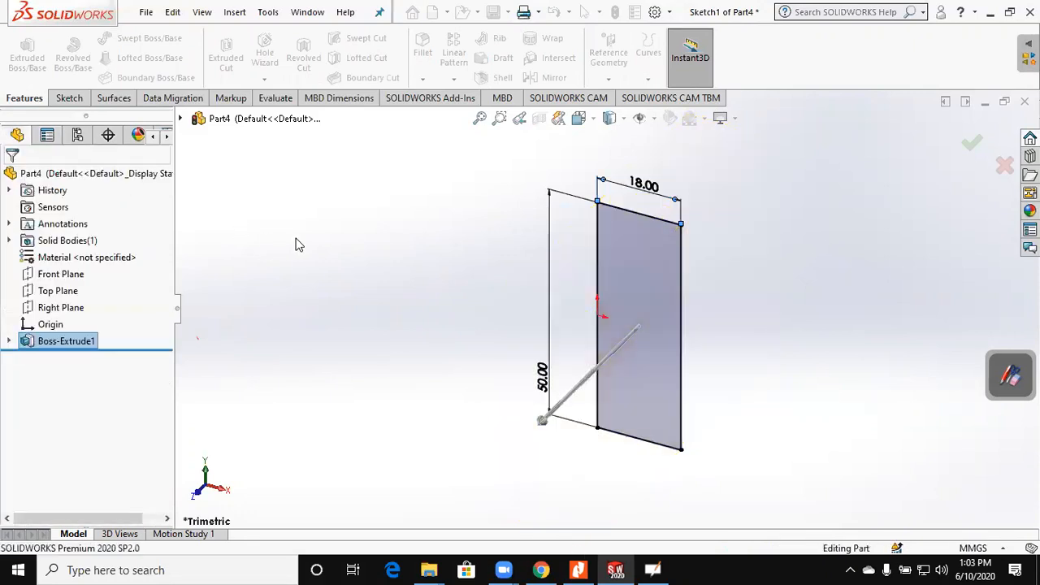
- Sketch a circle about 31 mm in diameter, centred on the origin, on the block's large flat face
{"action": "left_click", "coordinate": [577, 569]}
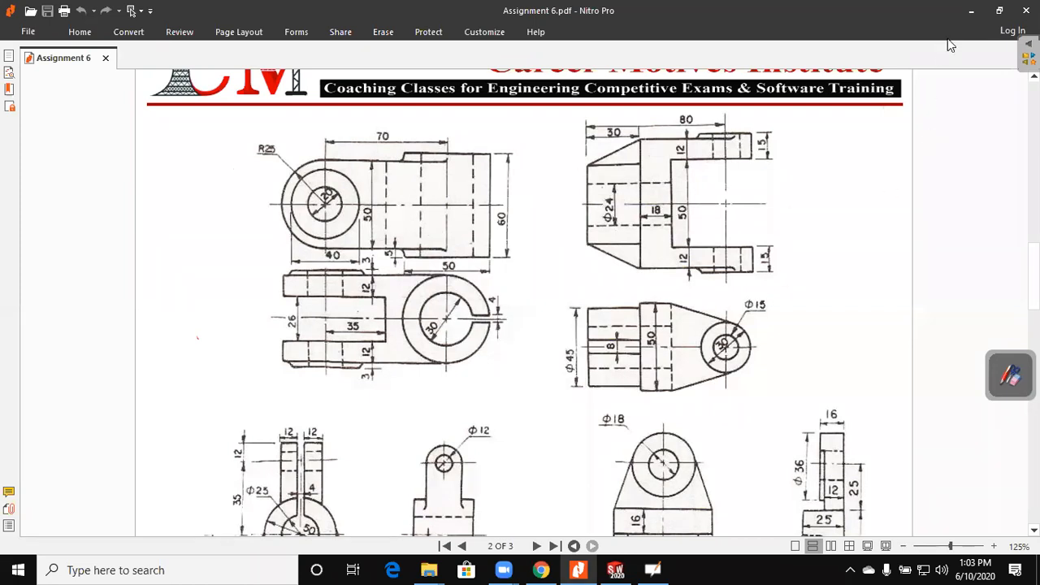
{"action": "left_click", "coordinate": [971, 11]}
{"action": "middle_click_drag", "start_coordinate": [702, 298], "coordinate": [664, 333]}
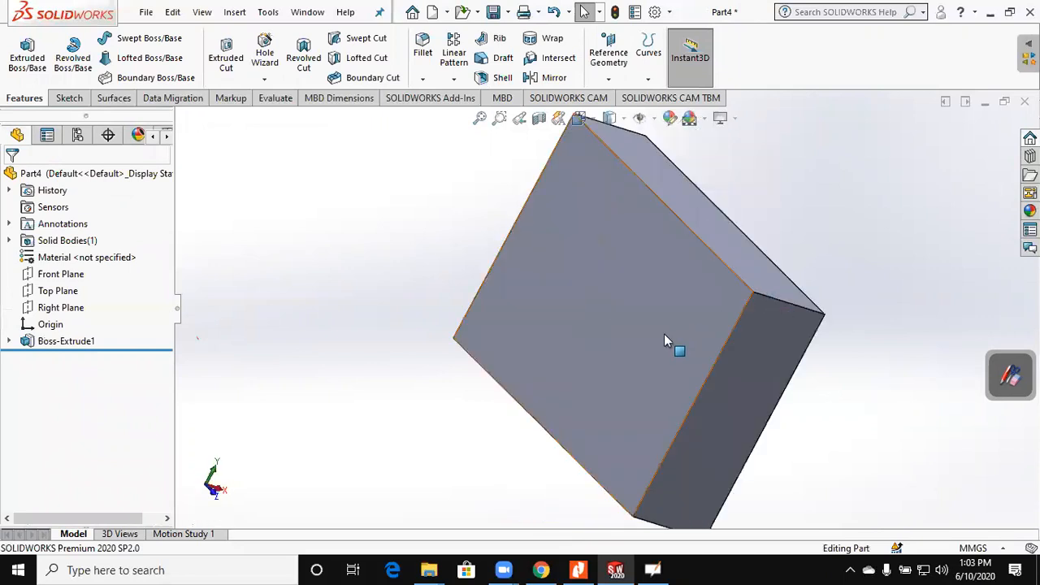
{"action": "left_click", "coordinate": [664, 333]}
{"action": "left_click", "coordinate": [68, 98]}
{"action": "left_click", "coordinate": [20, 50]}
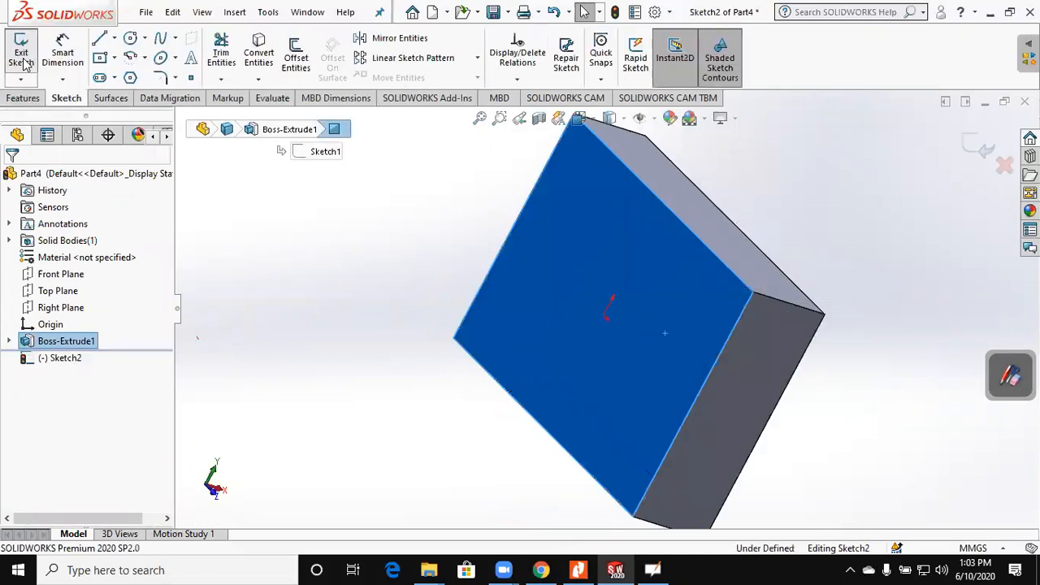
{"action": "left_click", "coordinate": [130, 39]}
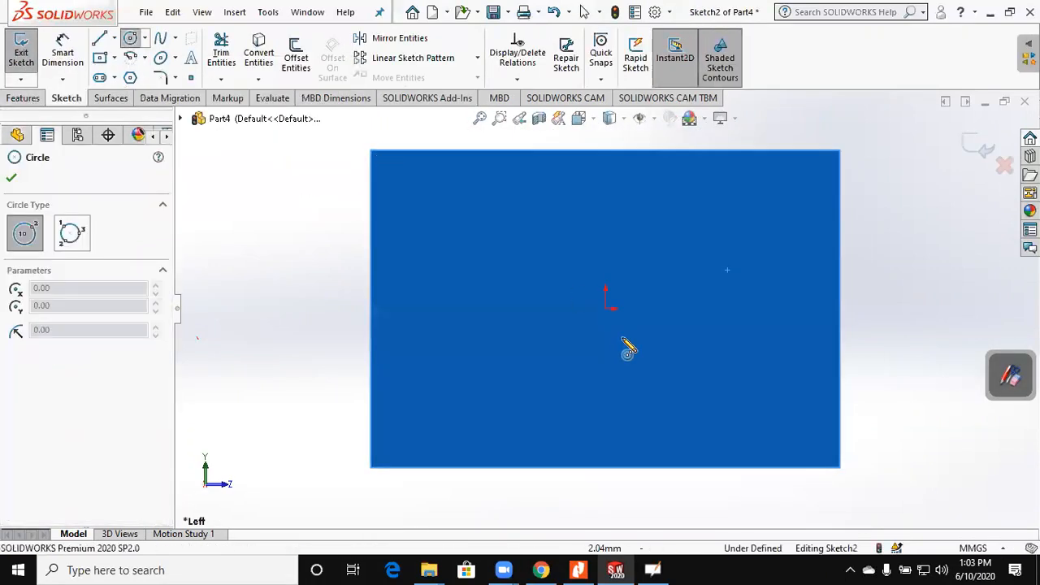
{"action": "left_click", "coordinate": [605, 308]}
{"action": "left_click", "coordinate": [631, 213]}
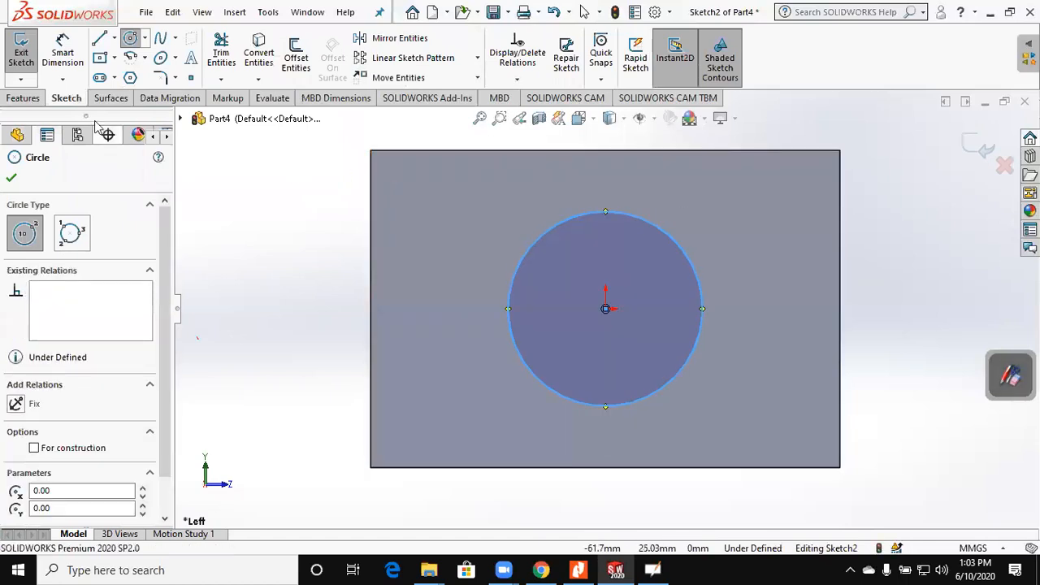
- Dimension the circle's diameter as 45 mm
{"action": "left_click", "coordinate": [62, 53]}
{"action": "left_click", "coordinate": [662, 230]}
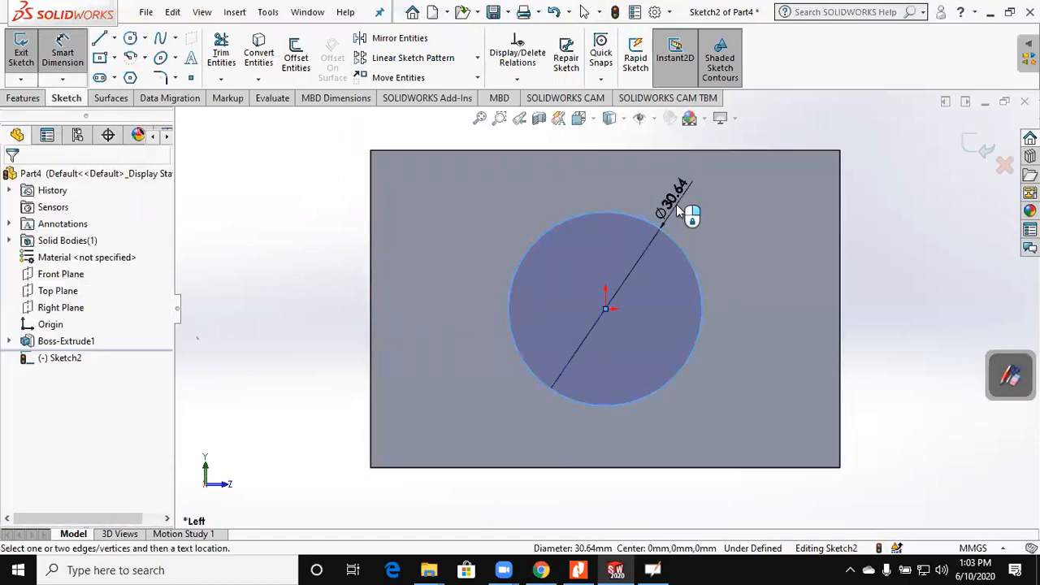
{"action": "left_click", "coordinate": [680, 209]}
{"action": "type", "text": "45"}
{"action": "key", "text": "Return"}
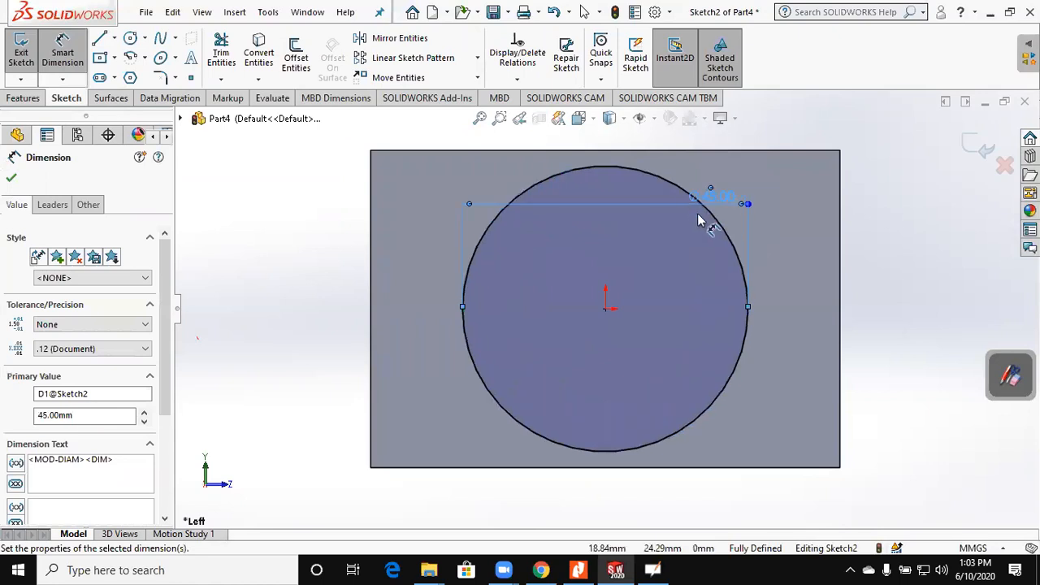
- Extrude the circle as a boss 30 mm outward from the block with the Blind end condition
{"action": "scroll", "coordinate": [701, 222], "scroll_direction": "up", "scroll_amount": 3}
{"action": "middle_click_drag", "start_coordinate": [673, 323], "coordinate": [583, 348]}
{"action": "left_click", "coordinate": [23, 98]}
{"action": "left_click", "coordinate": [27, 53]}
{"action": "type", "text": "30"}
{"action": "key", "text": "Return"}
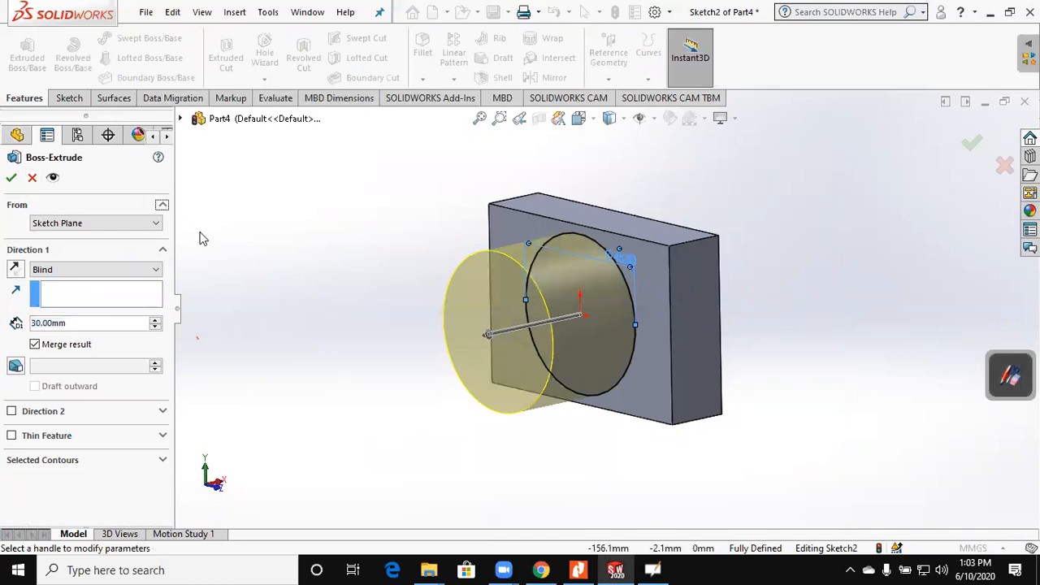
{"action": "left_click", "coordinate": [11, 177]}
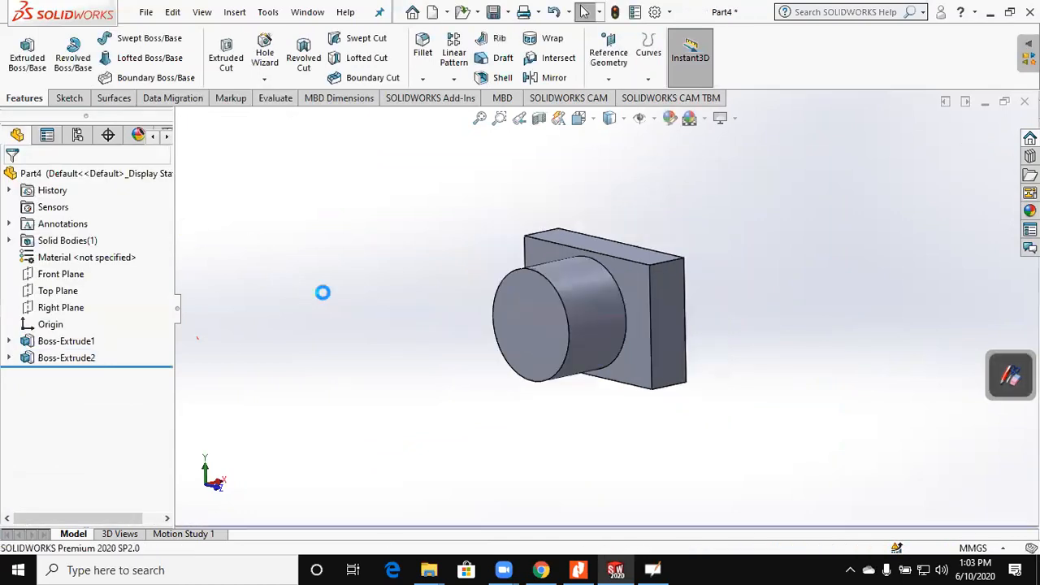
- Start a sketch on the block's narrow end face and draw a circle centred about 78 mm from the origin, opposite the cylindrical boss
{"action": "left_click", "coordinate": [640, 337]}
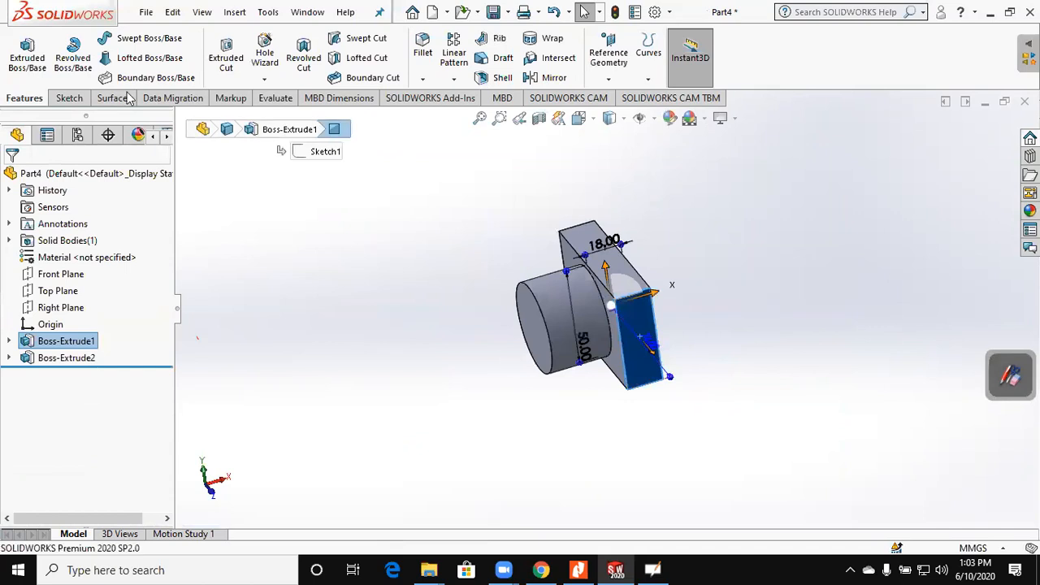
{"action": "left_click", "coordinate": [69, 97]}
{"action": "left_click", "coordinate": [29, 57]}
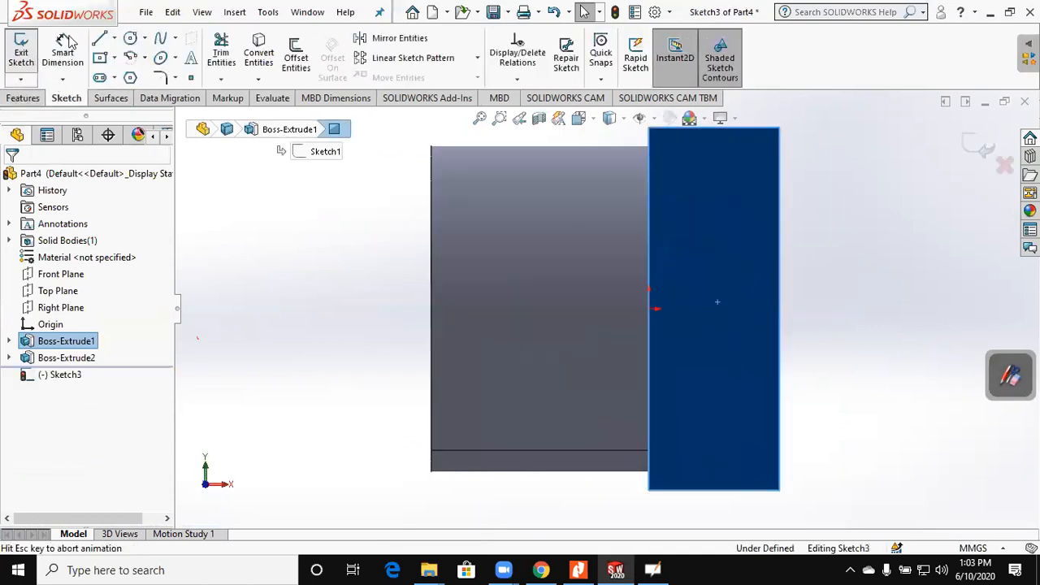
{"action": "left_click", "coordinate": [130, 38]}
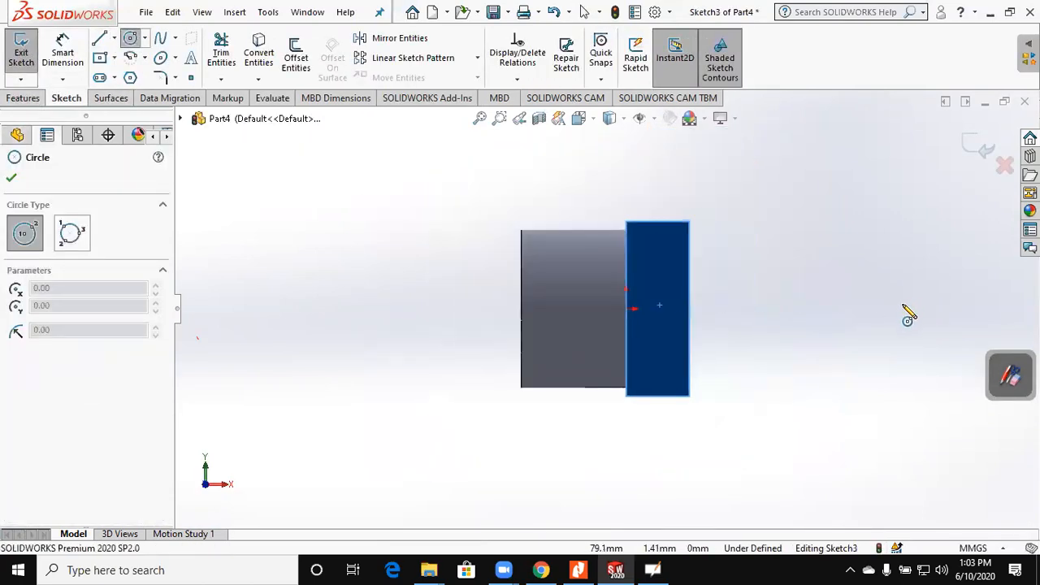
{"action": "left_click", "coordinate": [899, 309]}
{"action": "left_click", "coordinate": [866, 275]}
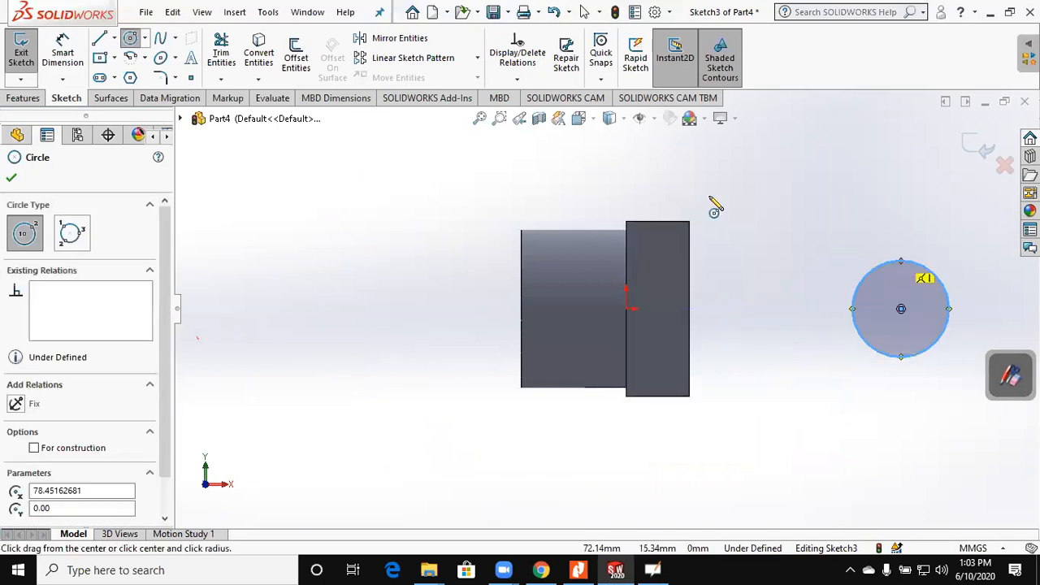
- Draw a slanted line from the block's upper outer corner to a point just above the circle
{"action": "key", "text": "l"}
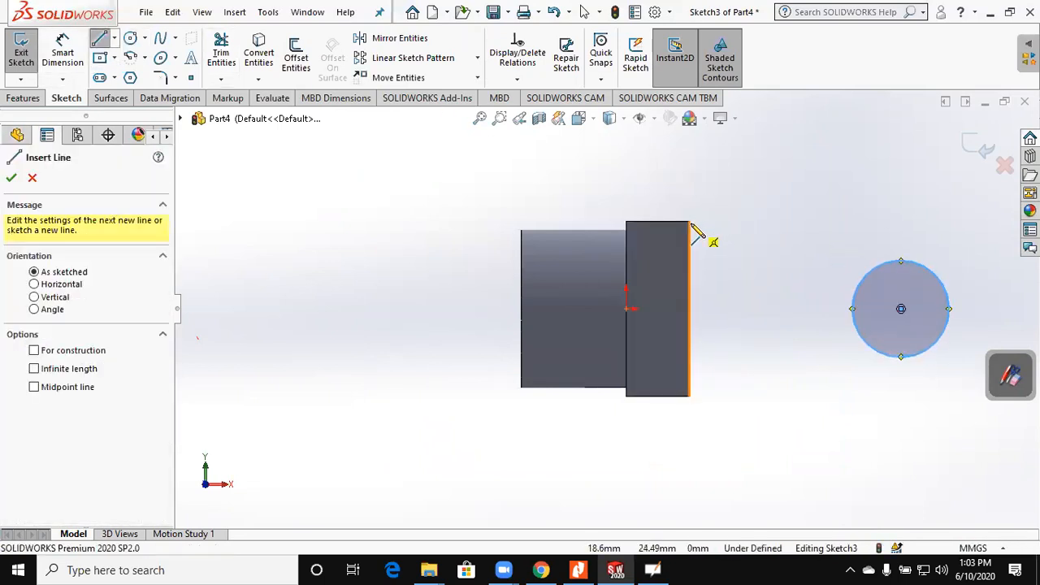
{"action": "left_click", "coordinate": [689, 222]}
{"action": "left_click", "coordinate": [934, 261]}
{"action": "key", "text": "Escape"}
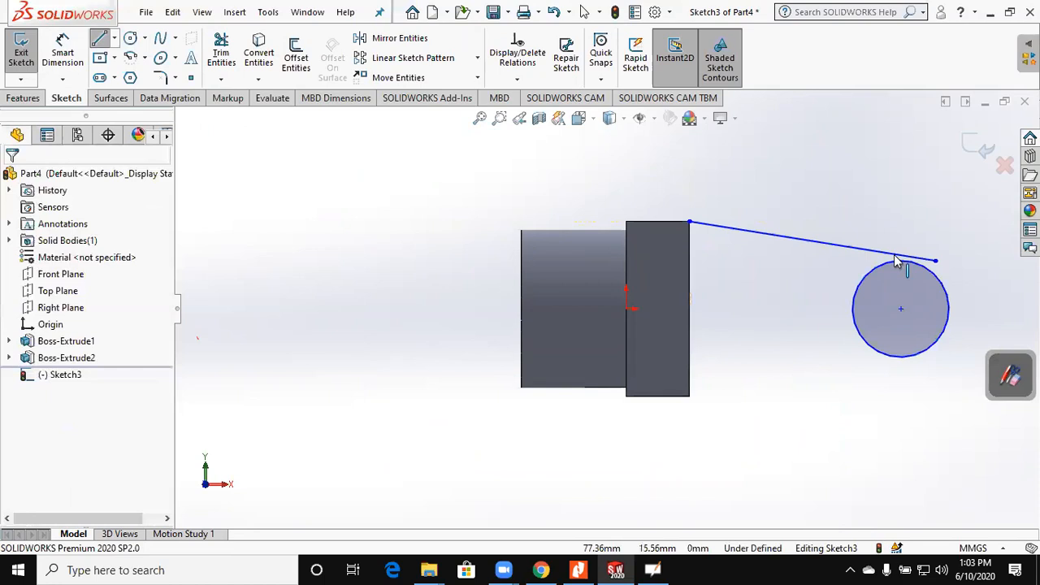
- Add a Tangent relation between the slanted line and the circle
{"action": "left_click", "coordinate": [889, 254]}
{"action": "left_click", "coordinate": [885, 270], "text": "ctrl"}
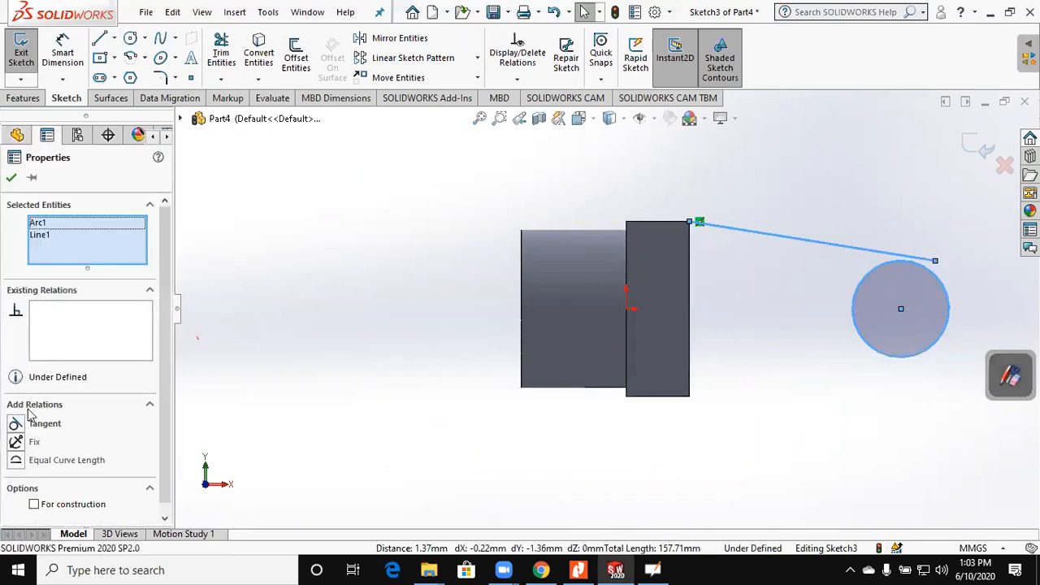
{"action": "left_click", "coordinate": [44, 423]}
{"action": "key", "text": "Escape"}
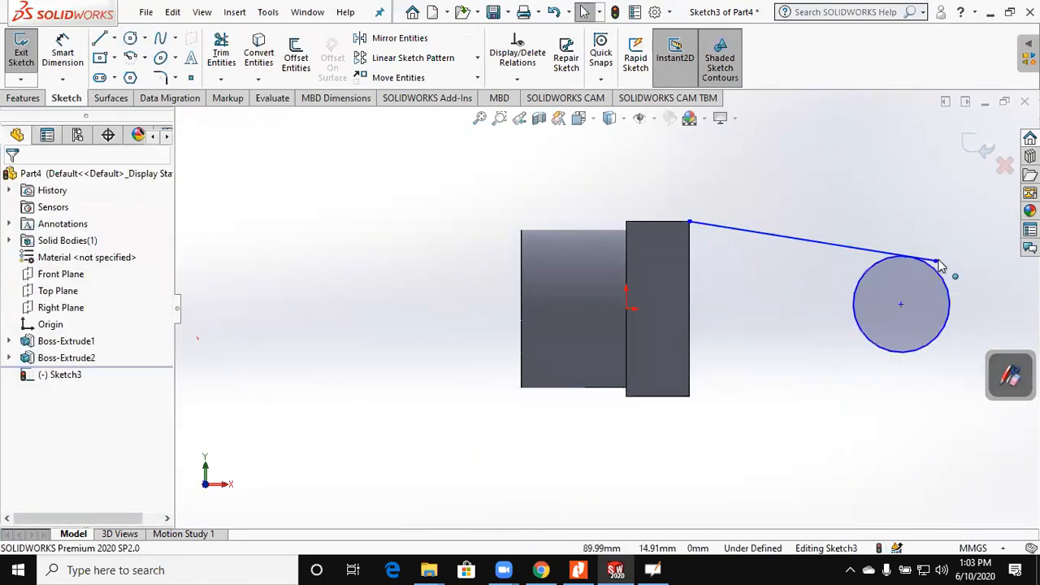
- Add a Coincident relation between the slanted line's free endpoint and the circle
{"action": "left_click", "coordinate": [934, 261]}
{"action": "left_click", "coordinate": [946, 288], "text": "ctrl"}
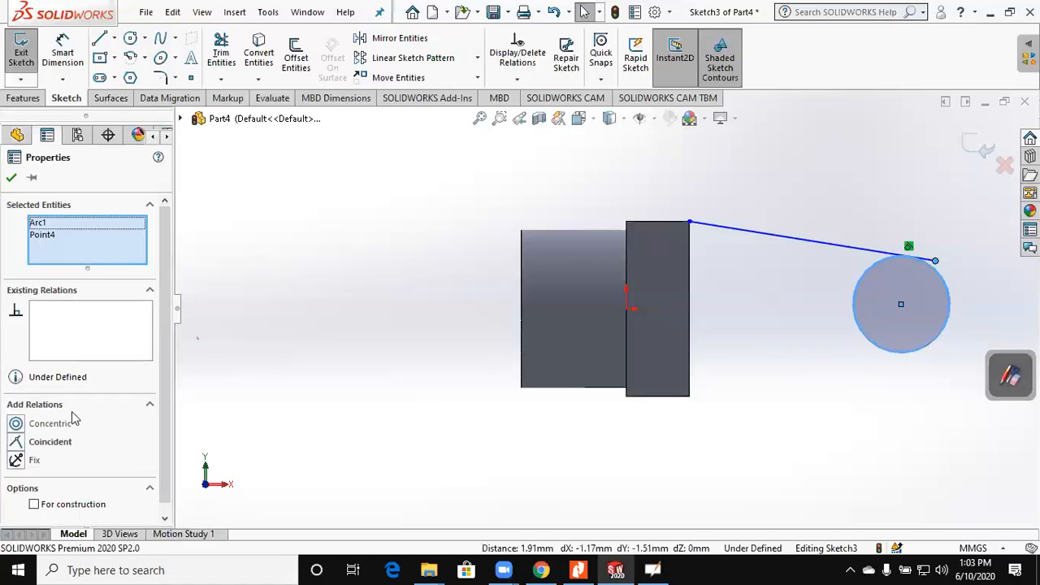
{"action": "left_click", "coordinate": [51, 442]}
{"action": "key", "text": "Escape"}
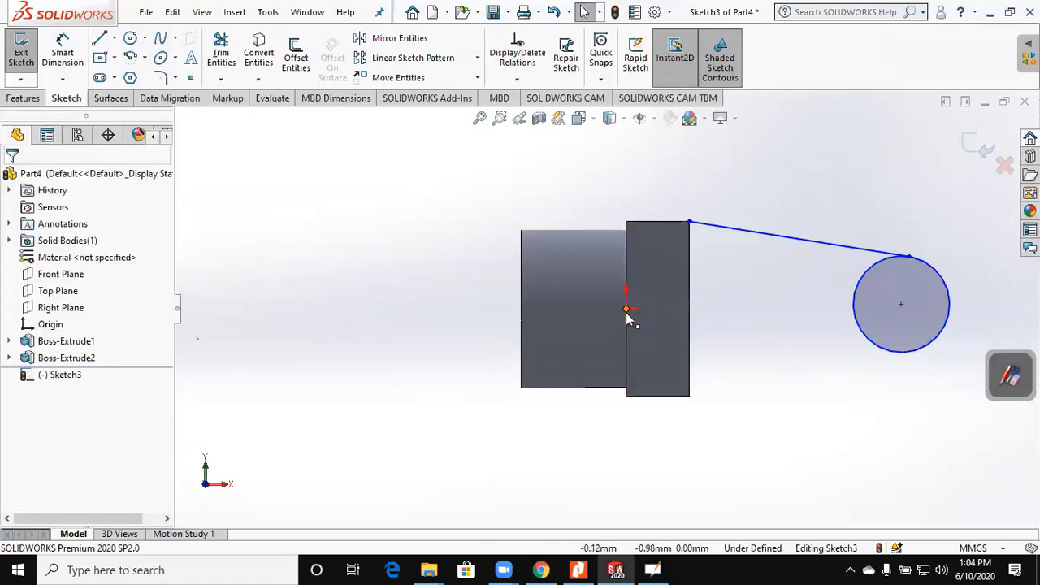
- Add a Horizontal relation between the origin and the circle's centre
{"action": "left_click", "coordinate": [899, 304], "text": "ctrl"}
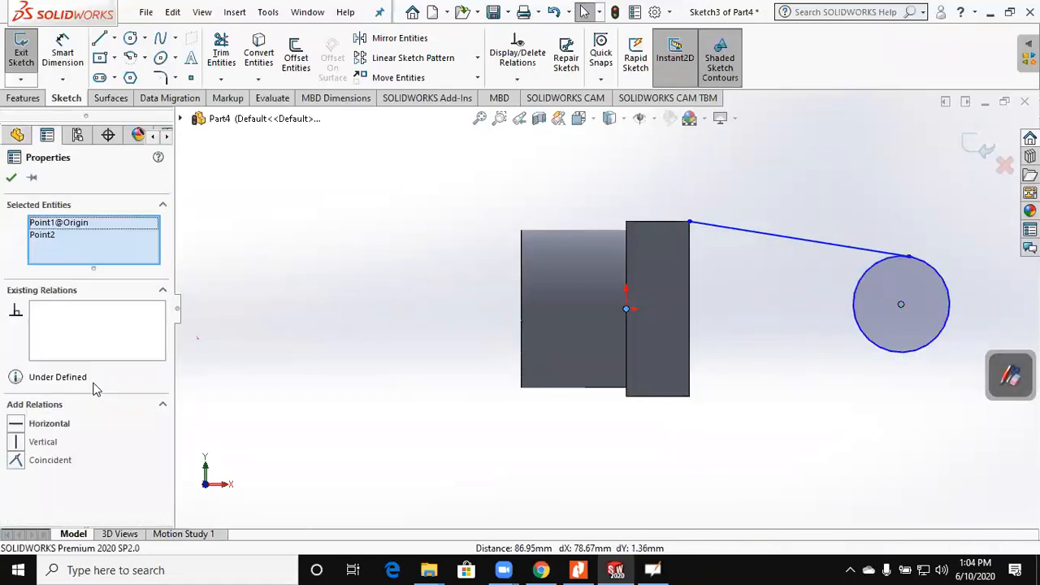
{"action": "left_click", "coordinate": [51, 424]}
{"action": "left_click", "coordinate": [330, 365]}
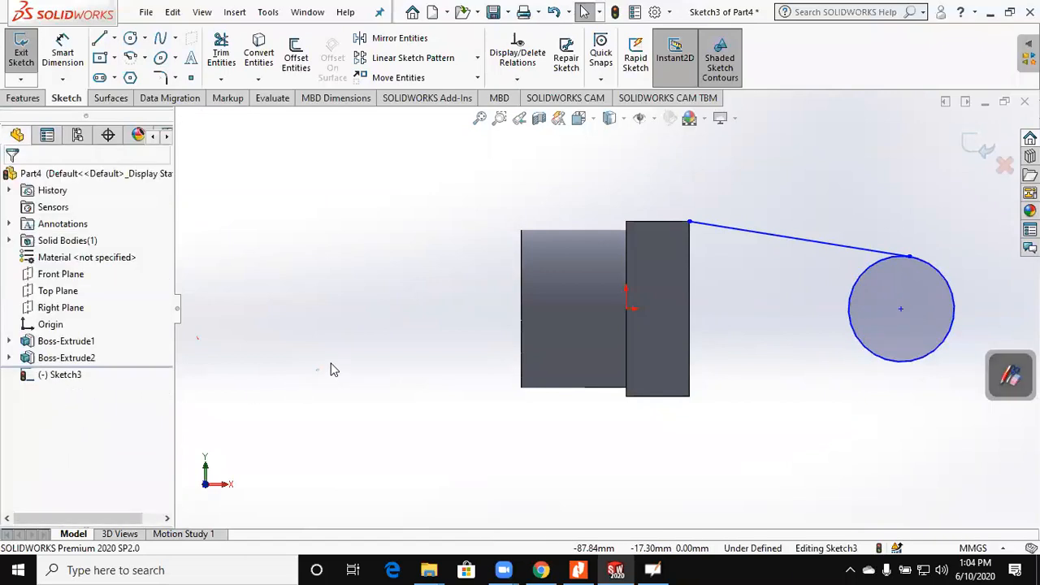
- Draw a horizontal centerline from the origin to a point beyond the block, toward the circle
{"action": "left_click", "coordinate": [114, 39]}
{"action": "left_click", "coordinate": [130, 76]}
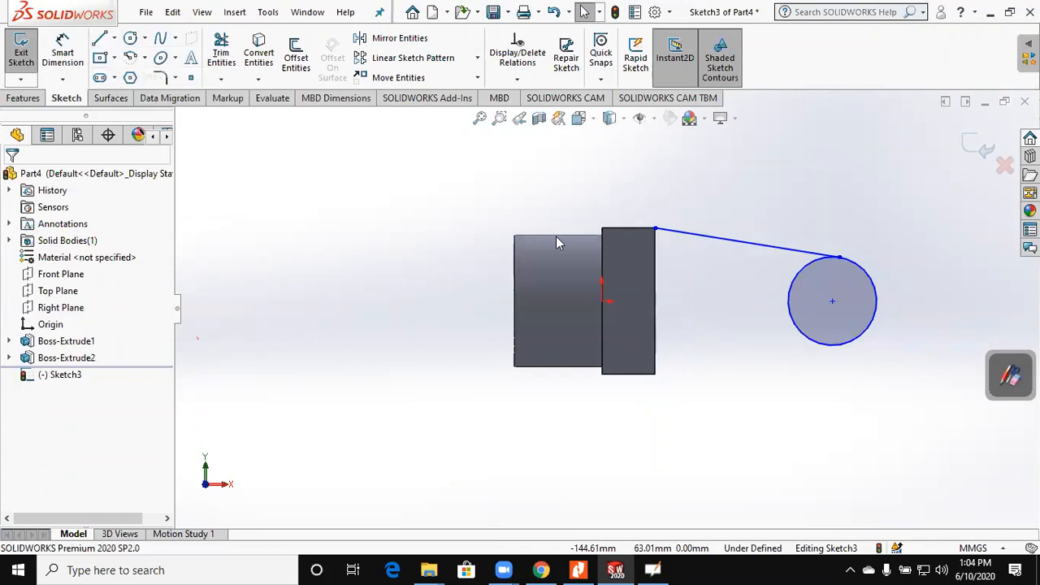
{"action": "left_click", "coordinate": [601, 301]}
{"action": "left_click", "coordinate": [695, 300]}
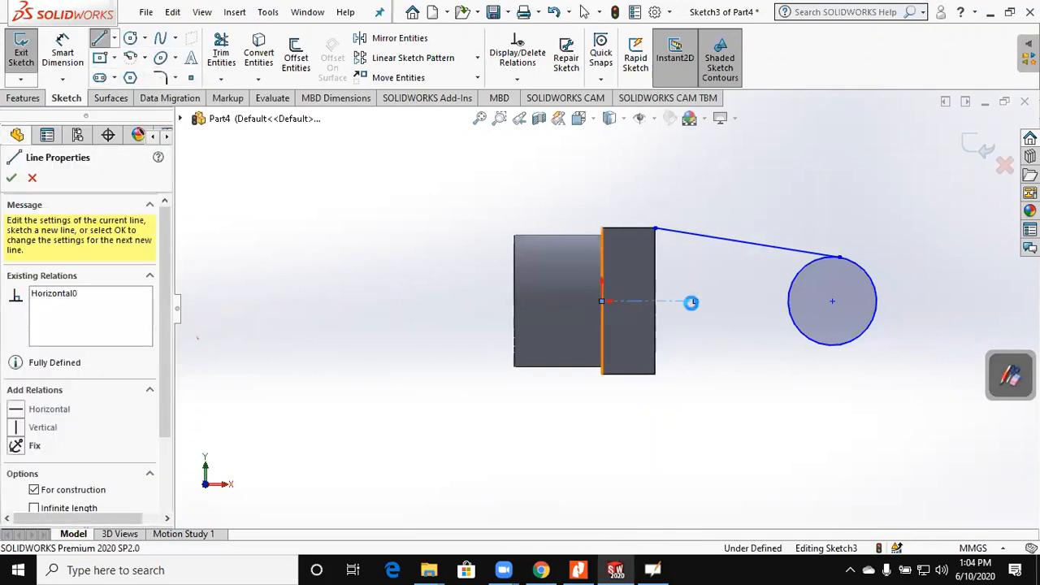
{"action": "key", "text": "Escape"}
- Mirror the slanted line about the horizontal centerline with Copy enabled
{"action": "left_click", "coordinate": [414, 38]}
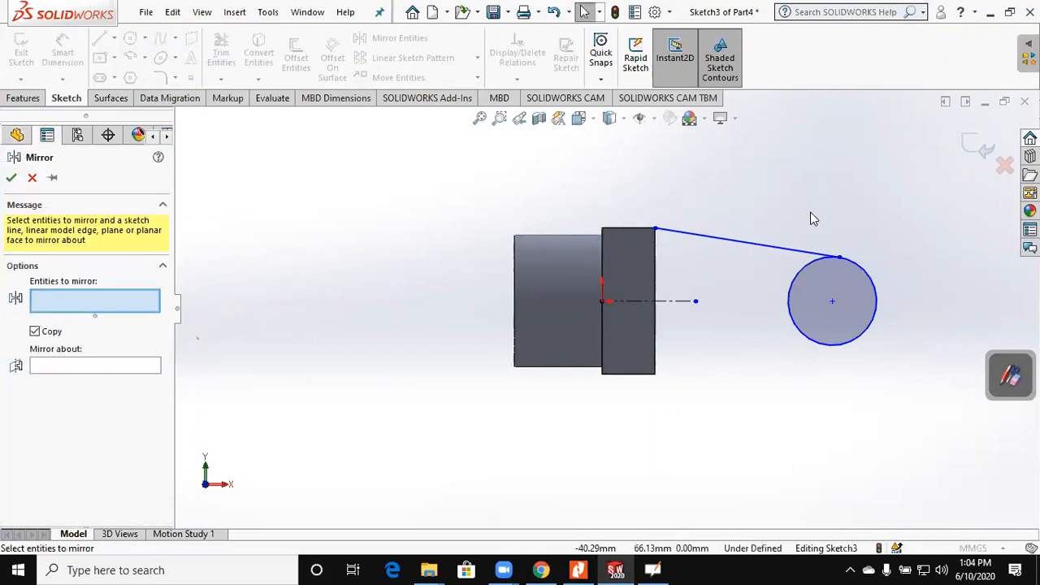
{"action": "left_click", "coordinate": [781, 249]}
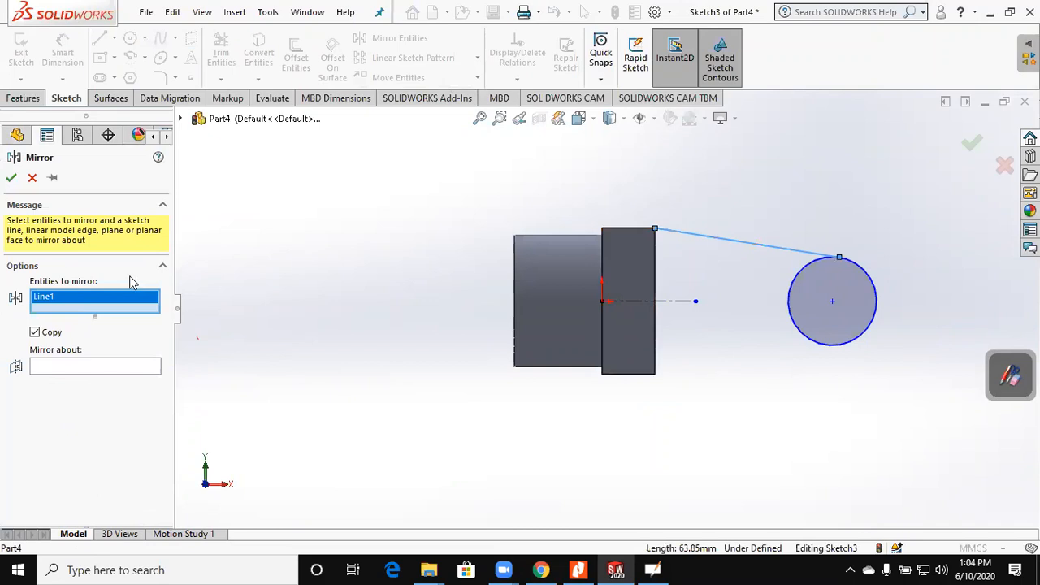
{"action": "left_click", "coordinate": [104, 363]}
{"action": "left_click", "coordinate": [689, 302]}
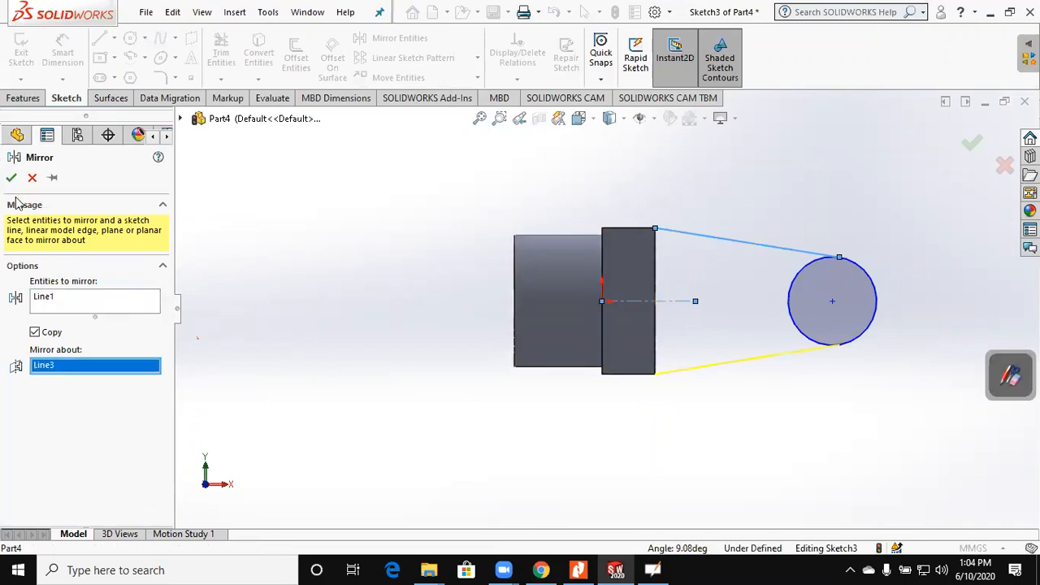
{"action": "left_click", "coordinate": [11, 177]}
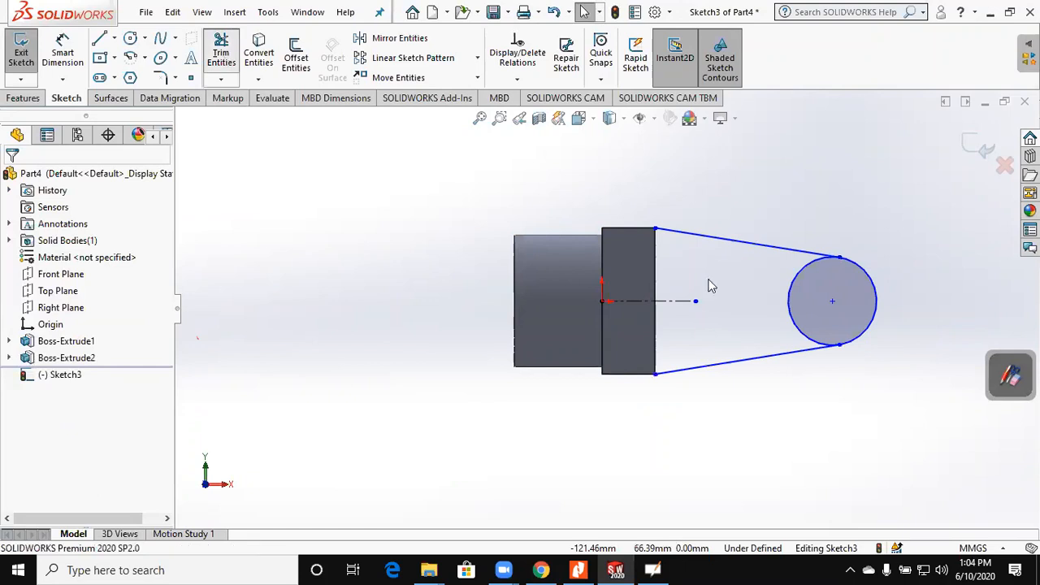
- Trim away the circle's inner arc and convert the block's adjacent vertical edge into a sketch line to close the profile
{"action": "left_click", "coordinate": [787, 295]}
{"action": "left_click", "coordinate": [258, 62]}
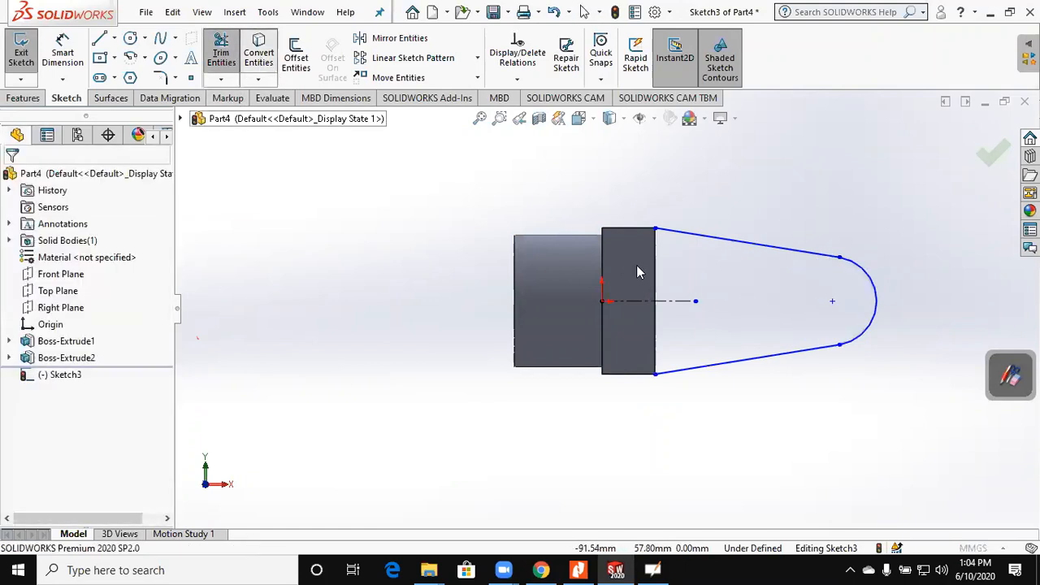
{"action": "left_click", "coordinate": [655, 260]}
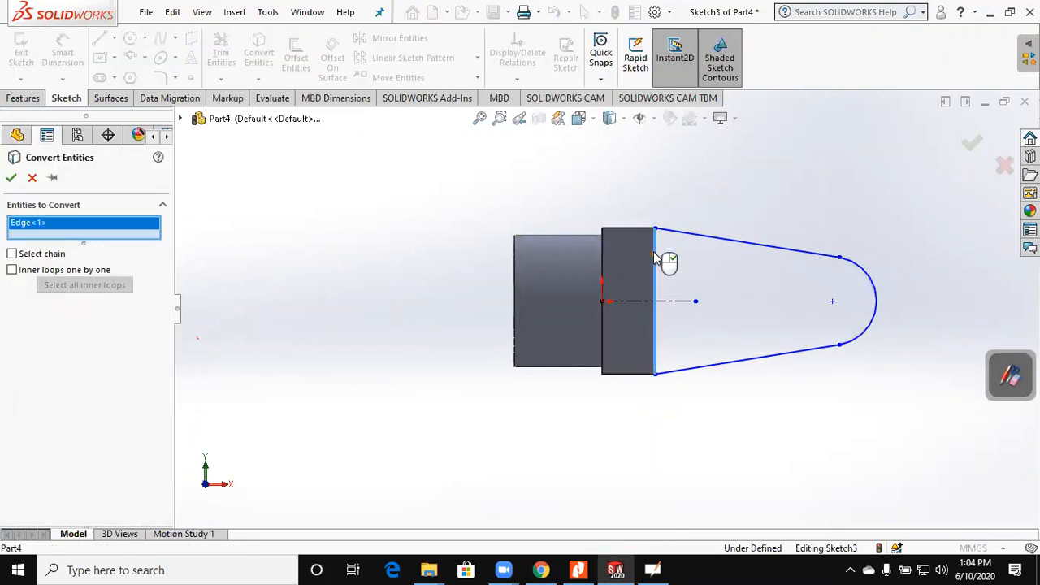
{"action": "left_click", "coordinate": [11, 178]}
- Dimension the horizontal distance from the cylindrical boss's end face to the arc's centre as 80 mm
{"action": "left_click", "coordinate": [82, 50]}
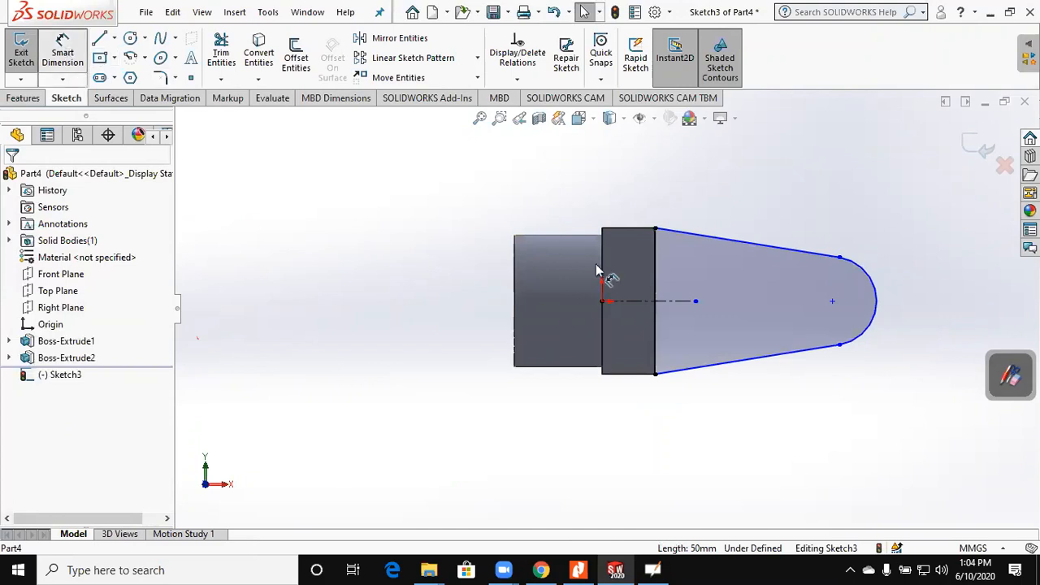
{"action": "left_click", "coordinate": [516, 301]}
{"action": "left_click", "coordinate": [832, 301]}
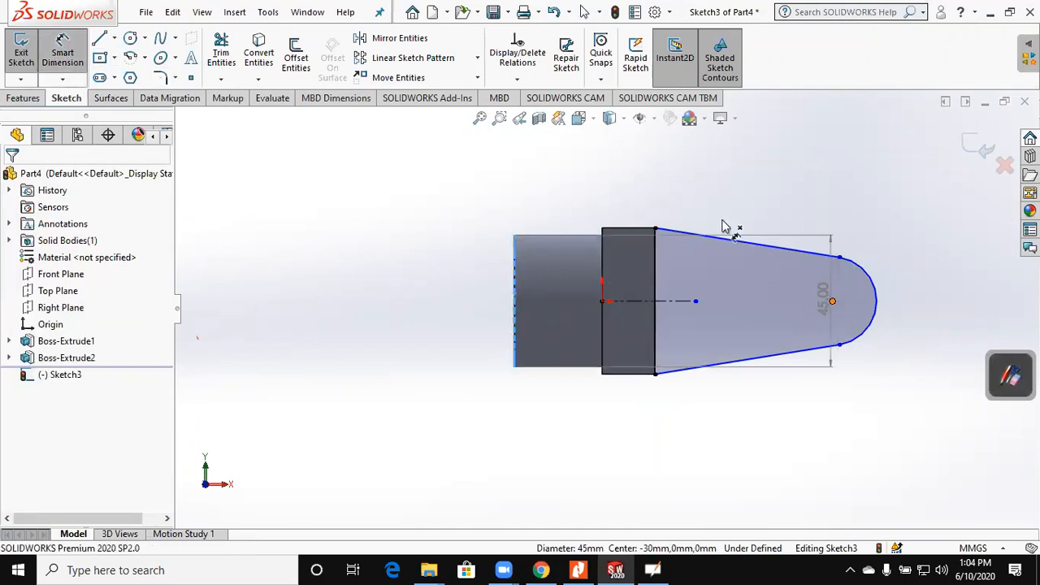
{"action": "left_click", "coordinate": [665, 183]}
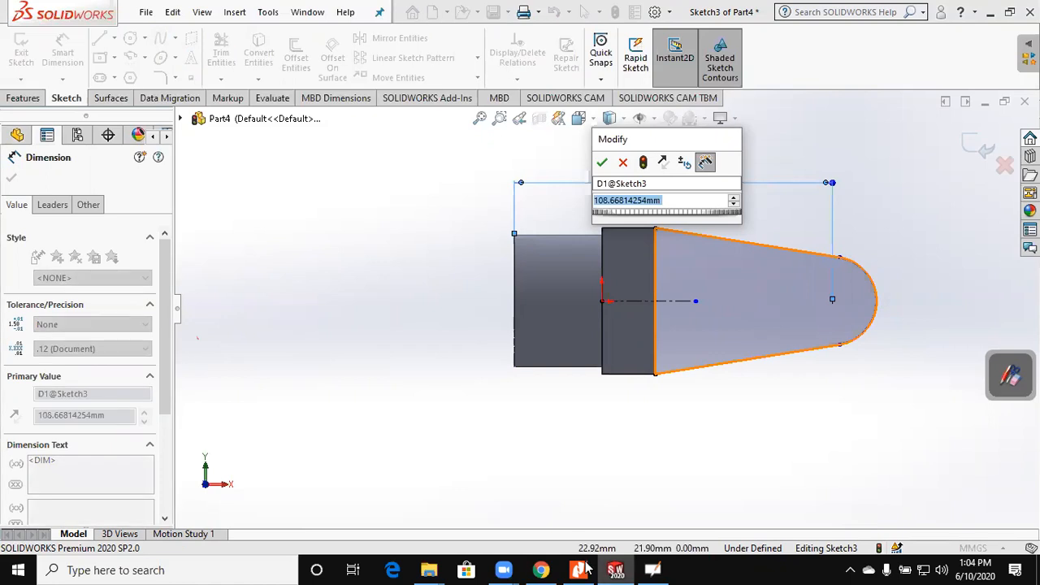
{"action": "left_click", "coordinate": [579, 570]}
{"action": "left_click", "coordinate": [580, 569]}
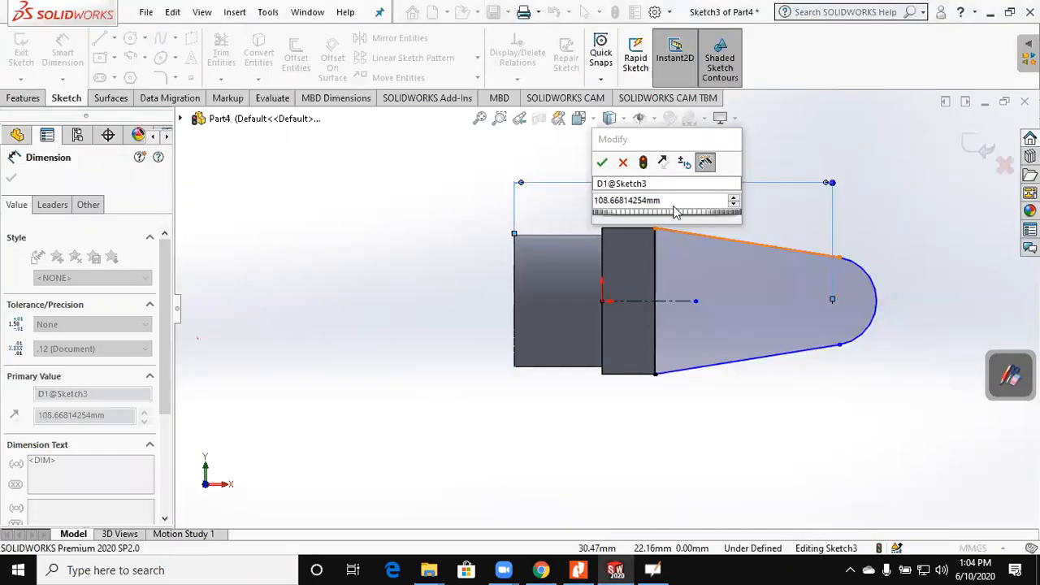
{"action": "type", "text": "80"}
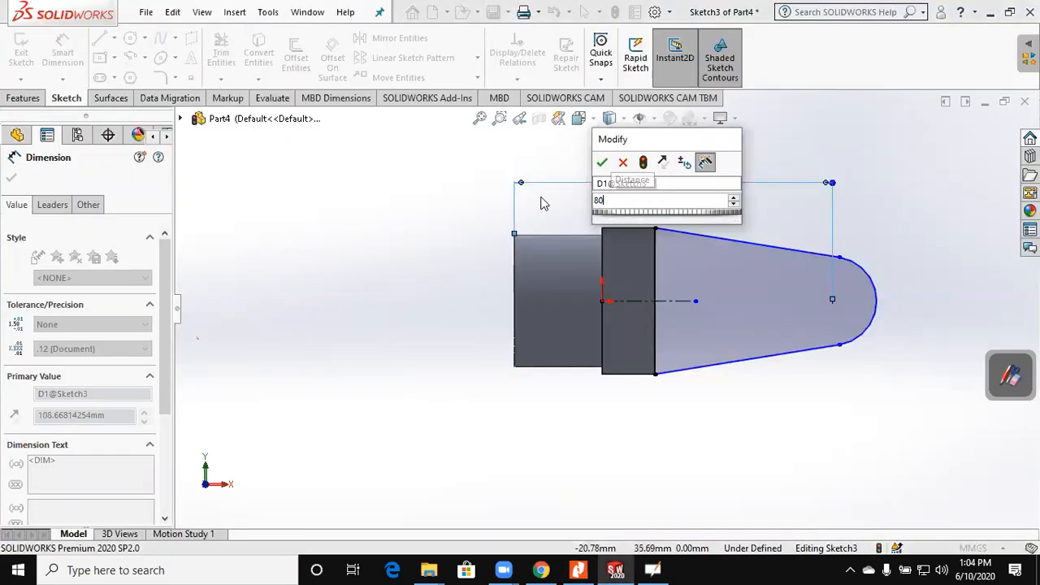
{"action": "key", "text": "Return"}
- Check the Assignment 6 drawing and dimension the radius of the arm profile's rounded end as 15 mm
{"action": "left_click", "coordinate": [578, 569]}
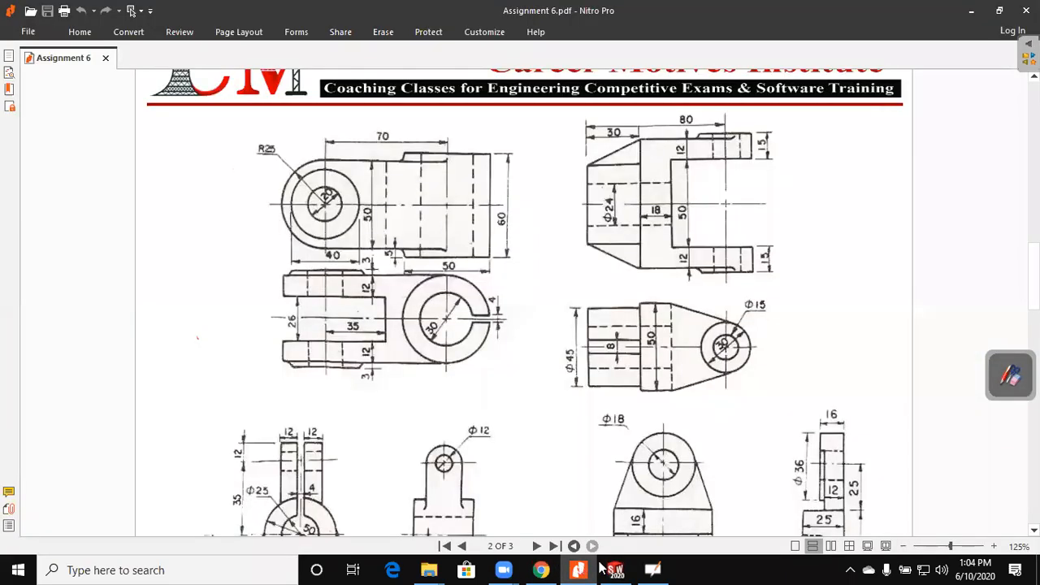
{"action": "left_click", "coordinate": [611, 570]}
{"action": "left_click", "coordinate": [809, 298]}
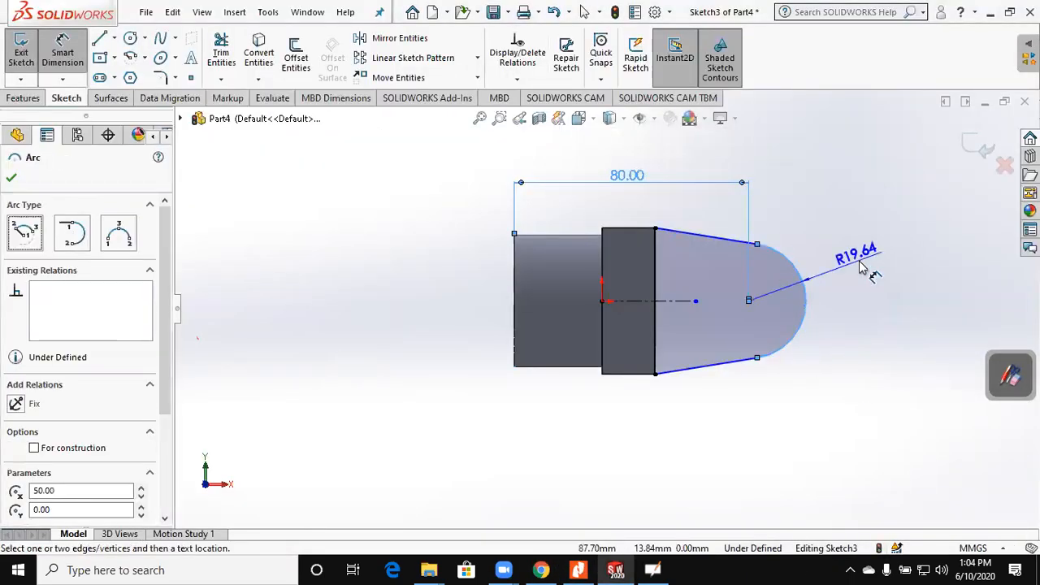
{"action": "left_click", "coordinate": [861, 264]}
{"action": "type", "text": "15"}
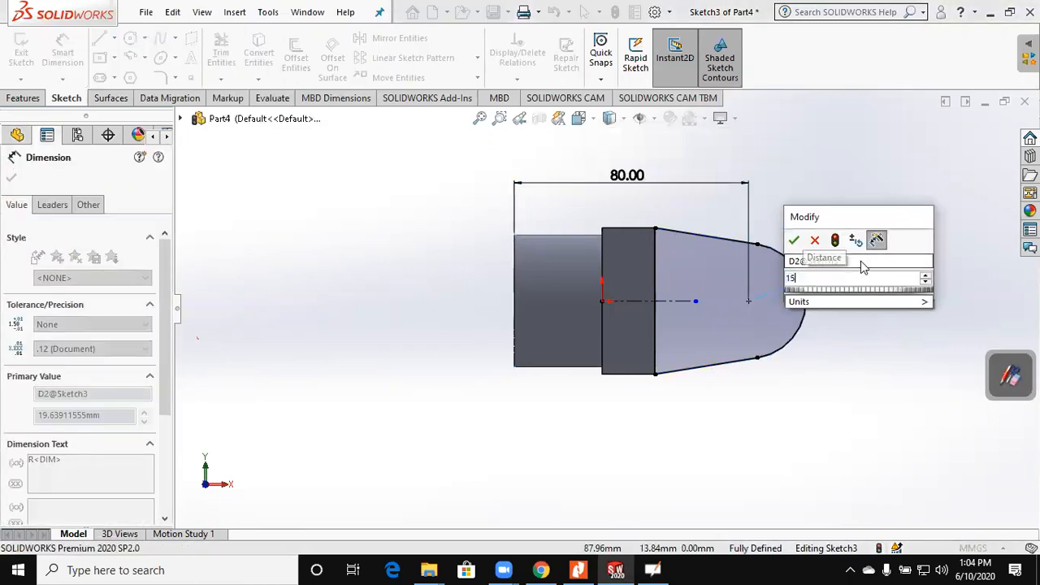
{"action": "key", "text": "Return"}
- Extrude the tapered arm profile 12 mm Blind in the reversed direction, into the block's width, merged with the body
{"action": "middle_click_drag", "start_coordinate": [817, 348], "coordinate": [711, 485]}
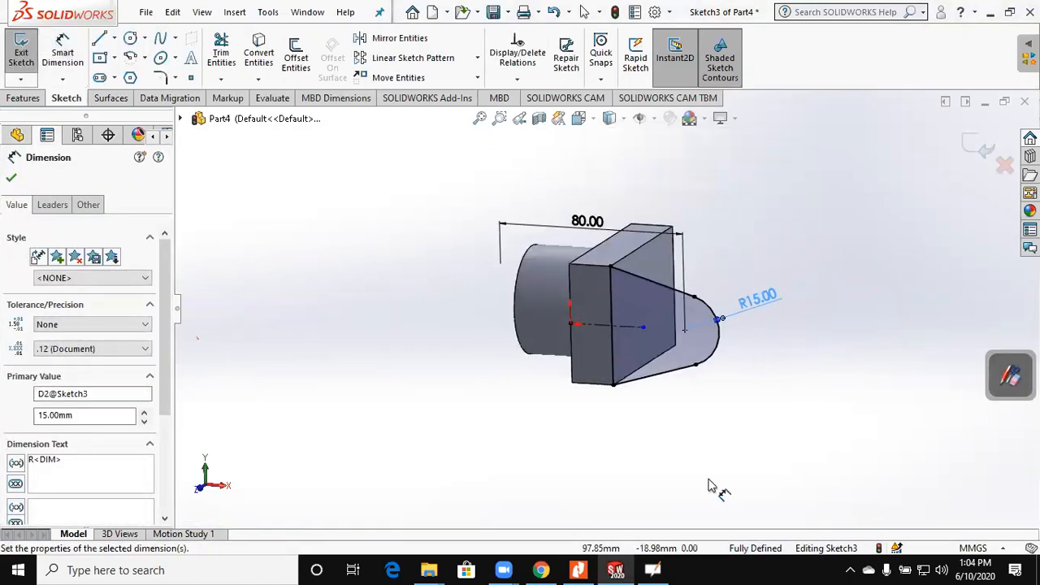
{"action": "left_click", "coordinate": [577, 570]}
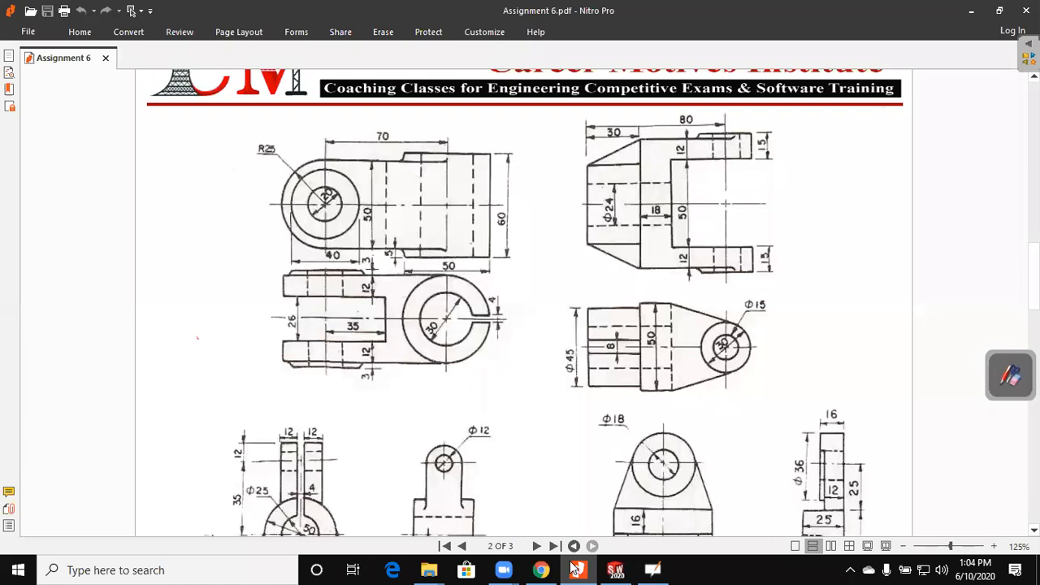
{"action": "left_click", "coordinate": [578, 569]}
{"action": "left_click", "coordinate": [25, 97]}
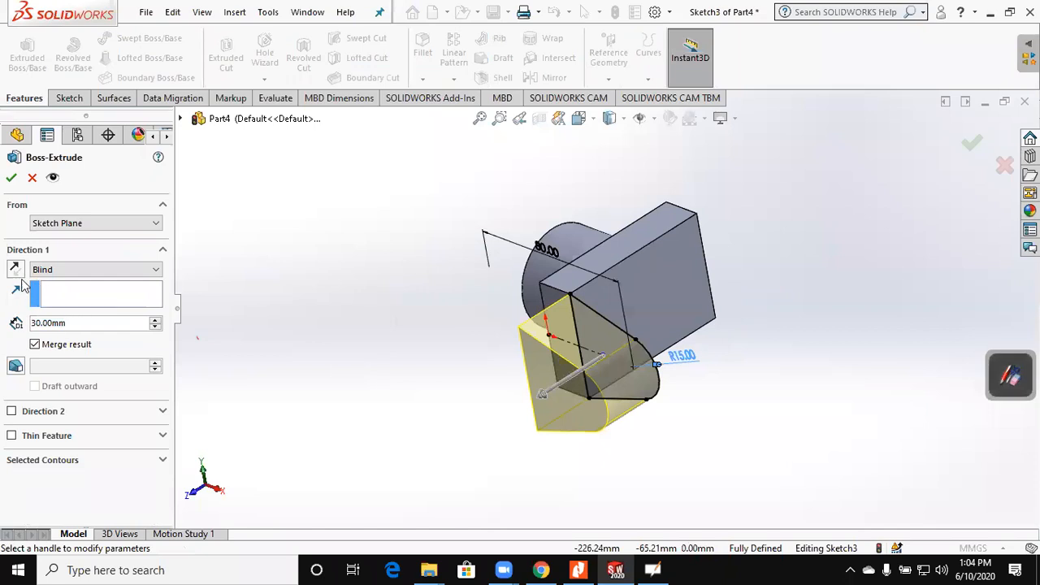
{"action": "left_click", "coordinate": [16, 269]}
{"action": "key", "text": "Tab"}
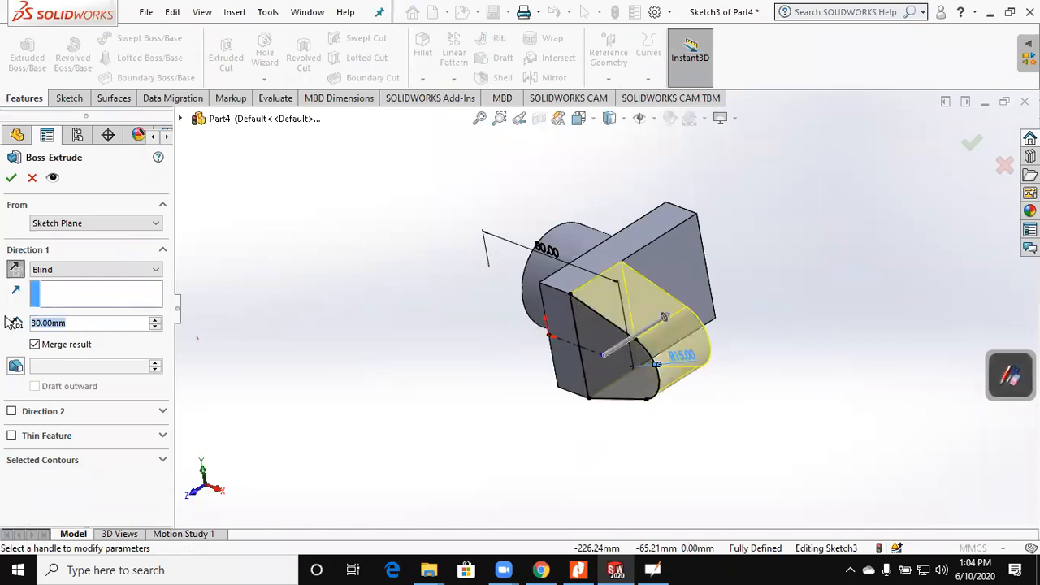
{"action": "type", "text": "12"}
{"action": "key", "text": "Return"}
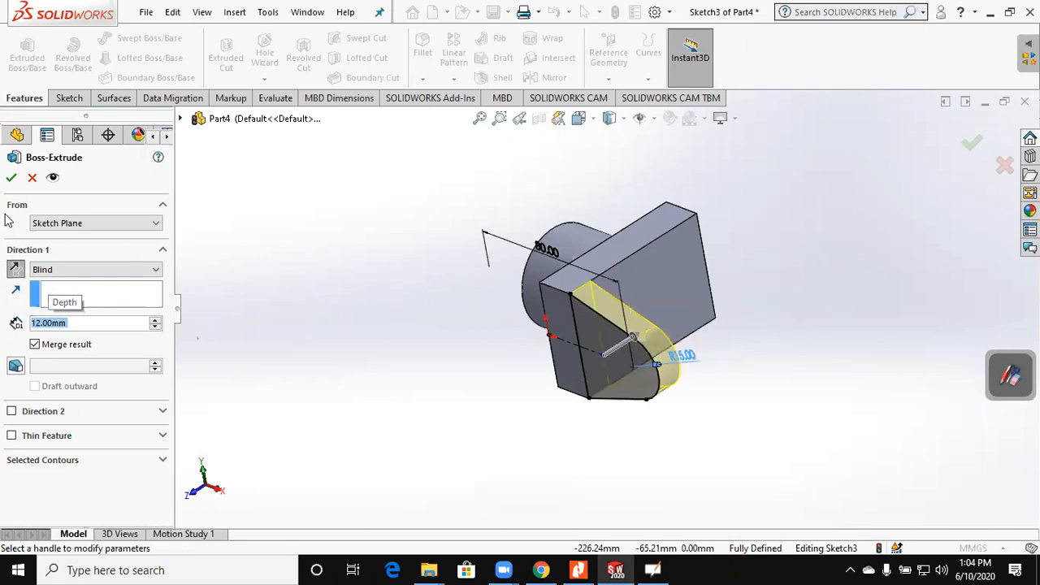
{"action": "left_click", "coordinate": [11, 184]}
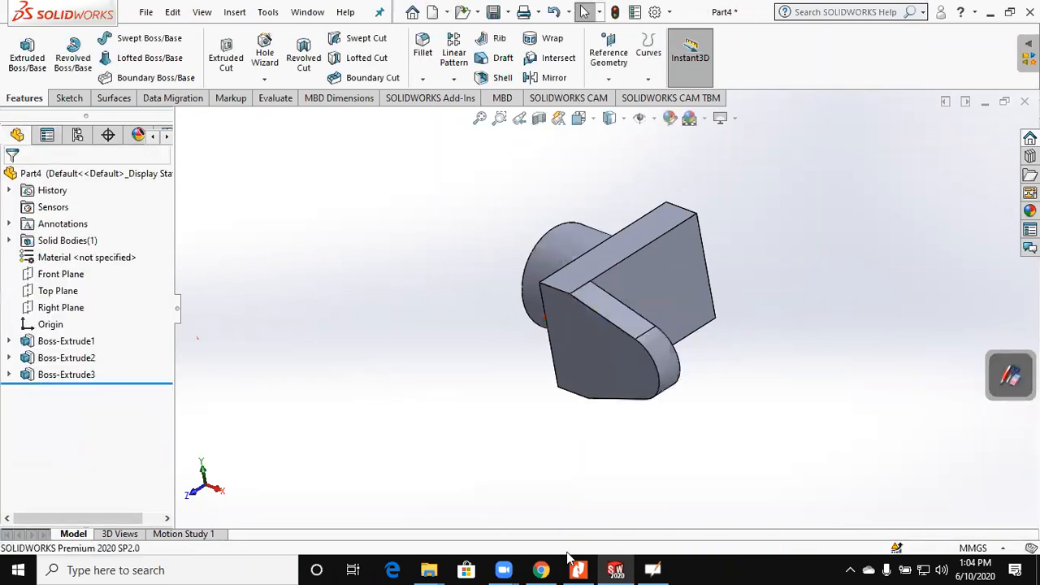
- Start a sketch on the arm's inner face and draw a circle near its rounded end
{"action": "left_click", "coordinate": [579, 569]}
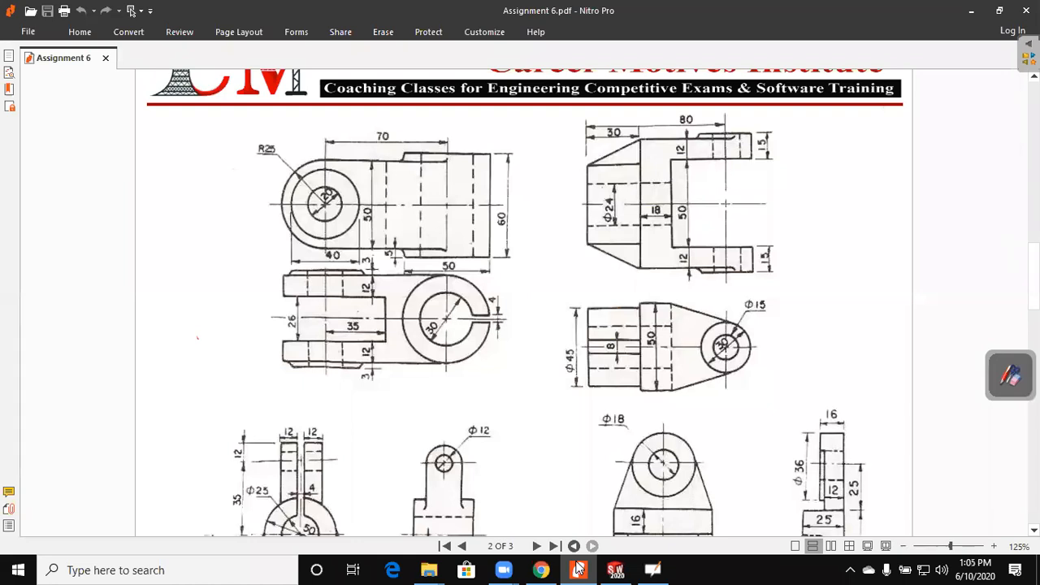
{"action": "left_click", "coordinate": [614, 569]}
{"action": "middle_click_drag", "start_coordinate": [691, 475], "coordinate": [593, 379]}
{"action": "left_click", "coordinate": [592, 379]}
{"action": "left_click", "coordinate": [69, 98]}
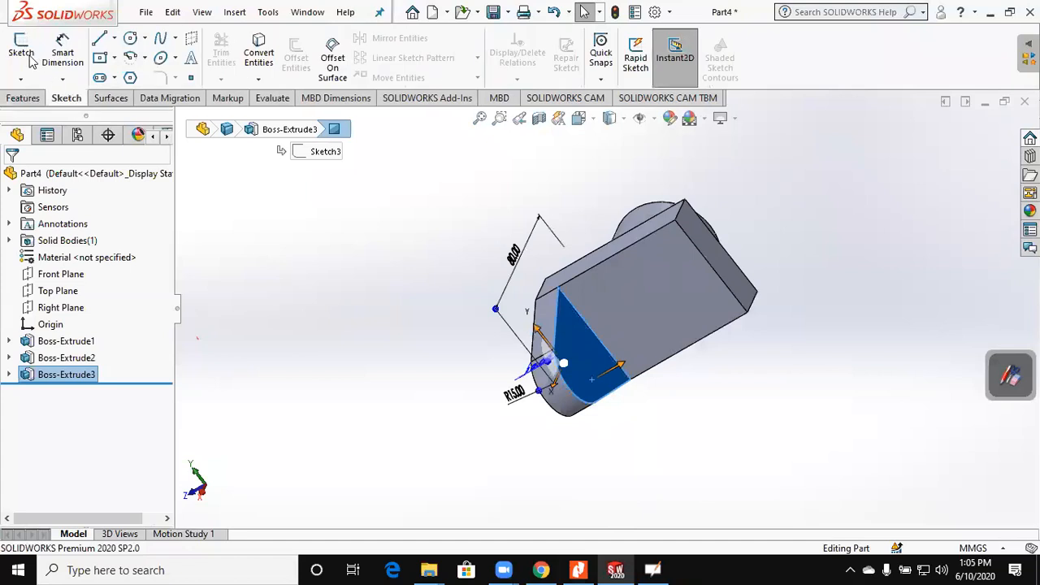
{"action": "left_click", "coordinate": [21, 53]}
{"action": "left_click", "coordinate": [133, 40]}
{"action": "middle_click_drag", "start_coordinate": [674, 404], "coordinate": [555, 391]}
{"action": "left_click", "coordinate": [554, 376]}
{"action": "left_click", "coordinate": [568, 345]}
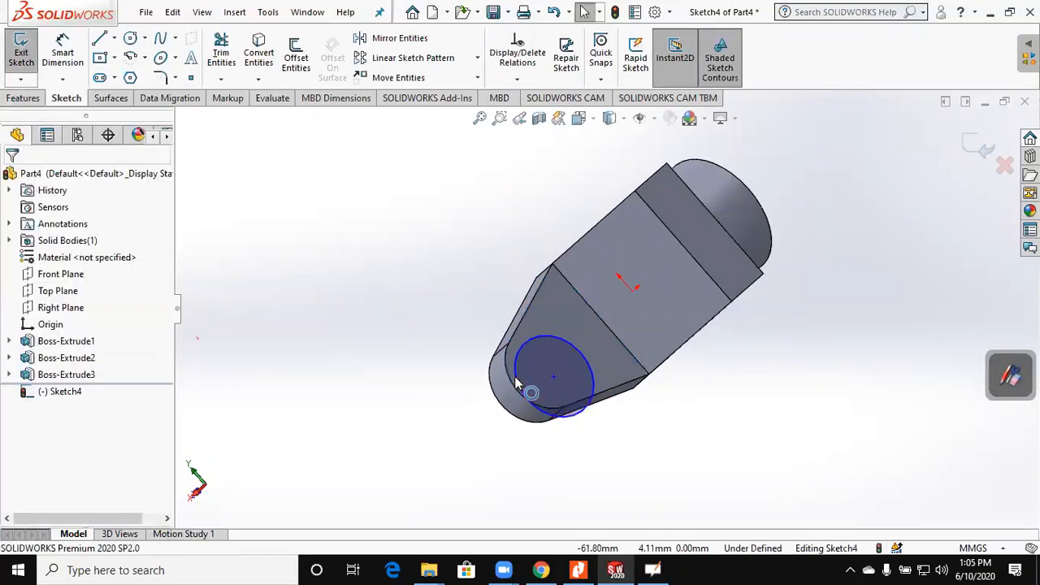
- Make the circle coradial with the arm's rounded end edge
{"action": "left_click", "coordinate": [505, 375], "text": "ctrl"}
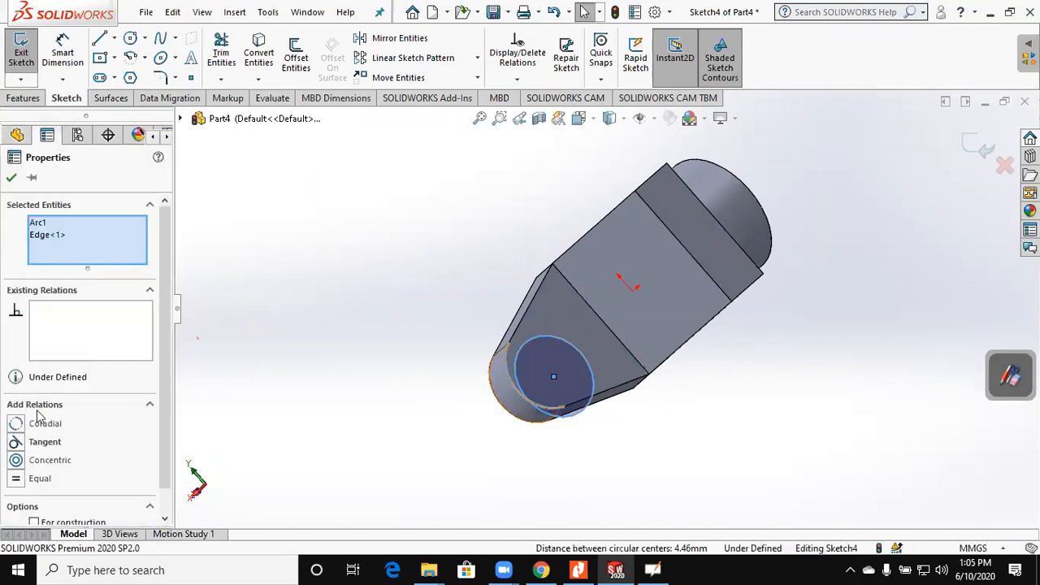
{"action": "left_click", "coordinate": [50, 424]}
{"action": "left_click", "coordinate": [276, 406]}
{"action": "key", "text": "ctrl+7"}
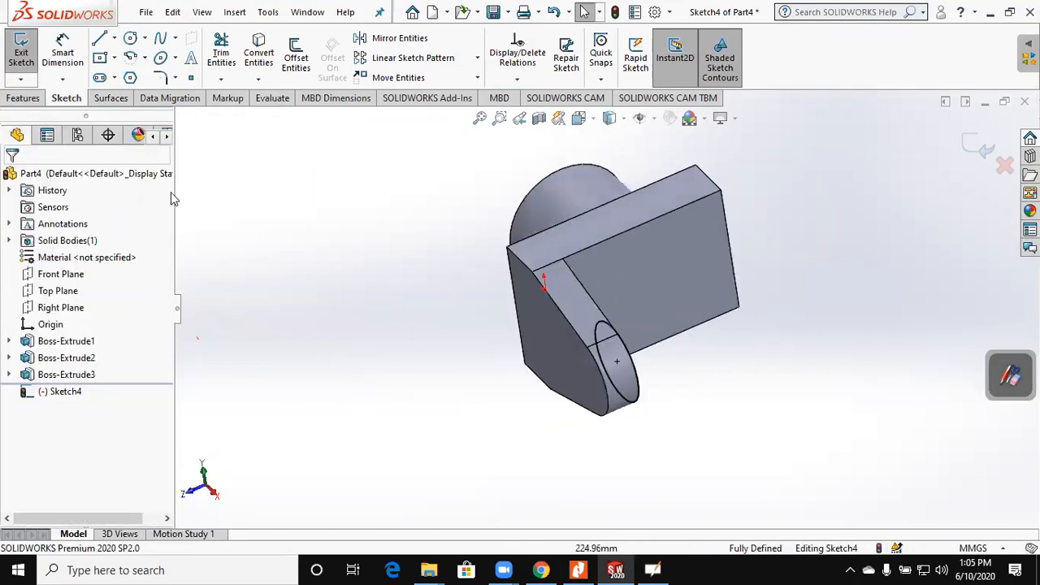
- Extrude the circle 15 mm Blind in the reversed direction, through the arm toward its outer side
{"action": "left_click", "coordinate": [23, 98]}
{"action": "left_click", "coordinate": [27, 57]}
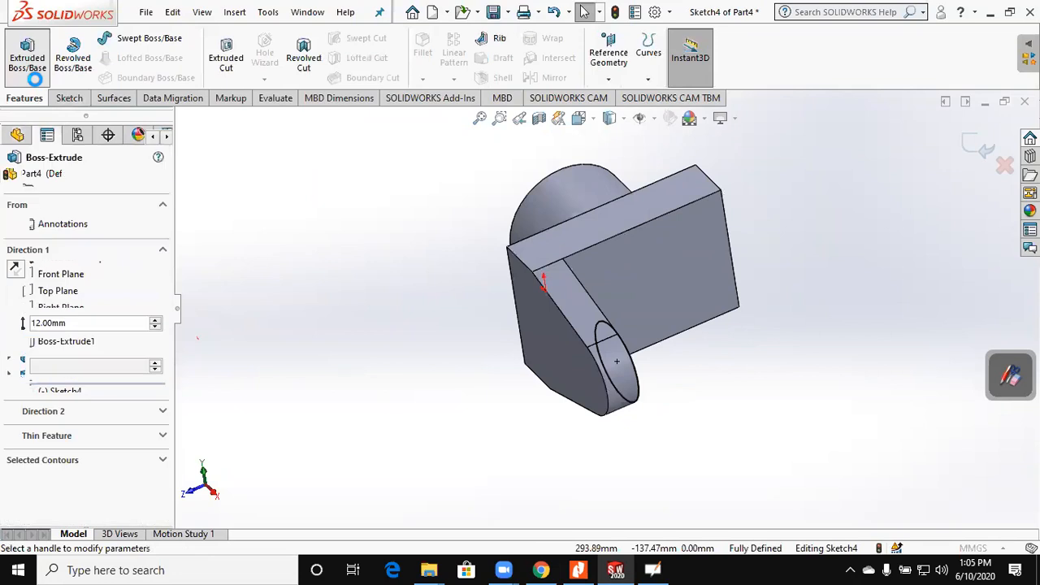
{"action": "left_click", "coordinate": [15, 269]}
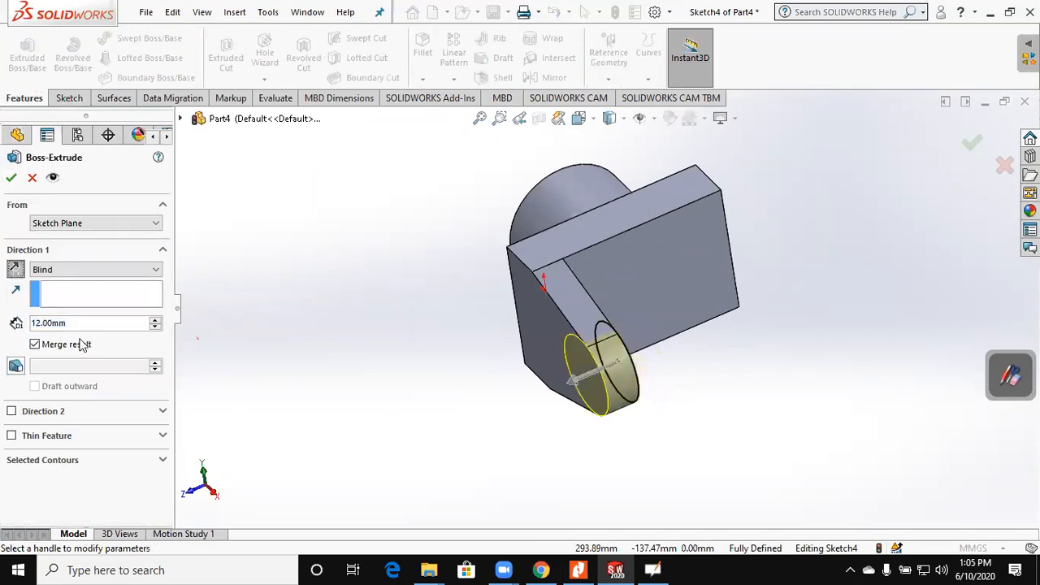
{"action": "type", "text": "15"}
{"action": "key", "text": "Return"}
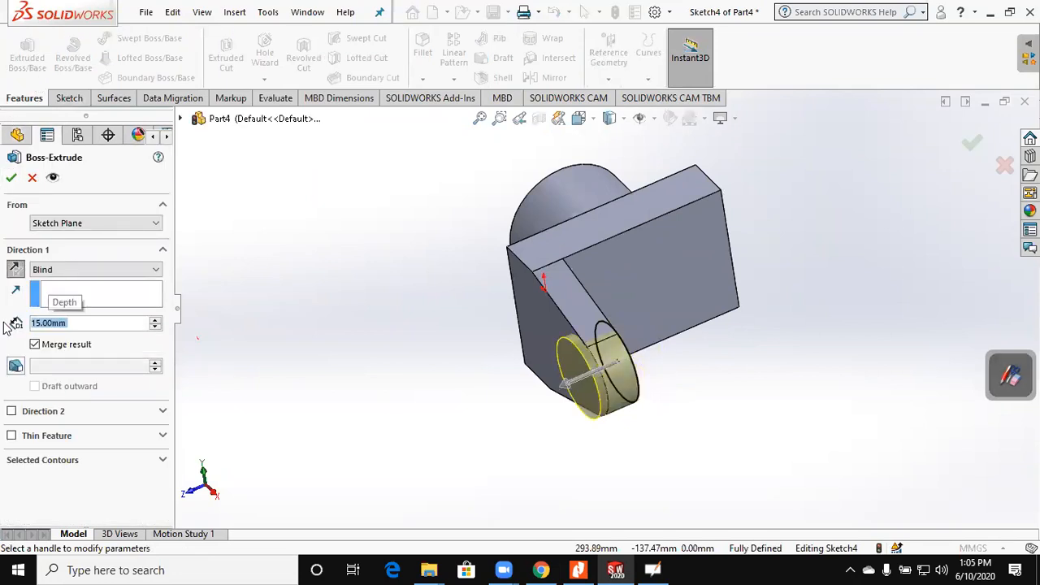
{"action": "left_click", "coordinate": [12, 177]}
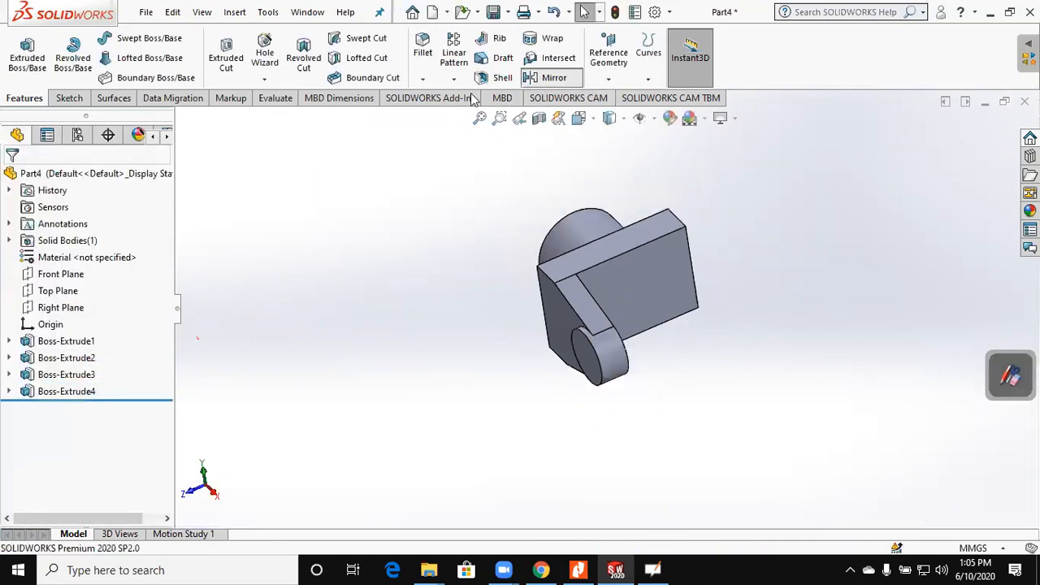
- Mirror the tapered arm and its round boss, Boss-Extrude3 and Boss-Extrude4, about the Front Plane
{"action": "left_click", "coordinate": [548, 77]}
{"action": "left_click", "coordinate": [180, 119]}
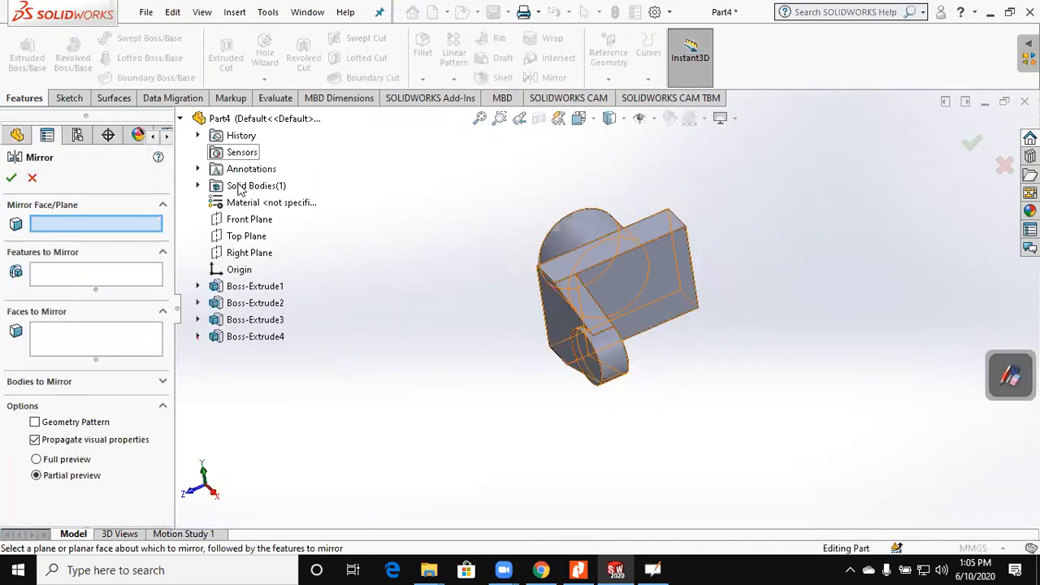
{"action": "left_click", "coordinate": [243, 219]}
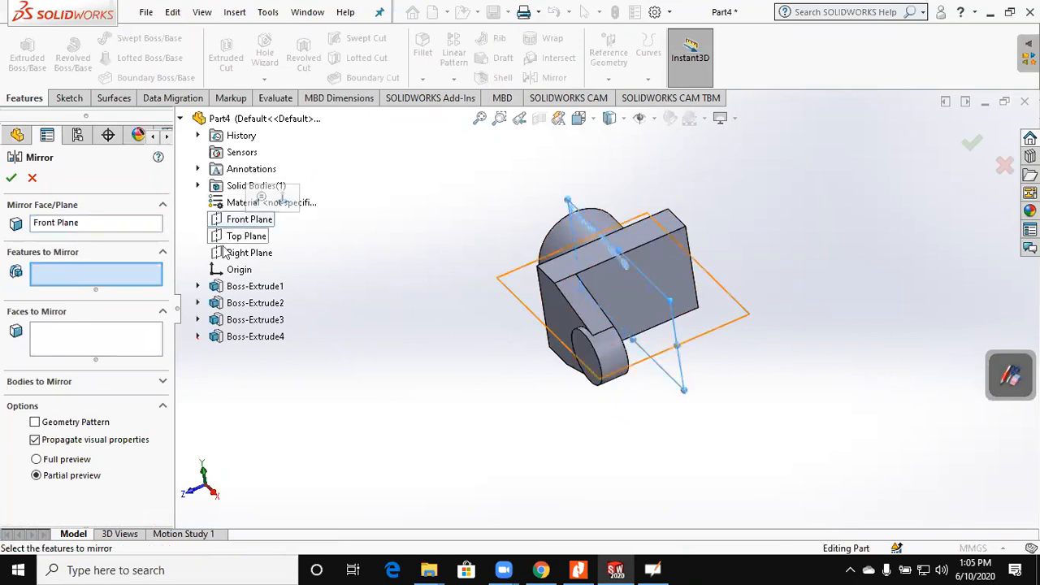
{"action": "left_click", "coordinate": [256, 336]}
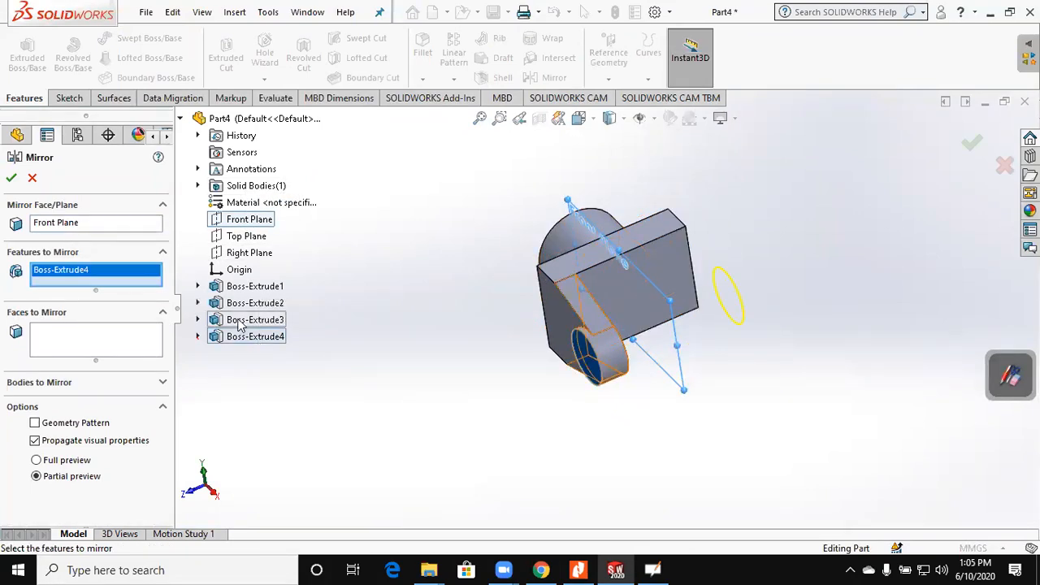
{"action": "left_click", "coordinate": [239, 323]}
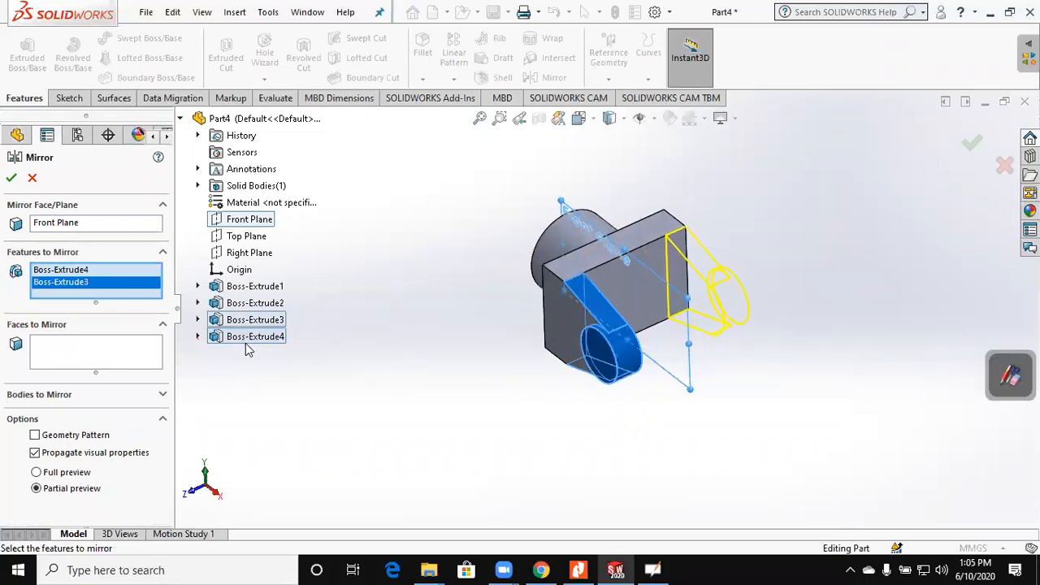
{"action": "left_click", "coordinate": [76, 269]}
{"action": "right_click", "coordinate": [76, 269]}
{"action": "left_click", "coordinate": [104, 294]}
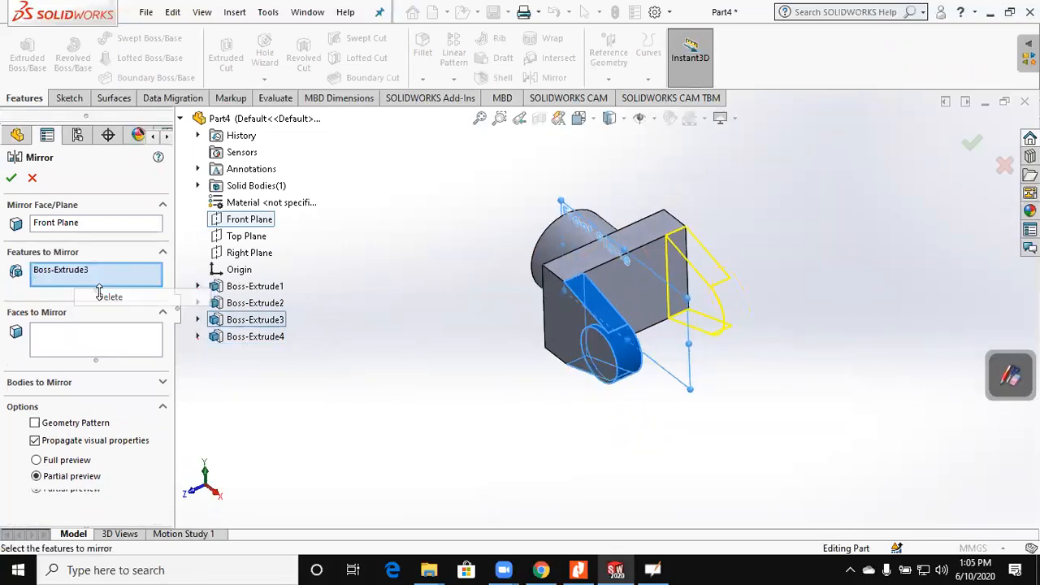
{"action": "middle_click_drag", "start_coordinate": [481, 351], "coordinate": [542, 355]}
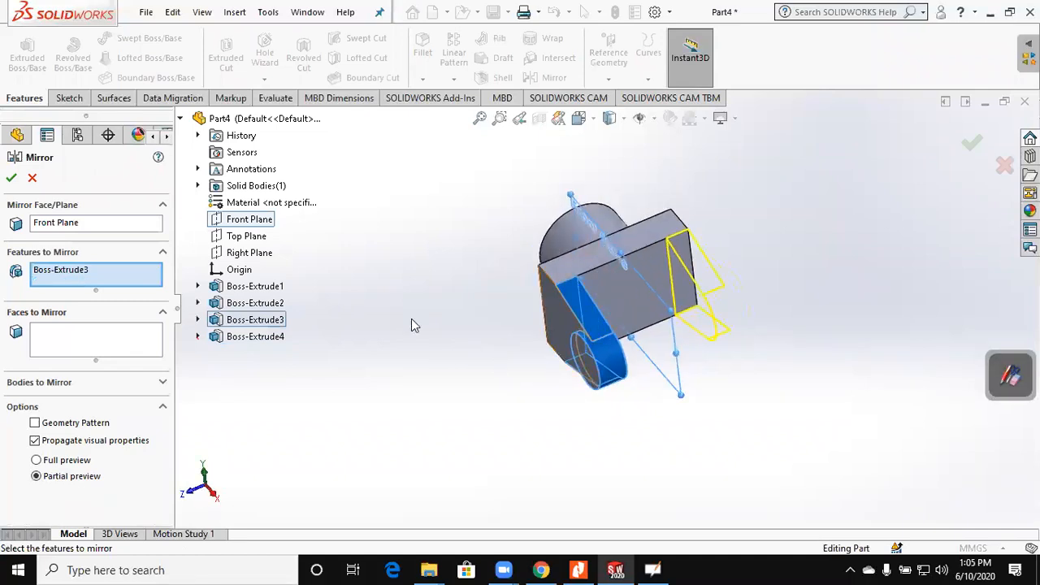
{"action": "left_click", "coordinate": [255, 336]}
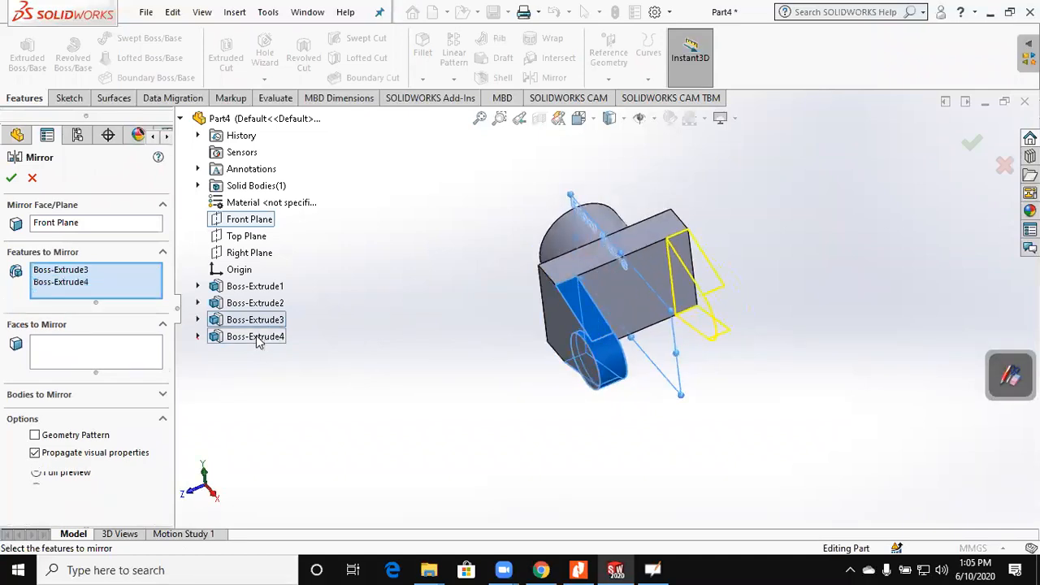
{"action": "left_click", "coordinate": [11, 177]}
{"action": "middle_click_drag", "start_coordinate": [353, 296], "coordinate": [390, 289]}
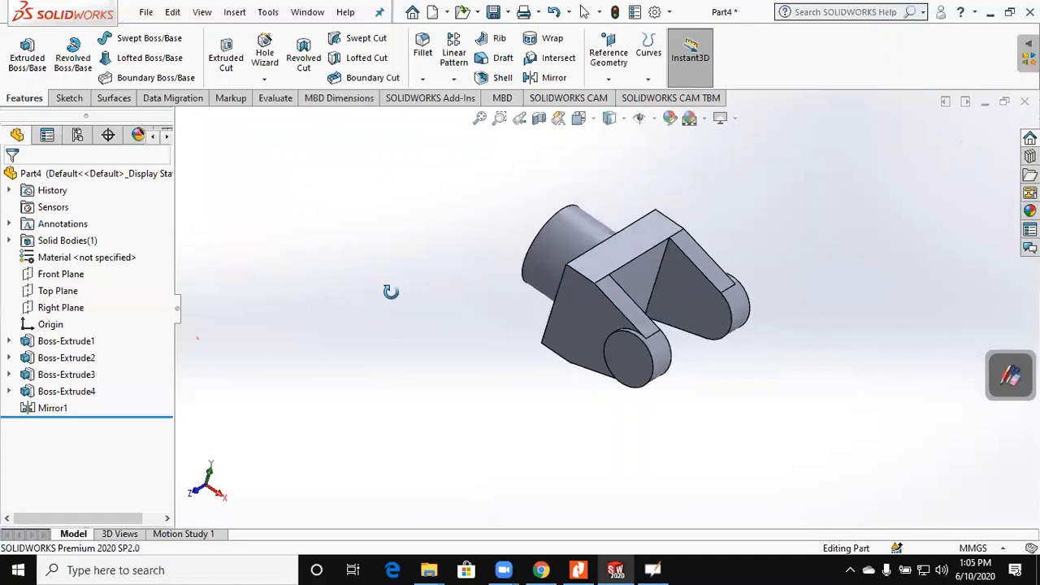
- Check the drawing, start a sketch on the Front Plane and draw a circle about 11.75 mm in diameter inside the arm's round boss
{"action": "left_click", "coordinate": [581, 568]}
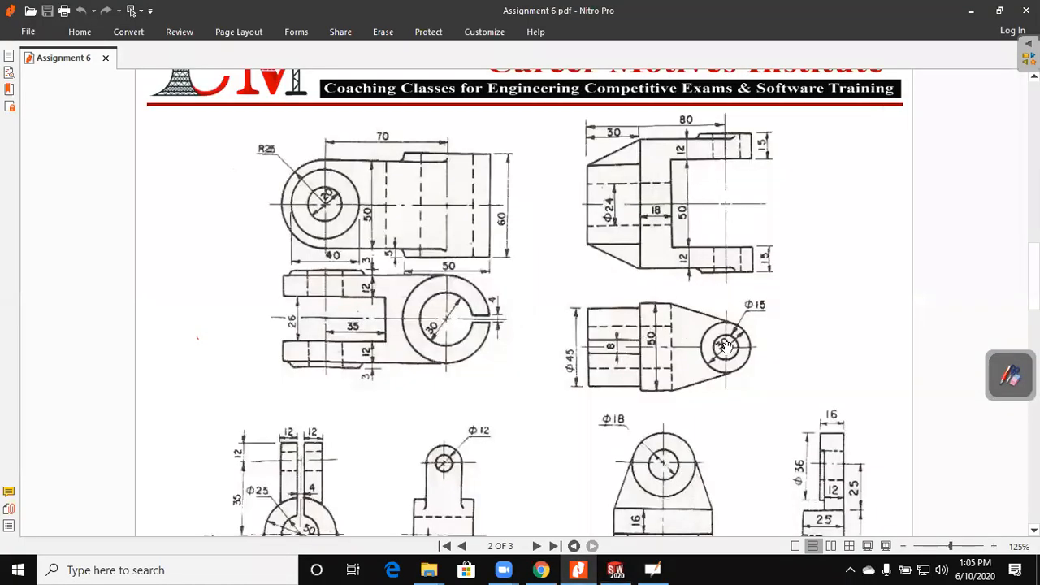
{"action": "left_click", "coordinate": [970, 10]}
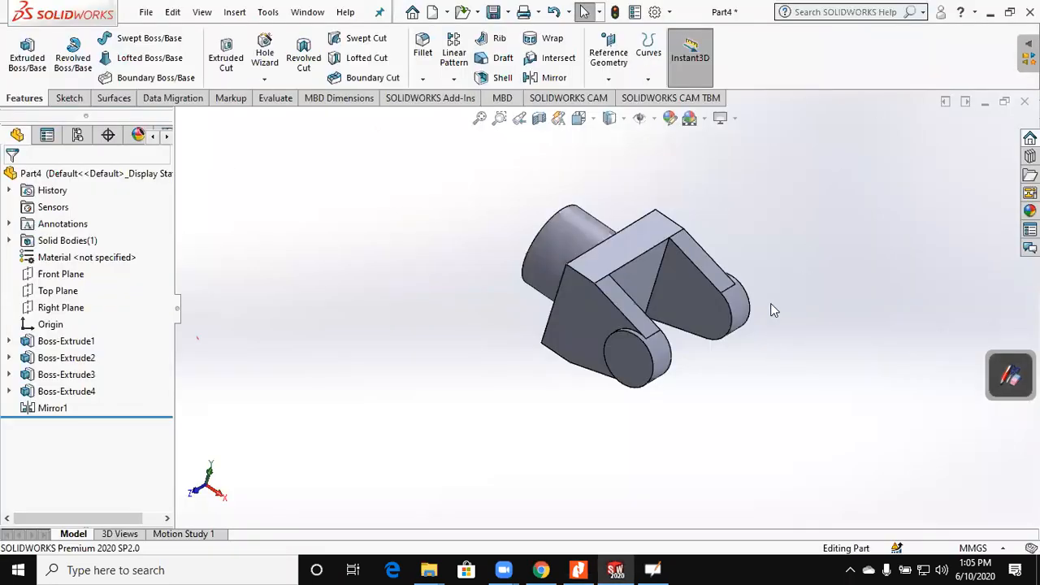
{"action": "left_click", "coordinate": [66, 274]}
{"action": "left_click", "coordinate": [69, 98]}
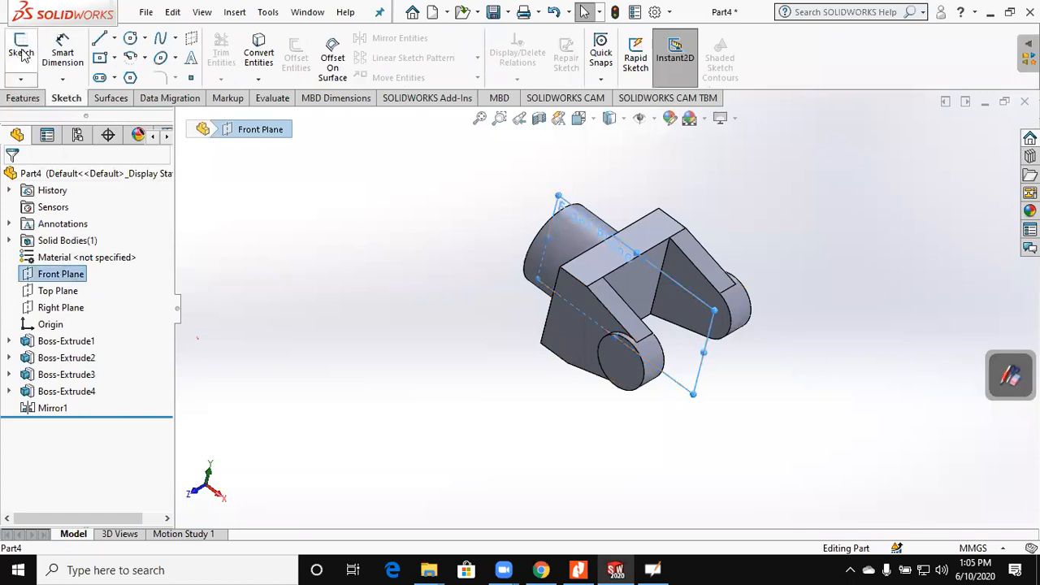
{"action": "left_click", "coordinate": [20, 50]}
{"action": "left_click", "coordinate": [131, 40]}
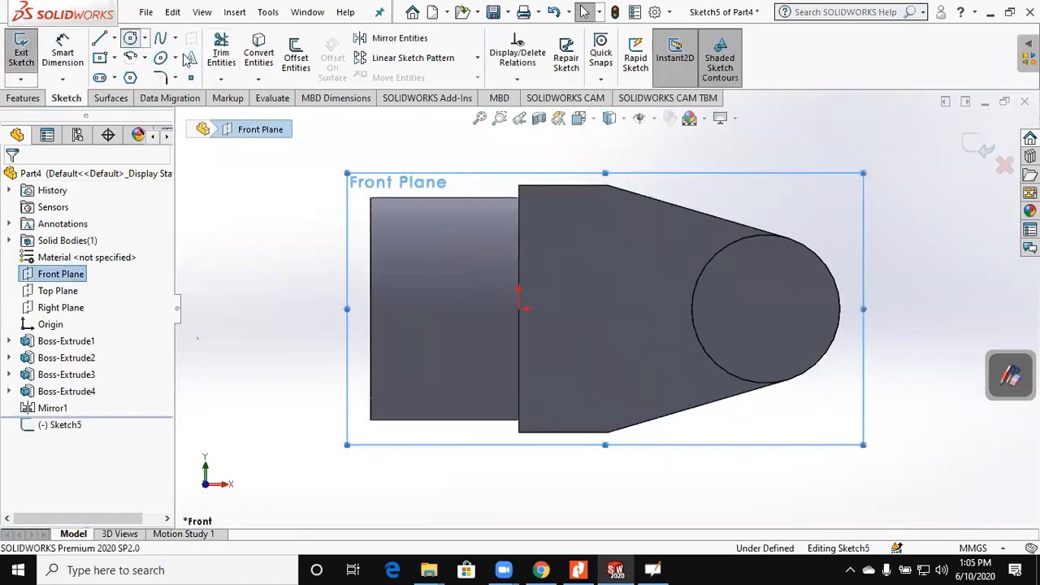
{"action": "scroll", "coordinate": [704, 294], "scroll_direction": "down", "scroll_amount": 2}
{"action": "left_click", "coordinate": [787, 306]}
{"action": "left_click", "coordinate": [826, 295]}
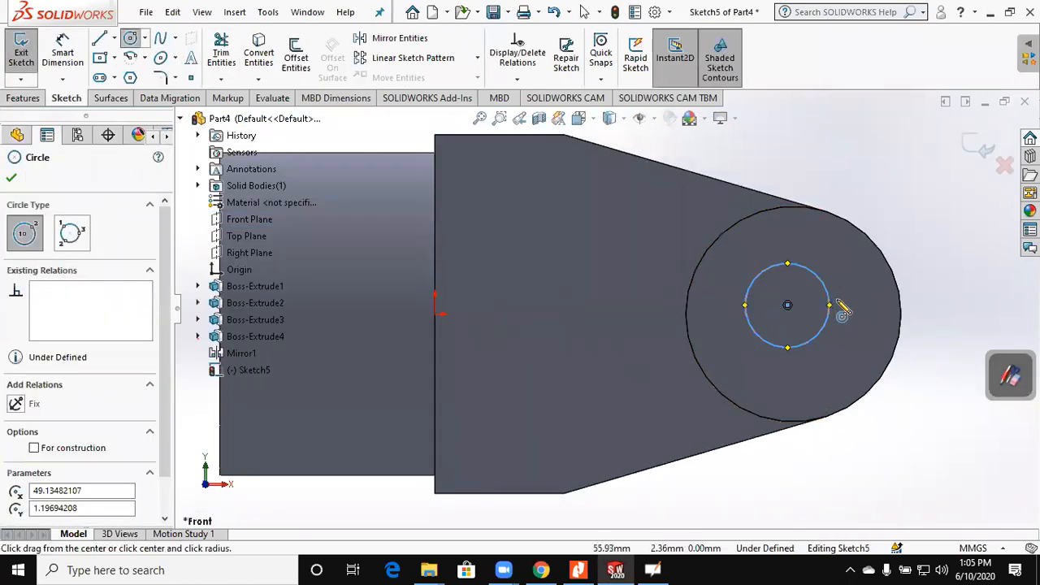
{"action": "key", "text": "Escape"}
- Make the small circle concentric with the round boss's circular edge
{"action": "left_click", "coordinate": [824, 294]}
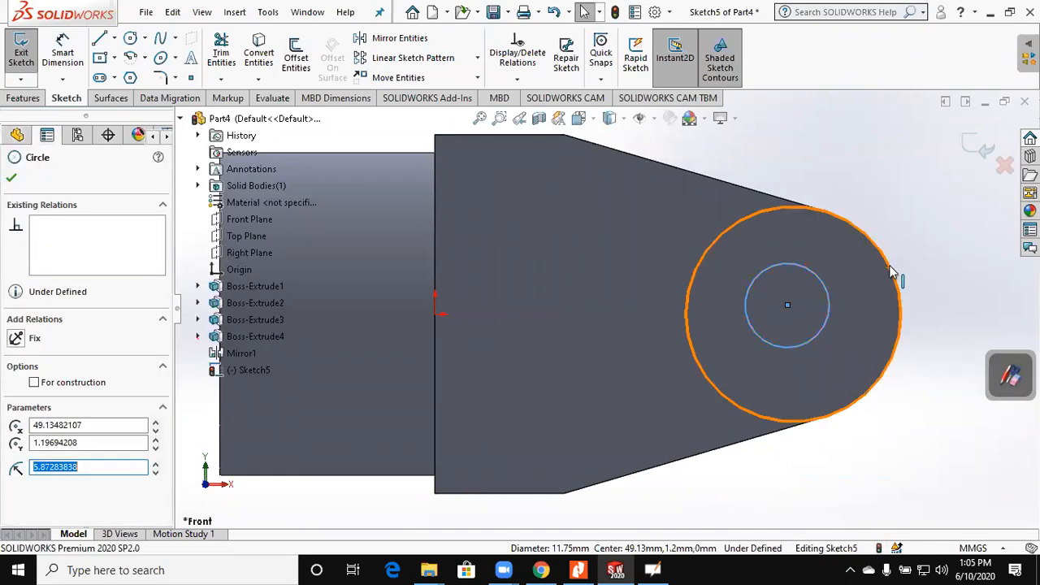
{"action": "left_click", "coordinate": [895, 274], "text": "ctrl"}
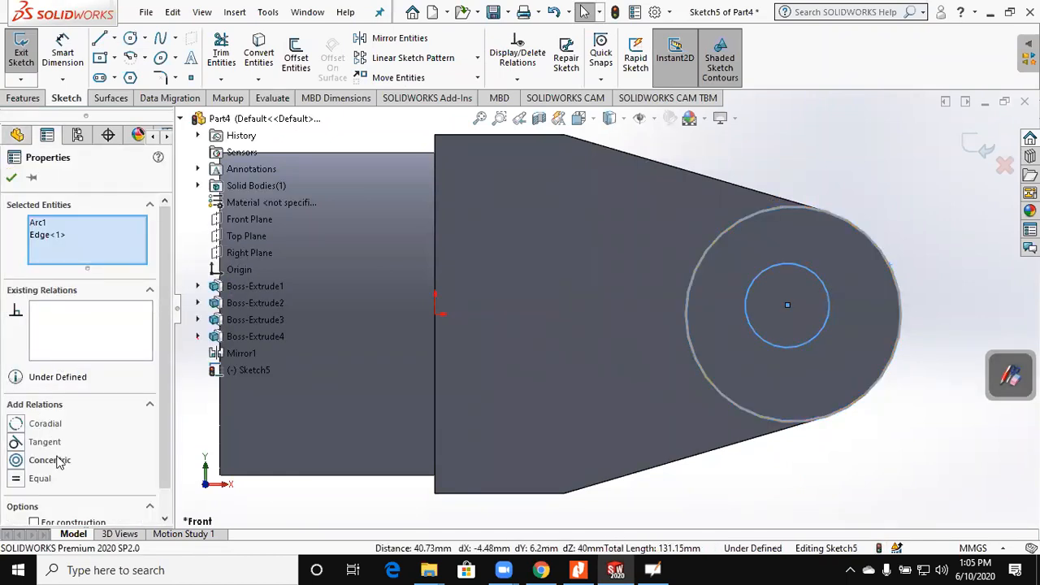
{"action": "left_click", "coordinate": [57, 460]}
- Dimension the small sketch circle inside the round boss to a diameter of 15 mm
{"action": "scroll", "coordinate": [442, 412], "scroll_direction": "up", "scroll_amount": 3}
{"action": "left_click", "coordinate": [63, 51]}
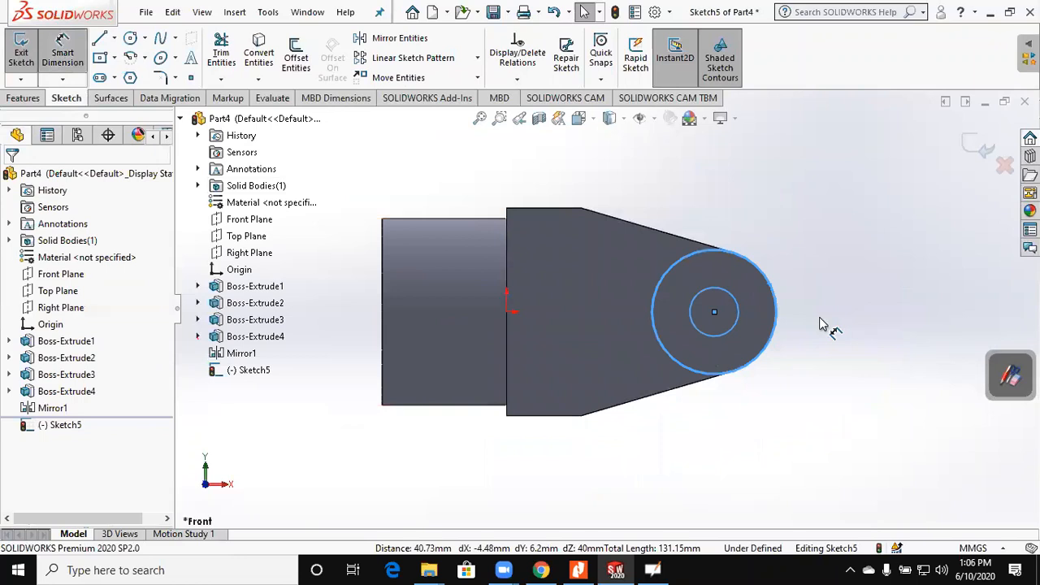
{"action": "left_click", "coordinate": [739, 312]}
{"action": "left_click", "coordinate": [781, 258]}
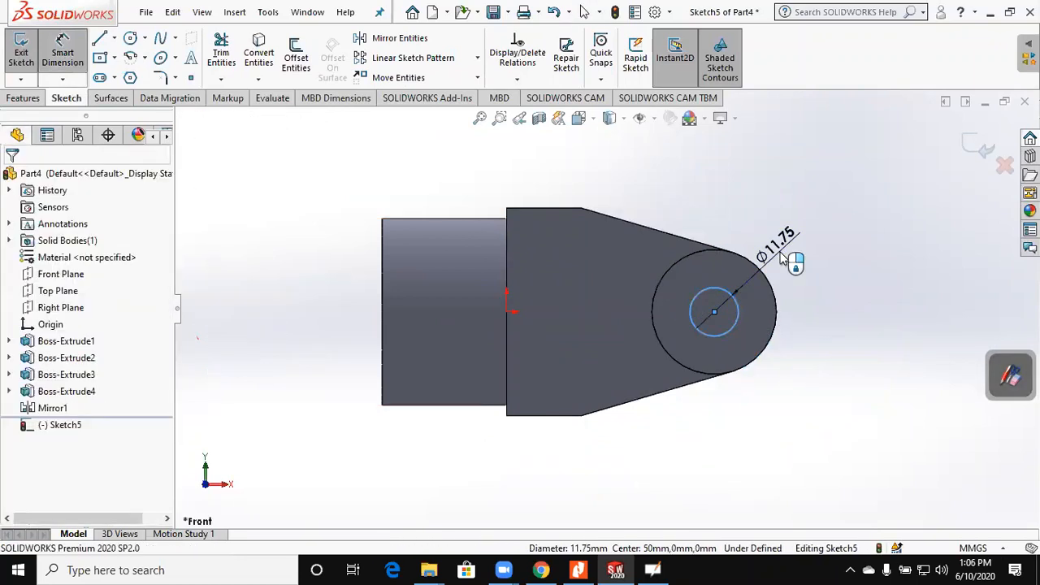
{"action": "type", "text": "15"}
{"action": "key", "text": "Return"}
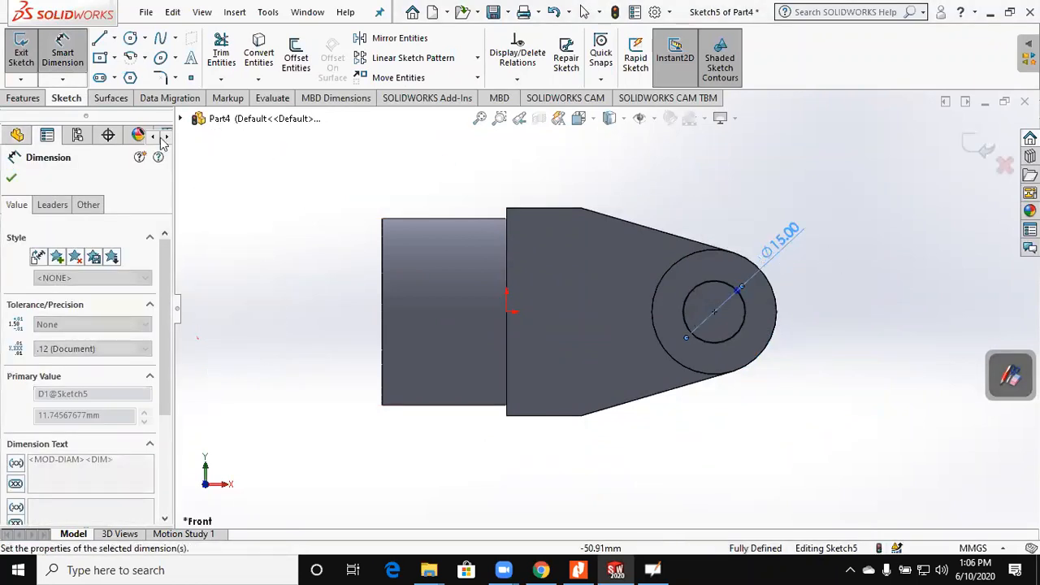
- Cut the 15 mm circle with Extruded Cut set to Through All - Both, making pin holes through both arms
{"action": "left_click", "coordinate": [28, 98]}
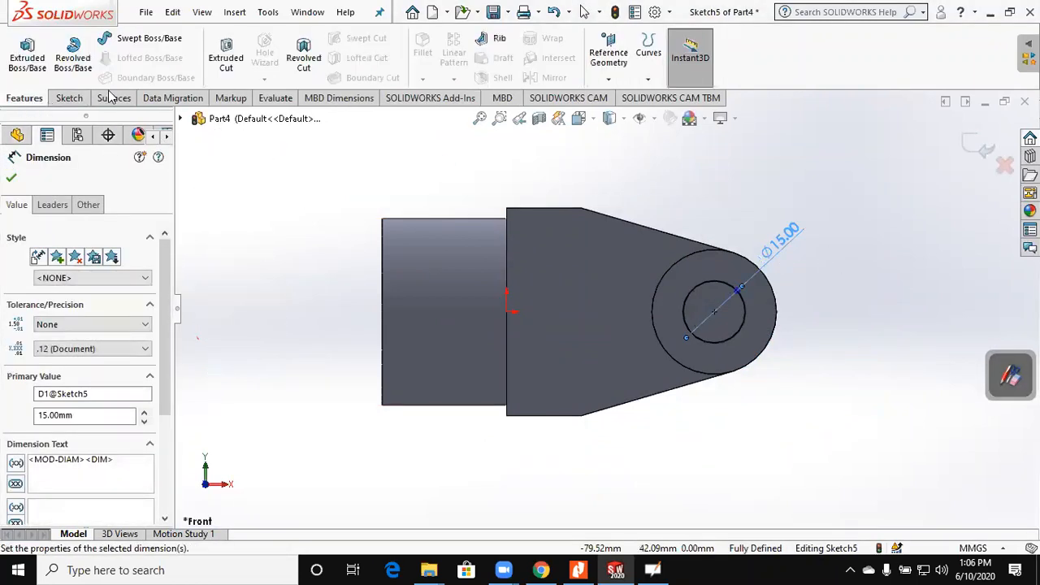
{"action": "left_click", "coordinate": [214, 72]}
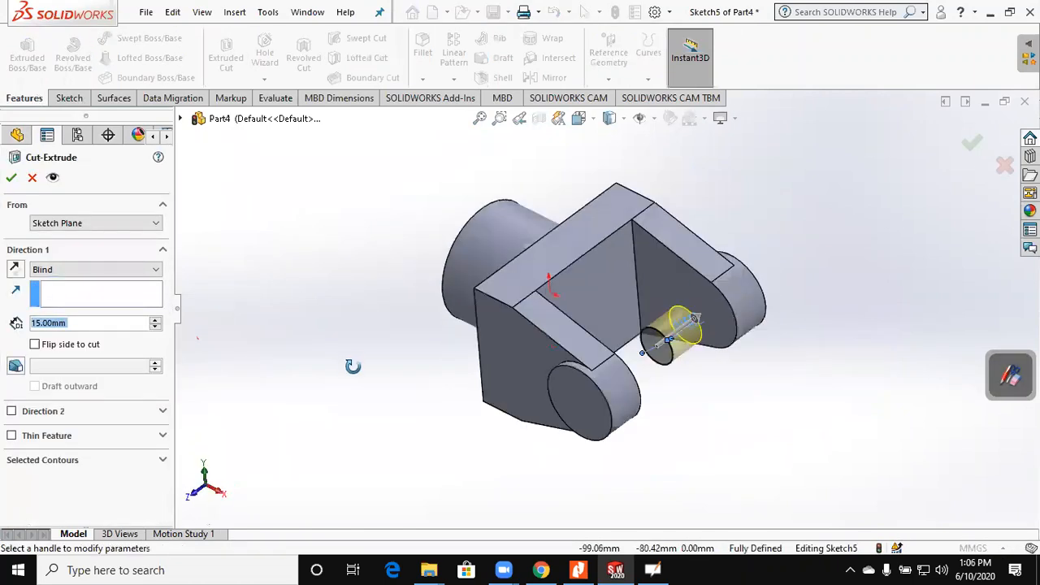
{"action": "left_click", "coordinate": [133, 269]}
{"action": "left_click", "coordinate": [93, 297]}
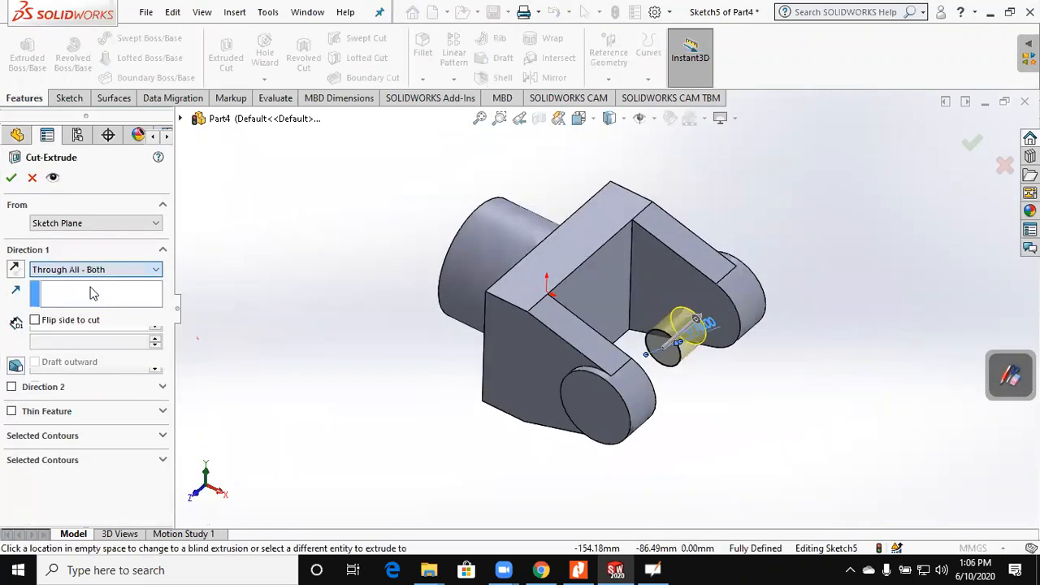
{"action": "left_click", "coordinate": [12, 177]}
{"action": "middle_click_drag", "start_coordinate": [330, 297], "coordinate": [462, 311]}
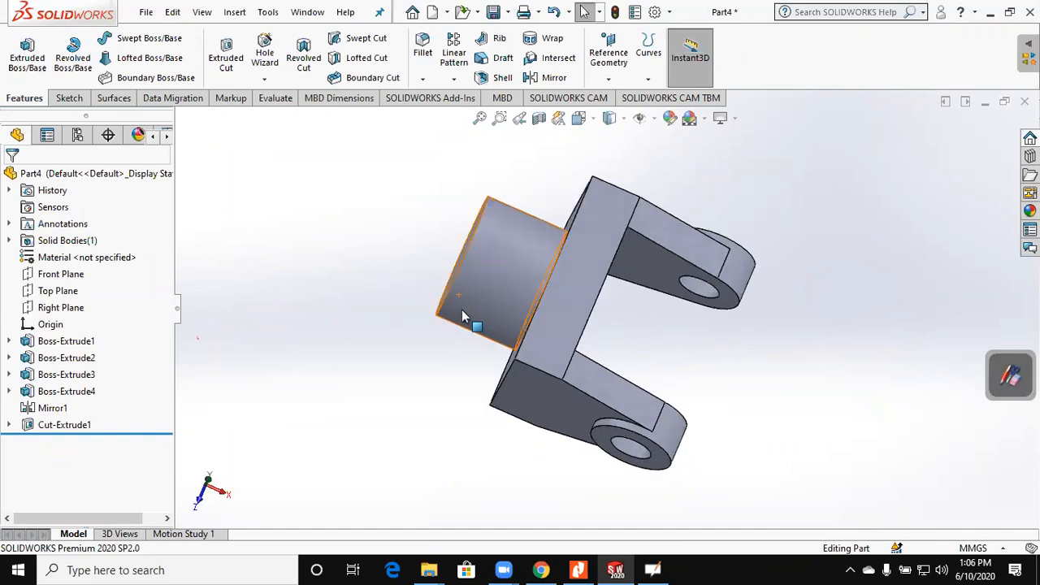
- Switch to Assignment 6.pdf in Nitro Pro, compare the fork drawing with the model, review the other part drawings, and return to SOLIDWORKS
{"action": "left_click", "coordinate": [578, 570]}
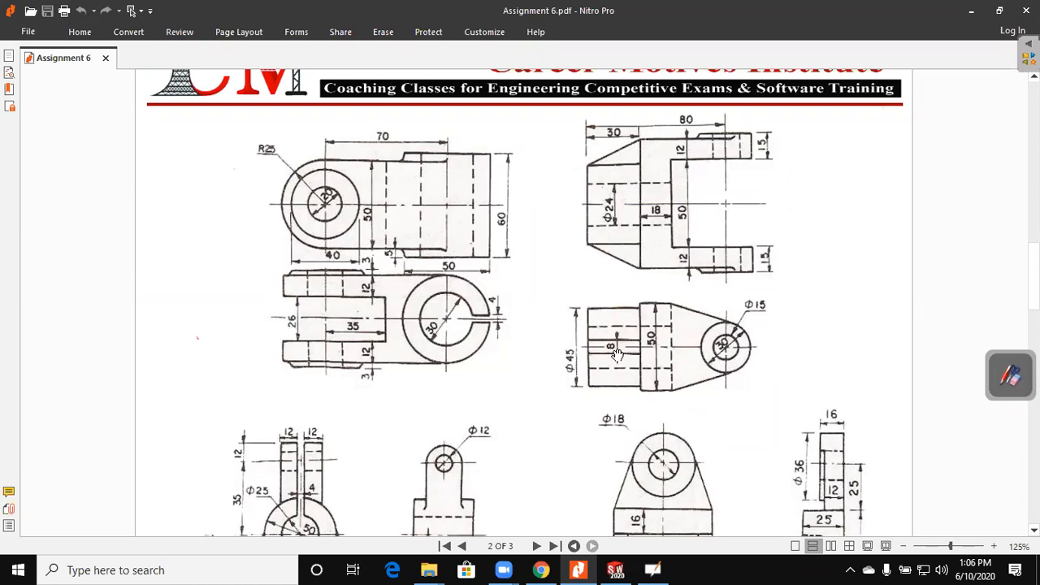
{"action": "left_click", "coordinate": [974, 12]}
{"action": "middle_click_drag", "start_coordinate": [885, 232], "coordinate": [780, 284]}
{"action": "middle_click_drag", "start_coordinate": [860, 377], "coordinate": [752, 377]}
{"action": "left_click", "coordinate": [578, 569]}
{"action": "scroll", "coordinate": [615, 358], "scroll_direction": "down", "scroll_amount": 5}
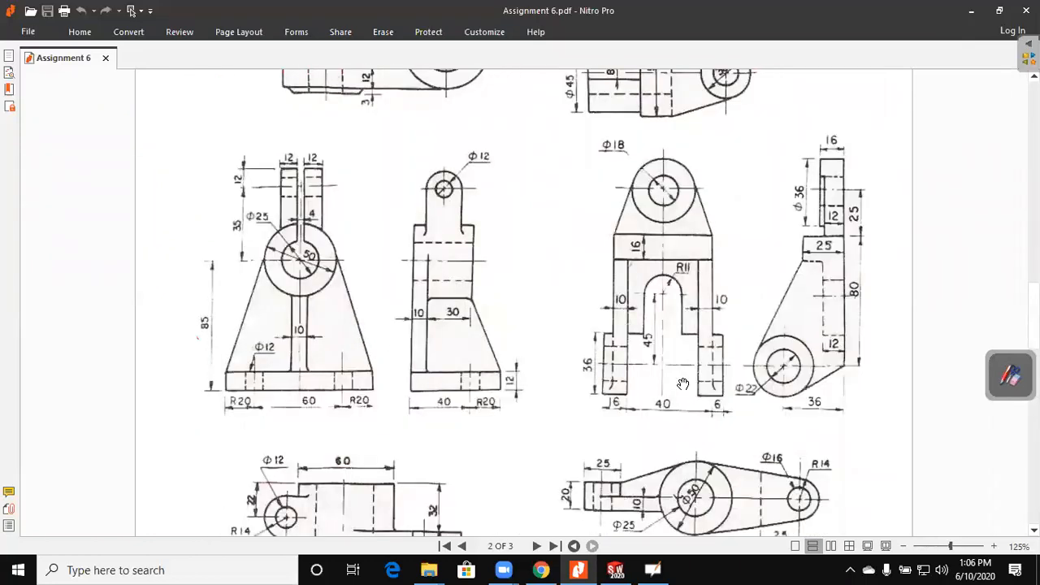
{"action": "scroll", "coordinate": [682, 384], "scroll_direction": "down", "scroll_amount": 15}
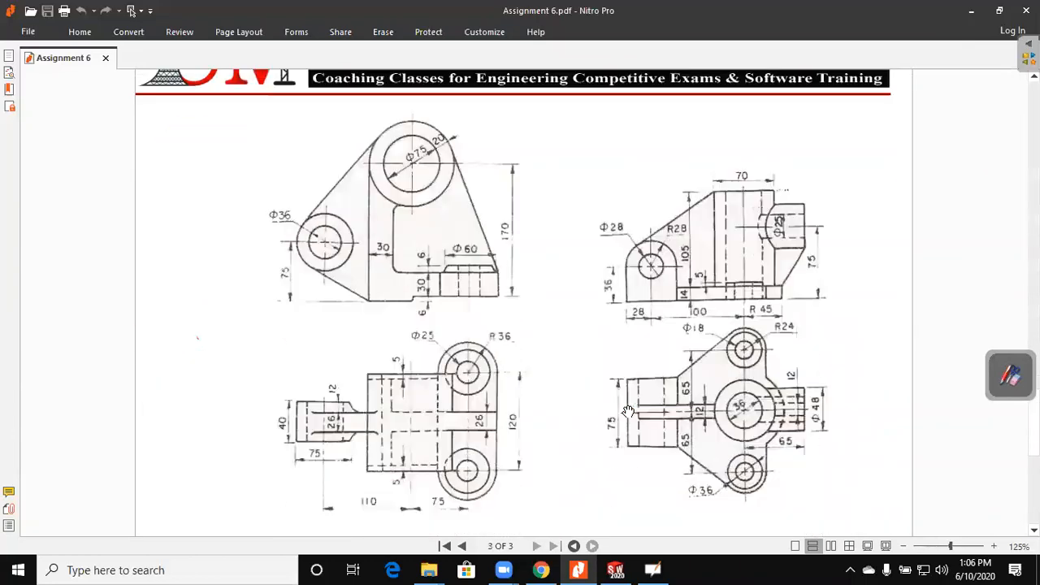
{"action": "scroll", "coordinate": [628, 411], "scroll_direction": "down", "scroll_amount": 2}
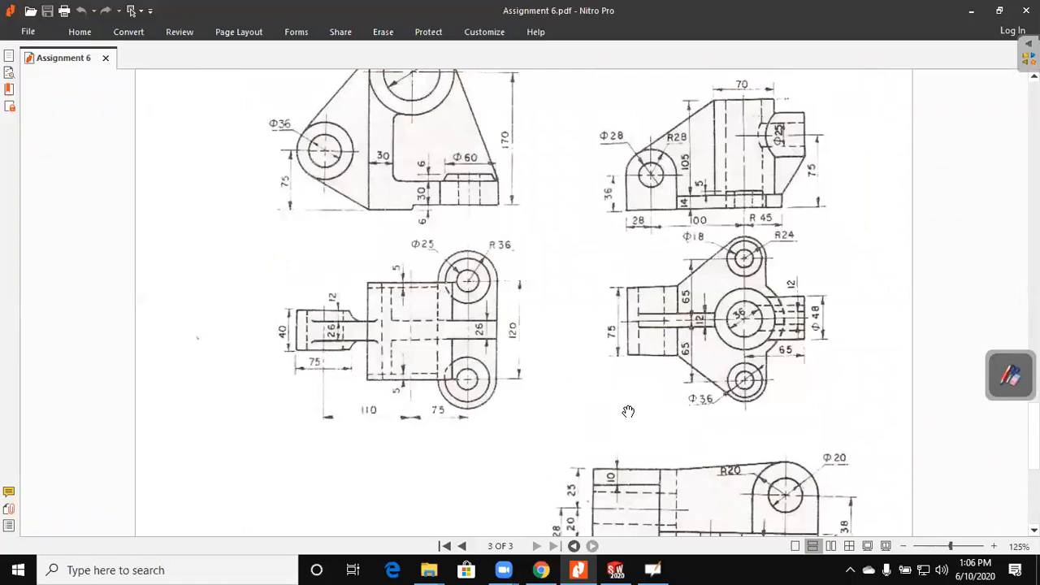
{"action": "scroll", "coordinate": [628, 411], "scroll_direction": "up", "scroll_amount": 15}
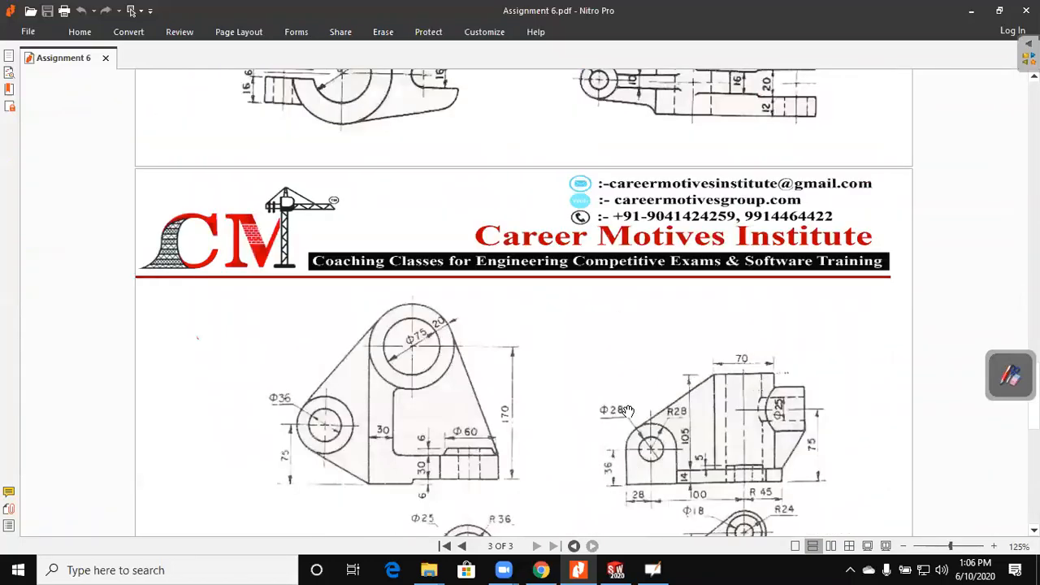
{"action": "scroll", "coordinate": [628, 411], "scroll_direction": "up", "scroll_amount": 15}
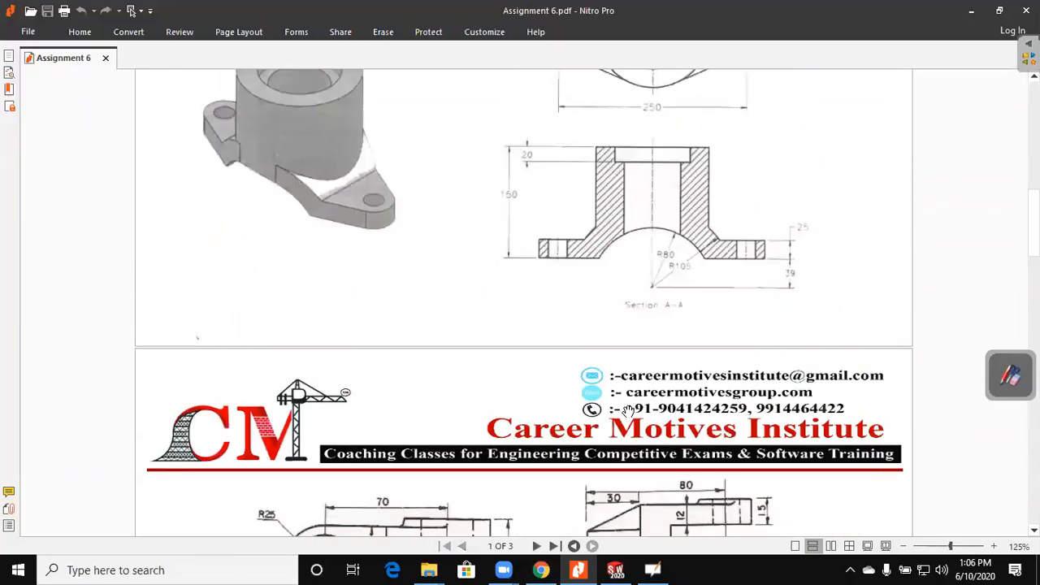
{"action": "left_click", "coordinate": [974, 10]}
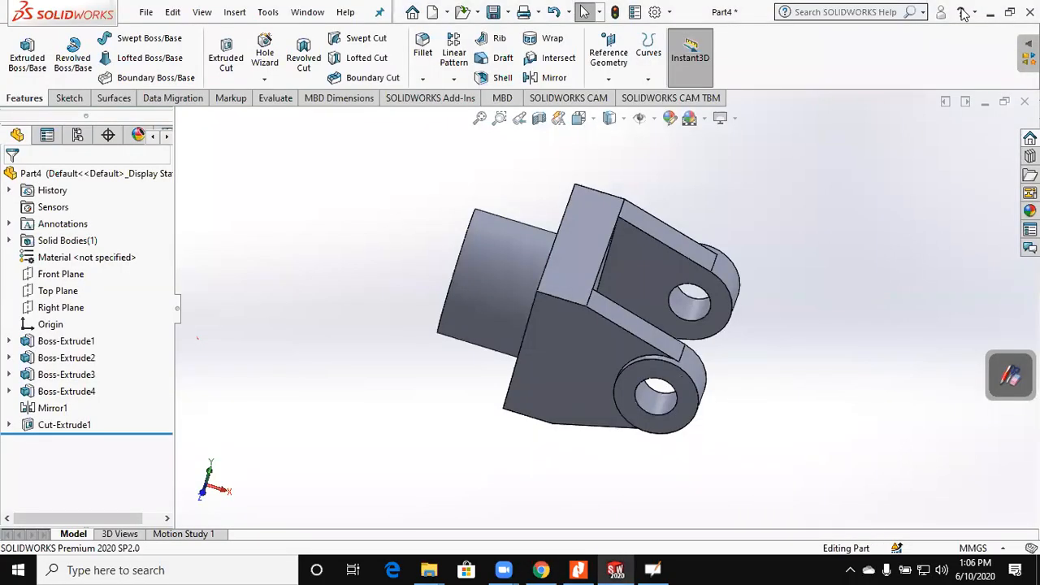